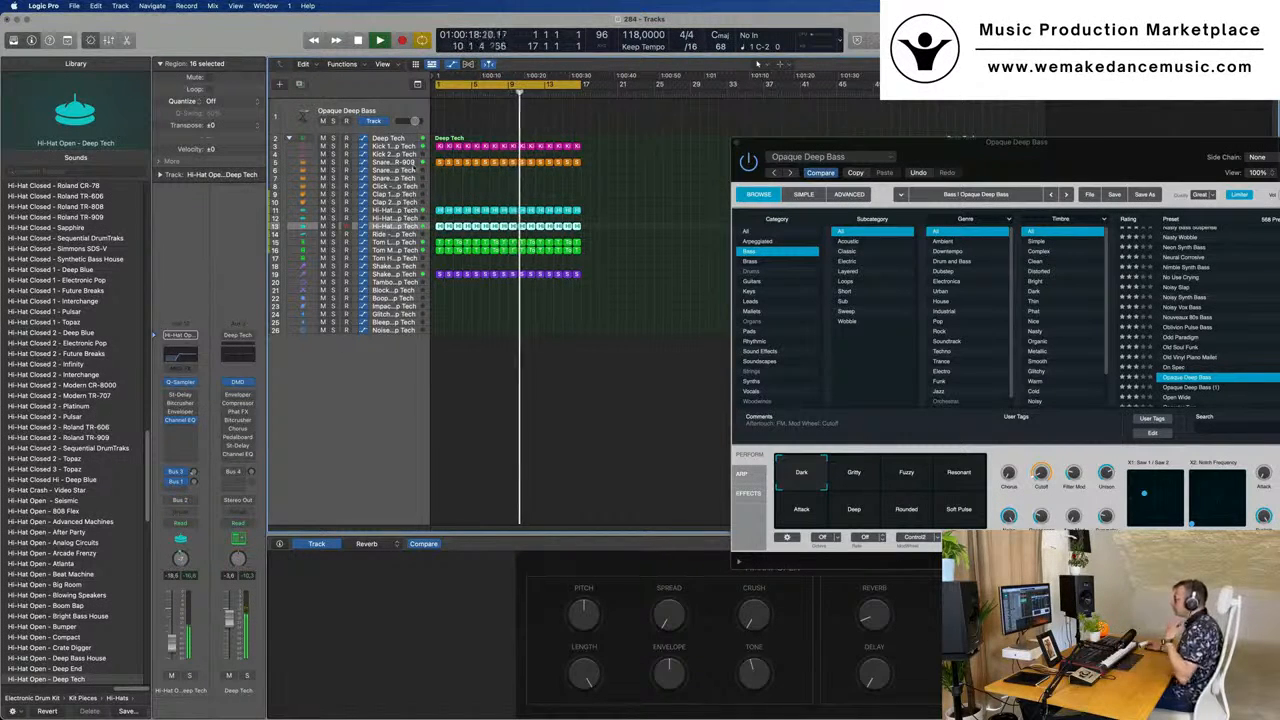
# - Select the Opaque Deep Bass track, make its row taller and reposition the Alchemy window
pyautogui.click(400, 162)
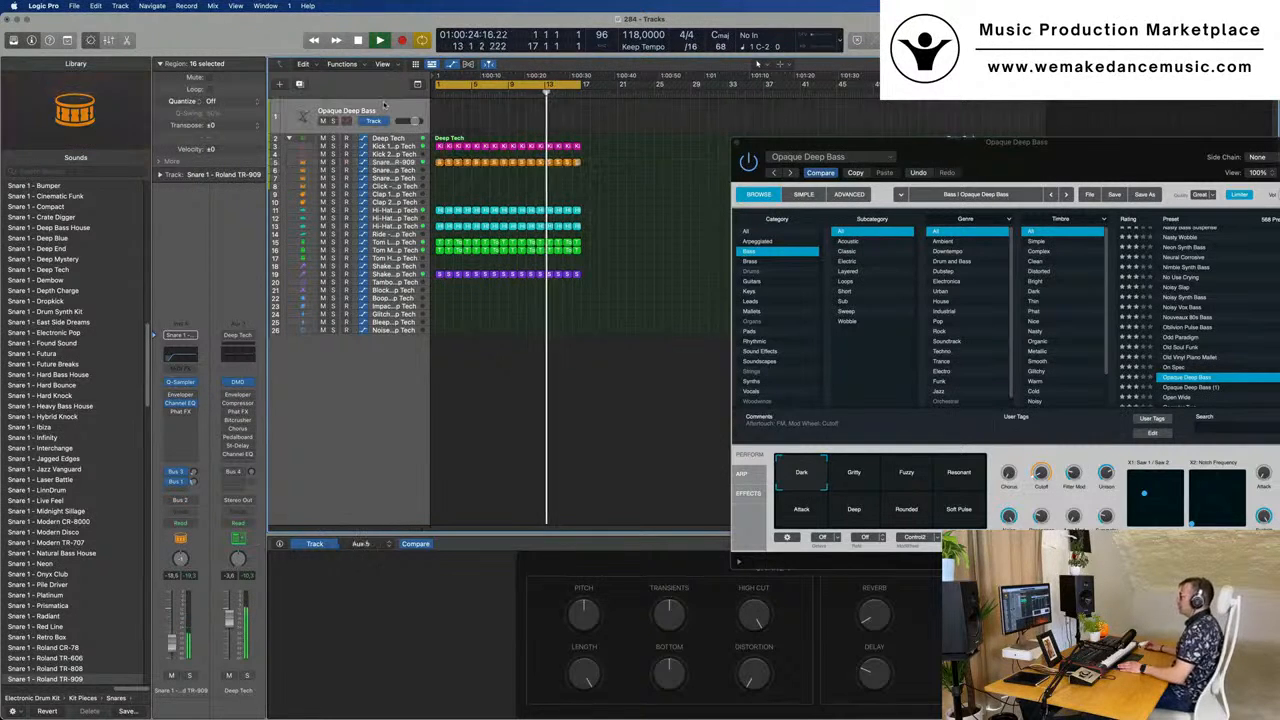
pyautogui.click(388, 110)
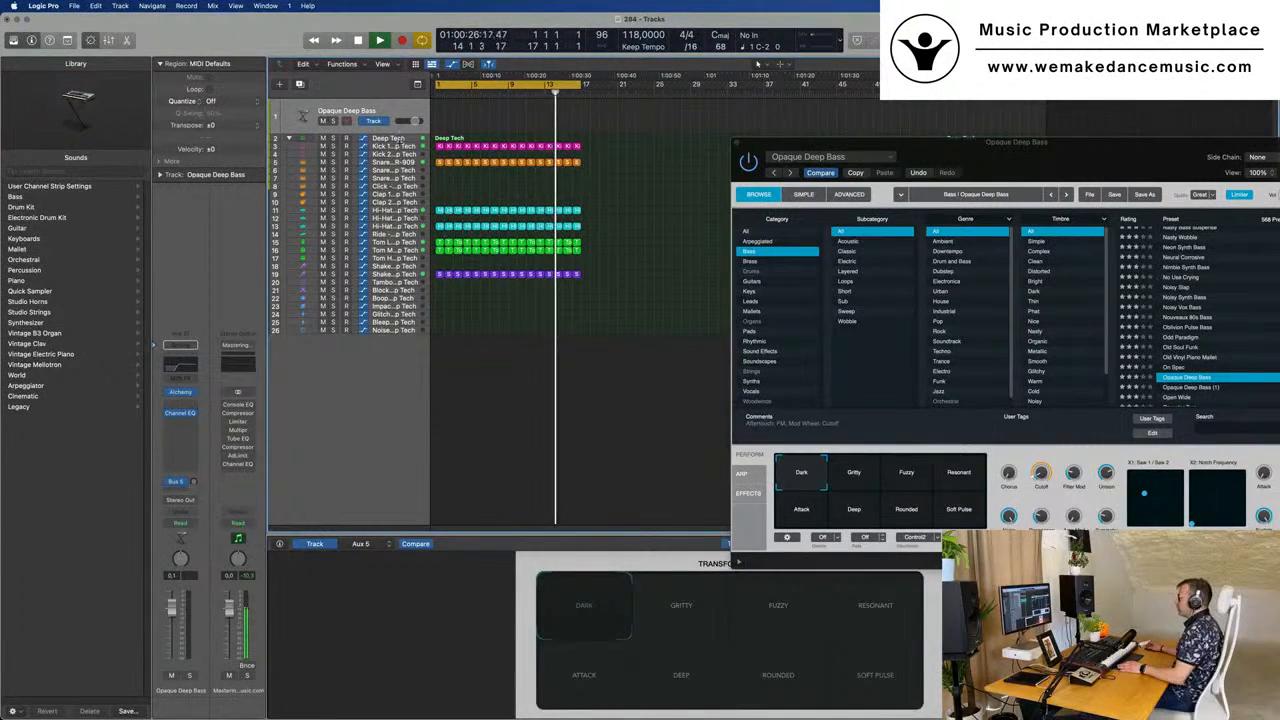
pyautogui.moveTo(402, 133); pyautogui.dragTo(402, 180)
pyautogui.moveTo(1034, 150); pyautogui.dragTo(920, 170)
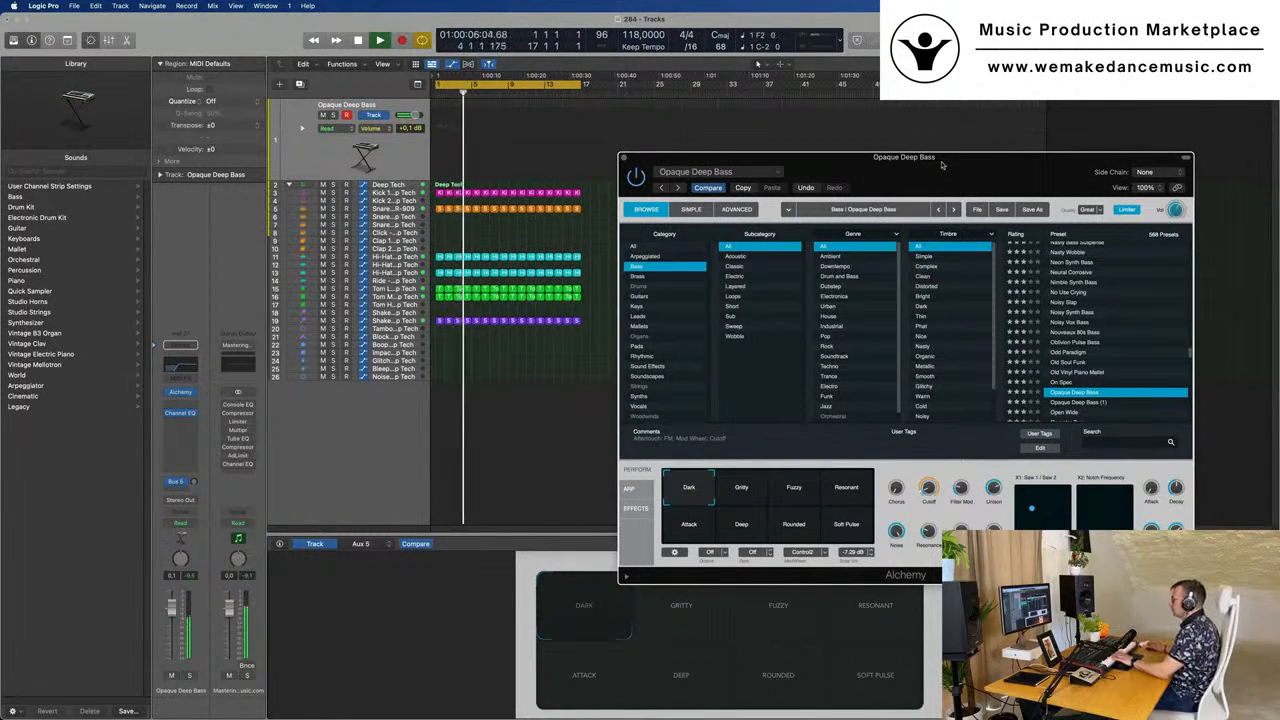
# - Set the Opaque Deep Bass volume to -2.9 dB and switch off the low-cut band in its Channel EQ
pyautogui.moveTo(174, 608); pyautogui.dragTo(174, 619)
pyautogui.click(186, 368)
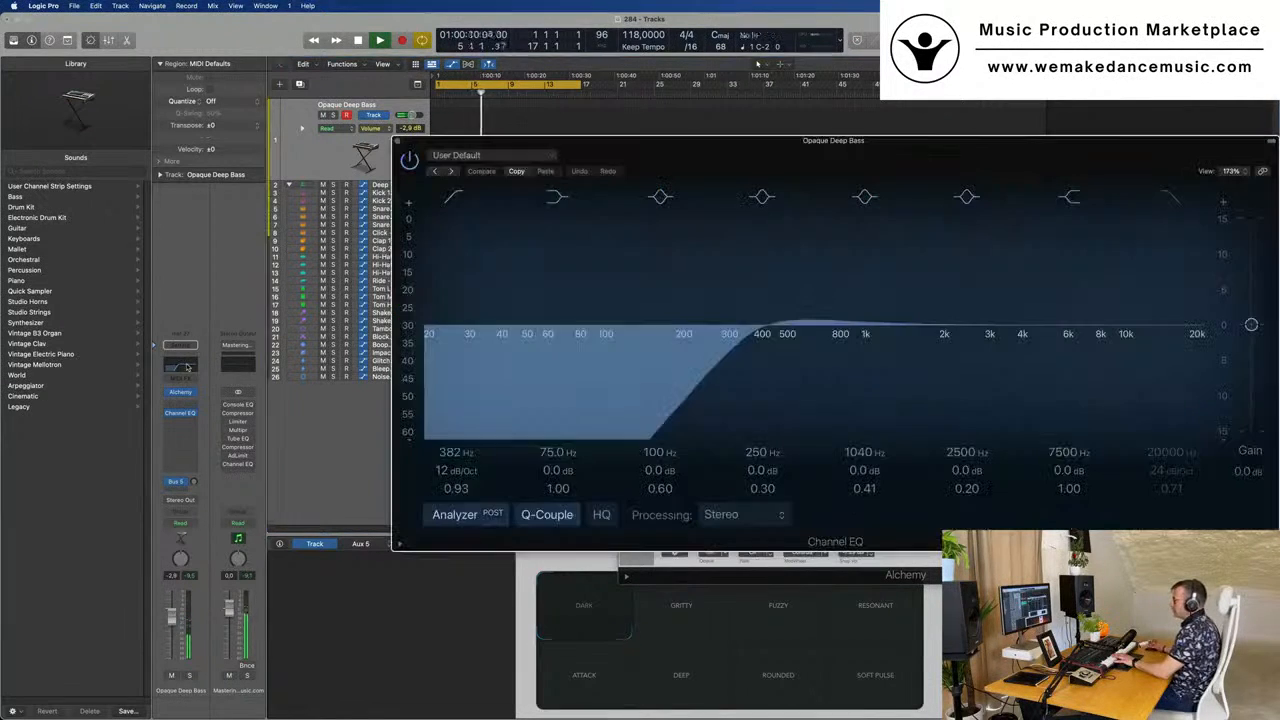
pyautogui.click(453, 197)
pyautogui.moveTo(625, 157); pyautogui.dragTo(603, 182)
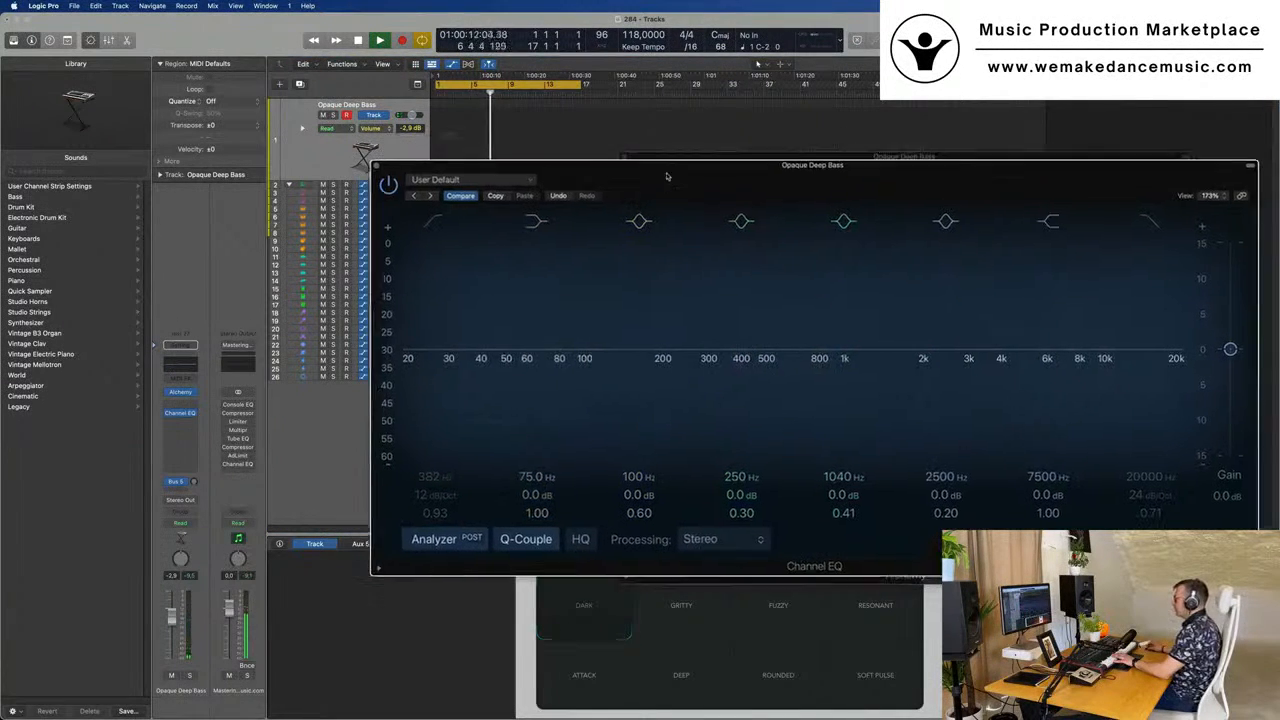
pyautogui.click(378, 167)
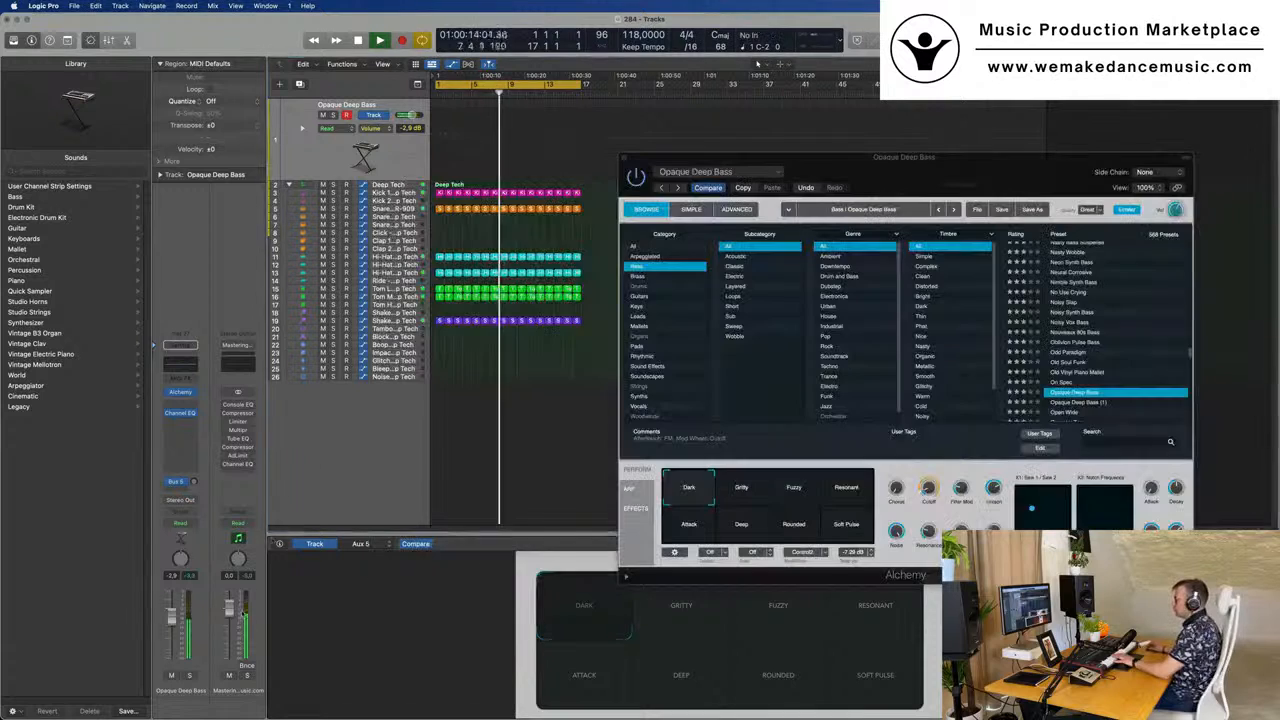
# - Lower the Opaque Deep Bass volume to -12.0 dB and record a bass part from bar 1 to about bar 9
pyautogui.moveTo(173, 617); pyautogui.dragTo(173, 646)
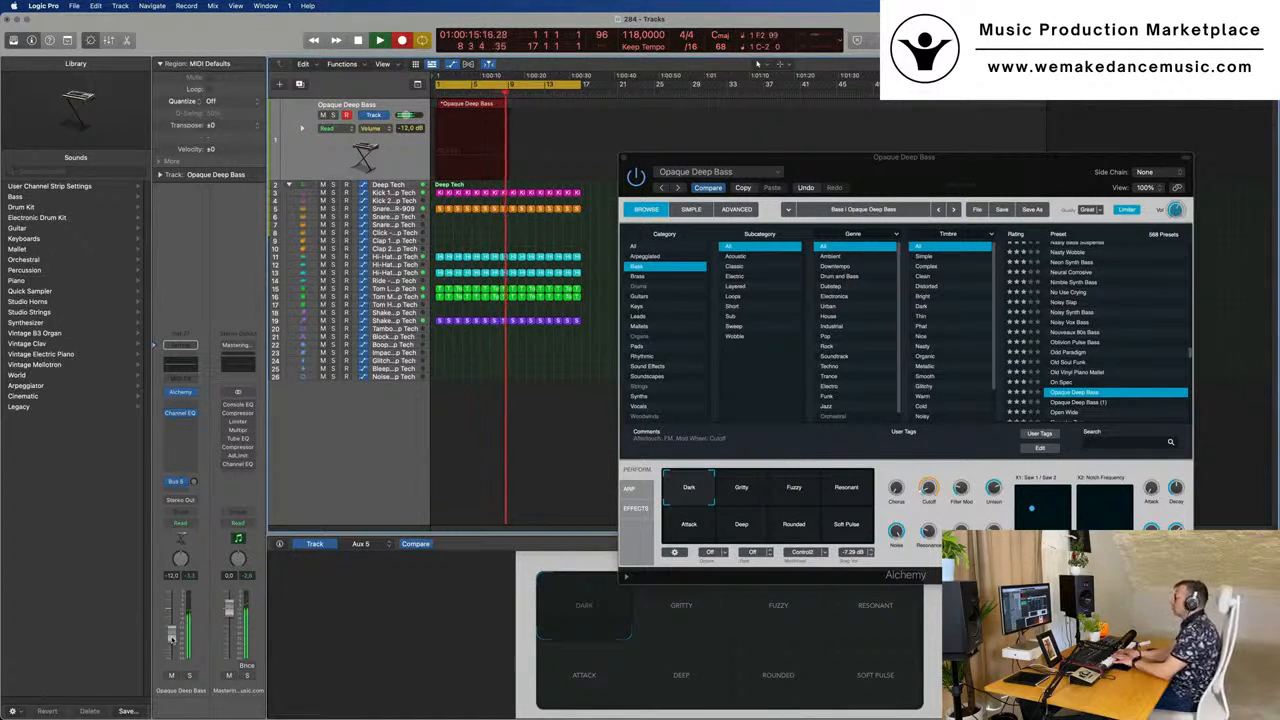
pyautogui.press('space')
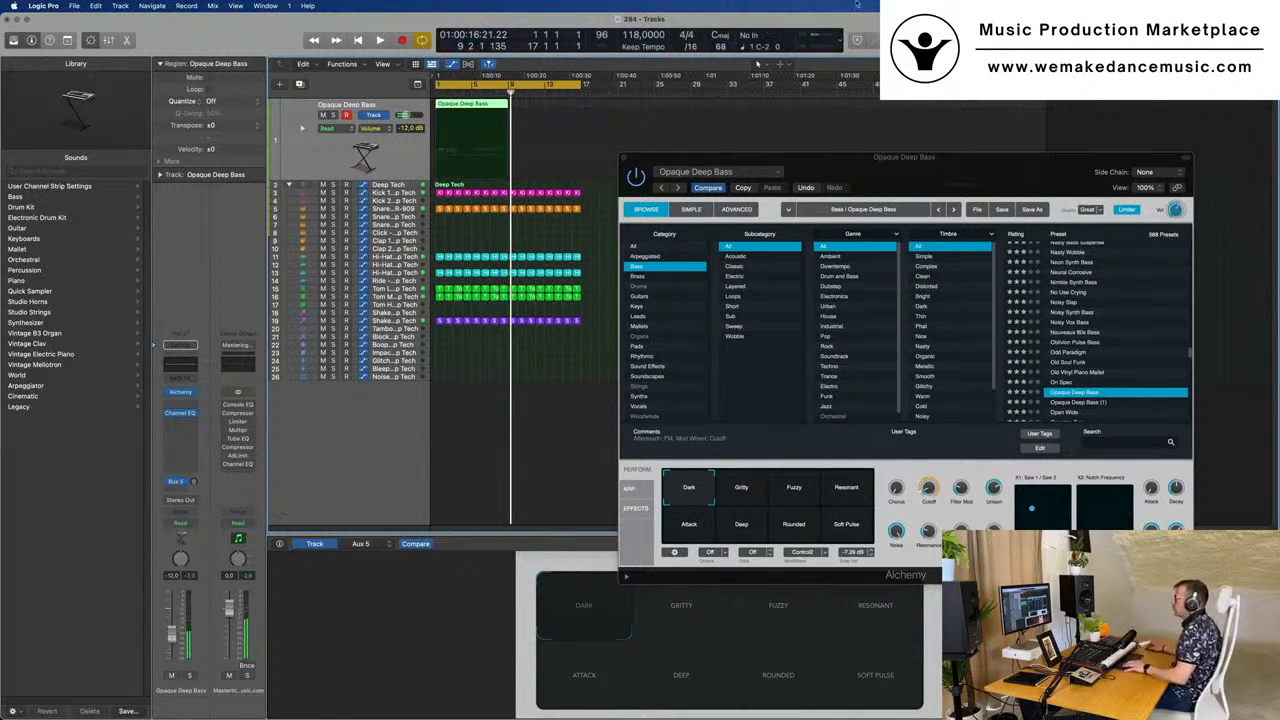
# - Remove the first four bars of the recorded bass region and move the remaining four bars to bar 1
pyautogui.keyDown('super'); pyautogui.doubleClick(474, 105); pyautogui.keyUp('super')
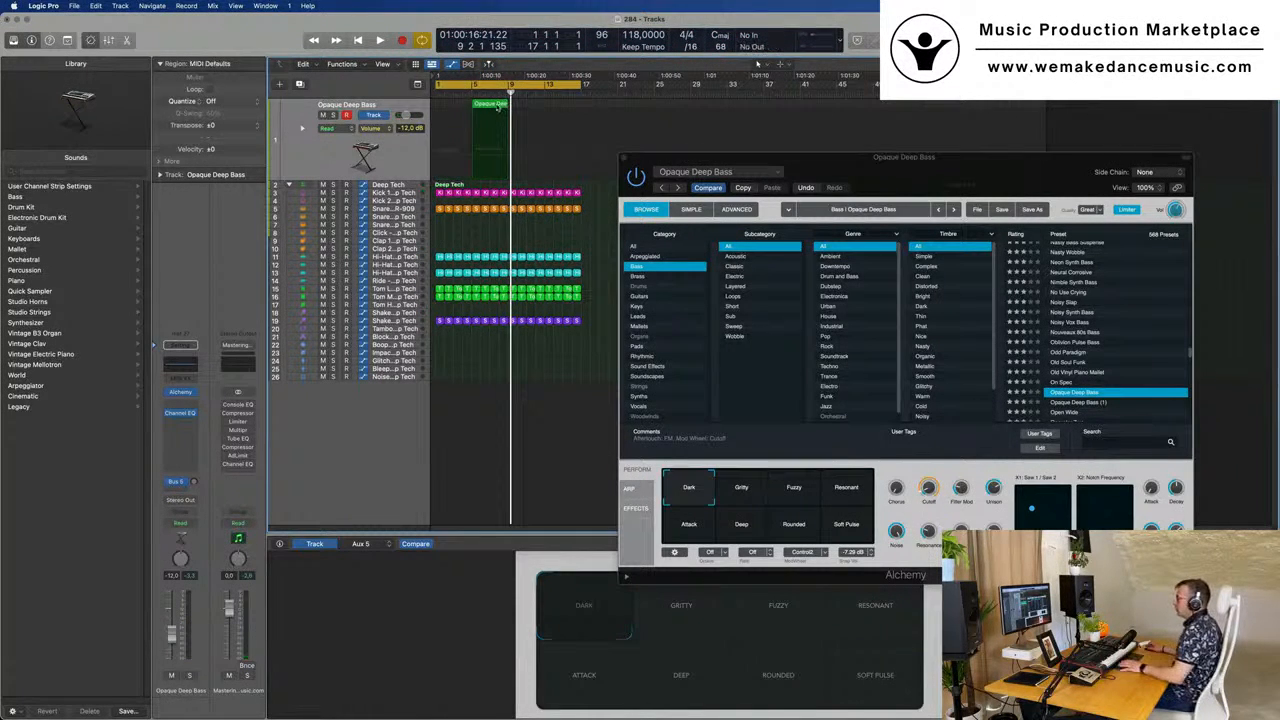
pyautogui.moveTo(497, 107); pyautogui.dragTo(460, 108)
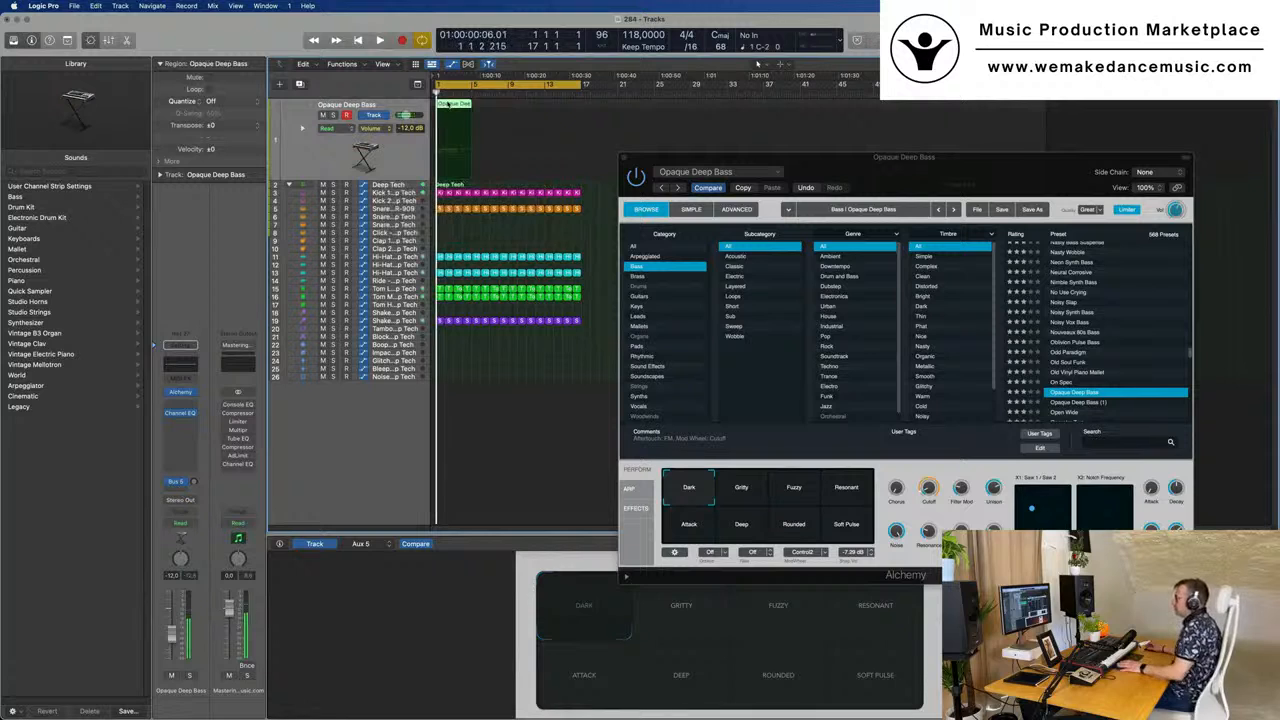
# - Open the bass region in the Piano Roll and play the recorded notes back
pyautogui.press('p')
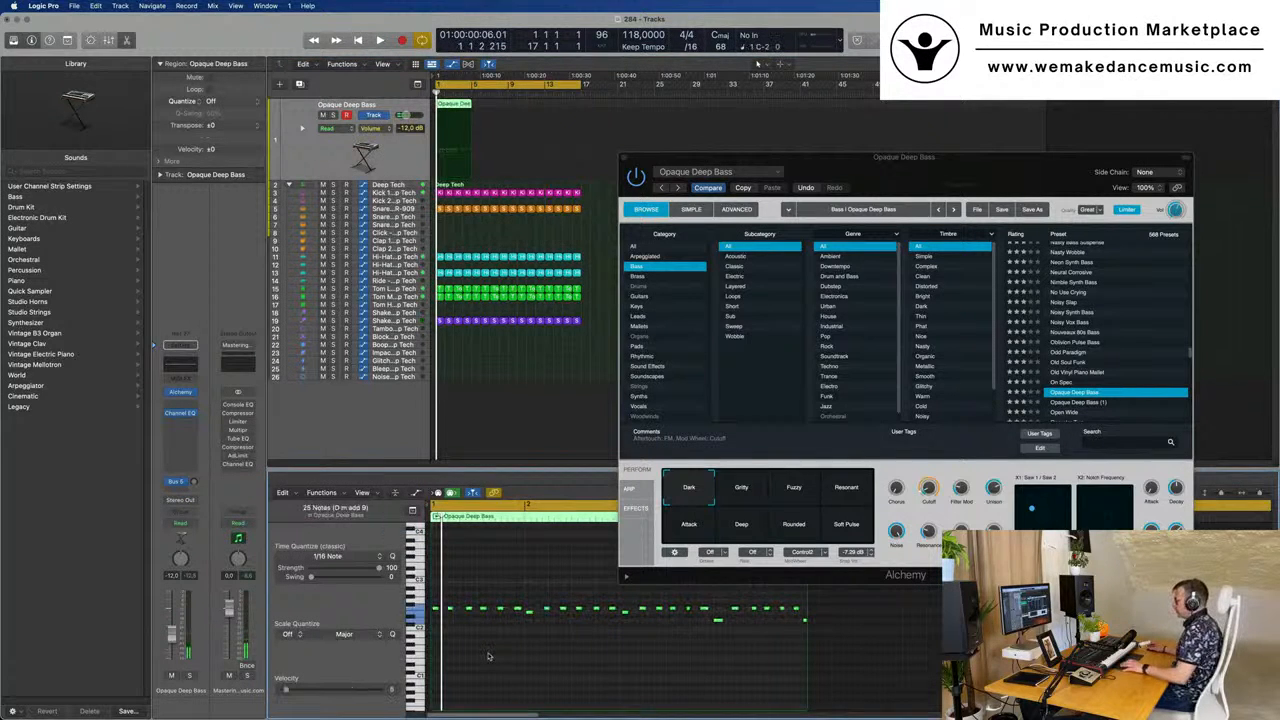
pyautogui.press('space')
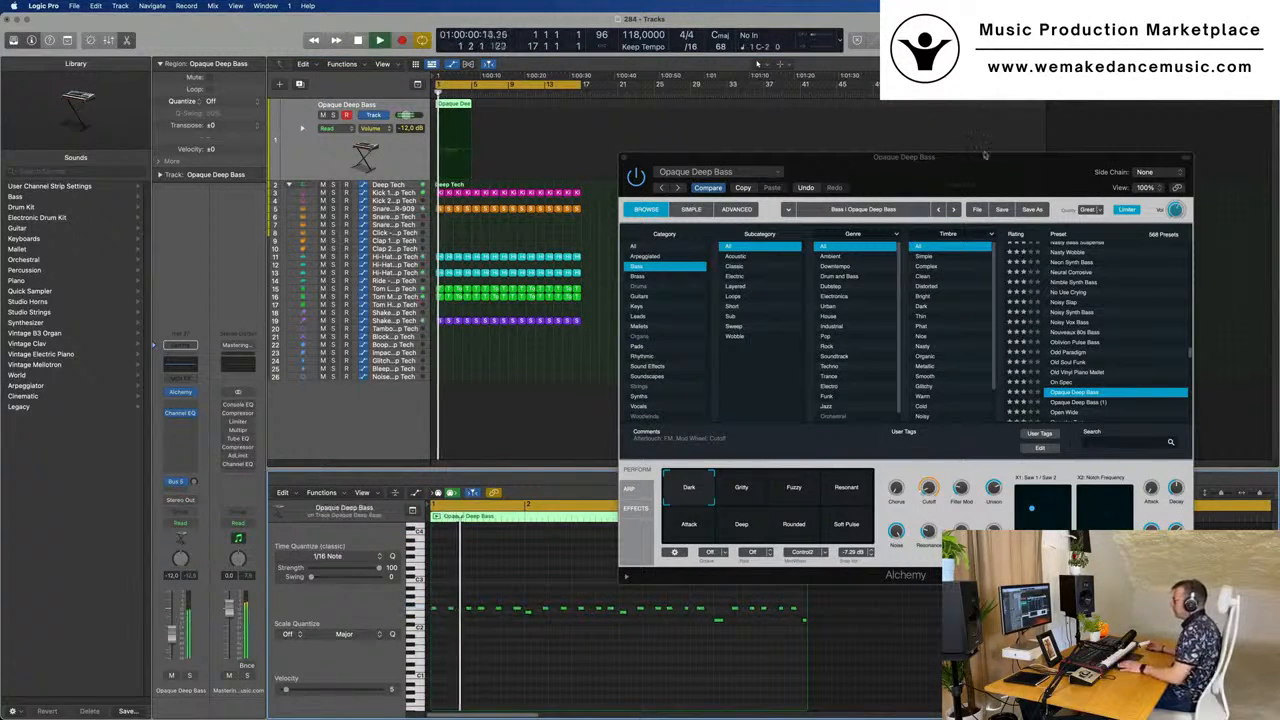
pyautogui.moveTo(920, 116); pyautogui.dragTo(948, 143)
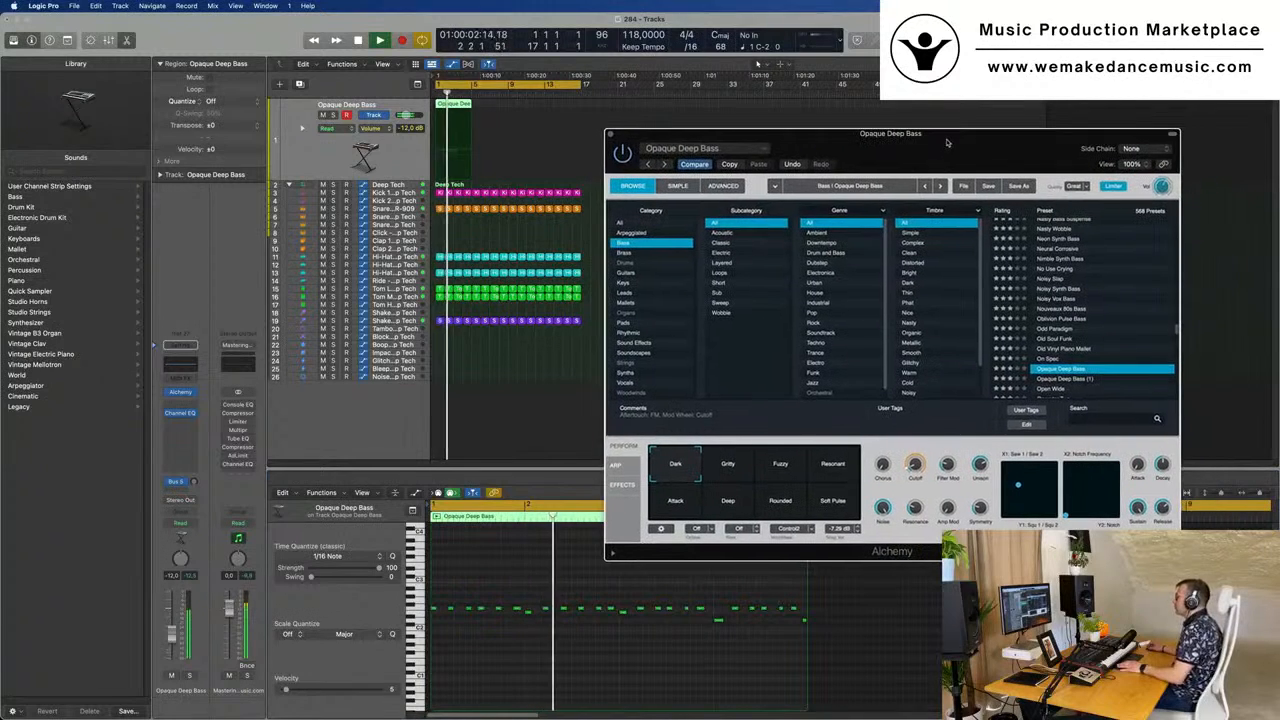
pyautogui.press('space')
# - Lower the first bass note by one semitone in the Piano Roll and listen to the change
pyautogui.press('super+Right')
pyautogui.press('super+Right')
pyautogui.press('super+Right')
pyautogui.hscroll(-5, 555, 625)
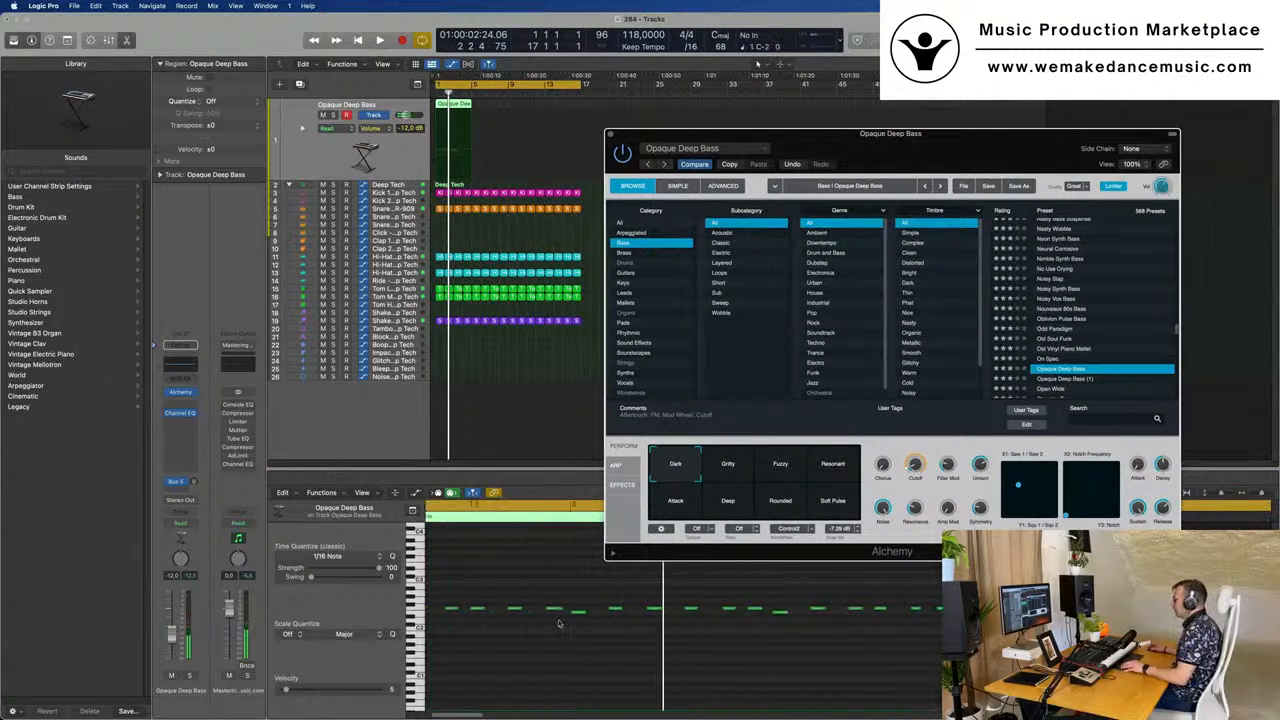
pyautogui.click(613, 584)
pyautogui.press('Return')
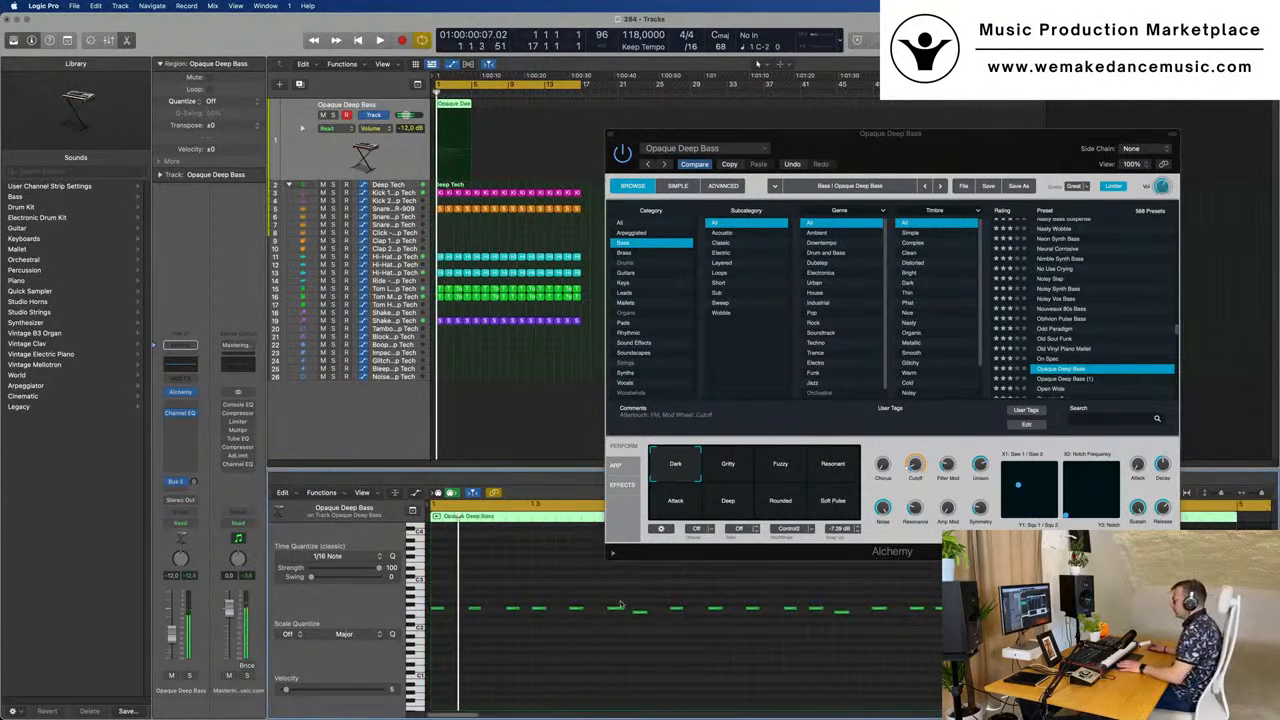
pyautogui.press('space')
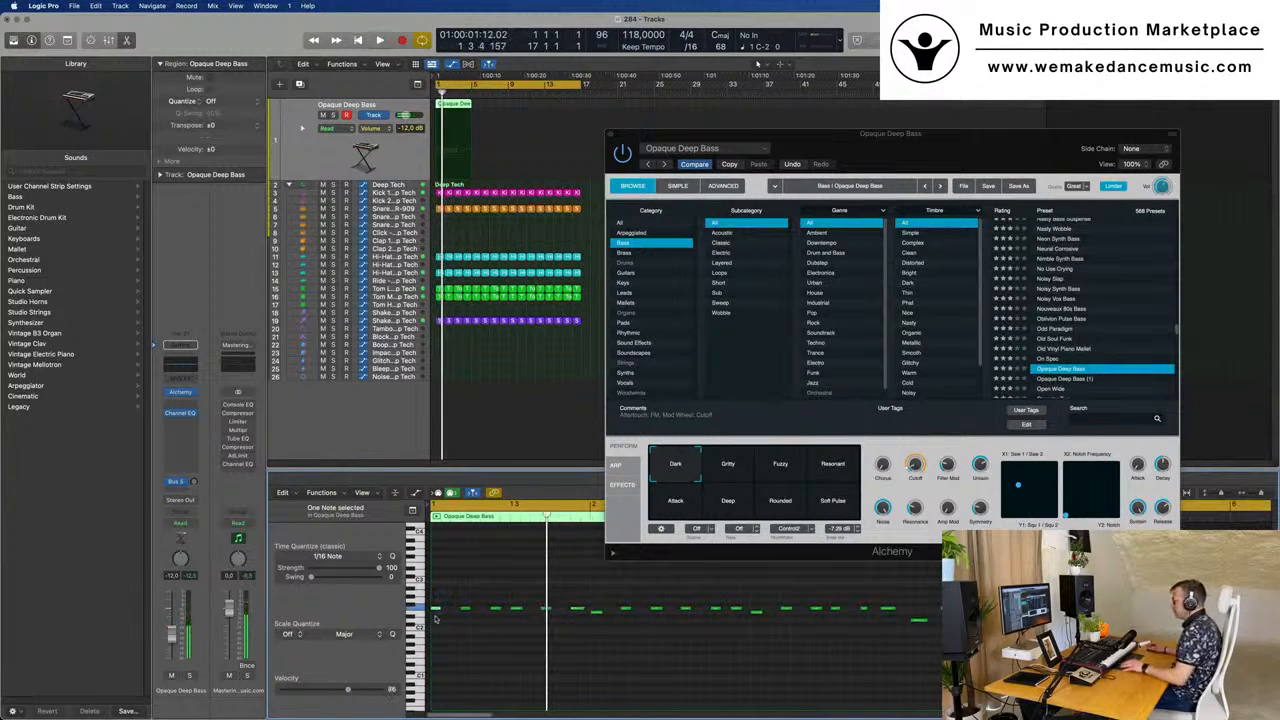
pyautogui.press('space')
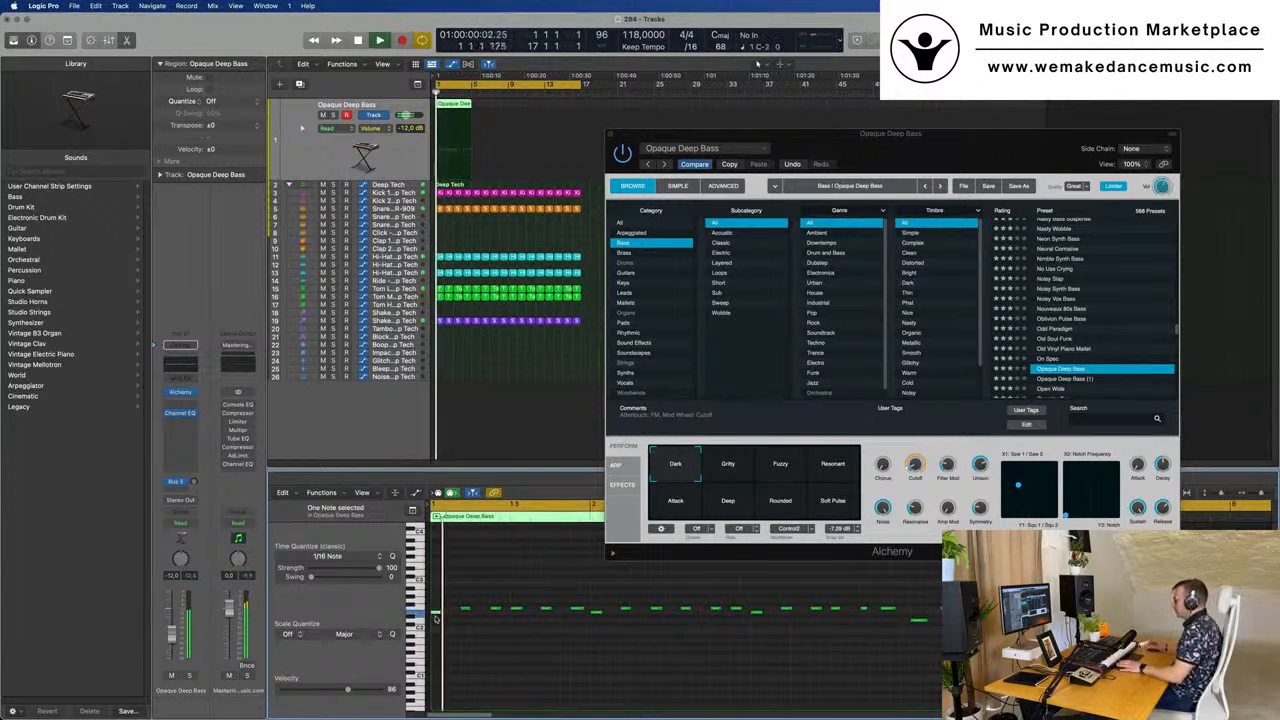
pyautogui.moveTo(953, 134); pyautogui.dragTo(946, 96)
pyautogui.press('space')
pyautogui.press('space')
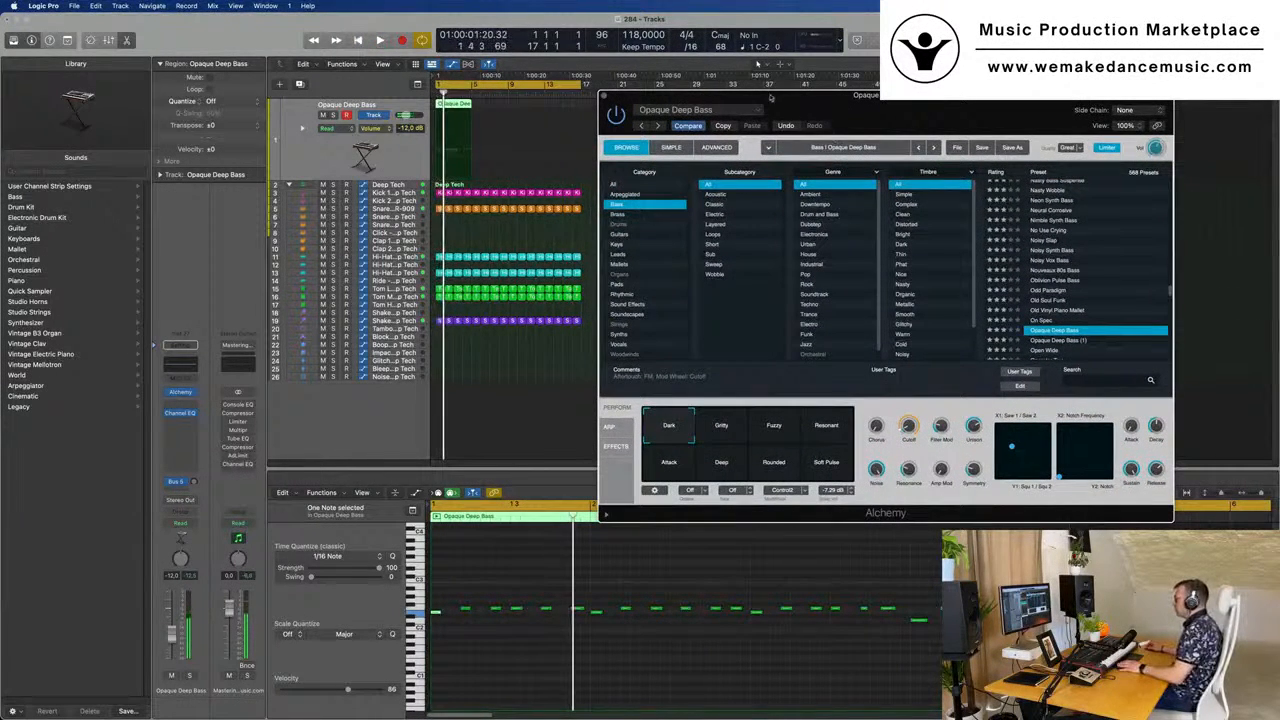
# - Delete all bass notes from bar 2 onward, leaving only the six notes of bar 1
pyautogui.moveTo(770, 97); pyautogui.dragTo(873, 97)
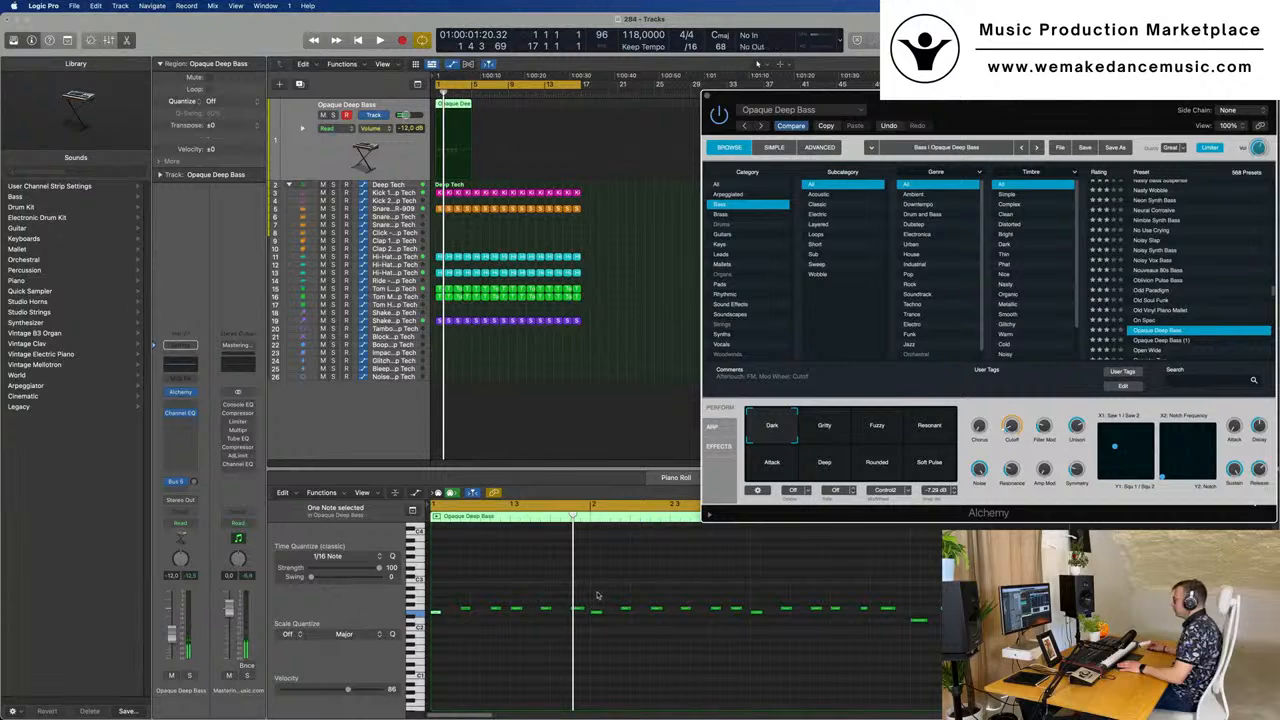
pyautogui.moveTo(591, 593); pyautogui.dragTo(1090, 627)
pyautogui.press('Delete')
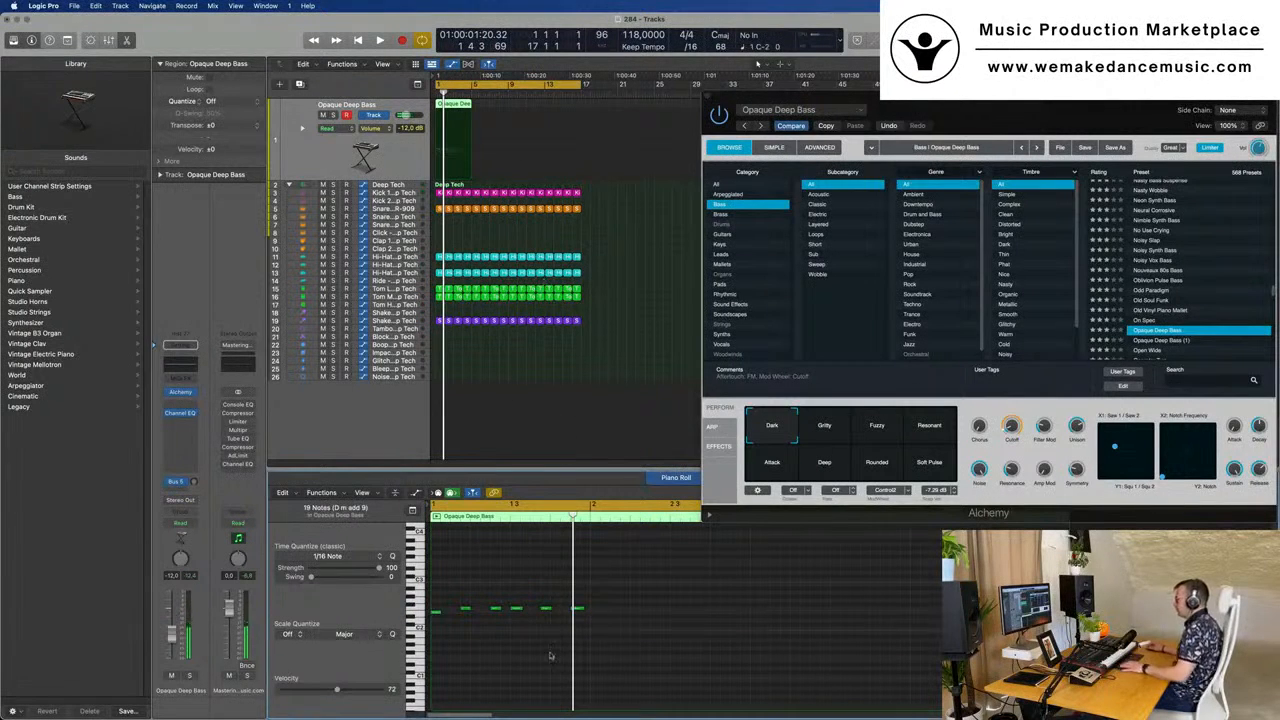
# - Try to copy the six bar 1 notes to bar 2, then undo the copy
pyautogui.moveTo(672, 584); pyautogui.dragTo(597, 621)
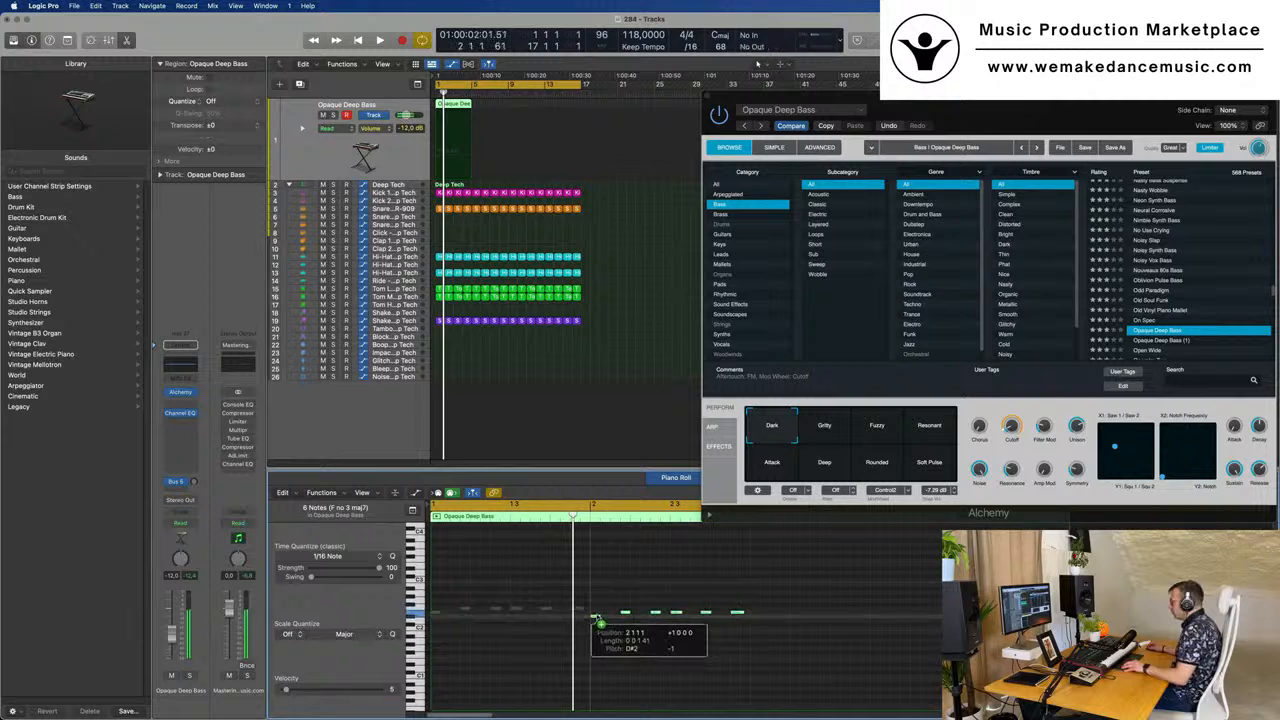
pyautogui.press('space')
pyautogui.press('super+z')
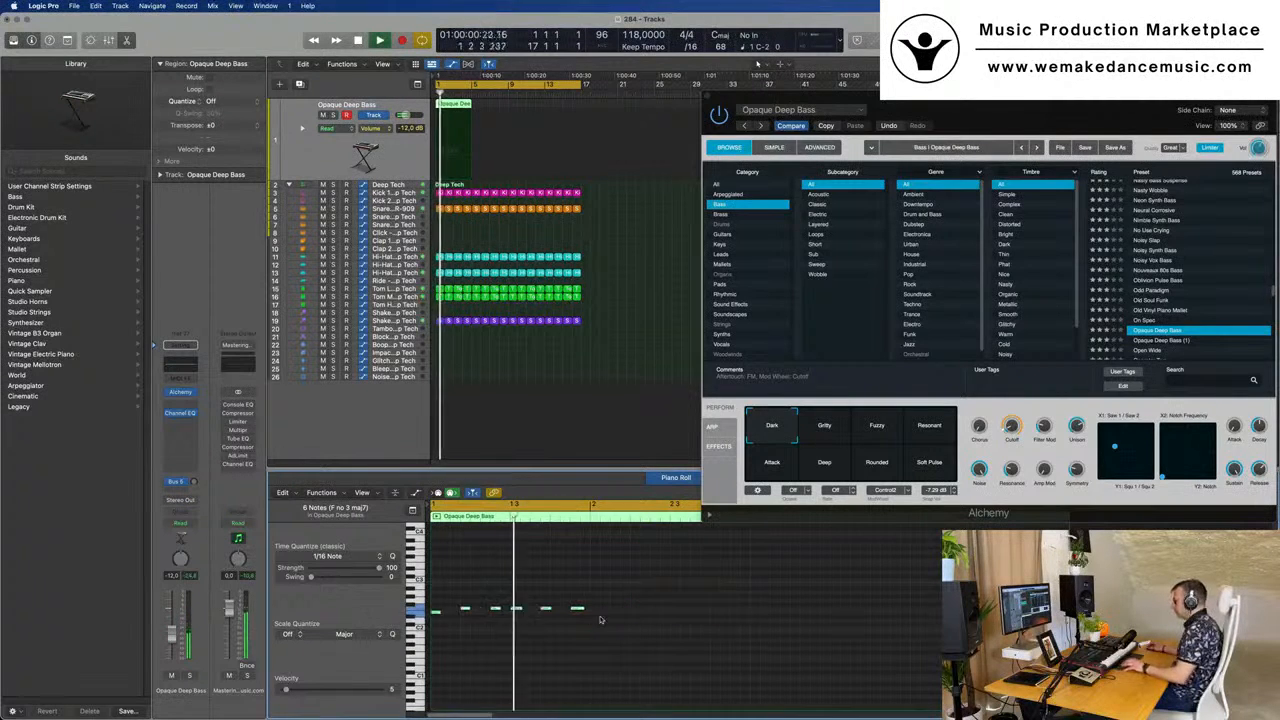
pyautogui.press('space')
# - Copy the six bar 1 notes to bar 2 at the same pitch, and duplicate both bars into bars 3 and 4
pyautogui.moveTo(436, 612); pyautogui.dragTo(597, 615)
pyautogui.press('space')
pyautogui.press('space')
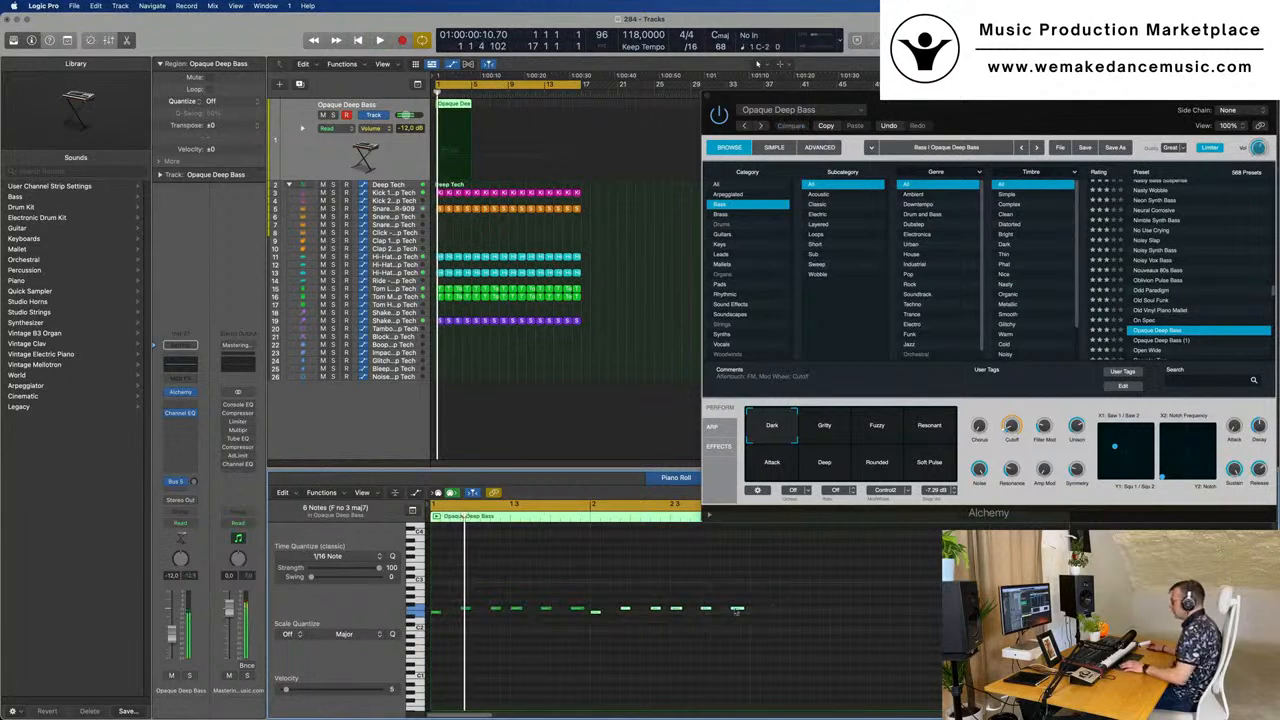
pyautogui.moveTo(794, 596); pyautogui.dragTo(758, 614)
pyautogui.press('space')
# - Repeat the four-bar bass region three times so that the bass fills bars 1 to 17 alongside the drums
pyautogui.moveTo(1103, 105); pyautogui.dragTo(868, 224)
pyautogui.click(455, 106)
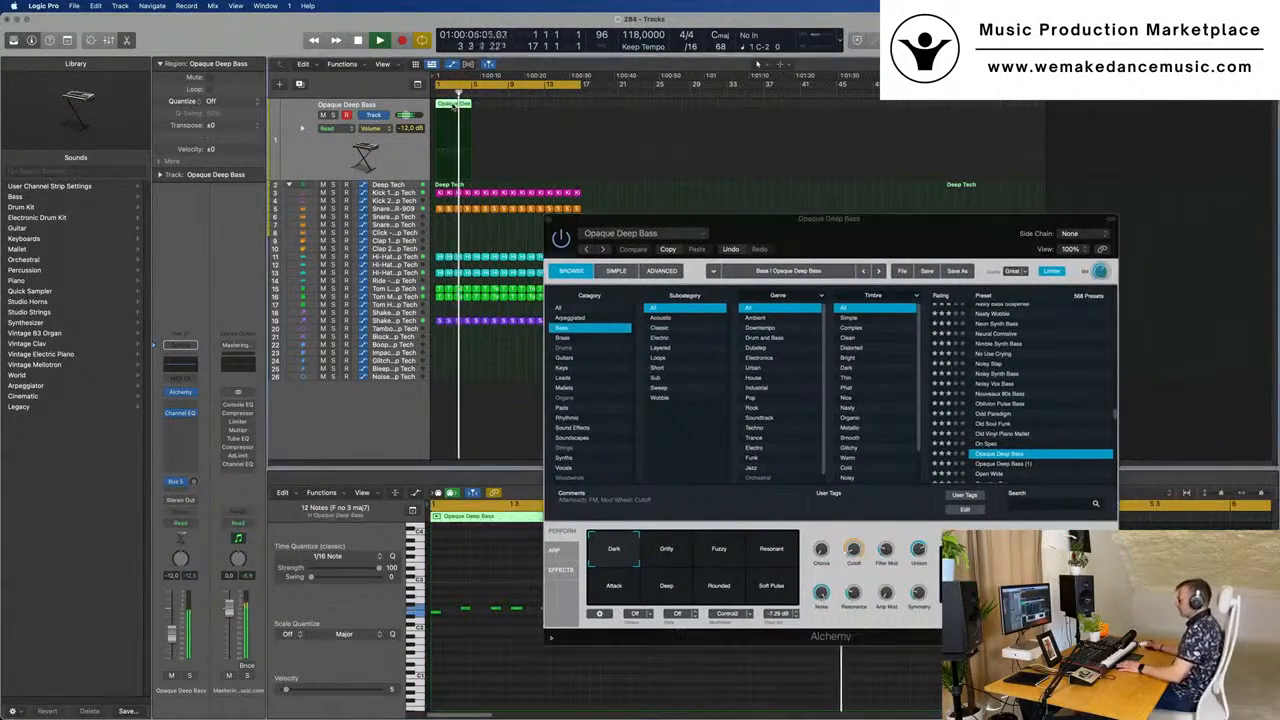
pyautogui.press('super+r')
pyautogui.press('super+r')
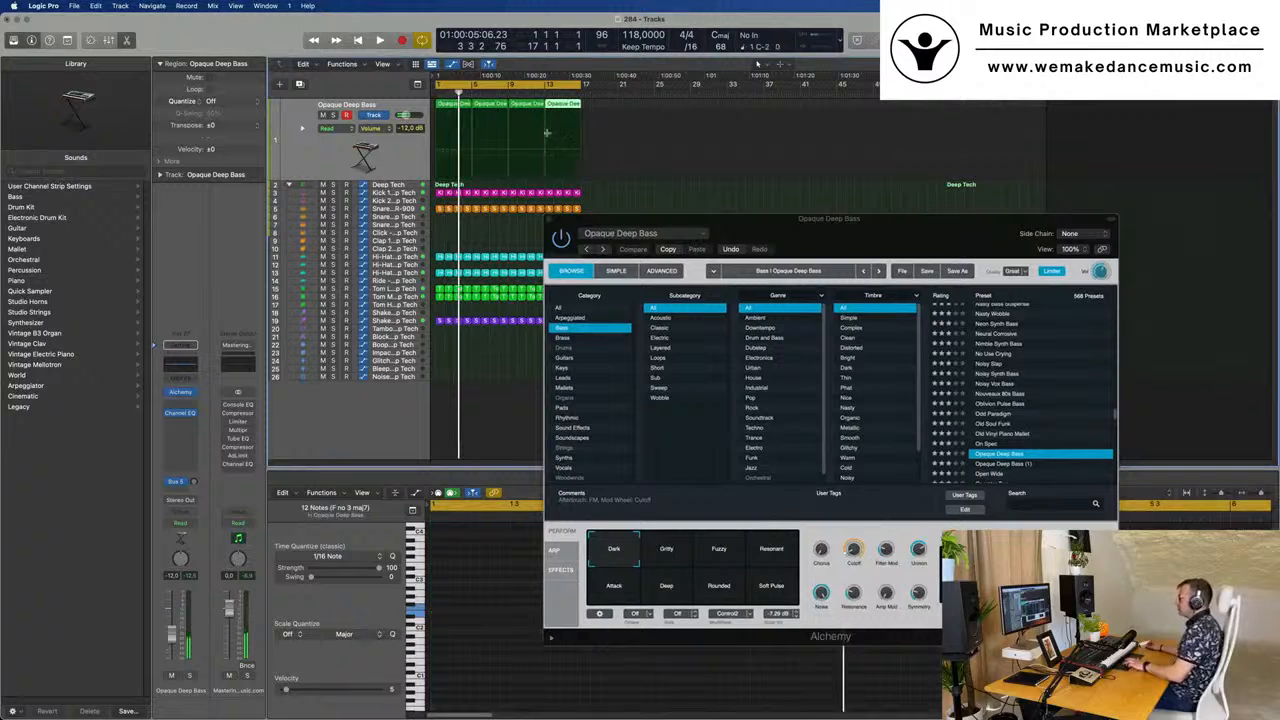
# - Close the Alchemy window, play from the start with all four bass regions selected, and set the bass volume to -10.4 dB
pyautogui.click(797, 235)
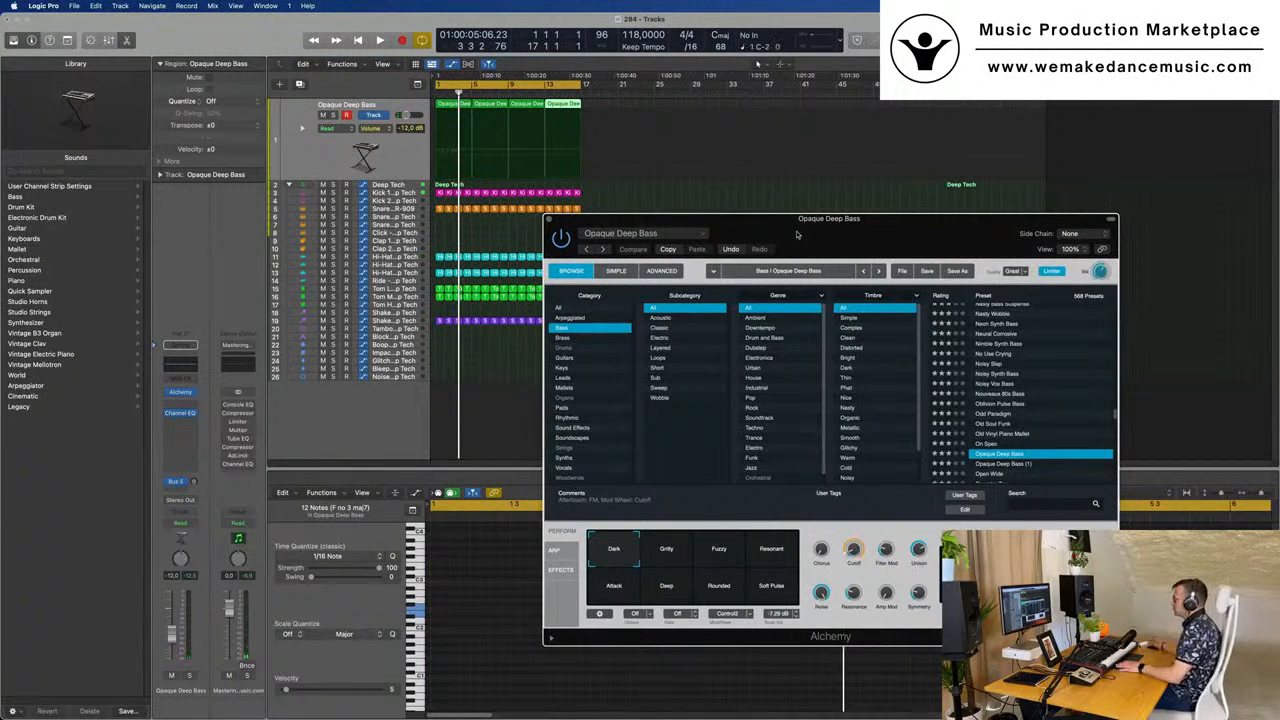
pyautogui.moveTo(798, 235); pyautogui.dragTo(795, 246)
pyautogui.press('super+w')
pyautogui.press('space')
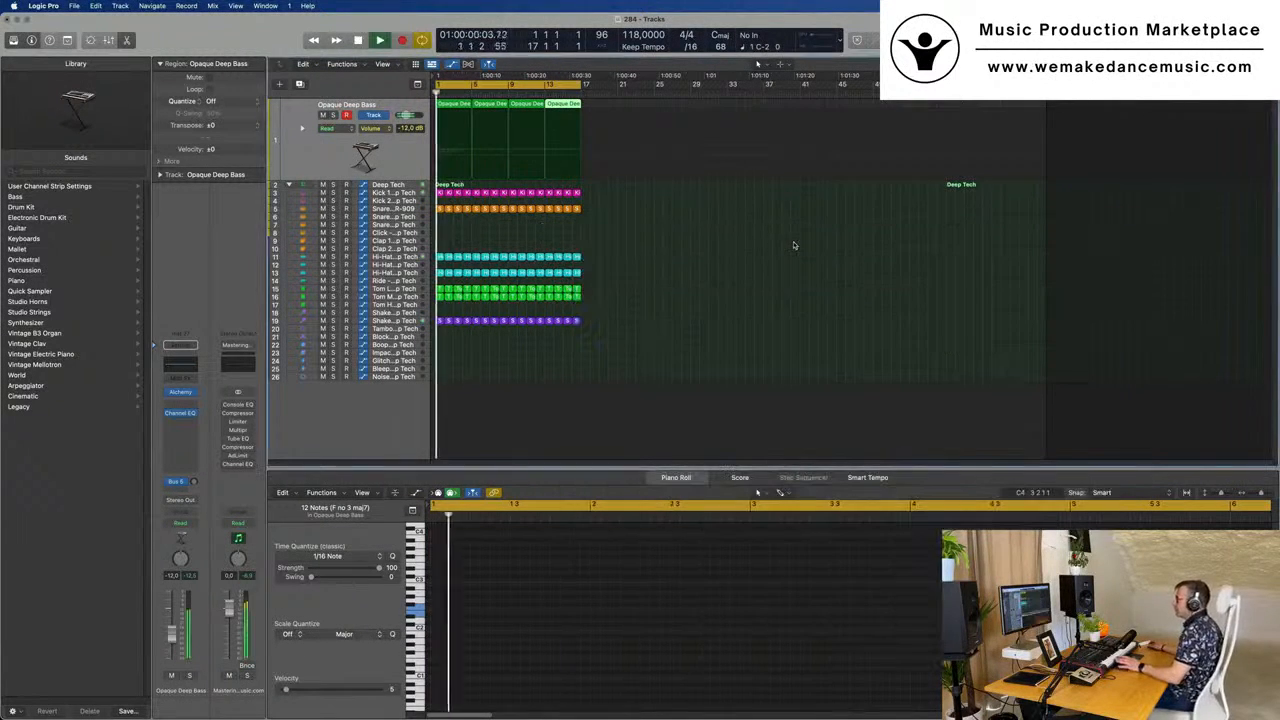
pyautogui.press('super+a')
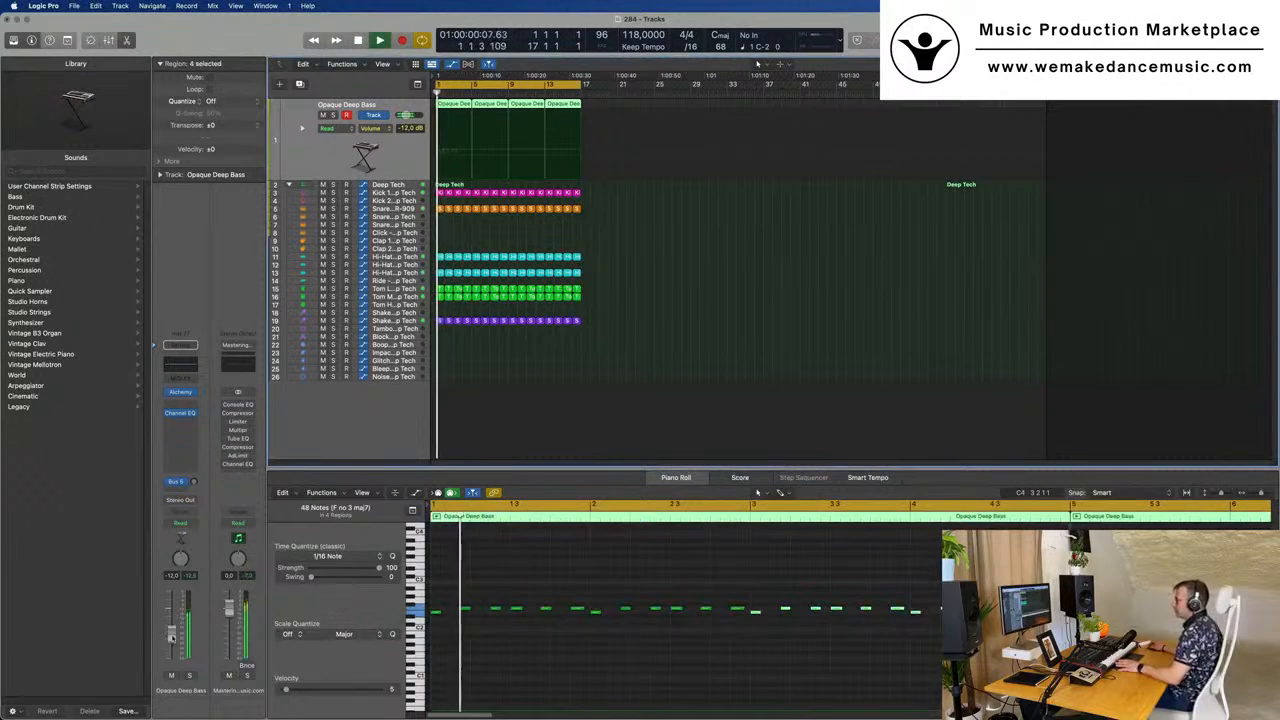
# - Insert a stereo Compressor on the Opaque Deep Bass track and set its side chain to Kick 1 - Deep Tech (Inst 2)
pyautogui.click(188, 412)
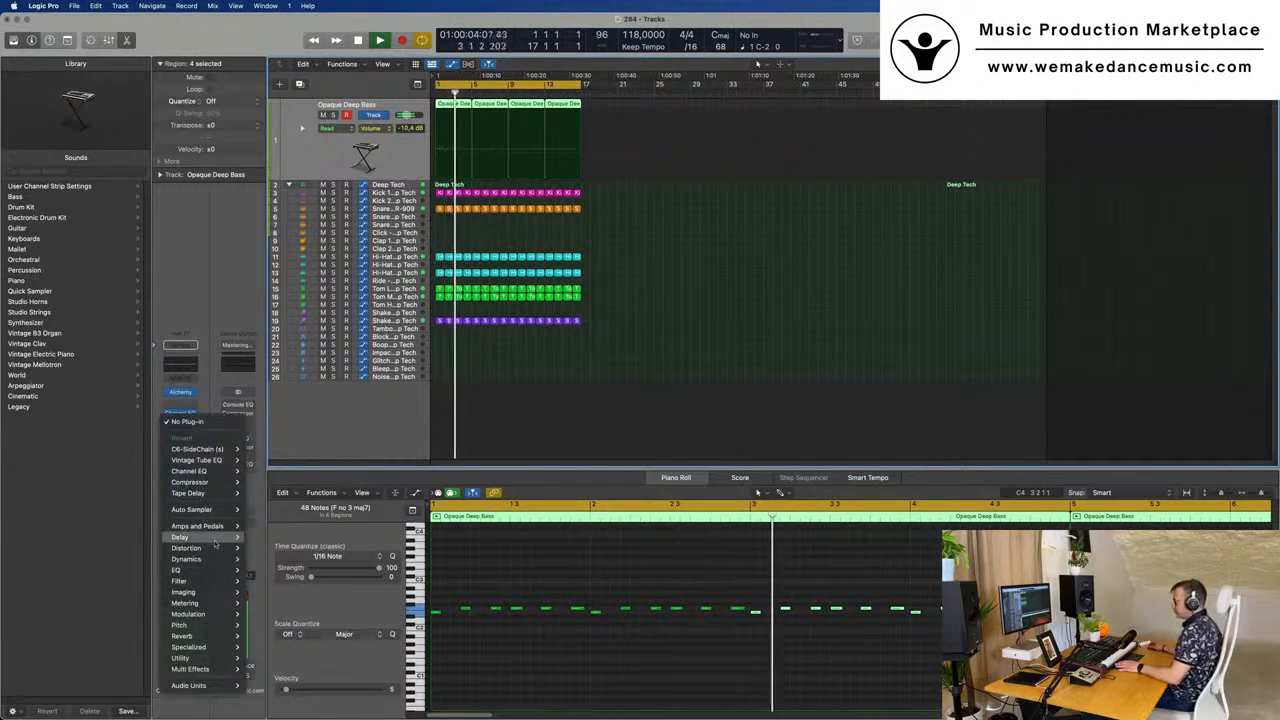
pyautogui.moveTo(210, 541)
pyautogui.moveTo(285, 570)
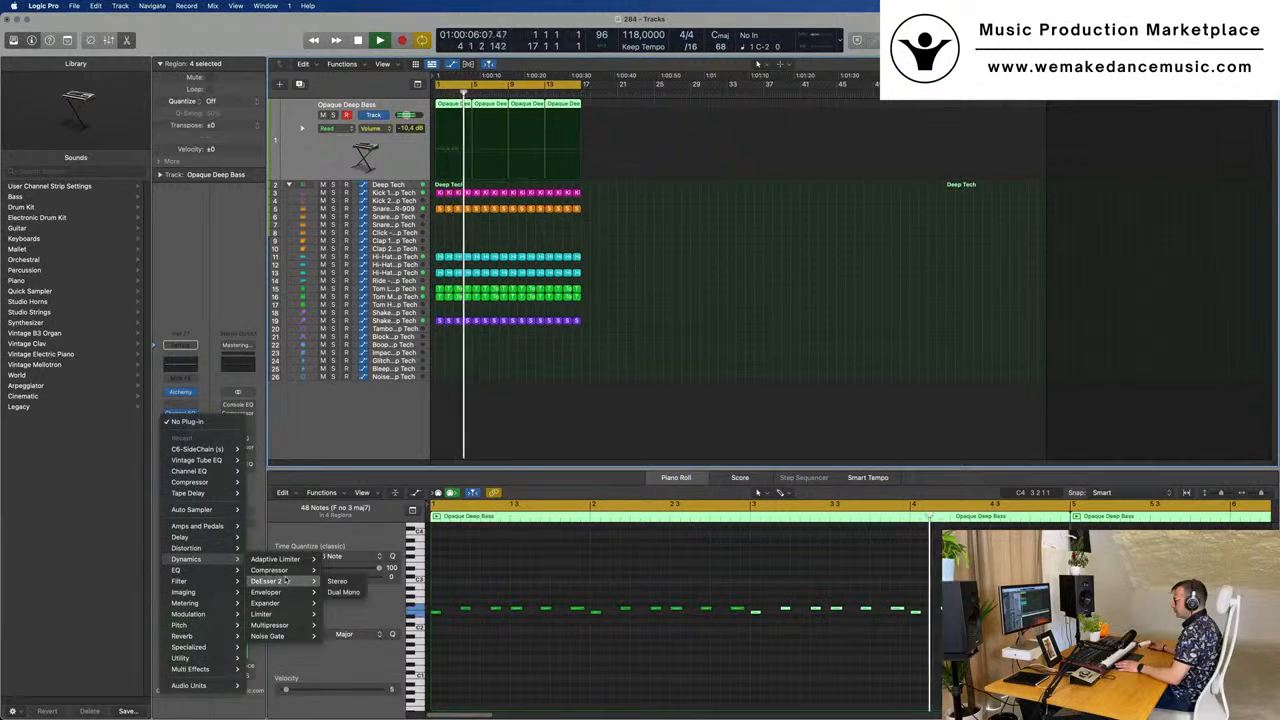
pyautogui.click(337, 570)
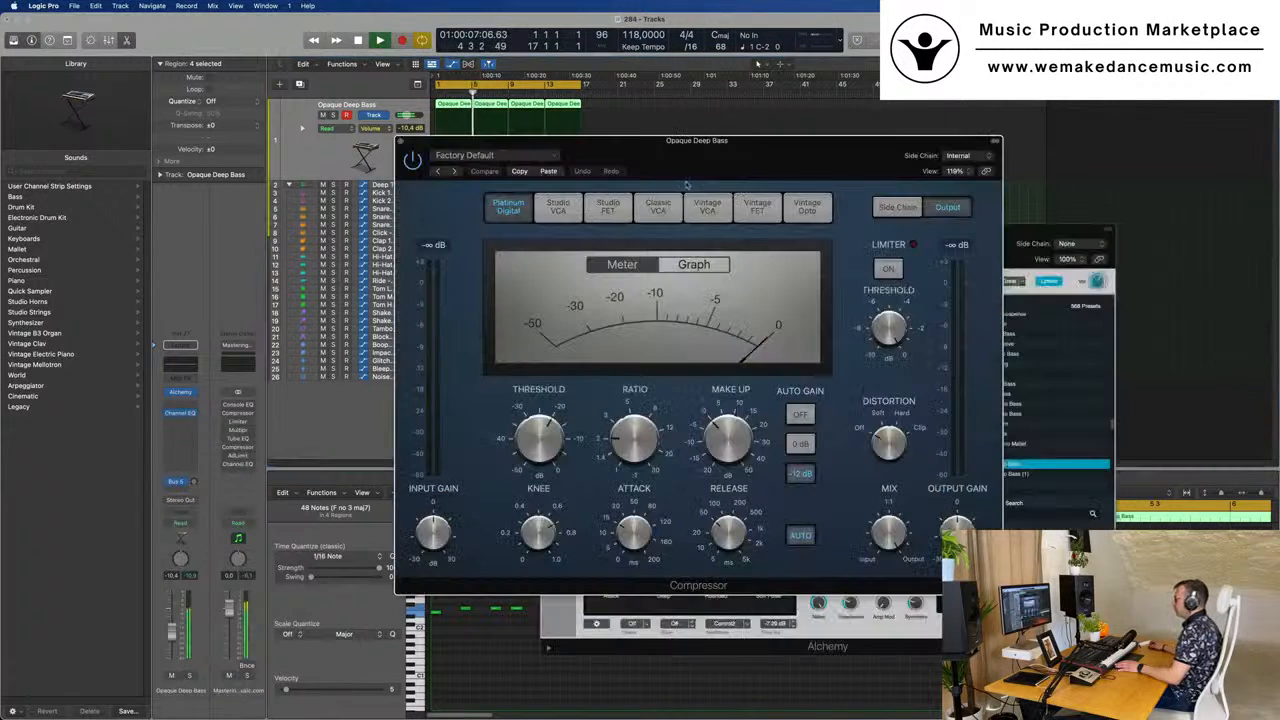
pyautogui.click(946, 157)
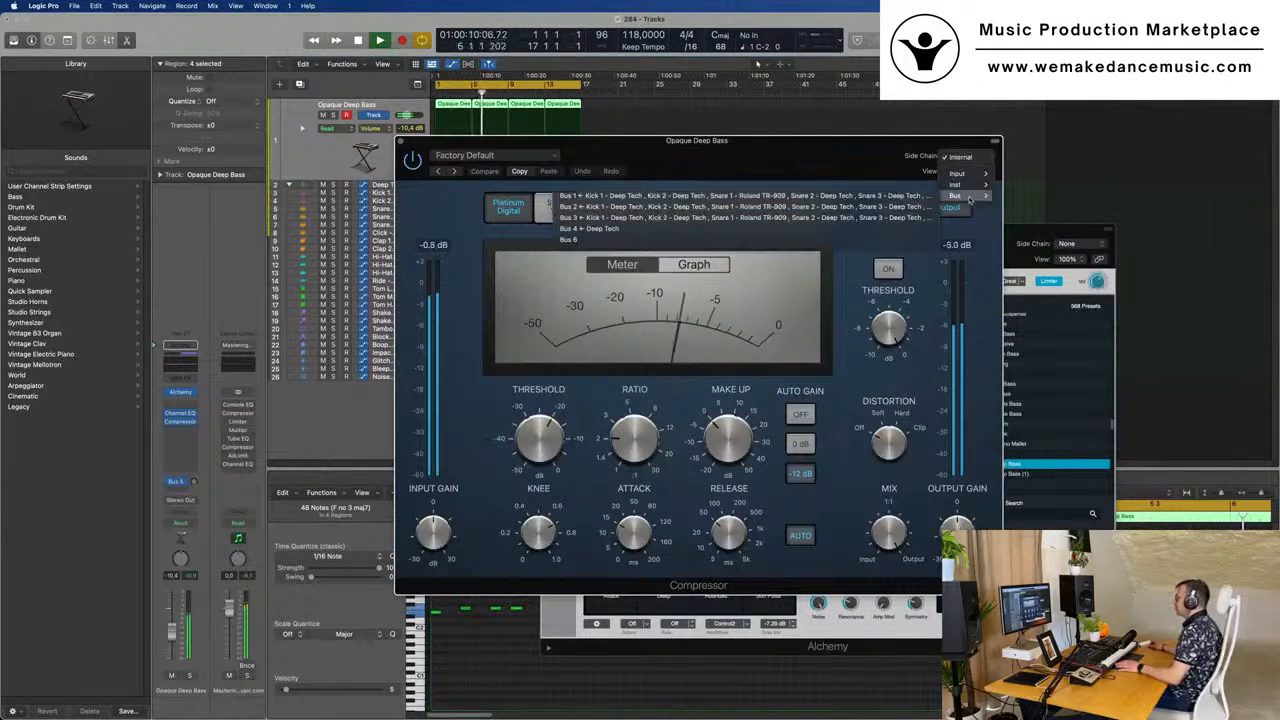
pyautogui.moveTo(968, 185)
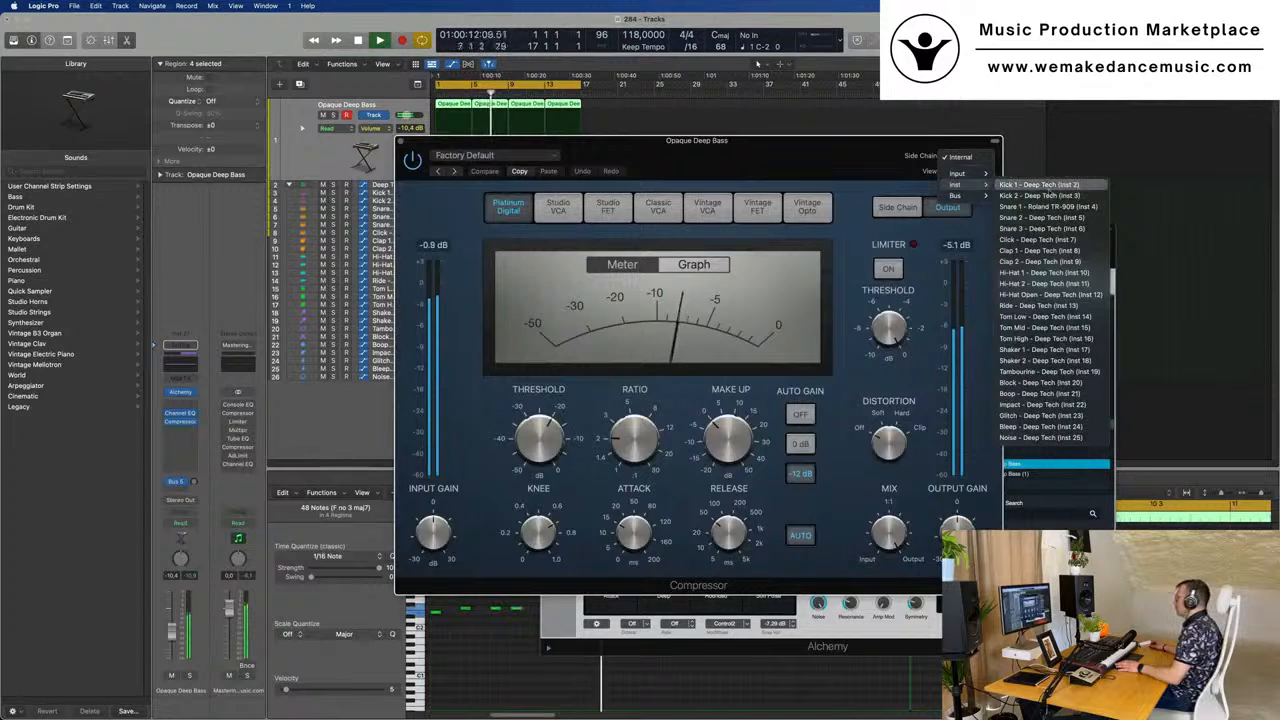
pyautogui.click(1040, 185)
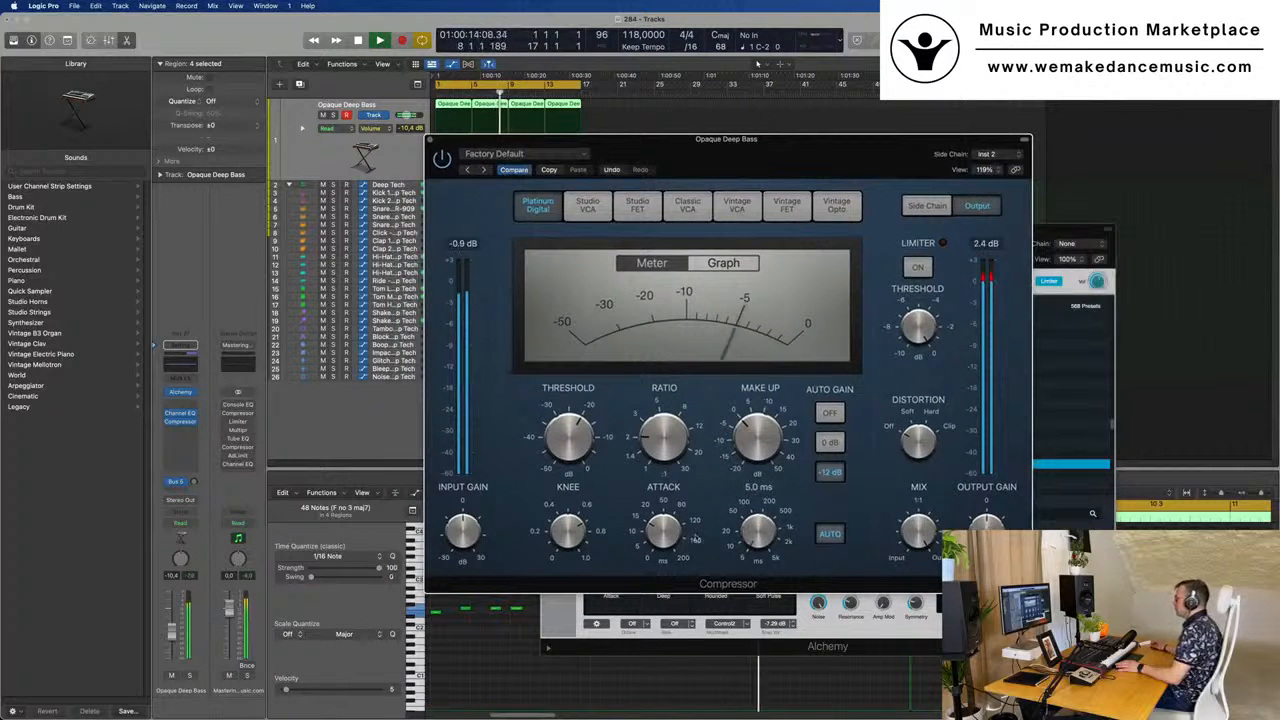
# - Set the bass Compressor's threshold to about -17 dB with auto gain off, and lower the bass track volume to -12.6 dB
pyautogui.moveTo(664, 524); pyautogui.dragTo(664, 530)
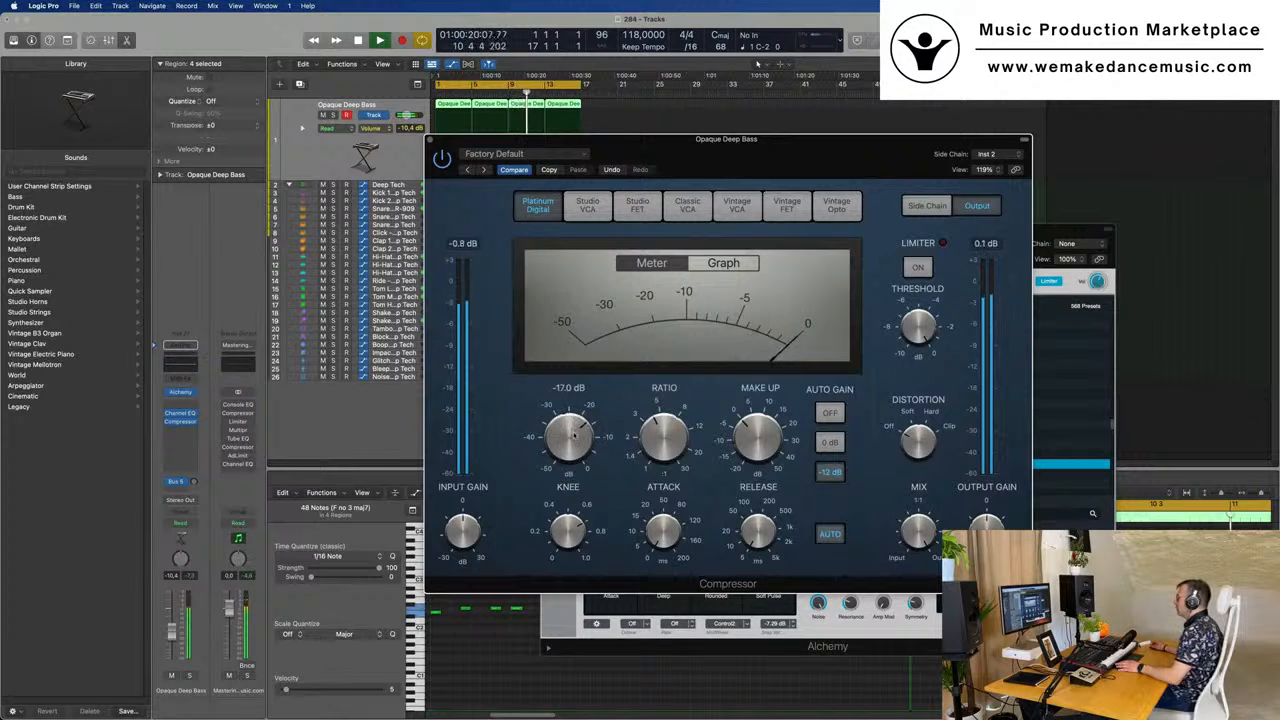
pyautogui.click(826, 415)
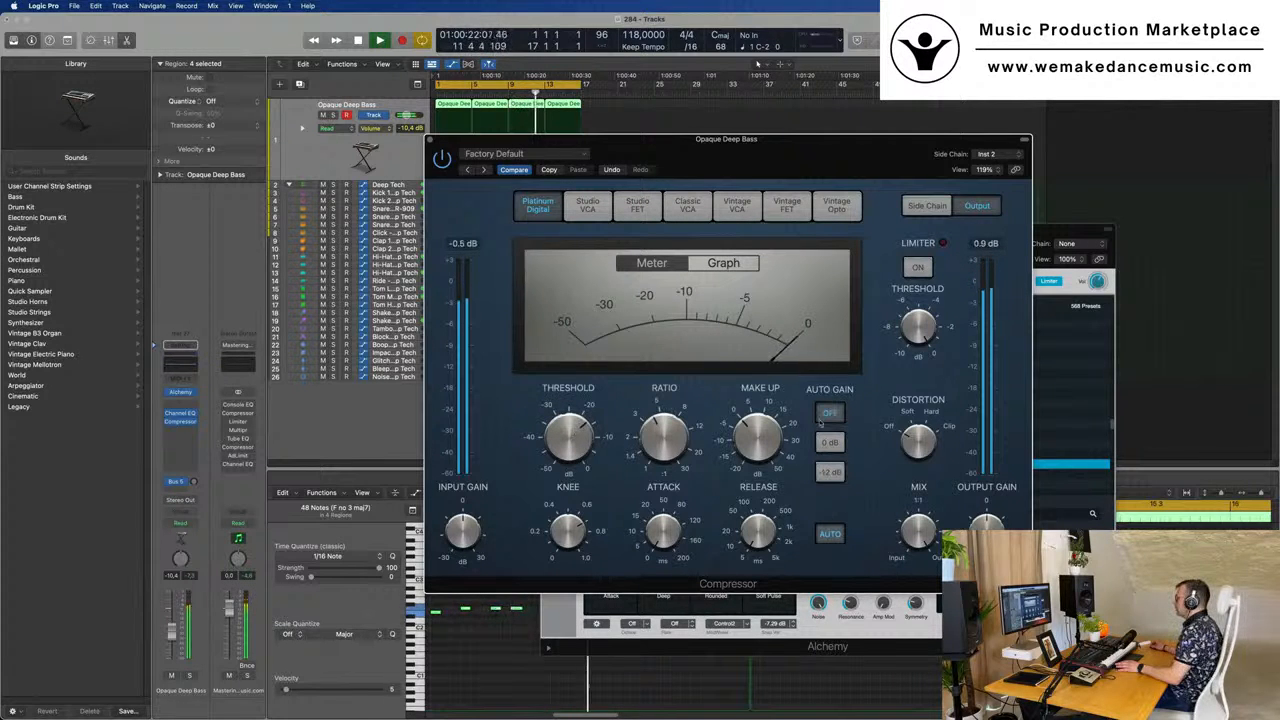
pyautogui.moveTo(778, 153); pyautogui.dragTo(891, 141)
pyautogui.click(175, 638)
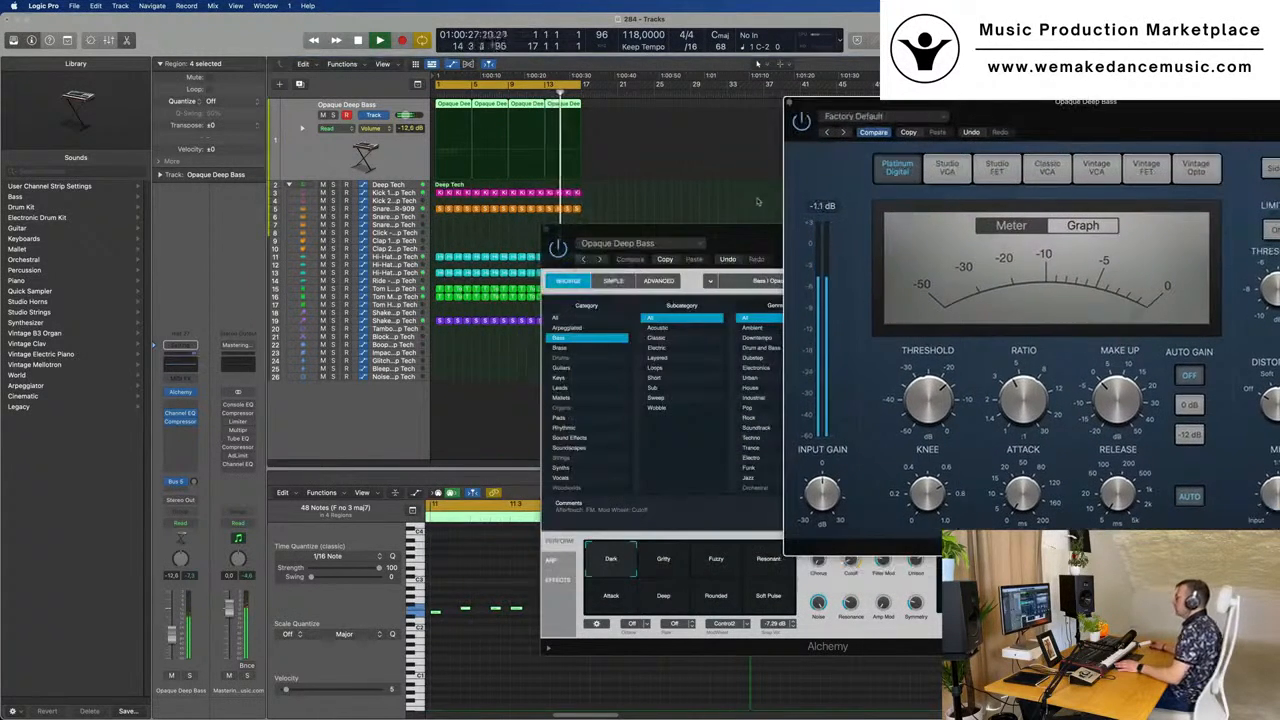
# - Bring up Alchemy's advanced view and try different coarse tunings on sources B, C and D during playback
pyautogui.moveTo(776, 243); pyautogui.dragTo(596, 228)
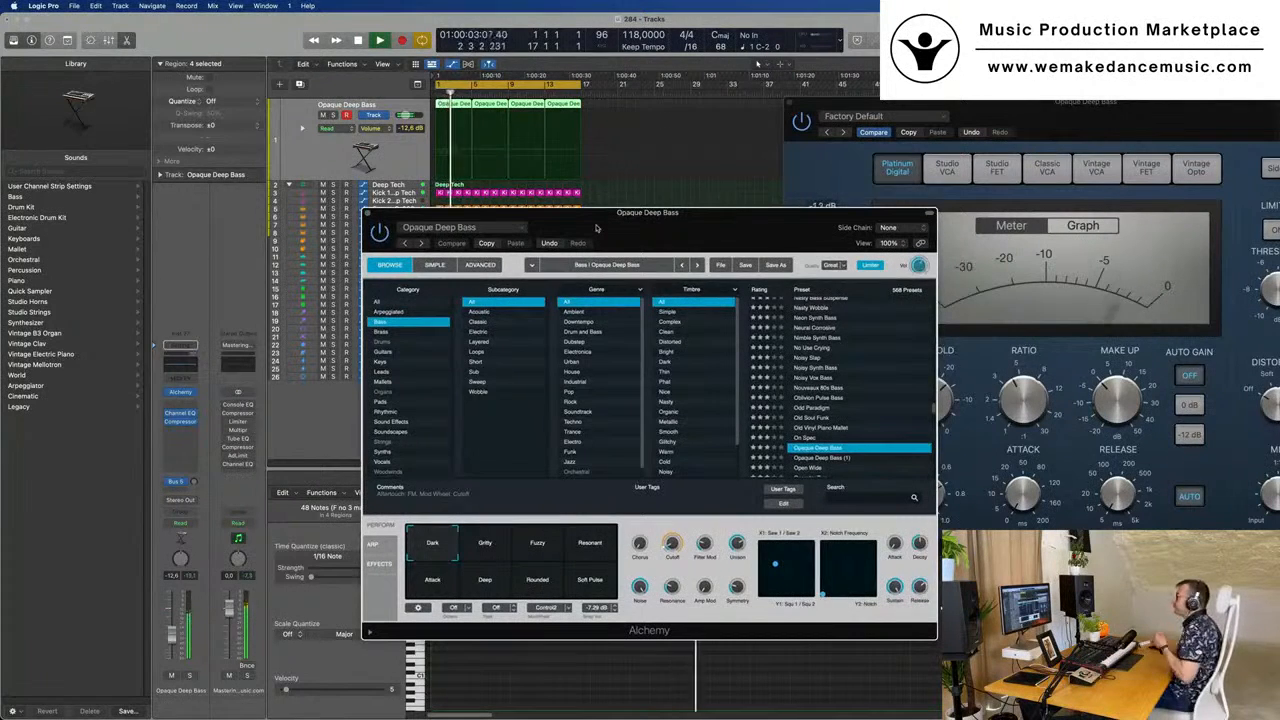
pyautogui.moveTo(634, 222)
pyautogui.mouseDown()
pyautogui.moveTo(612, 193)
pyautogui.moveTo(628, 203)
pyautogui.mouseUp()
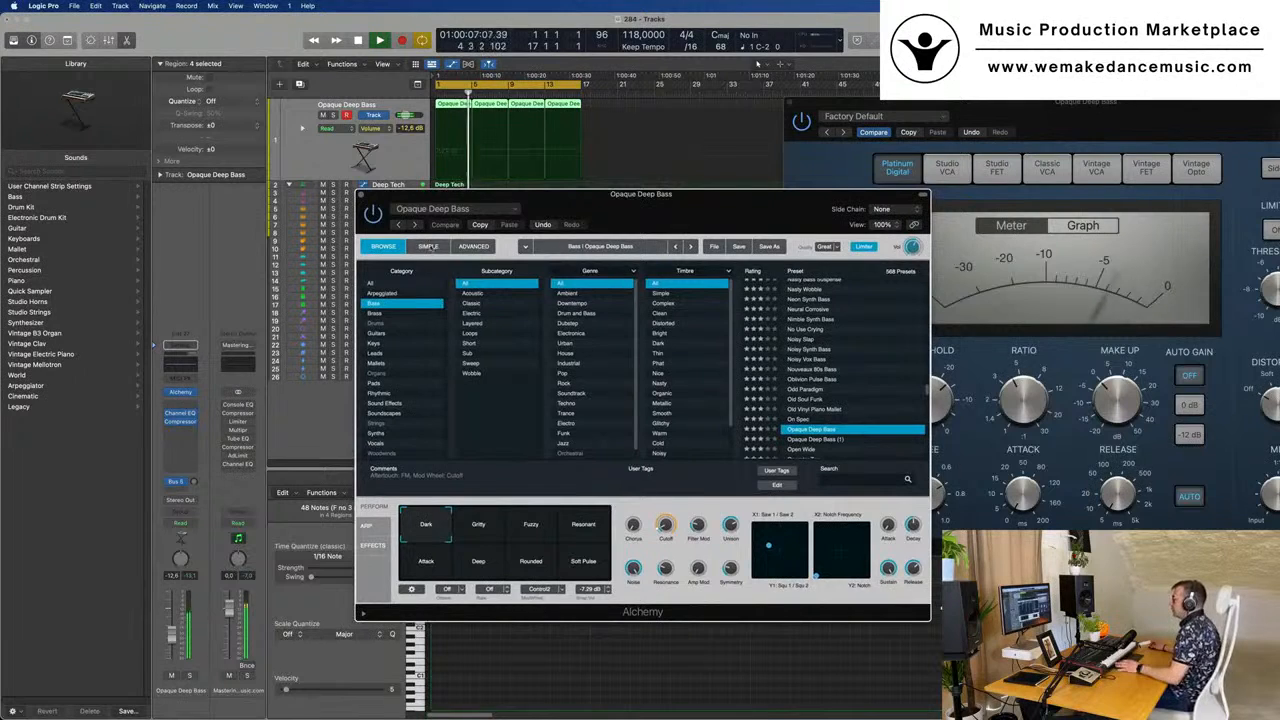
pyautogui.click(463, 247)
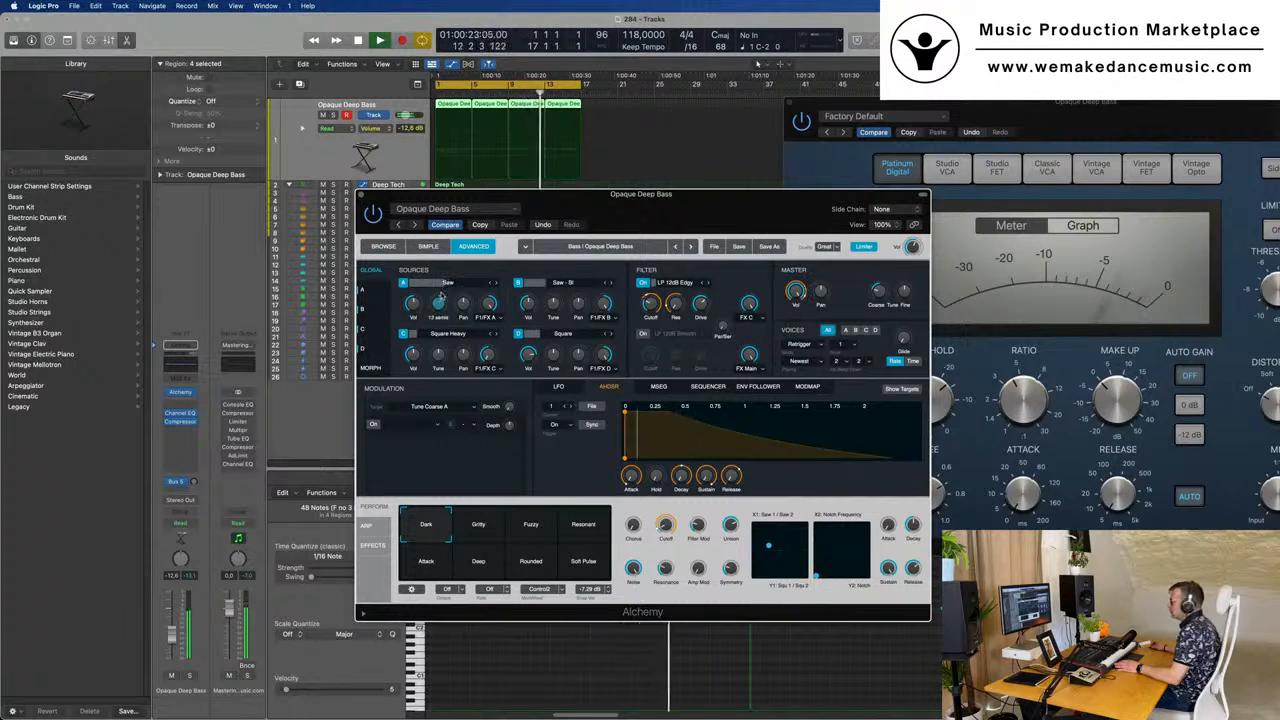
pyautogui.moveTo(551, 230); pyautogui.dragTo(566, 286)
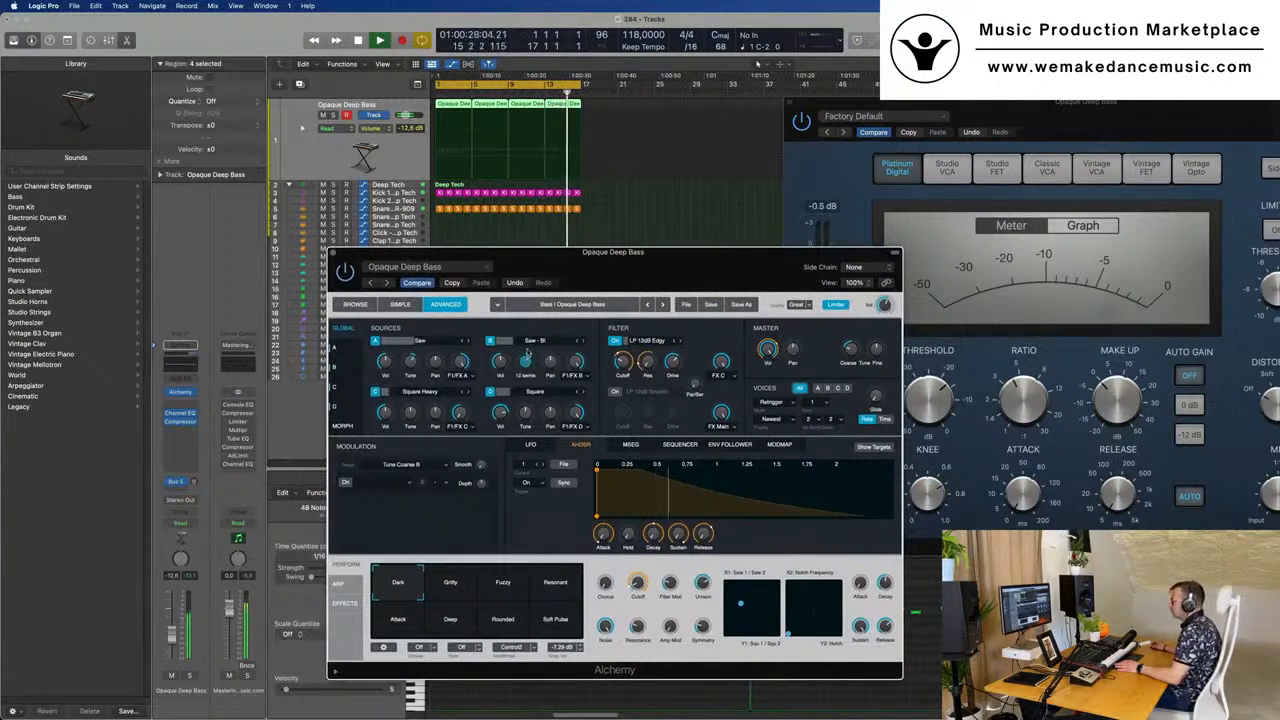
pyautogui.moveTo(526, 360); pyautogui.dragTo(526, 362)
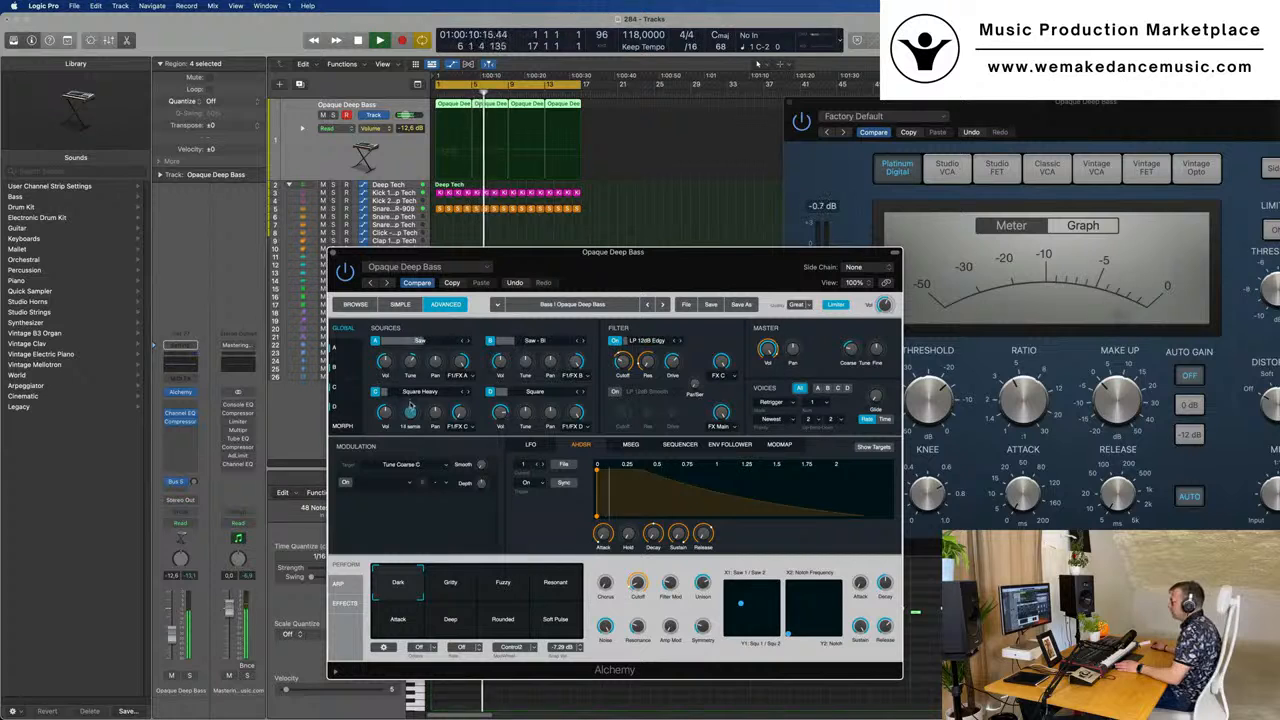
pyautogui.moveTo(410, 406); pyautogui.dragTo(410, 408)
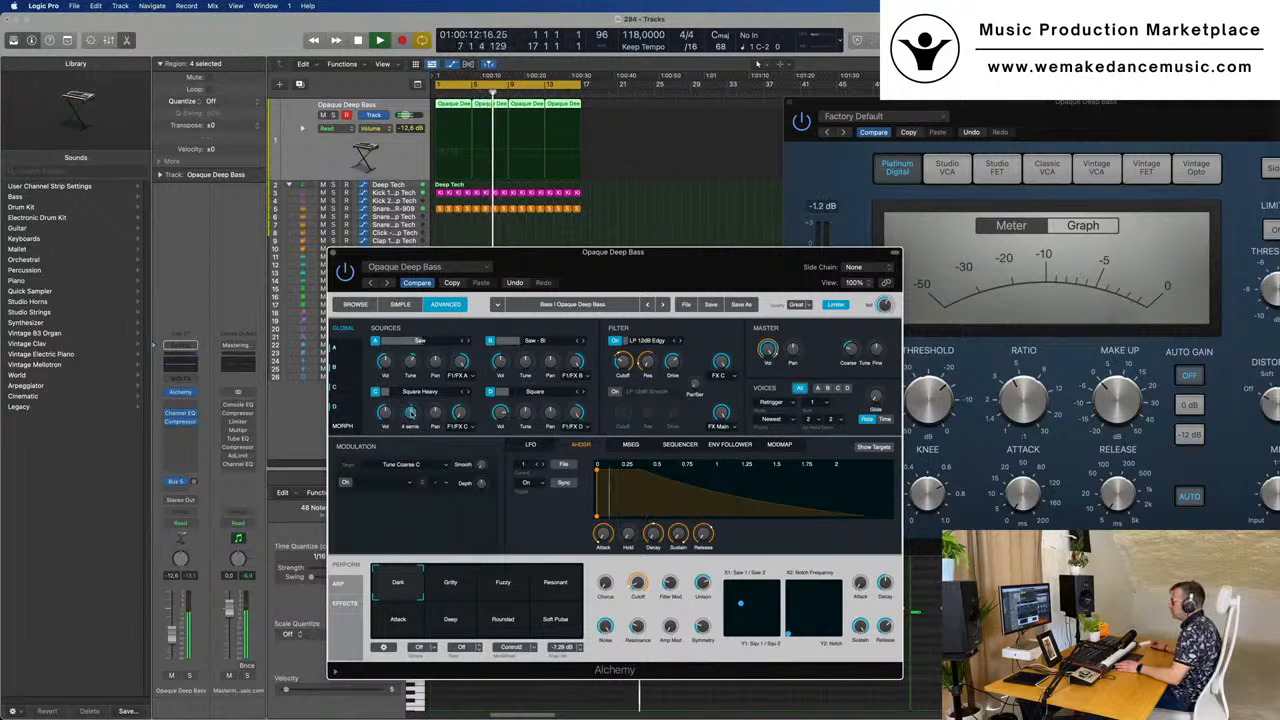
pyautogui.moveTo(411, 418); pyautogui.dragTo(415, 425)
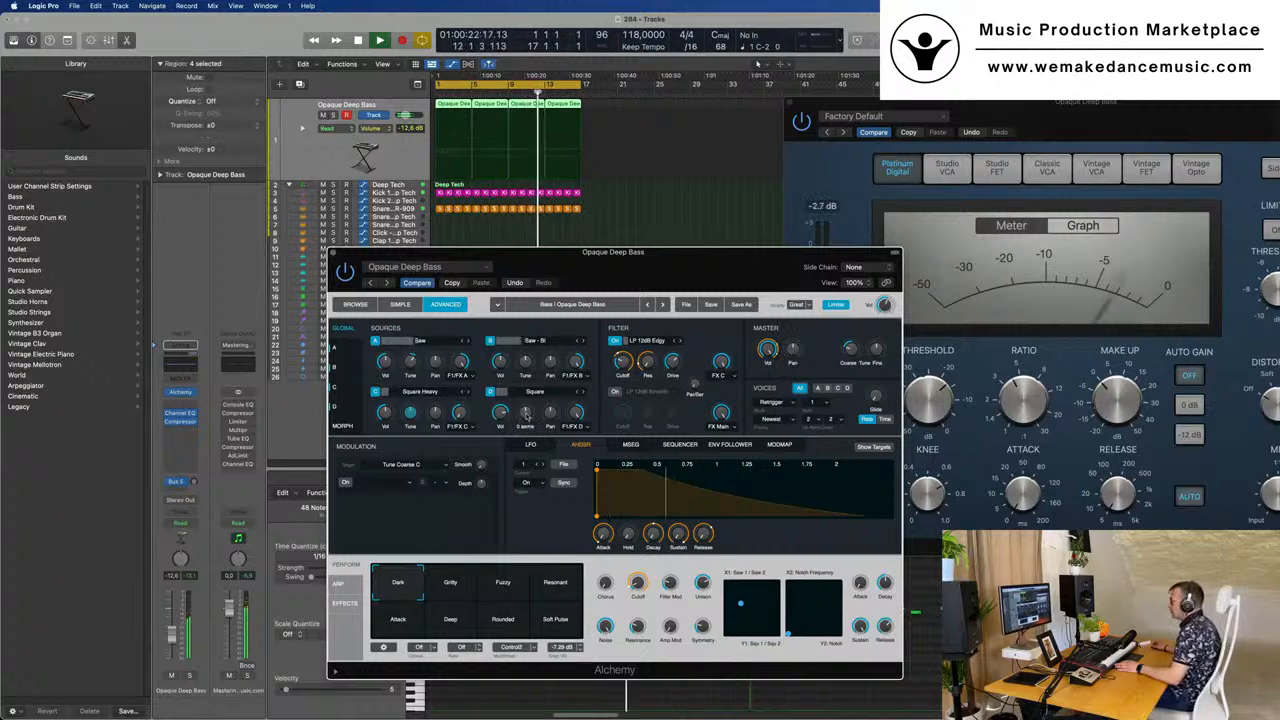
pyautogui.moveTo(525, 414)
pyautogui.mouseDown()
pyautogui.moveTo(532, 402)
pyautogui.moveTo(531, 424)
pyautogui.mouseUp()
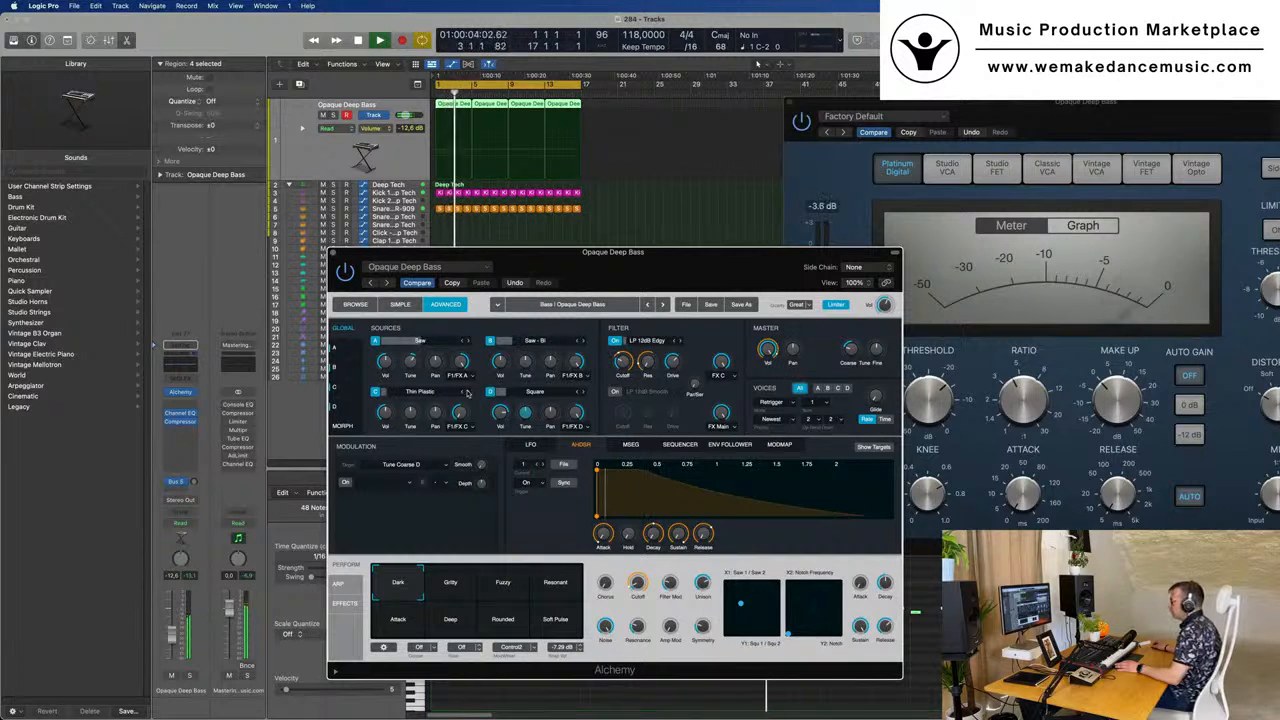
# - Audition Thin Plastic and the Thin Wave waveforms on source C, return to Square Heavy, and browse the square waveforms without loading one
pyautogui.click(466, 393)
pyautogui.click(466, 393)
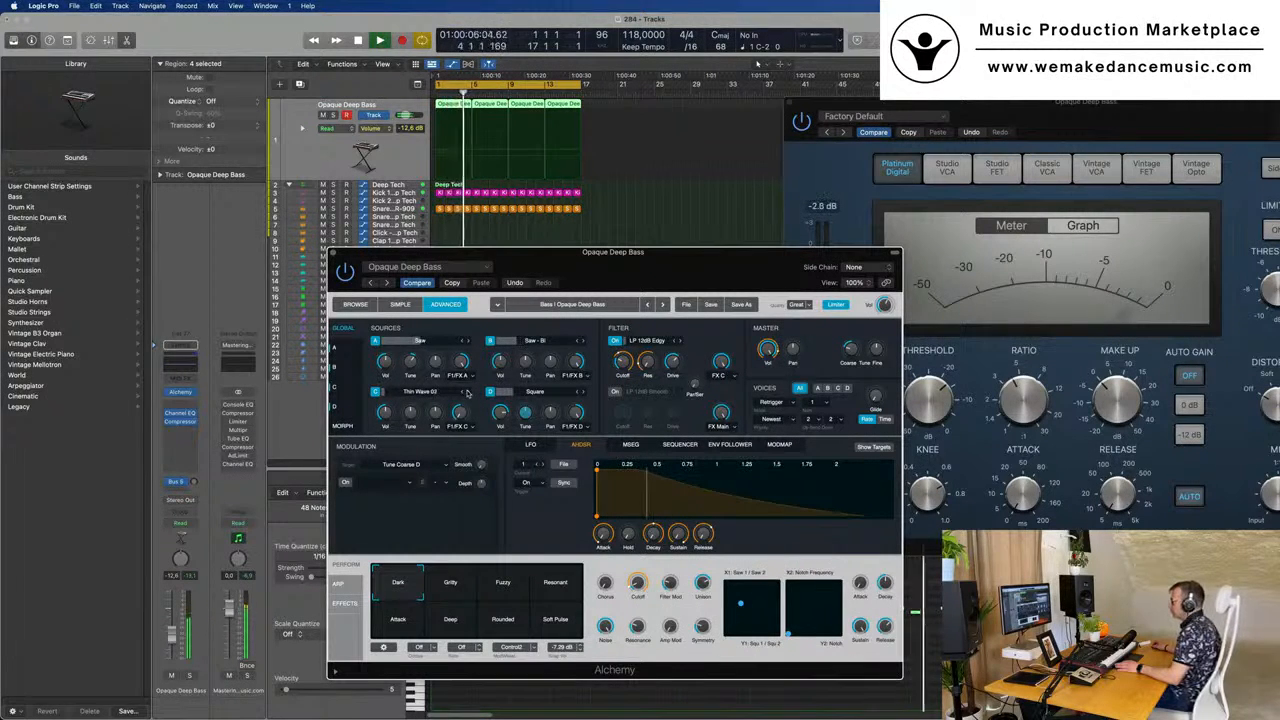
pyautogui.click(466, 393)
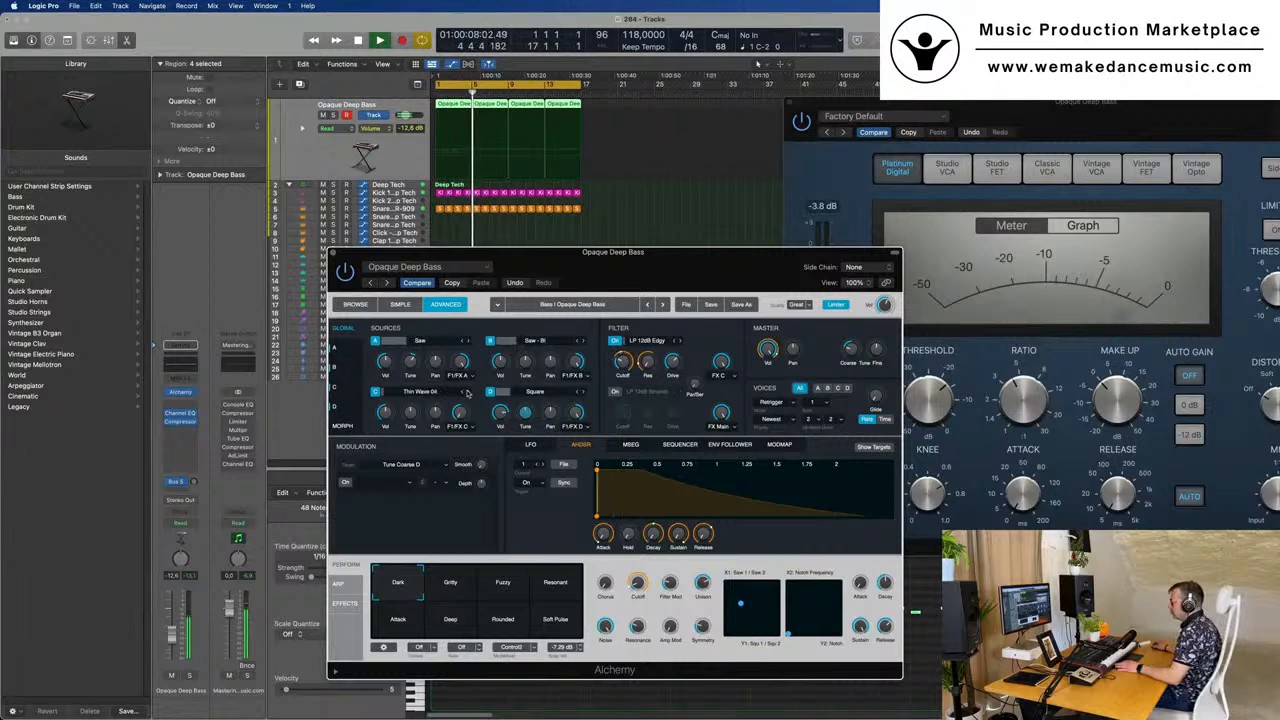
pyautogui.click(463, 393)
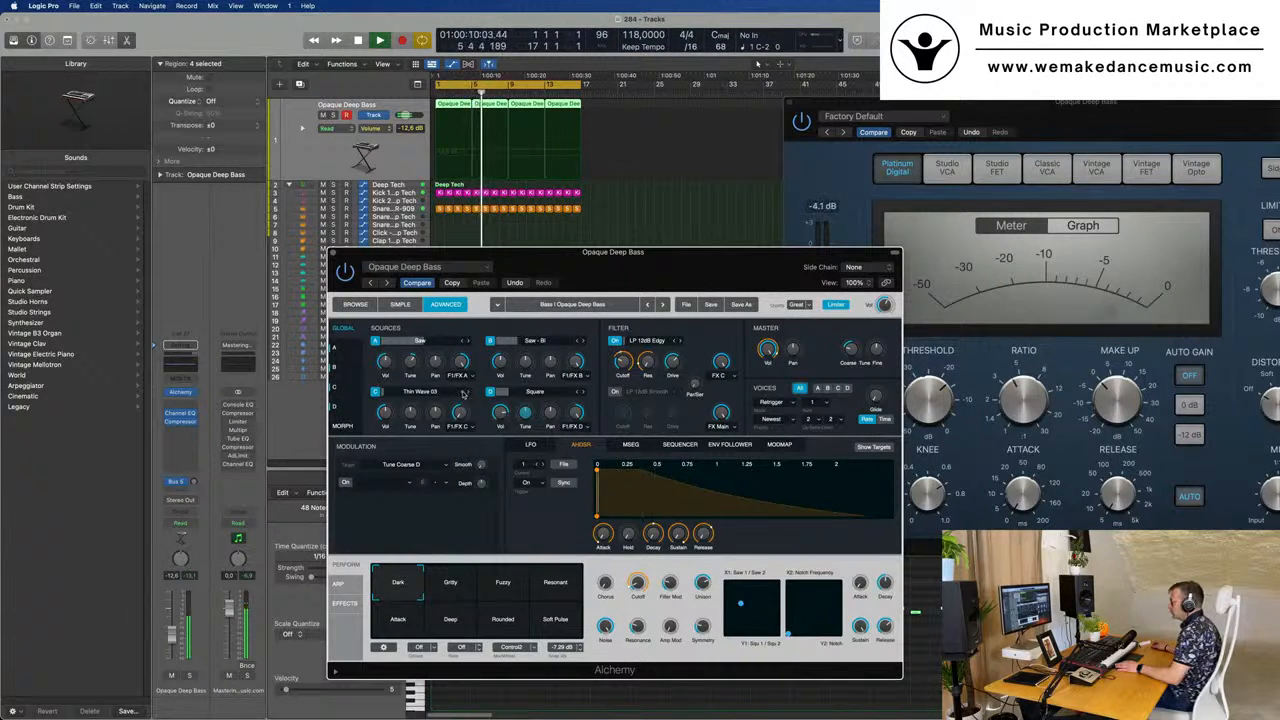
pyautogui.click(463, 393)
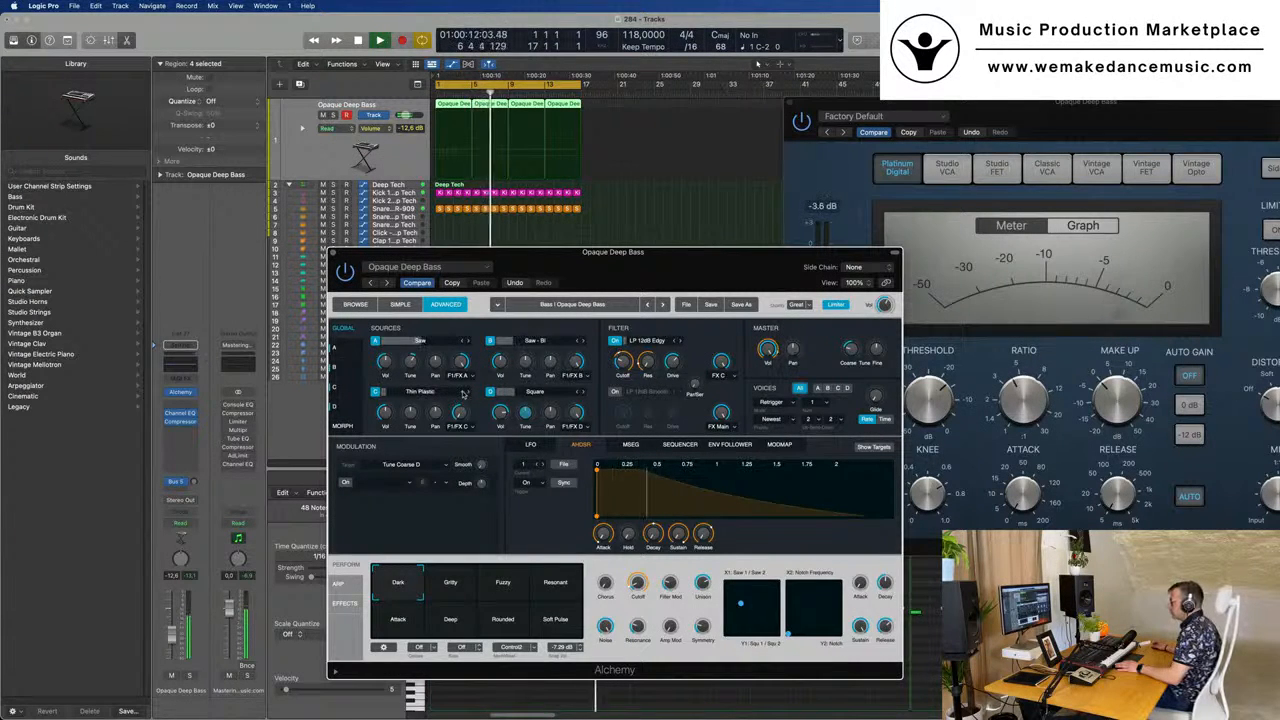
pyautogui.click(463, 393)
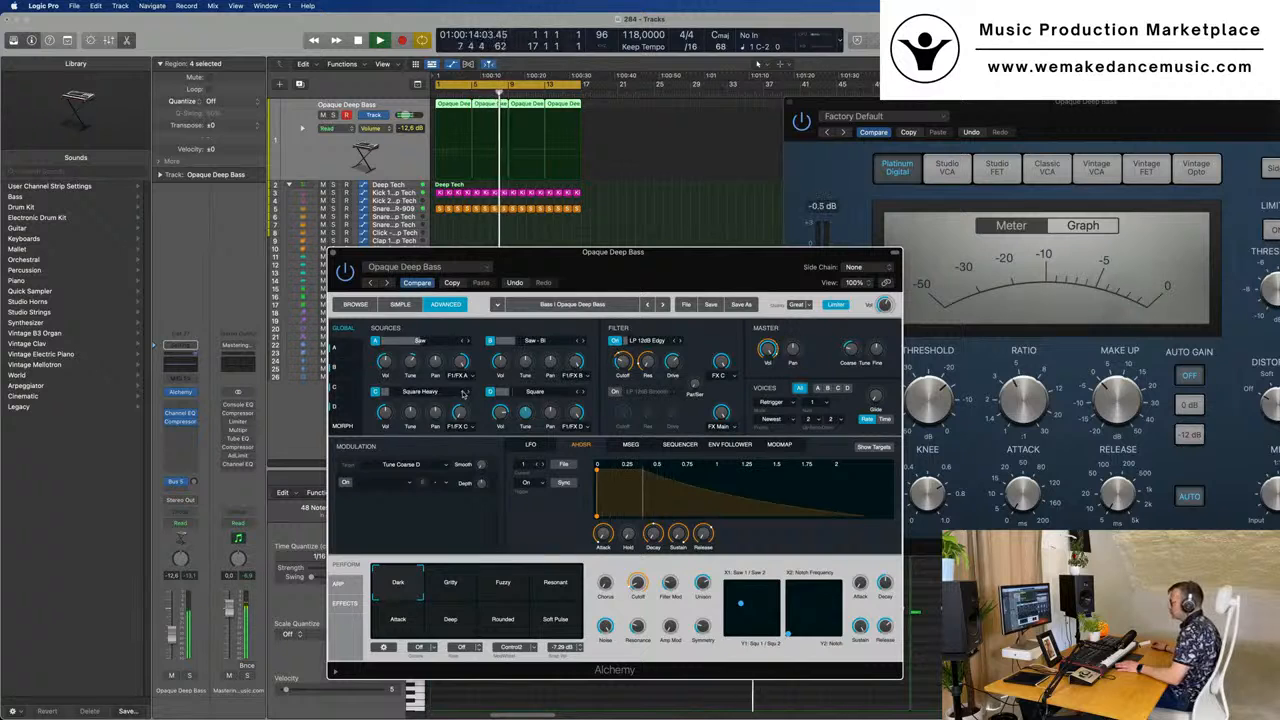
pyautogui.click(420, 392)
pyautogui.moveTo(423, 419)
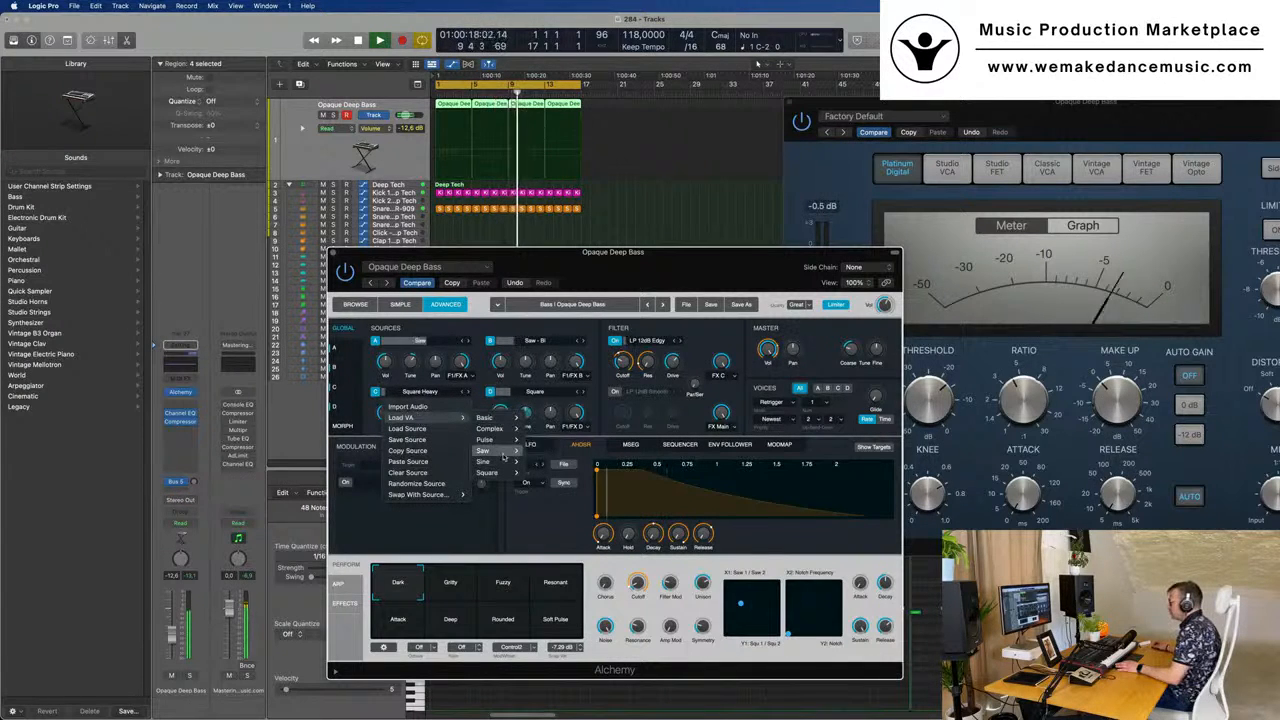
pyautogui.moveTo(503, 473)
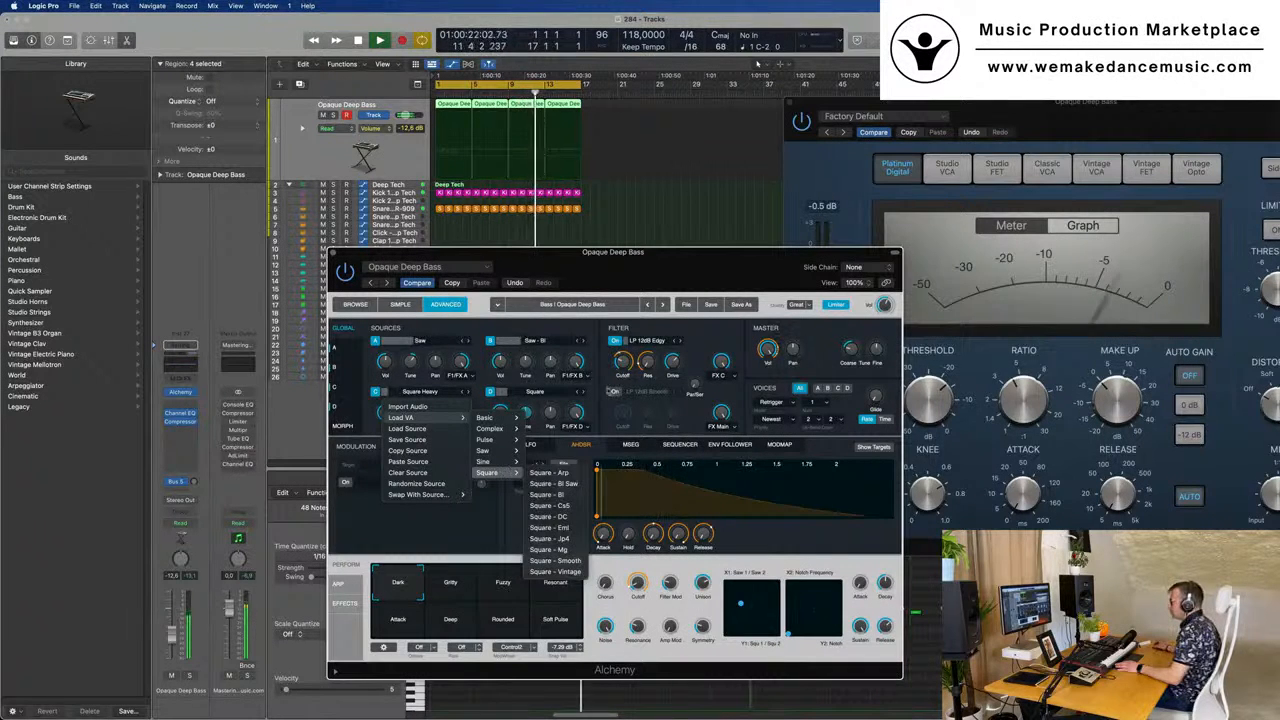
pyautogui.click(701, 267)
# - Shift the Saw 1 / Saw 2 performance pad point toward lower values, and raise the bass track volume to -11.2 dB
pyautogui.moveTo(701, 267); pyautogui.dragTo(716, 155)
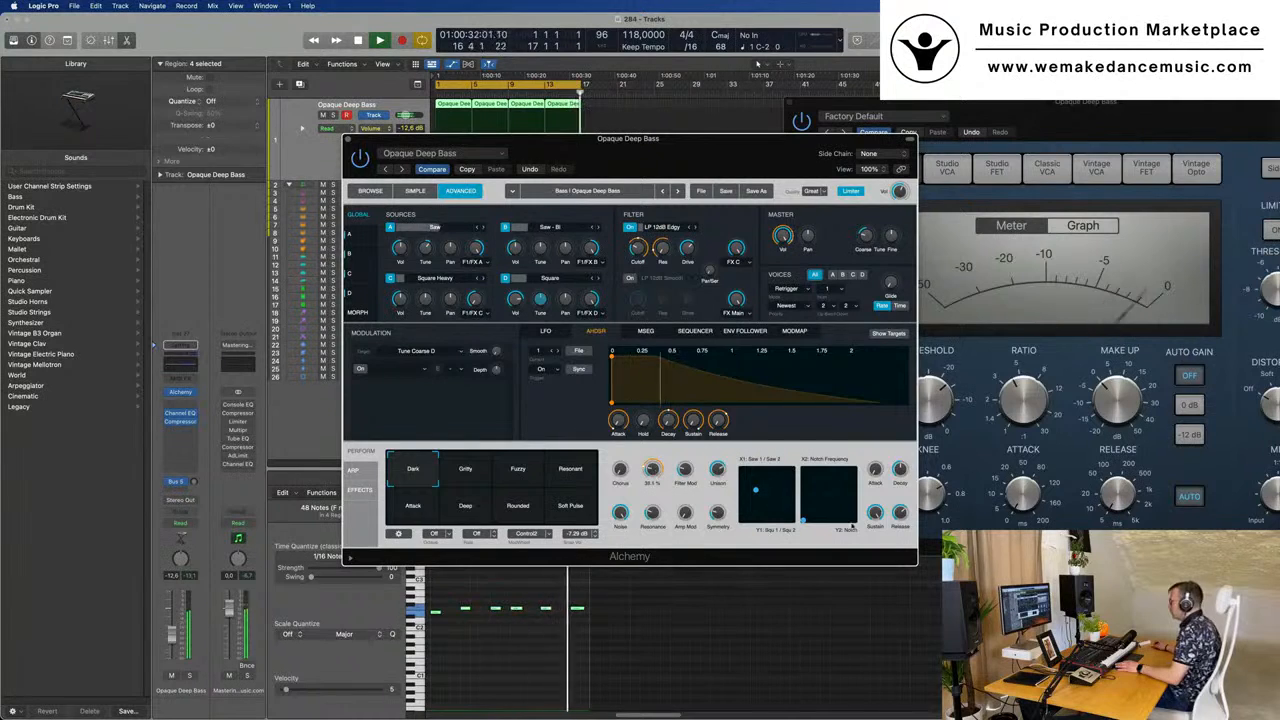
pyautogui.moveTo(803, 521); pyautogui.dragTo(825, 497)
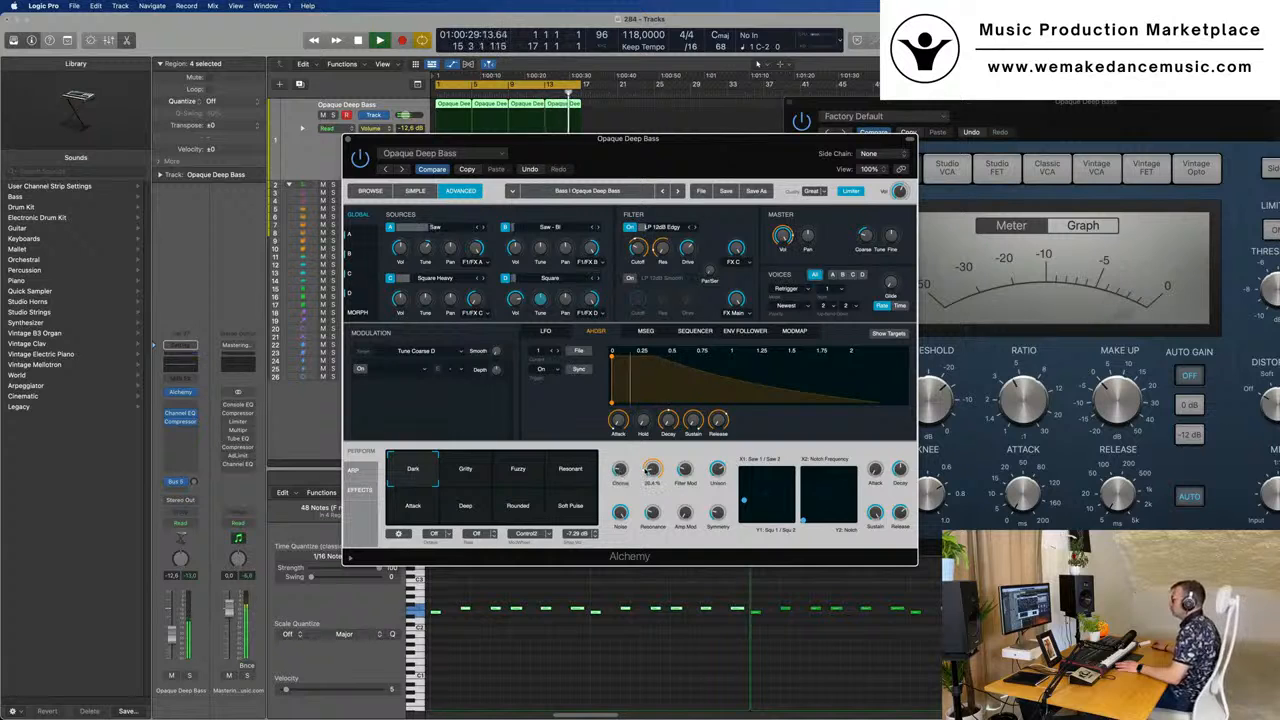
pyautogui.moveTo(172, 635); pyautogui.dragTo(172, 631)
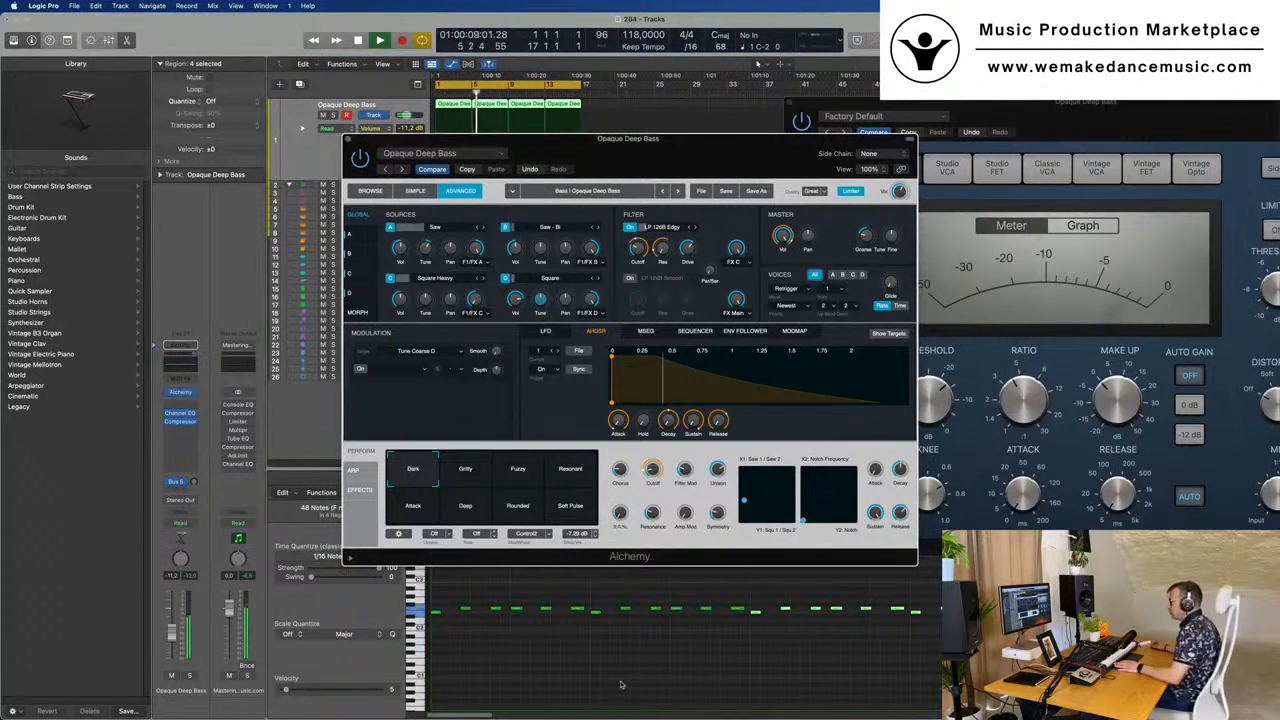
# - Adjust Alchemy's source A volume to about -18.5 dB while the groove plays
pyautogui.moveTo(621, 682); pyautogui.dragTo(637, 491)
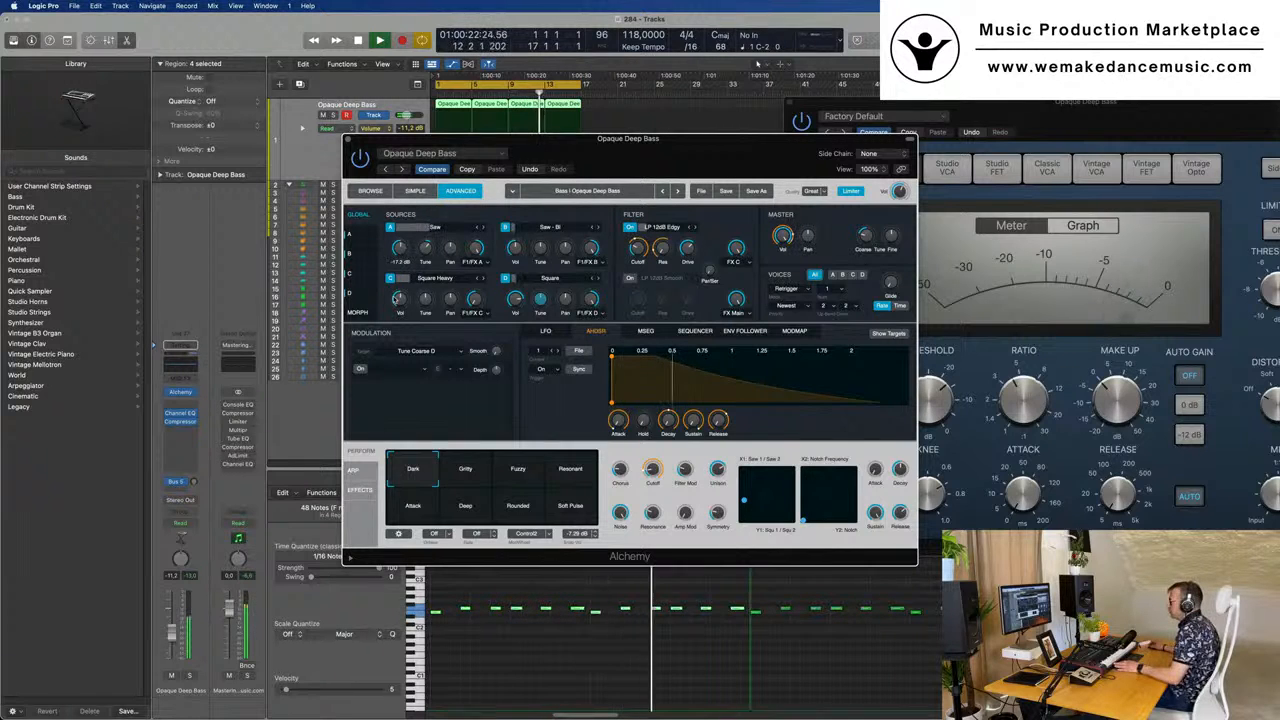
pyautogui.moveTo(400, 299); pyautogui.dragTo(407, 265)
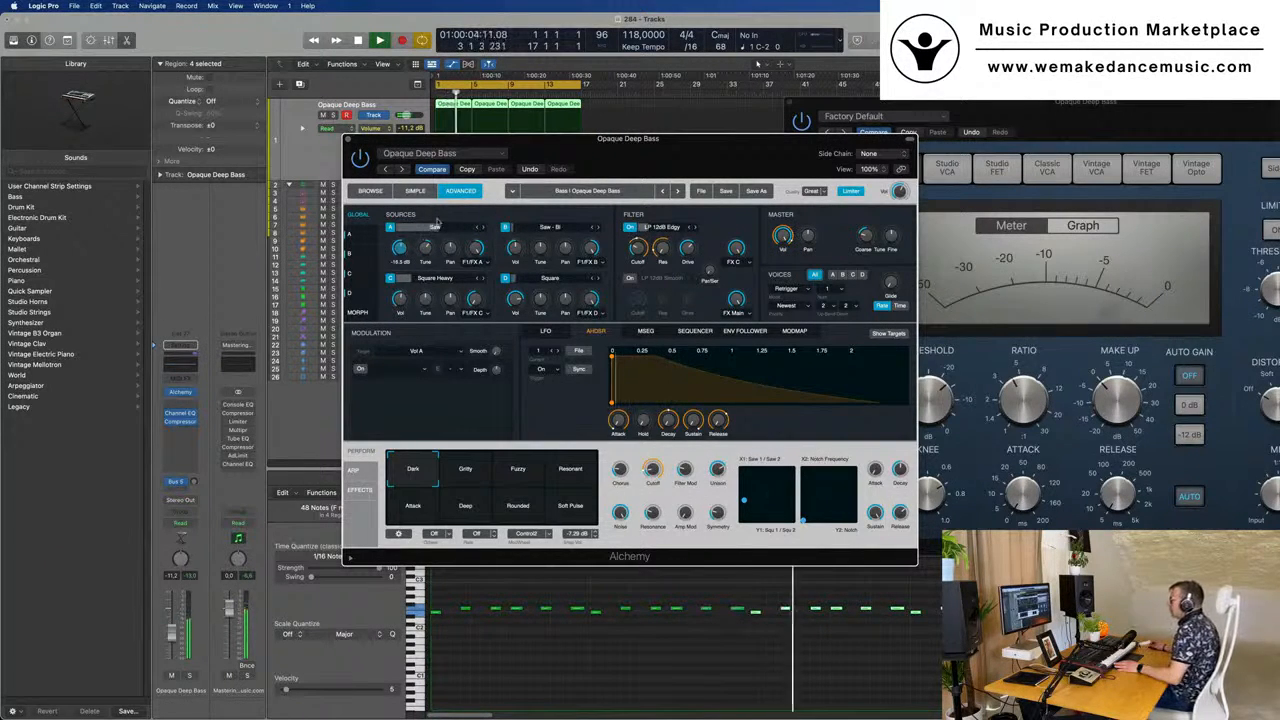
# - Review source A's settings and Alchemy's modulator pages, return to the AHDSR envelope, and readjust the Cutoff performance control
pyautogui.click(361, 237)
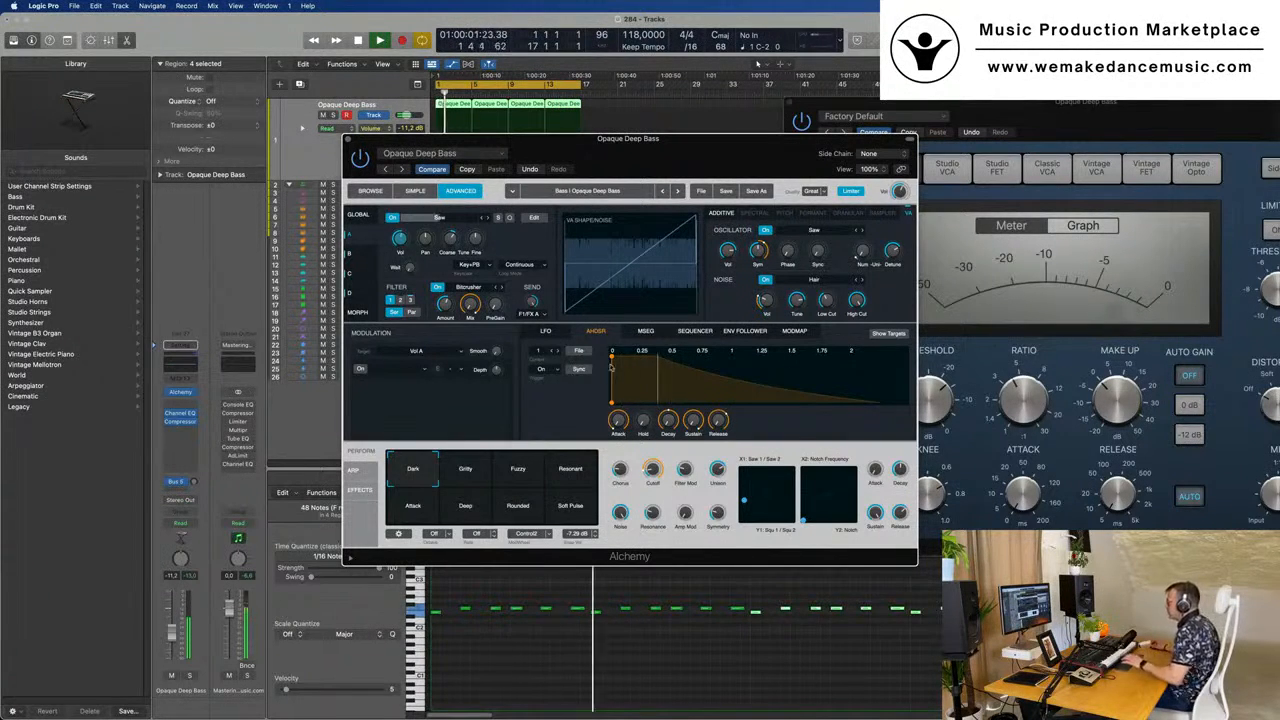
pyautogui.click(646, 331)
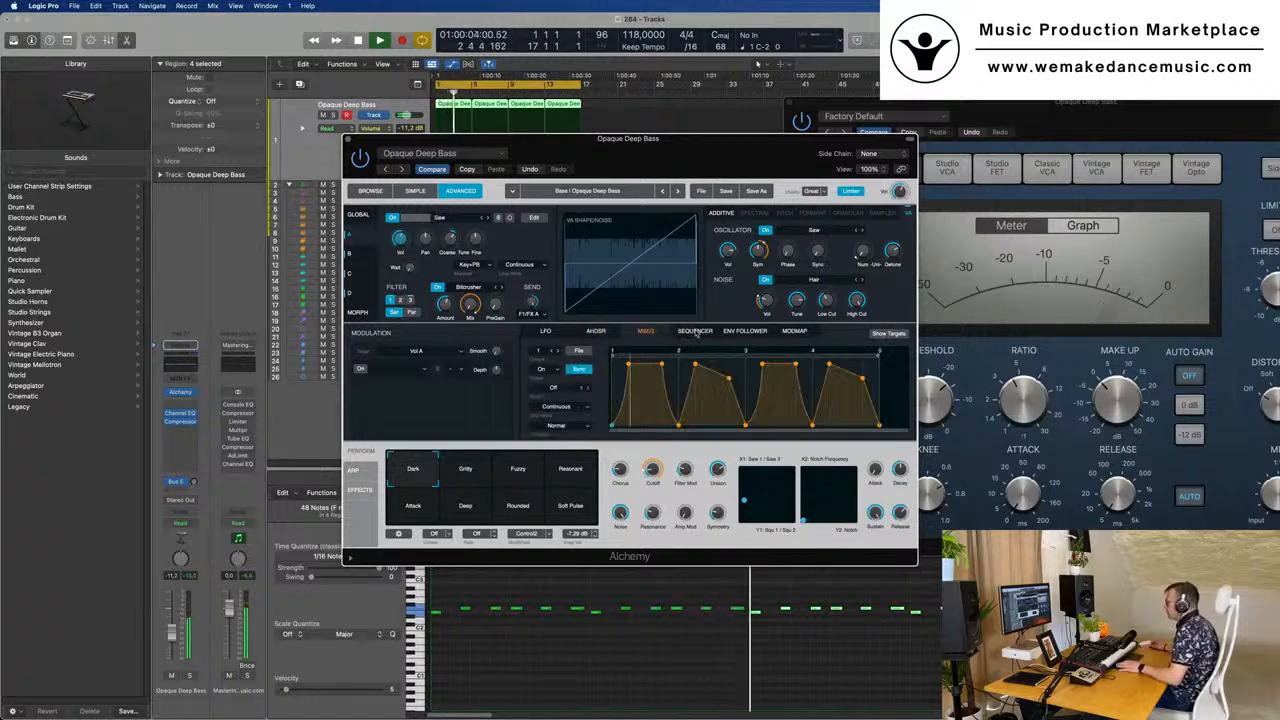
pyautogui.click(695, 331)
pyautogui.click(745, 331)
pyautogui.click(794, 331)
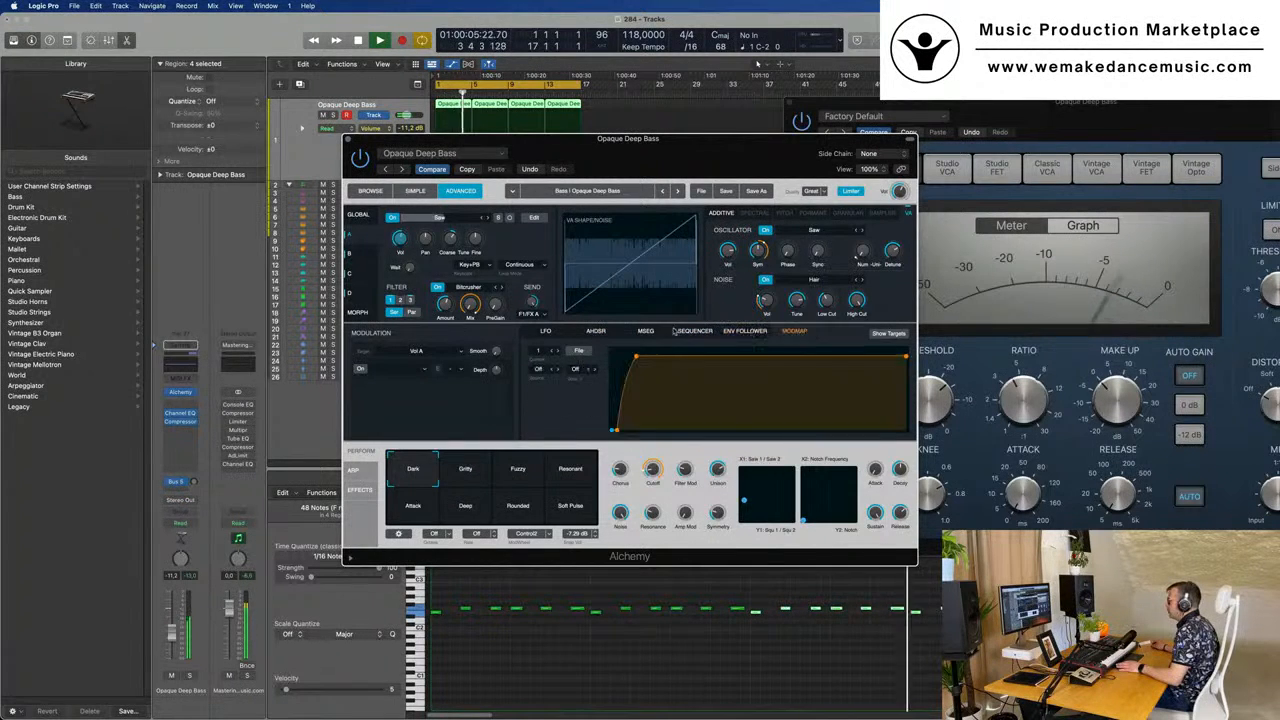
pyautogui.click(546, 331)
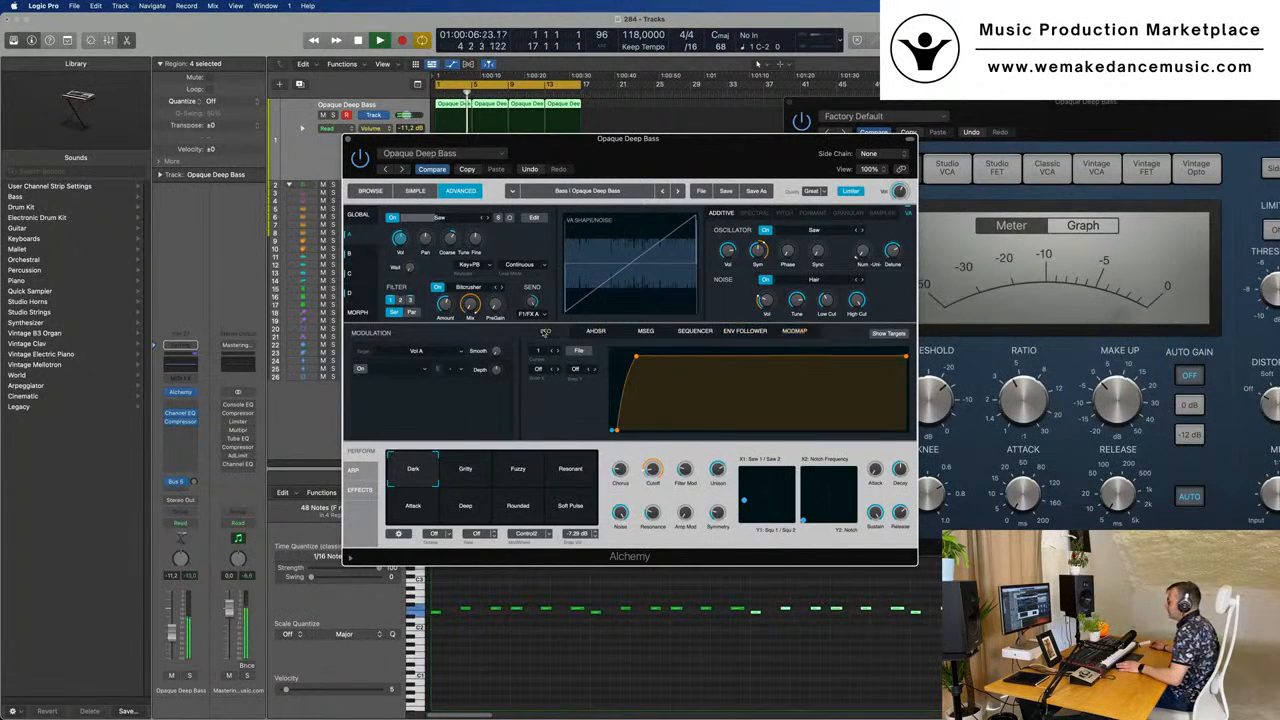
pyautogui.click(594, 332)
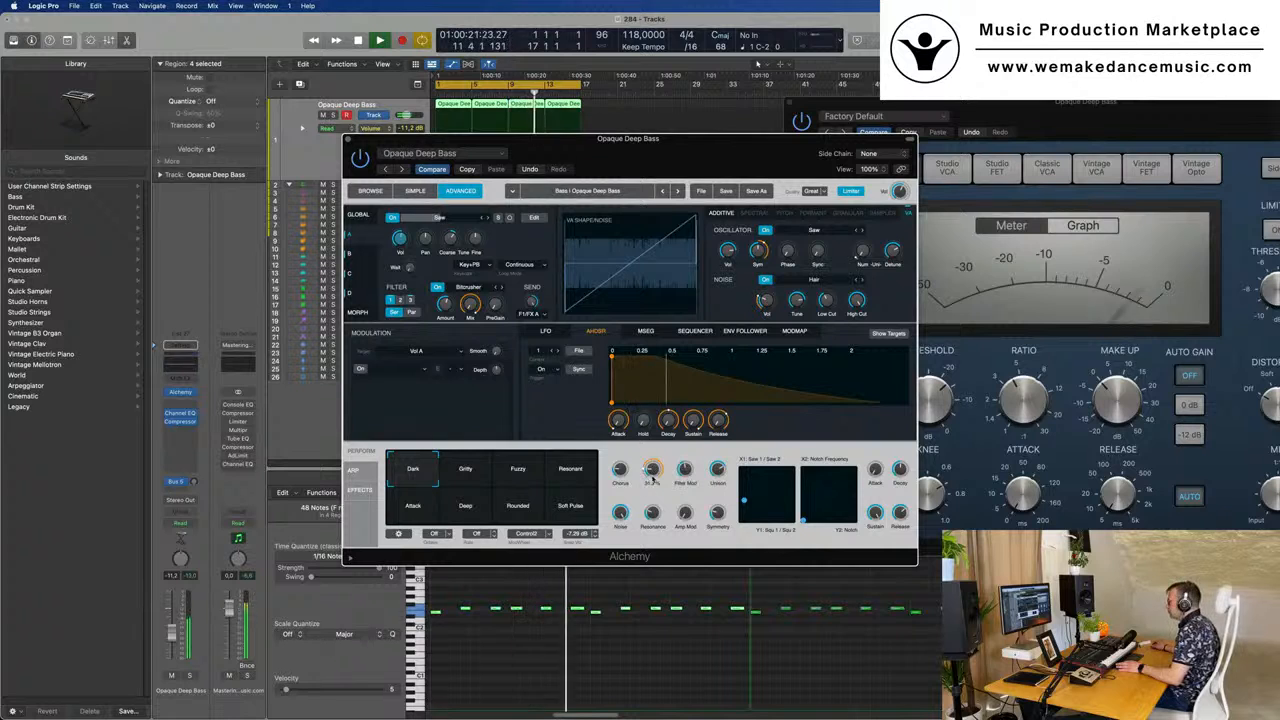
pyautogui.moveTo(653, 470)
pyautogui.mouseDown()
pyautogui.moveTo(682, 466)
pyautogui.moveTo(659, 479)
pyautogui.mouseUp()
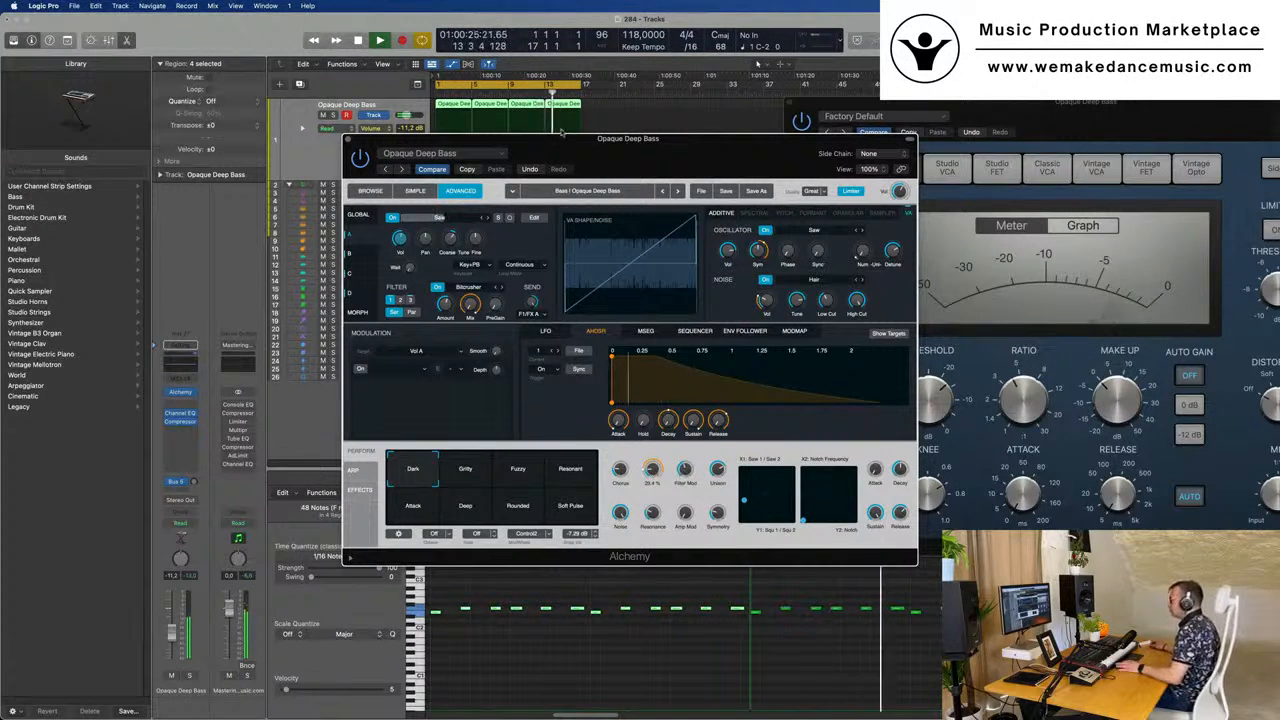
pyautogui.moveTo(524, 144); pyautogui.dragTo(481, 172)
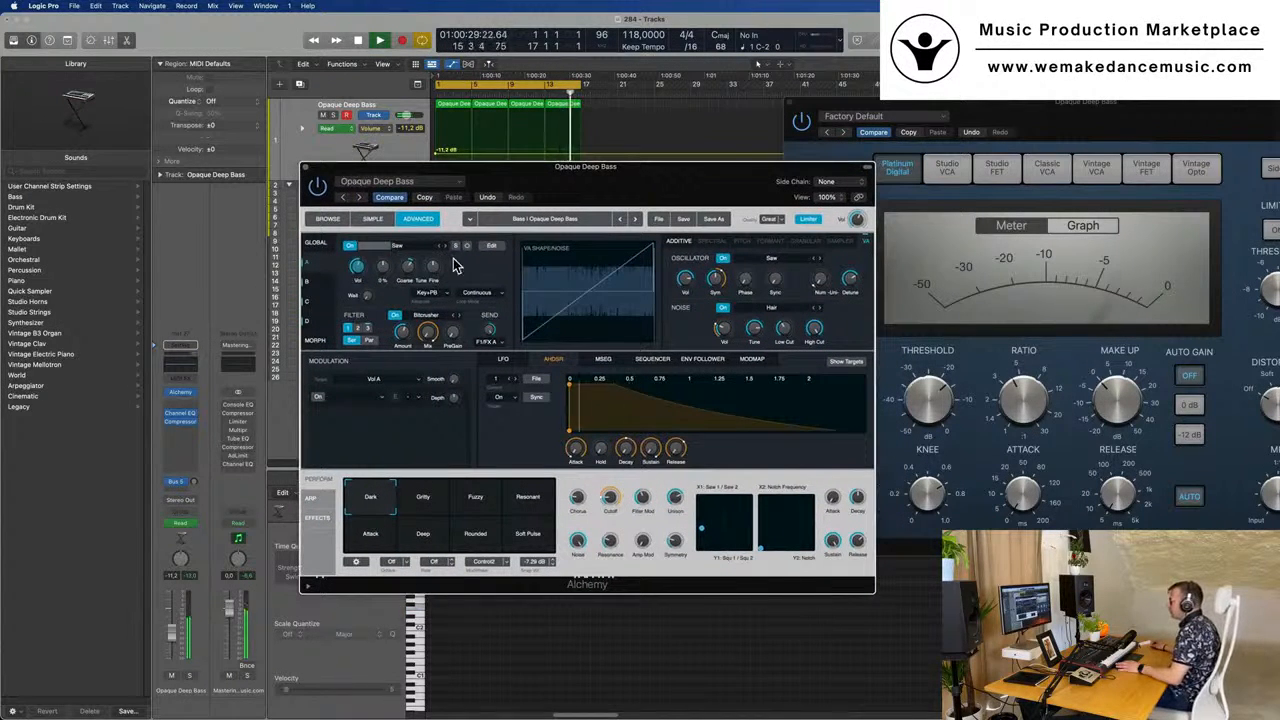
# - Load a virtual analog saw waveform into Alchemy's source A from the global view, and switch it to Saw - Vintage 2
pyautogui.click(455, 247)
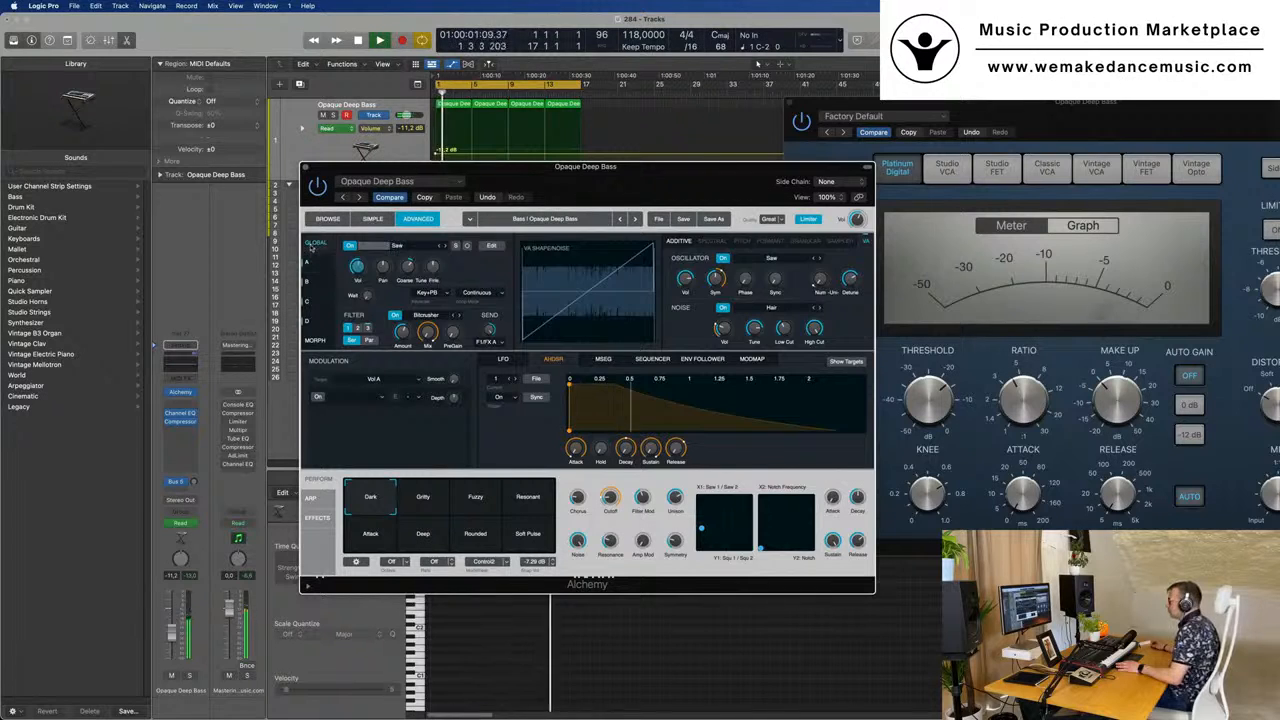
pyautogui.click(491, 246)
pyautogui.click(390, 255)
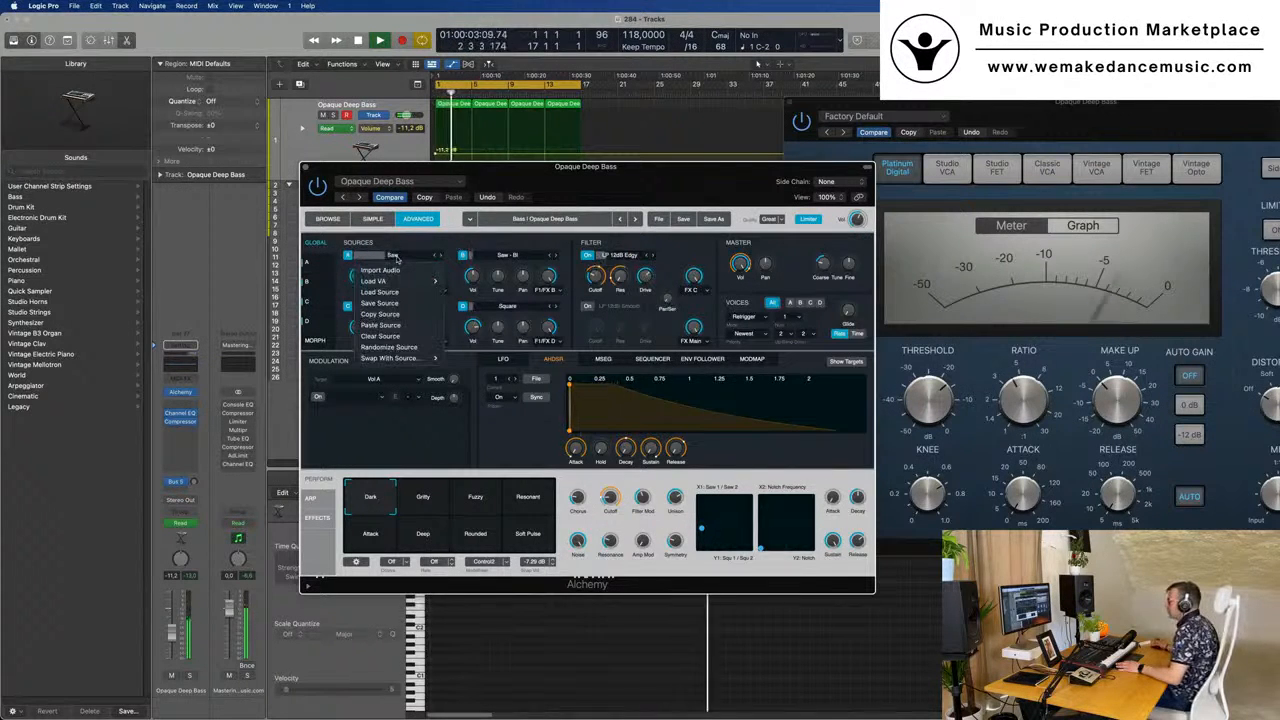
pyautogui.moveTo(378, 281)
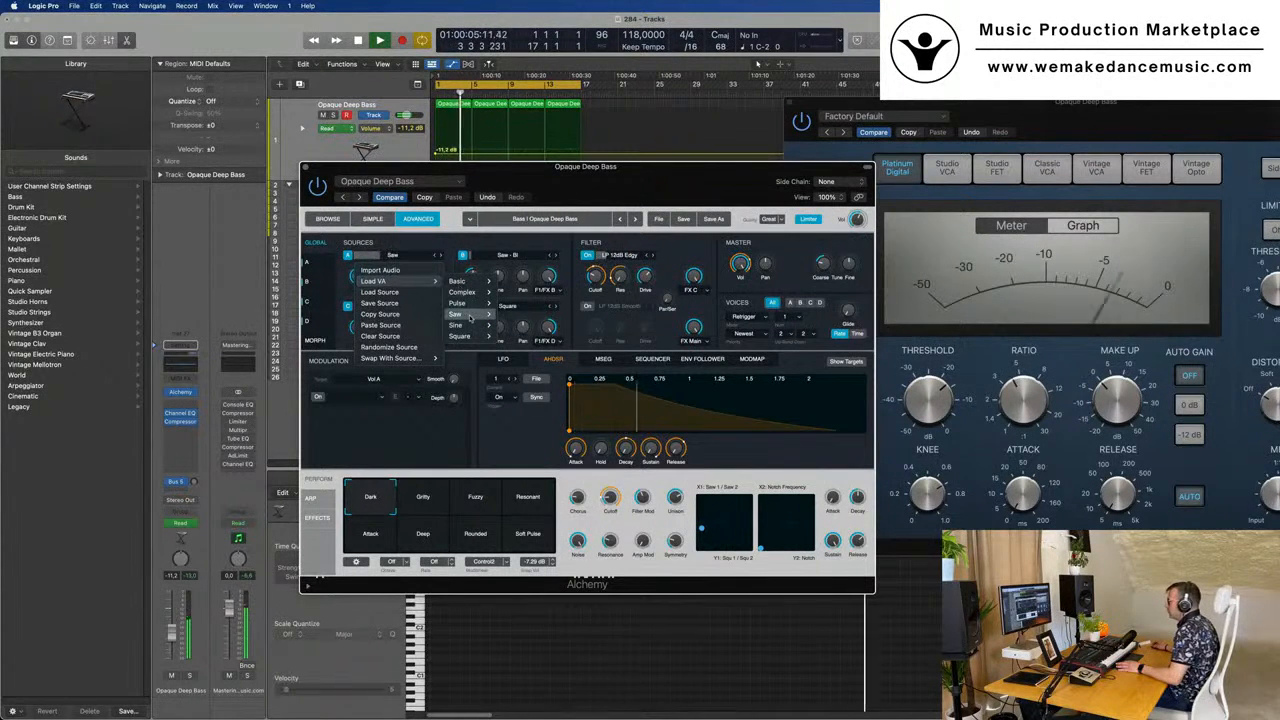
pyautogui.moveTo(470, 316)
pyautogui.click(521, 316)
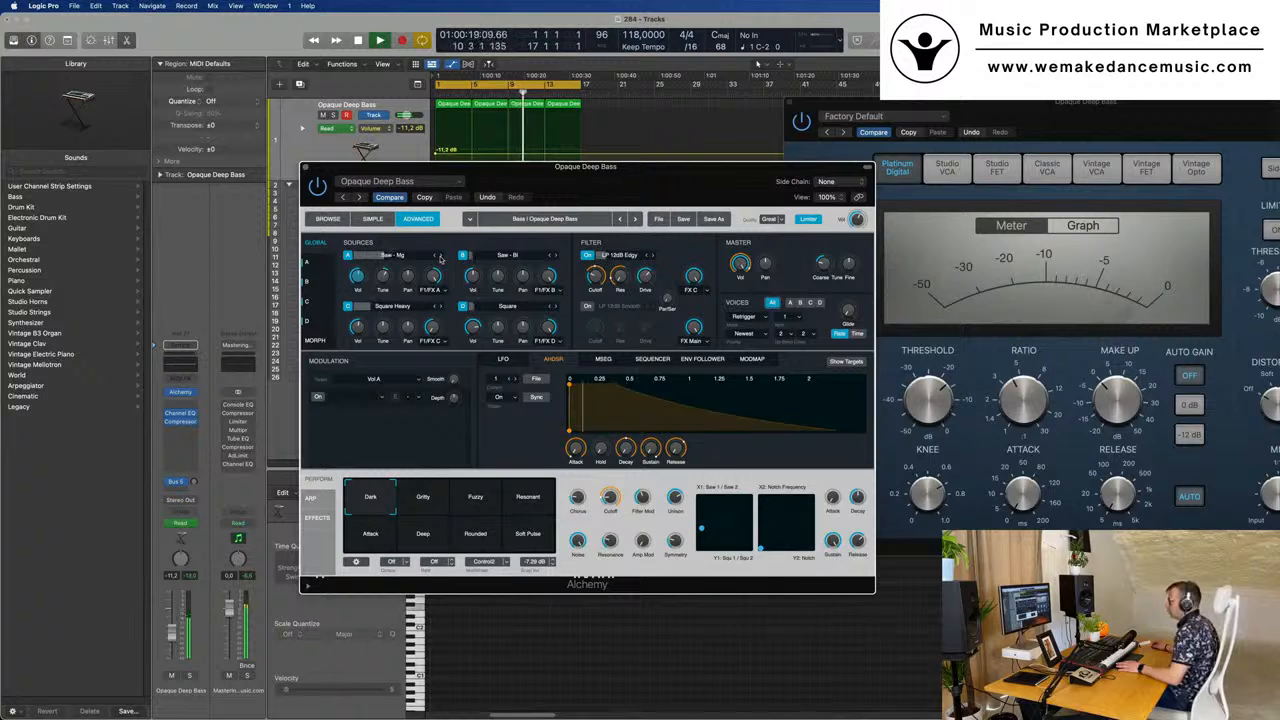
pyautogui.click(440, 258)
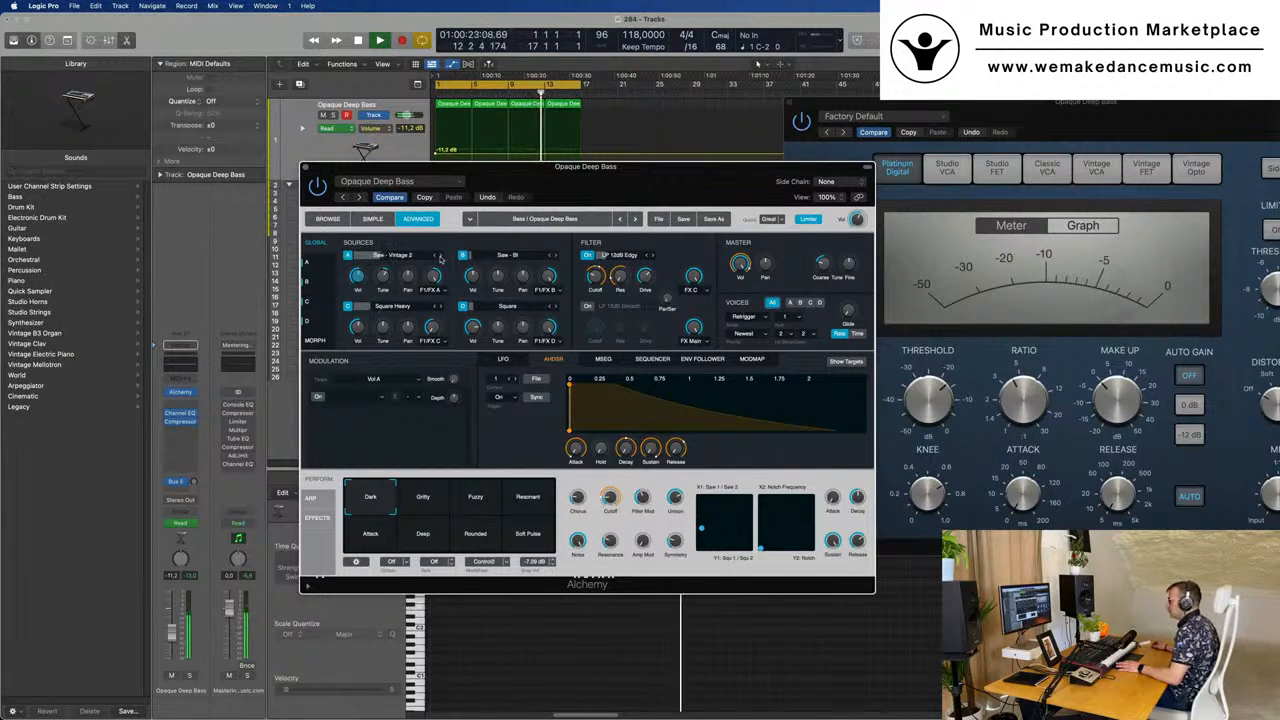
# - Close the bass synth window, remove the bass track's volume automation line, and restart playback from the beginning
pyautogui.moveTo(634, 167); pyautogui.dragTo(702, 217)
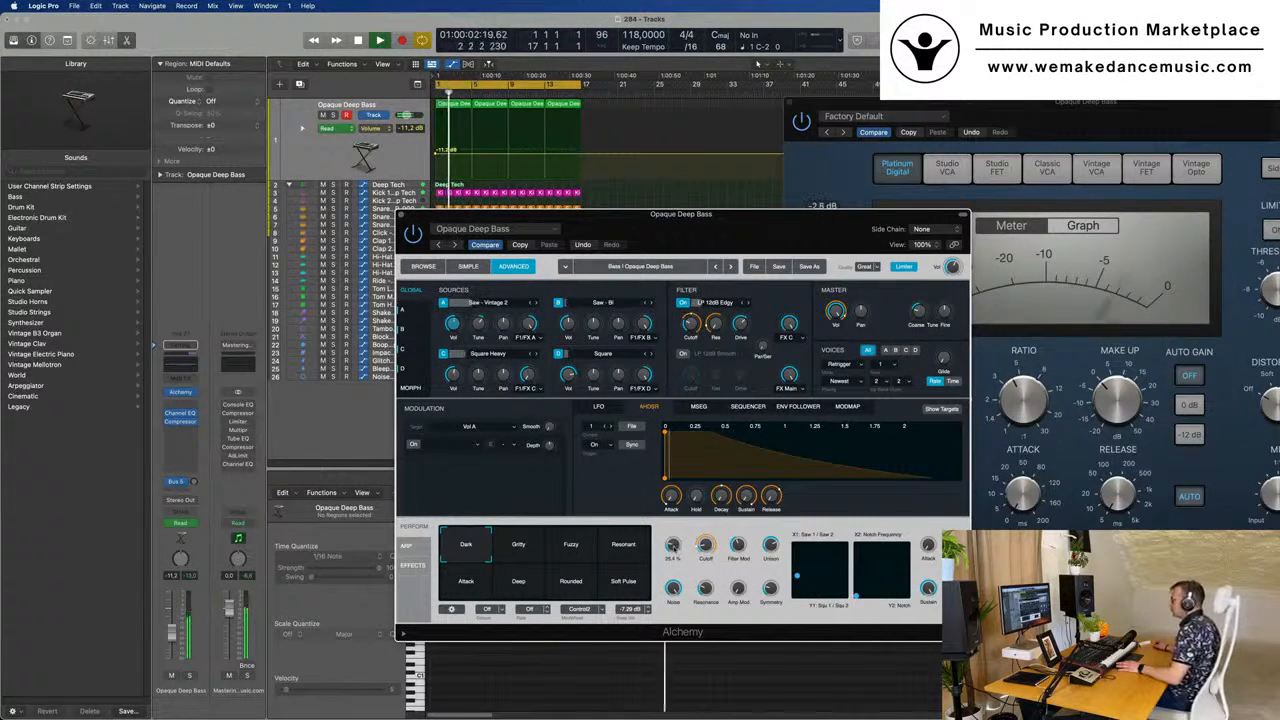
pyautogui.moveTo(560, 214); pyautogui.dragTo(431, 241)
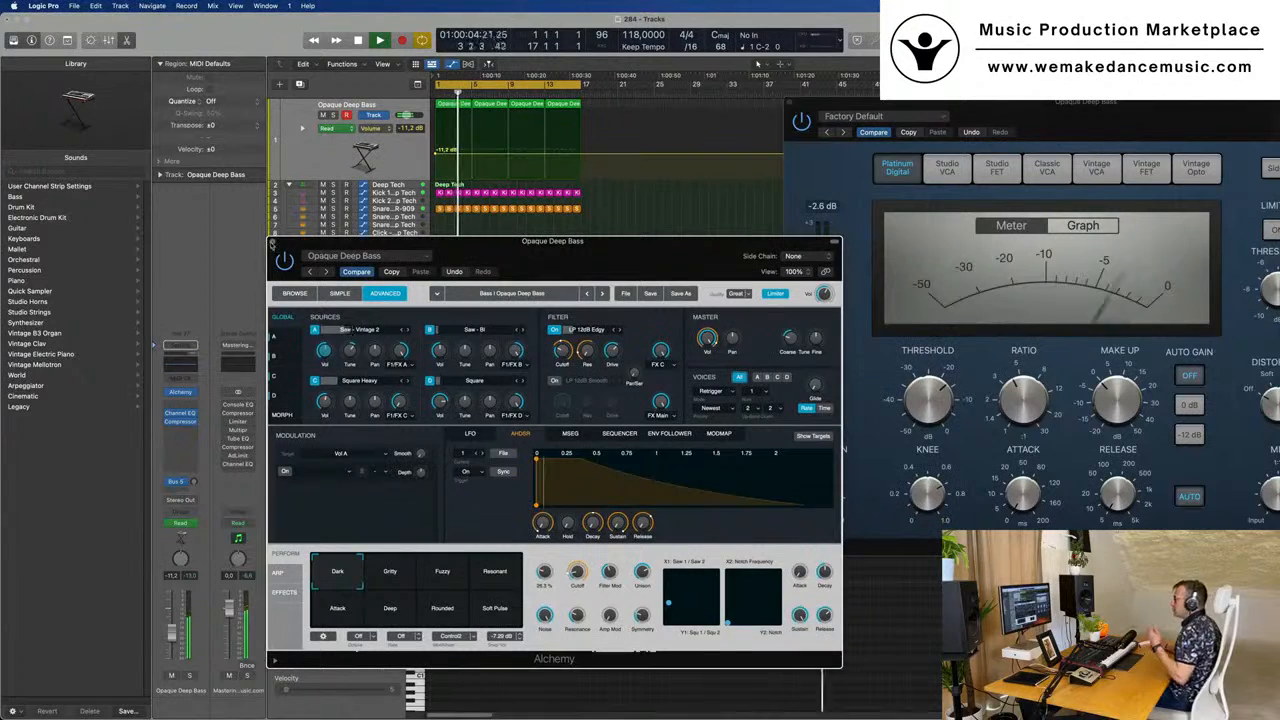
pyautogui.click(272, 244)
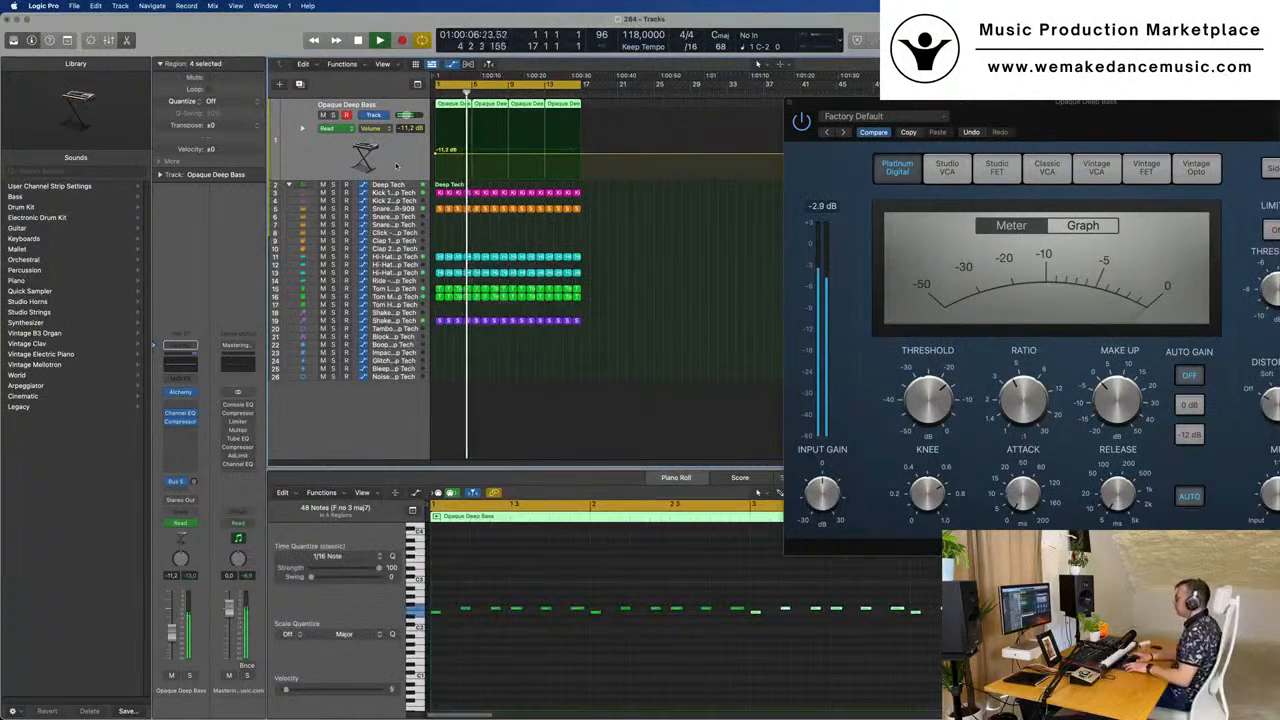
pyautogui.press('super+z')
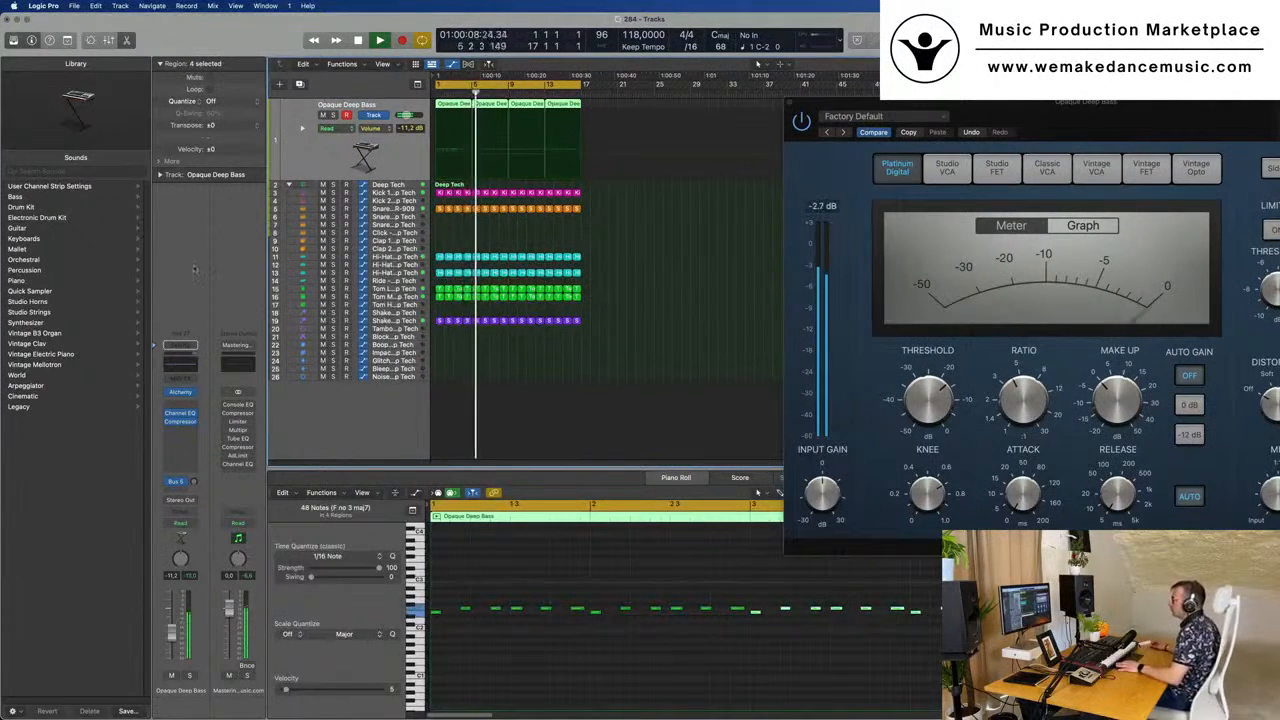
pyautogui.press('Return')
pyautogui.press('Return')
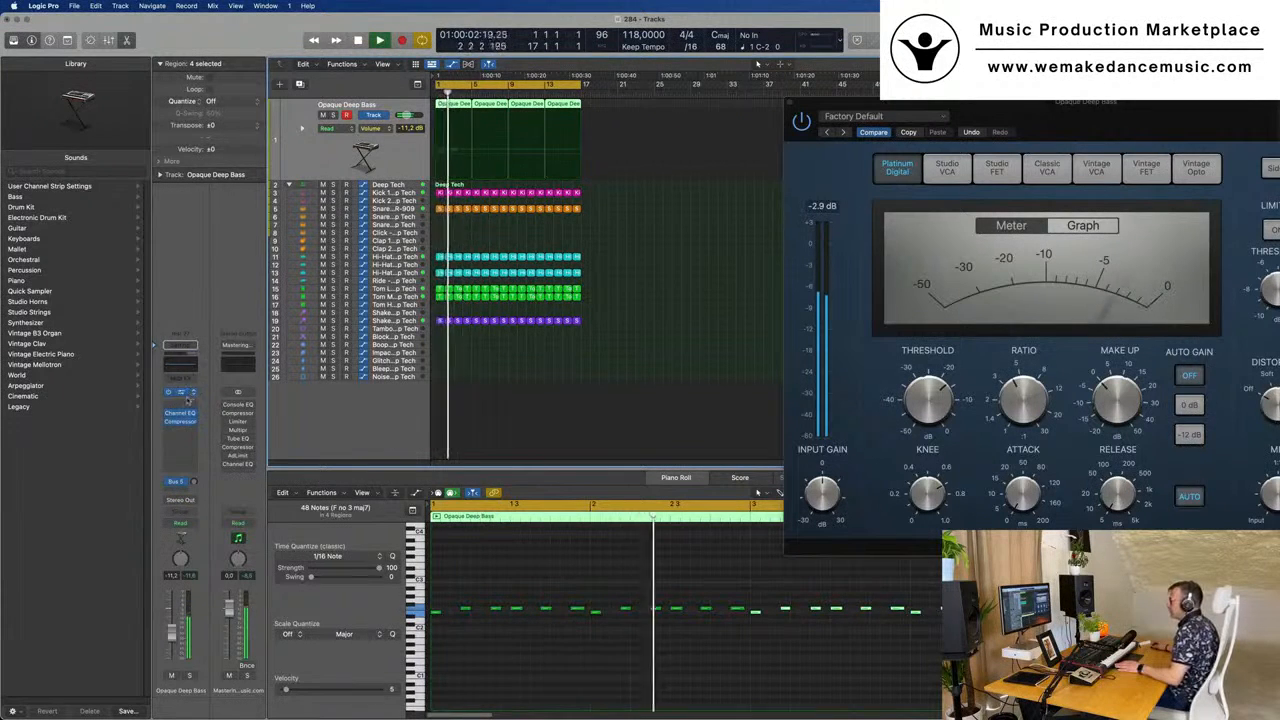
# - Set the bass track's automation mode to Touch and write automation for Alchemy's Cutoff control during playback
pyautogui.click(180, 522)
pyautogui.click(184, 536)
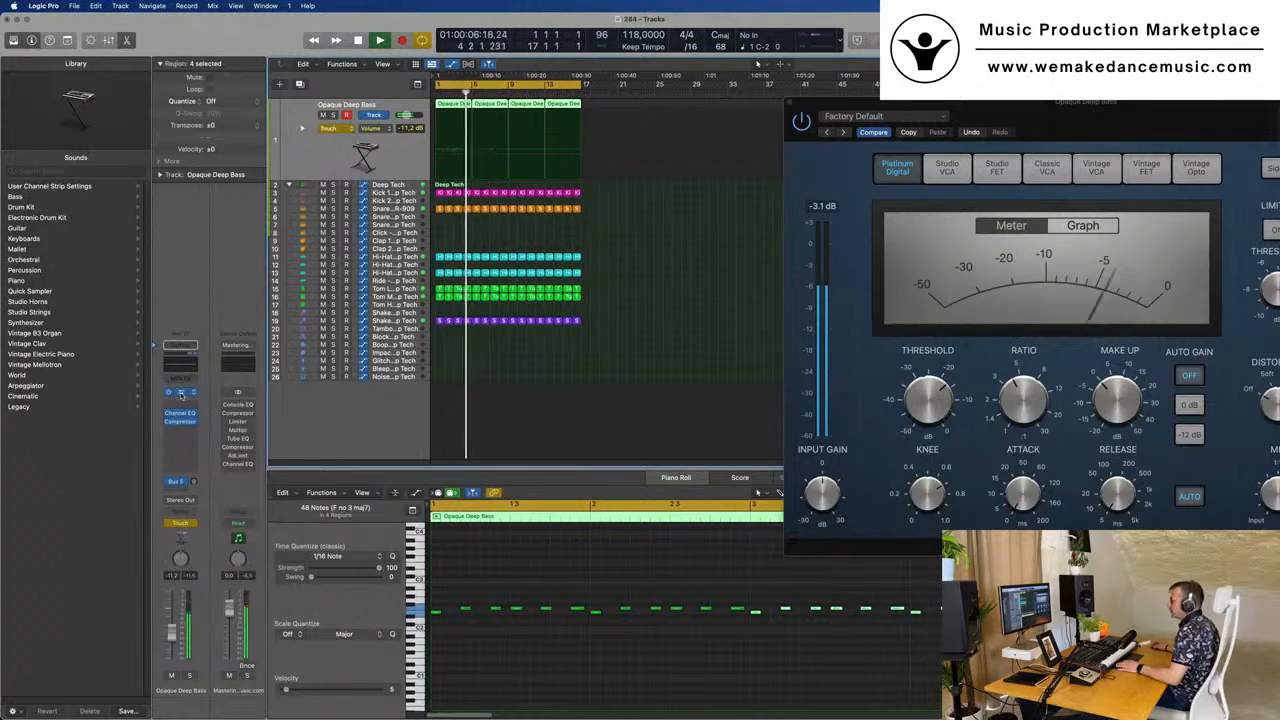
pyautogui.click(181, 393)
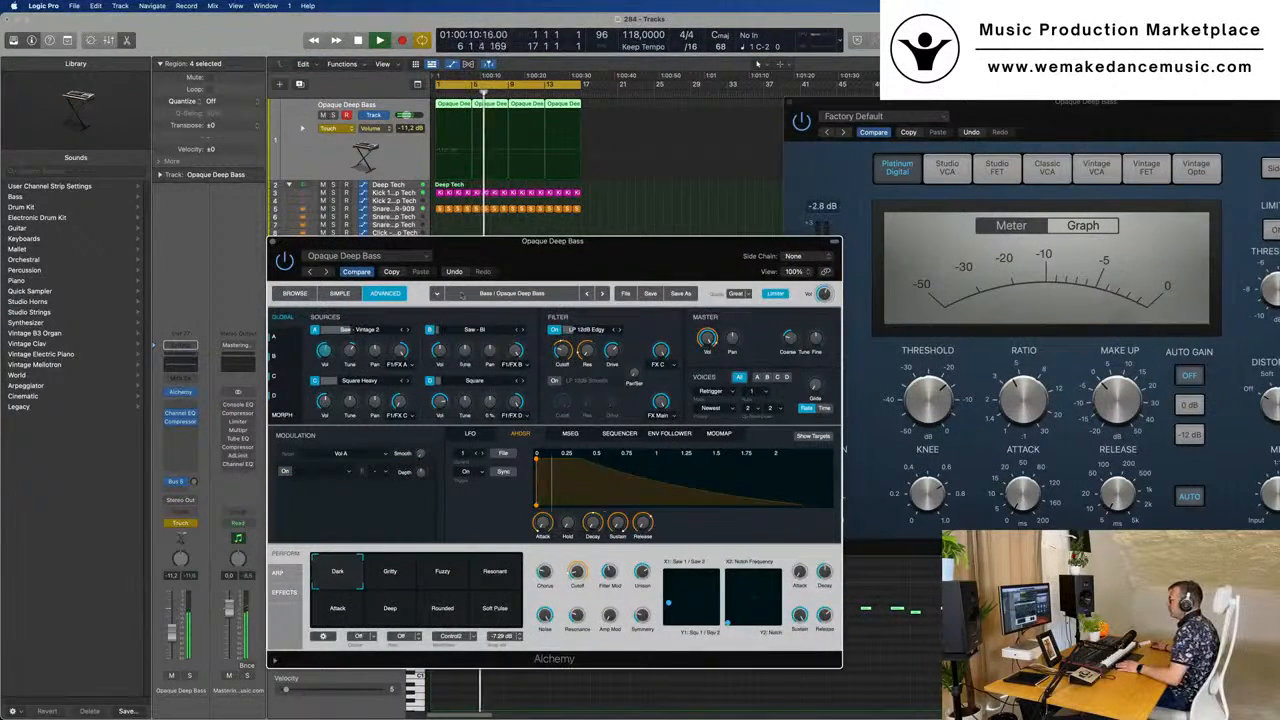
pyautogui.moveTo(576, 574); pyautogui.dragTo(576, 566)
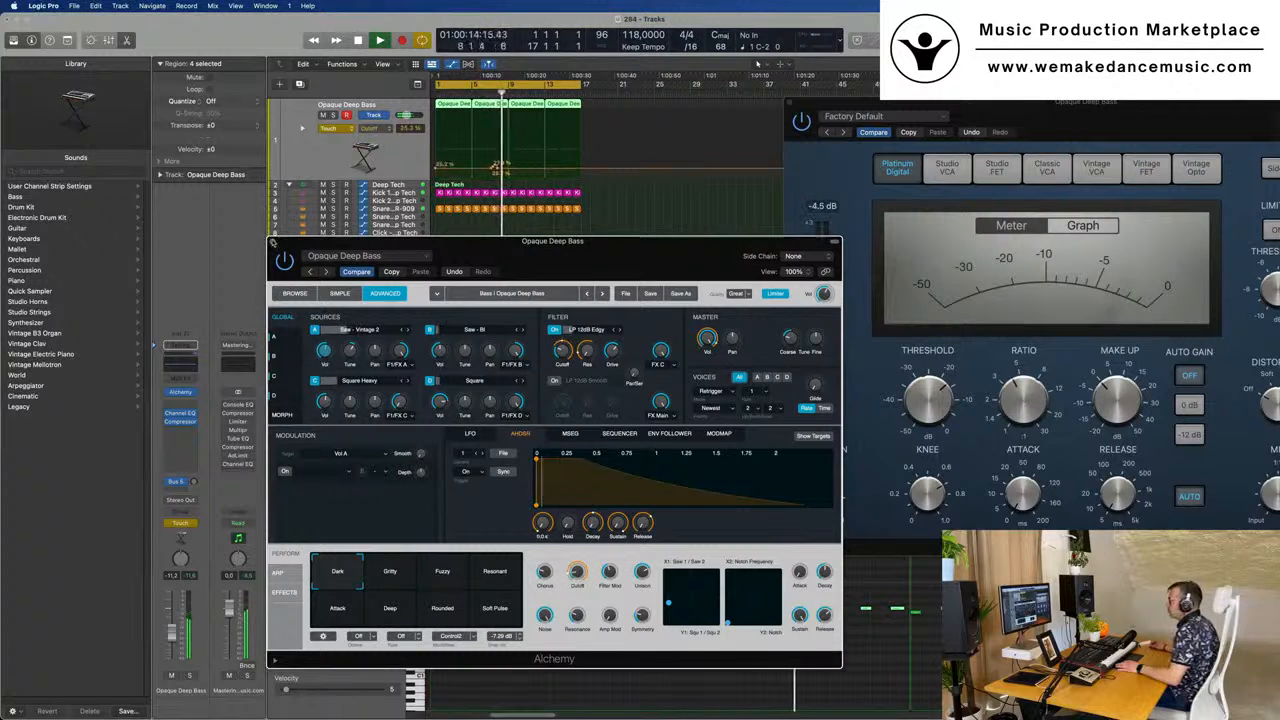
pyautogui.click(273, 243)
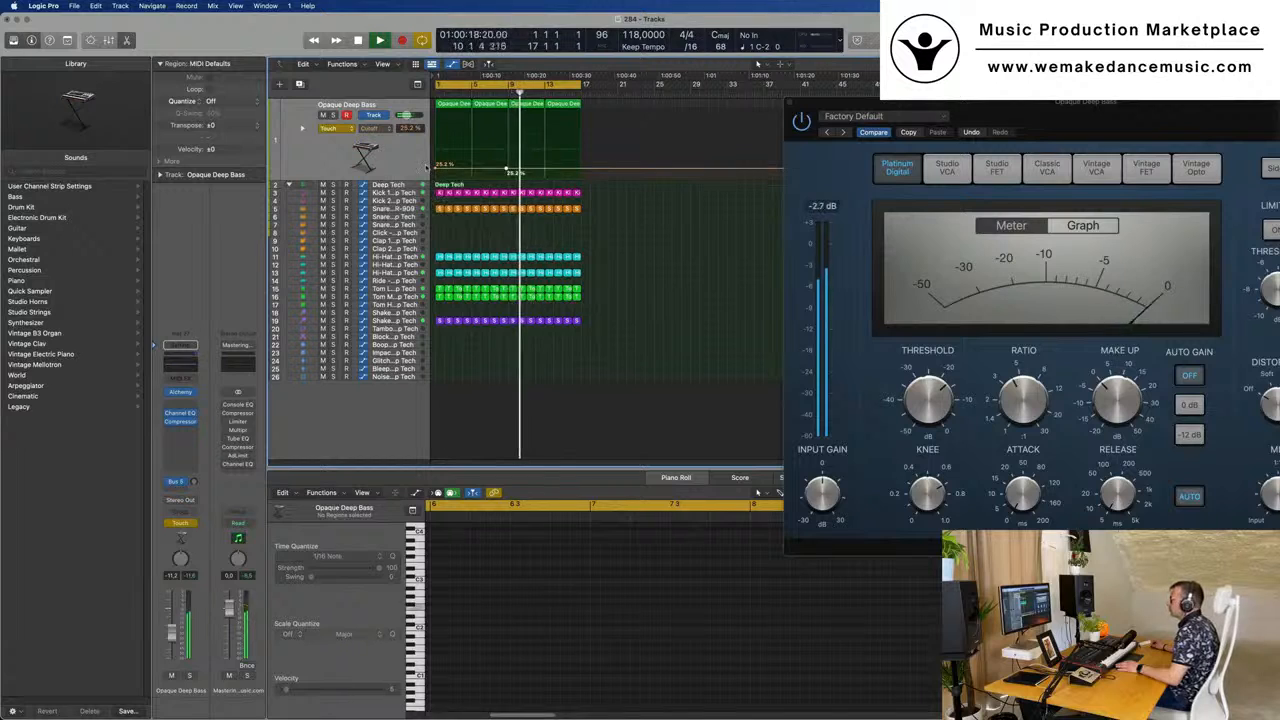
# - Shape the Cutoff automation to rise from about 12% to 28% at bar 9 and fall back by bar 17, with automation mode Read
pyautogui.moveTo(437, 169); pyautogui.dragTo(582, 178)
pyautogui.press('Return')
pyautogui.click(582, 169)
pyautogui.click(330, 128)
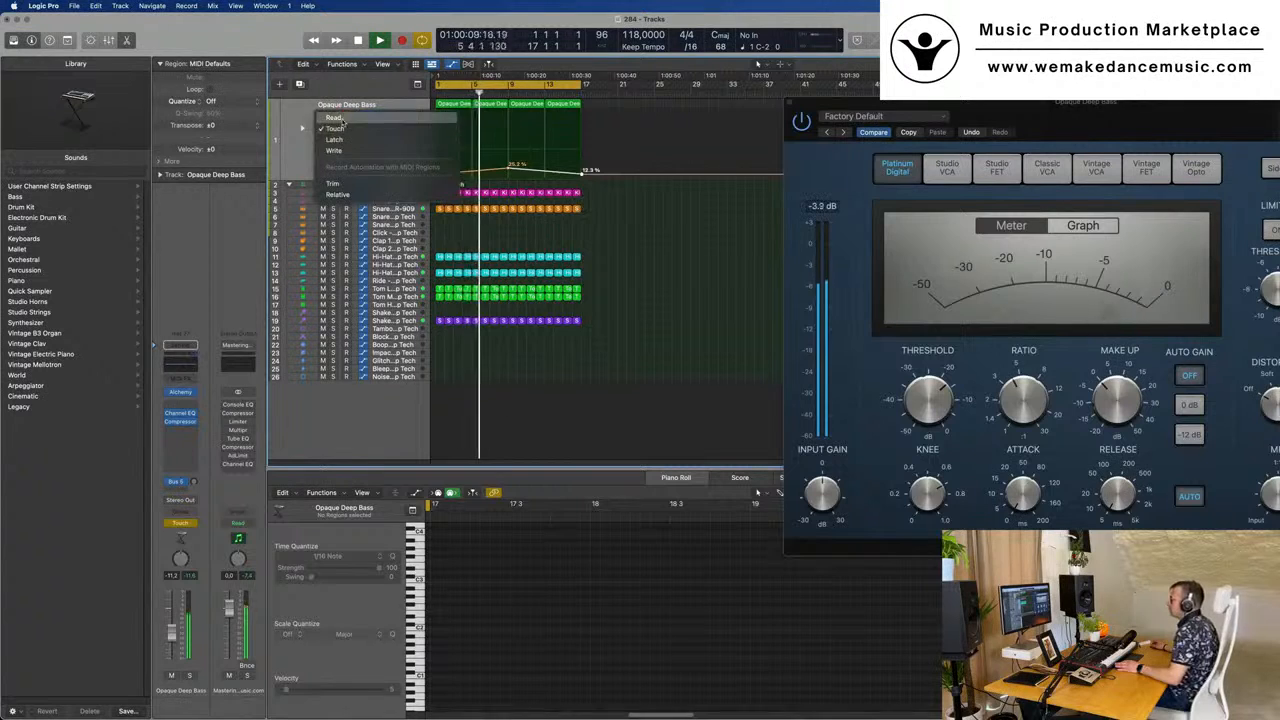
pyautogui.click(333, 118)
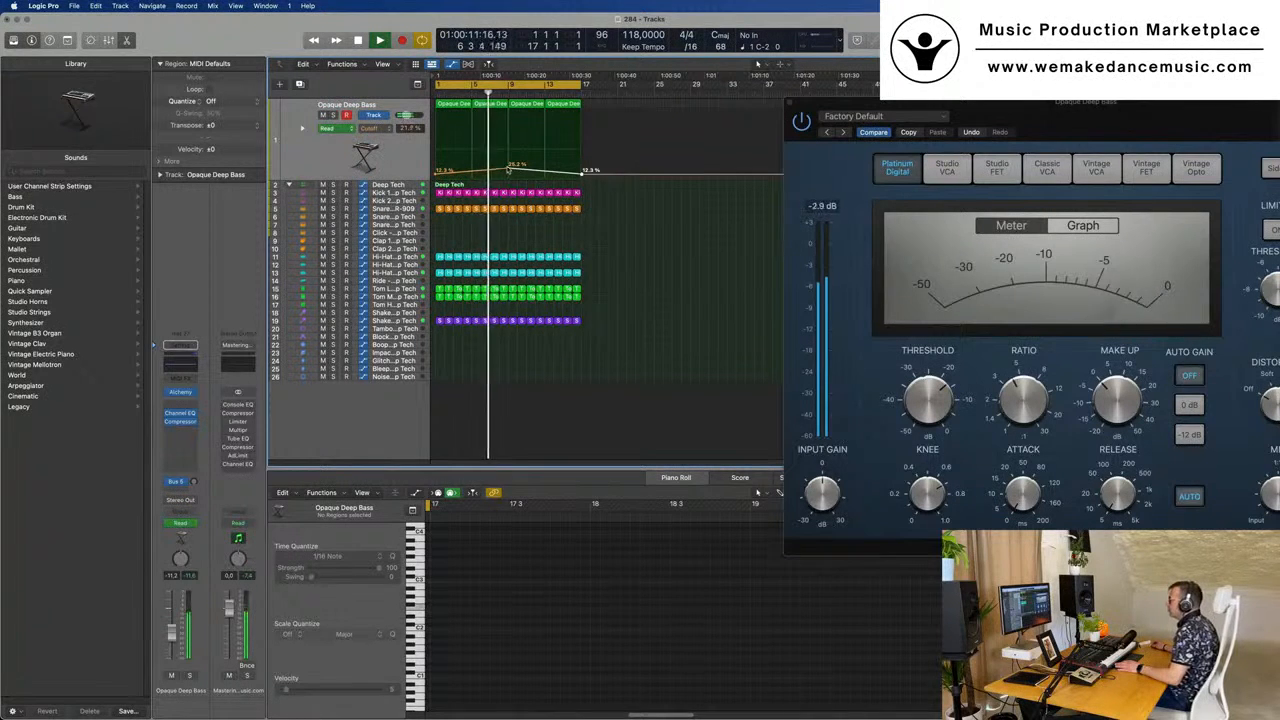
pyautogui.moveTo(508, 170); pyautogui.dragTo(508, 167)
# - Duplicate the Opaque Deep Bass track with its settings and raise the copy's Bus 5 reverb send during playback
pyautogui.click(302, 108)
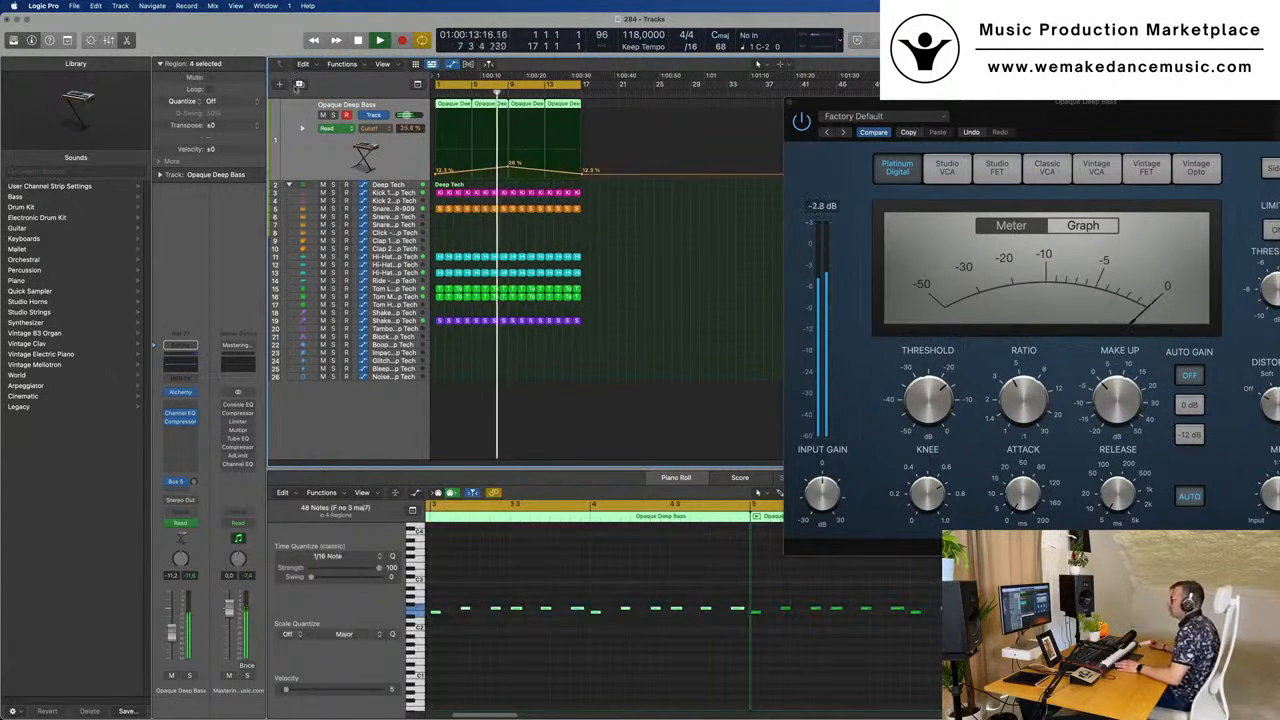
pyautogui.click(298, 84)
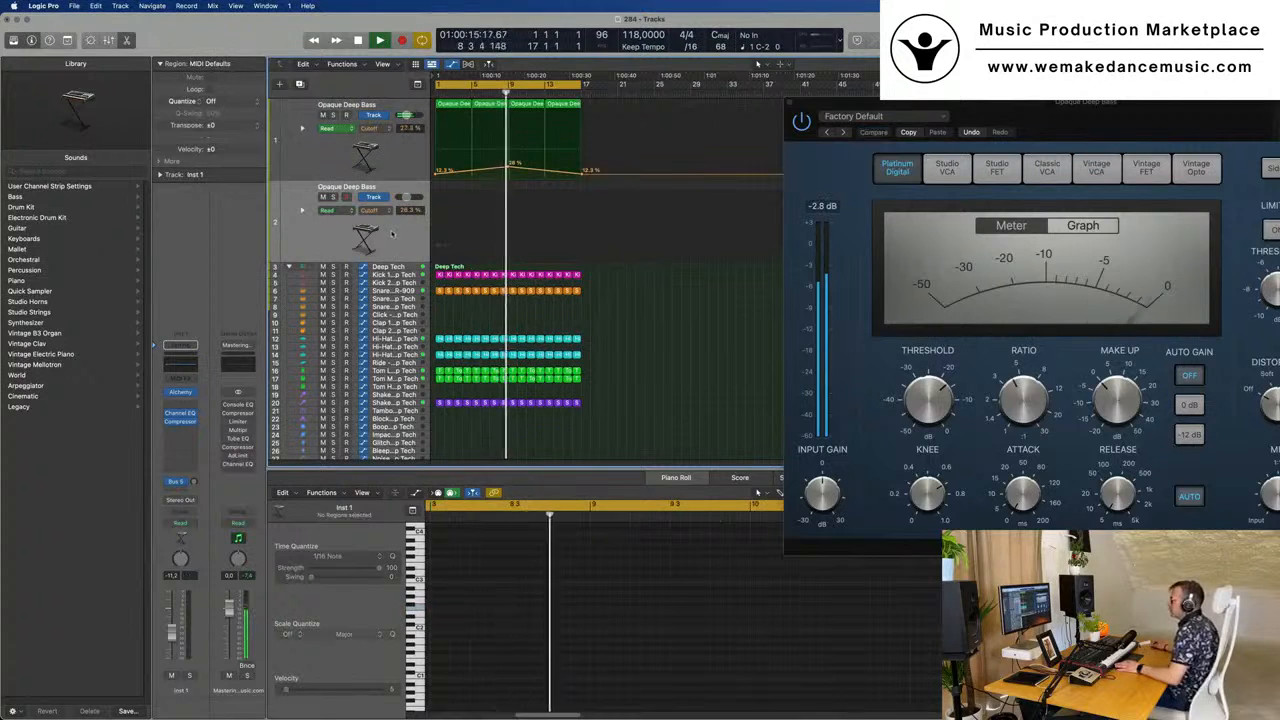
pyautogui.press('space')
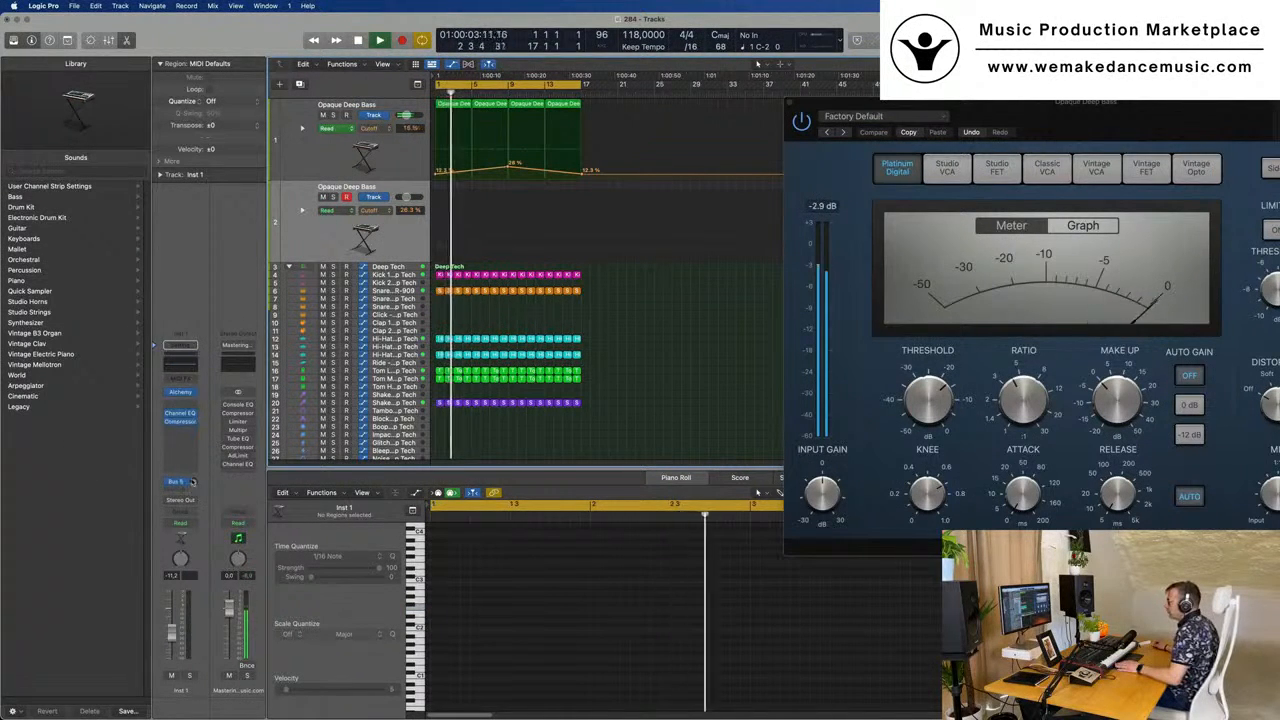
pyautogui.moveTo(194, 482); pyautogui.dragTo(194, 479)
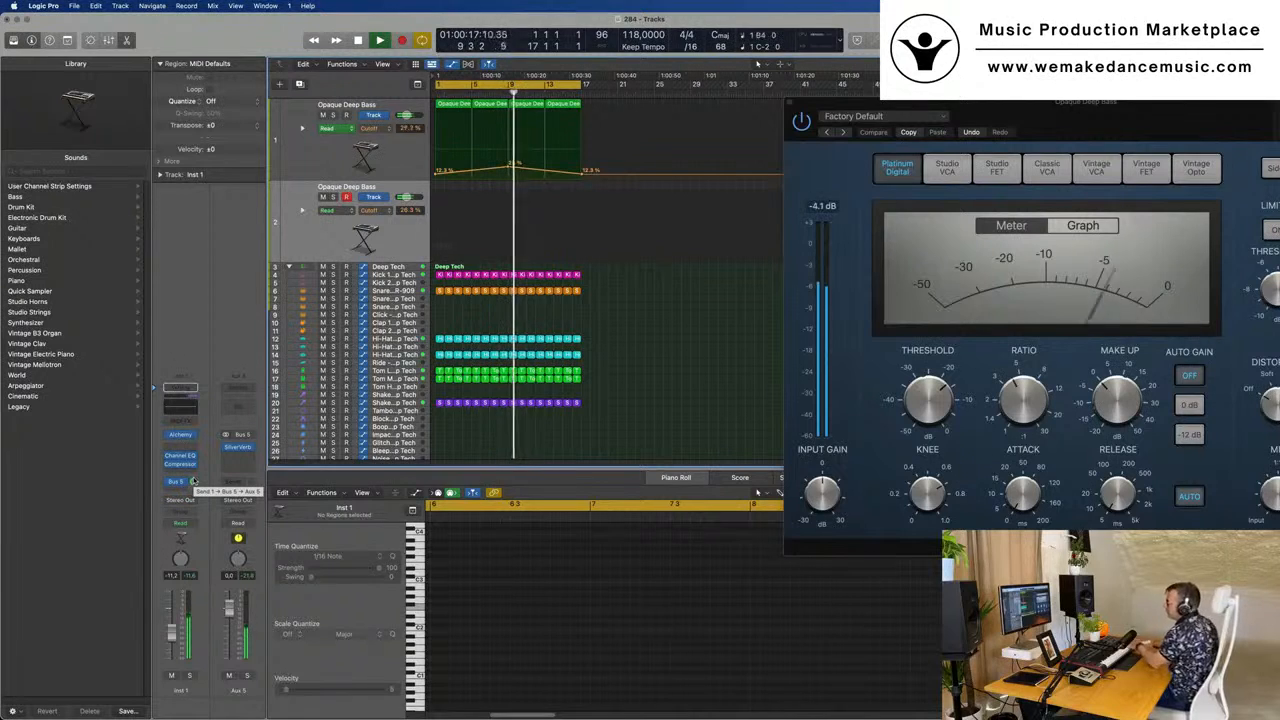
pyautogui.moveTo(194, 483); pyautogui.dragTo(195, 488)
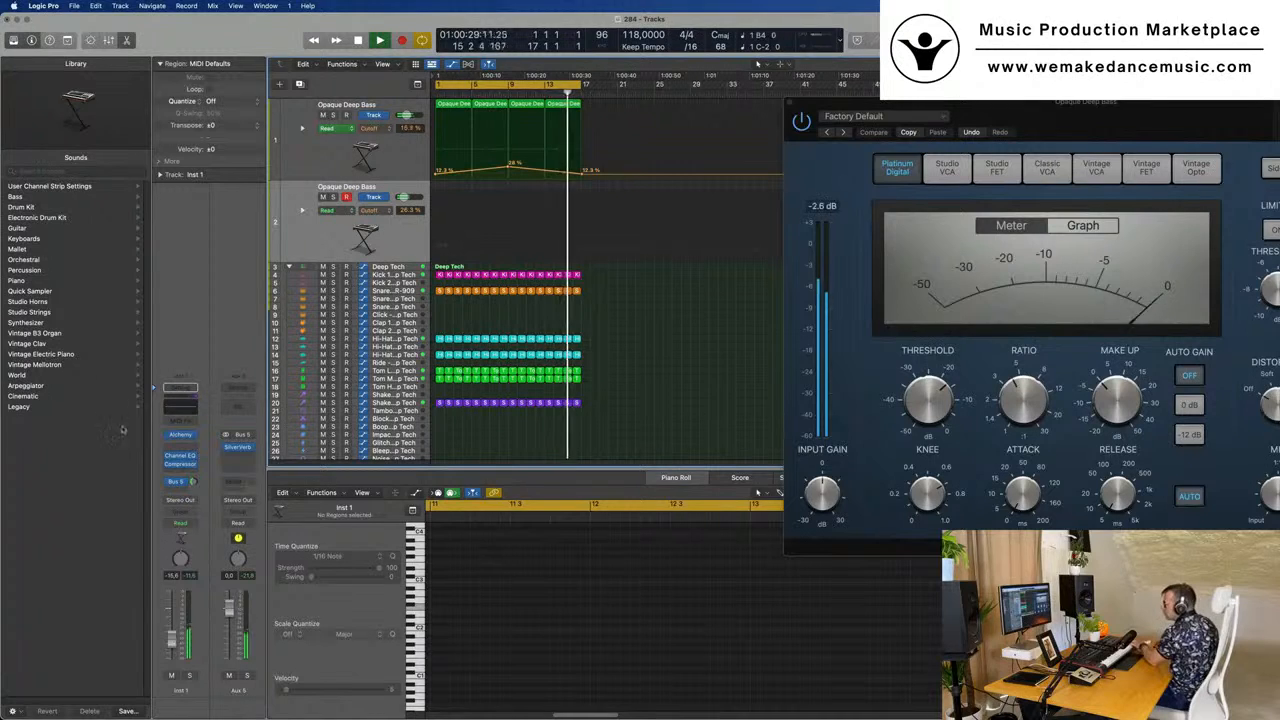
# - Open Alchemy's arpeggiator on the duplicated bass track and set its mode to Up
pyautogui.click(180, 434)
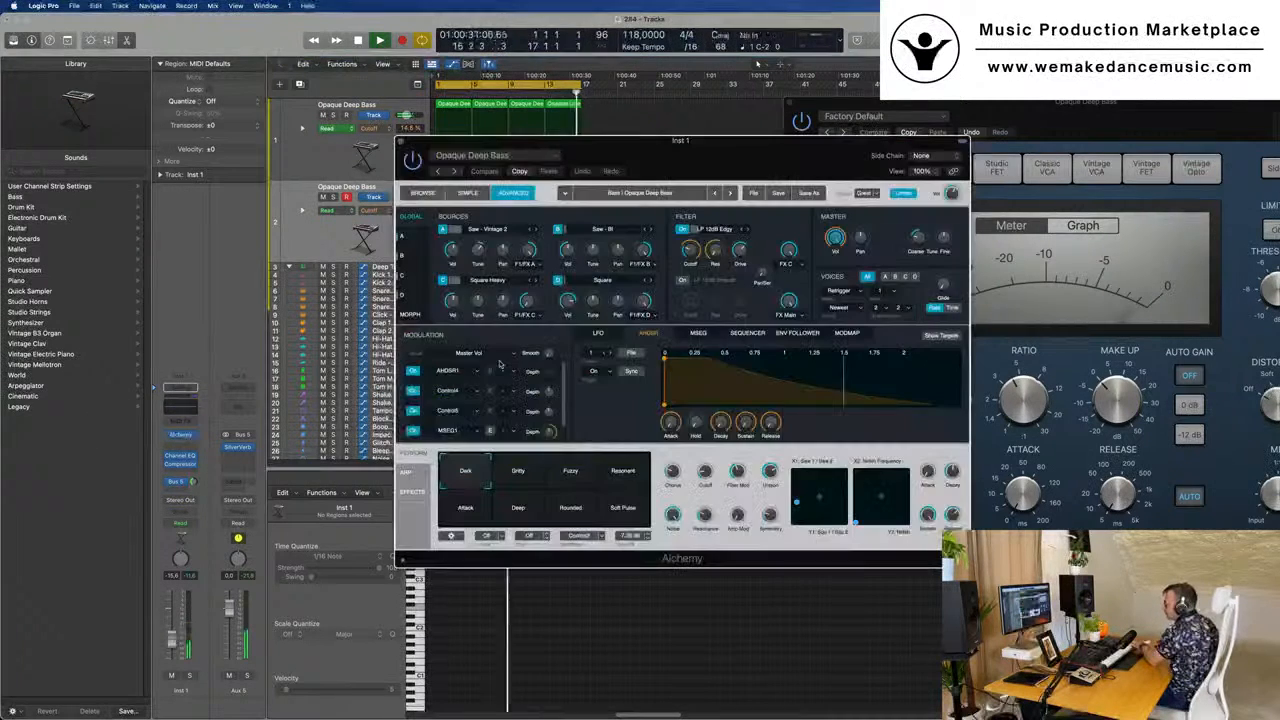
pyautogui.click(406, 472)
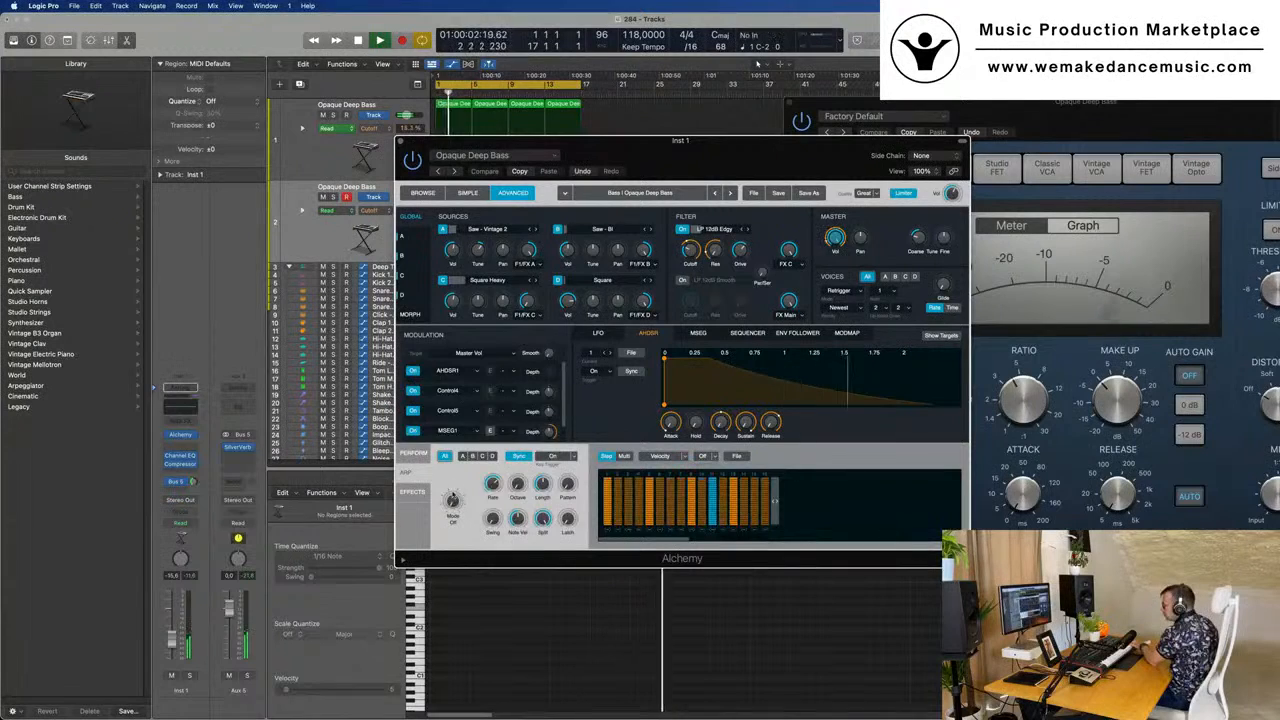
pyautogui.moveTo(453, 499); pyautogui.dragTo(453, 489)
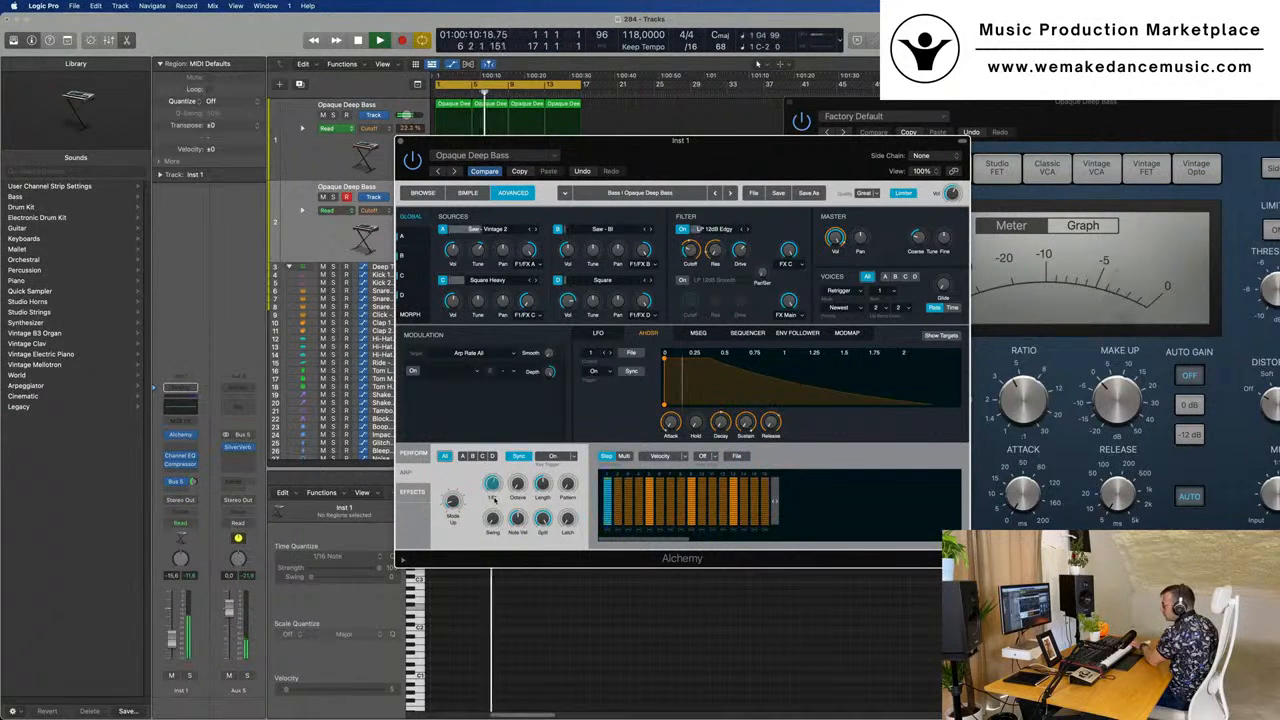
# - Load the Pulsing Suspense pattern preset into the arpeggiator and check its step division options
pyautogui.click(738, 456)
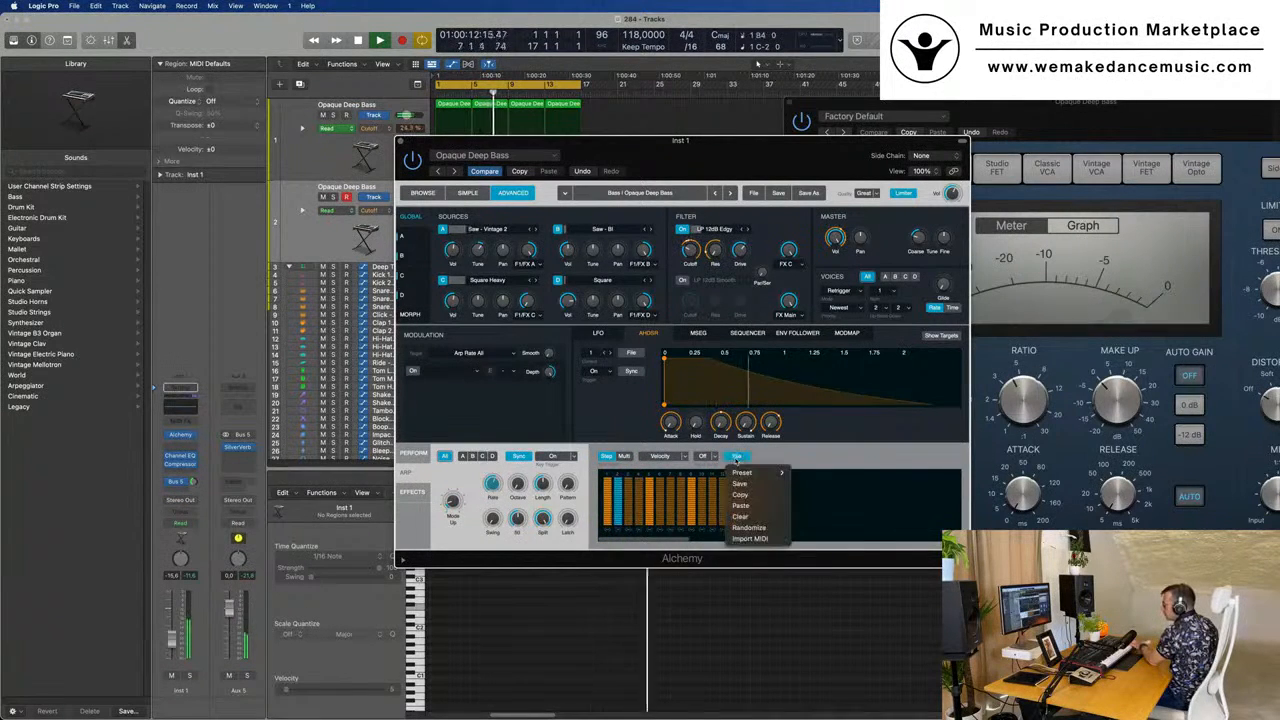
pyautogui.moveTo(748, 472)
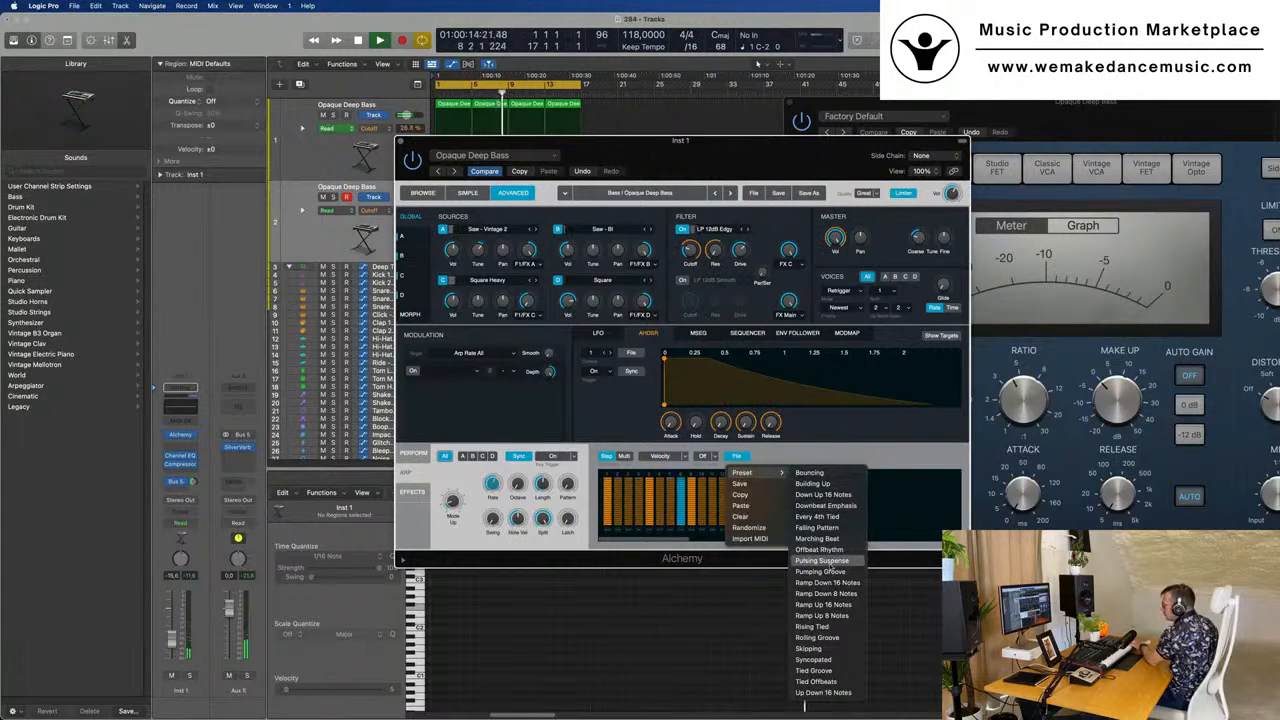
pyautogui.click(820, 561)
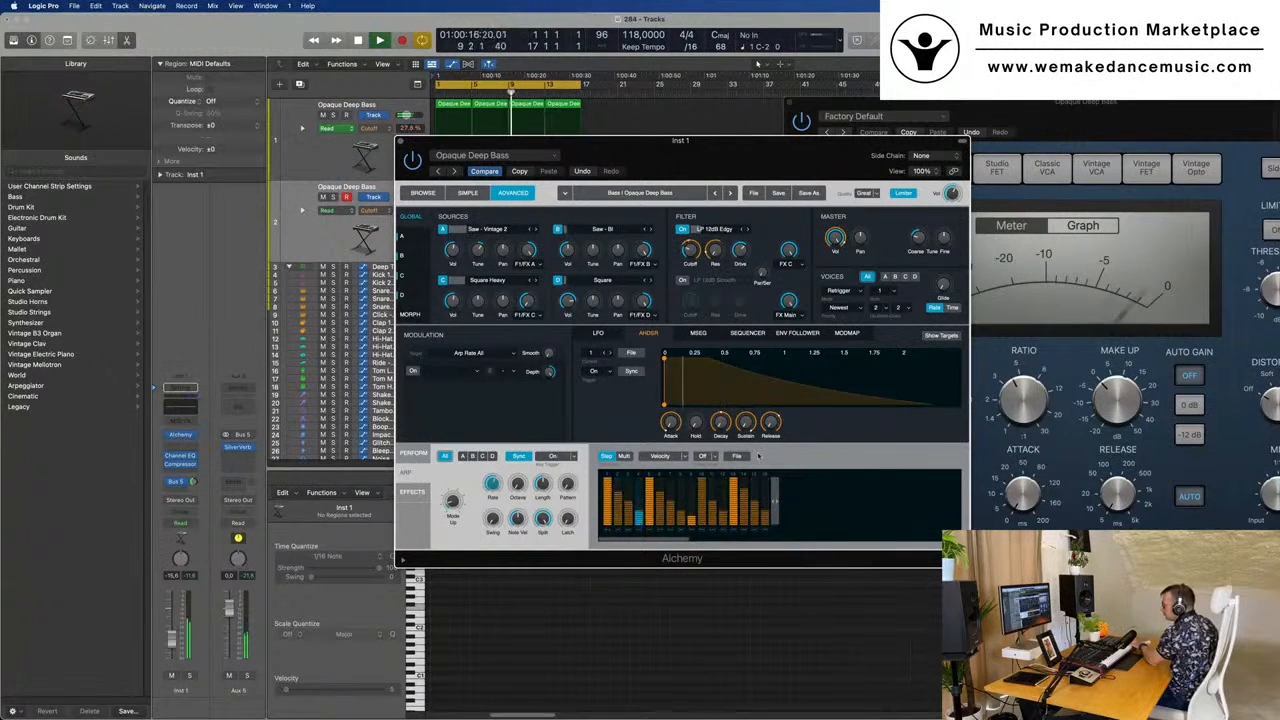
pyautogui.click(713, 456)
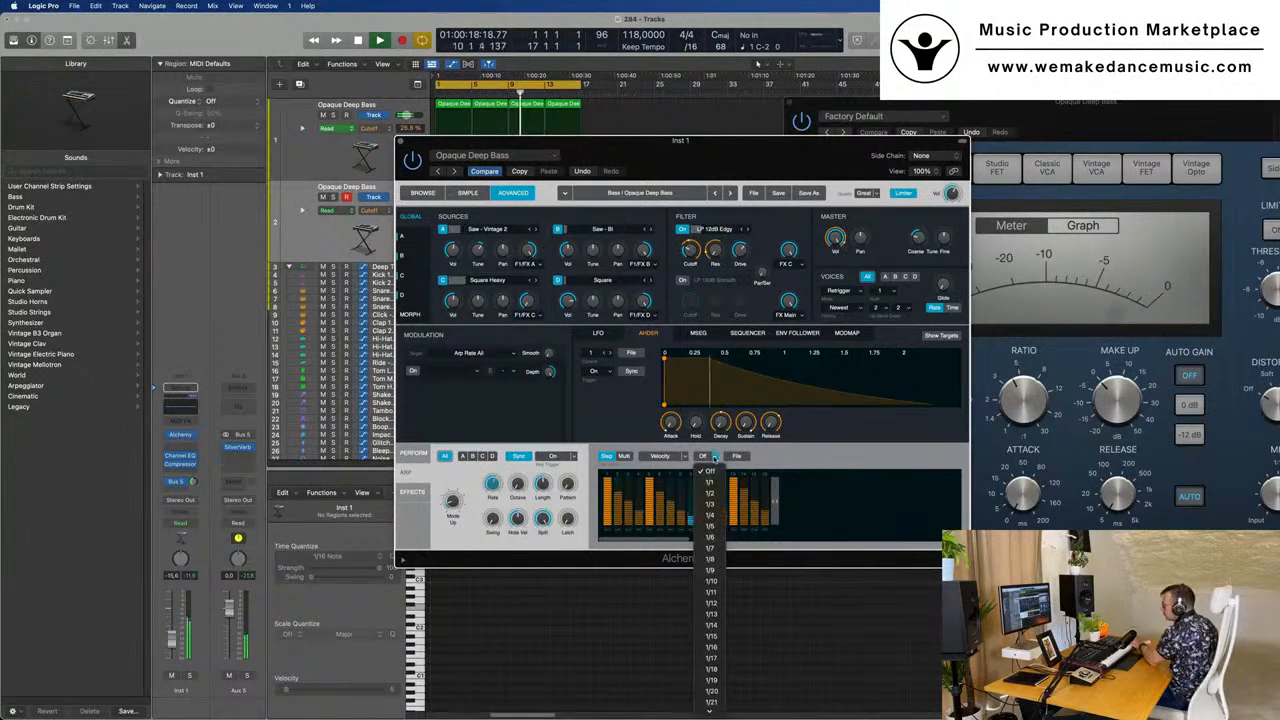
pyautogui.click(773, 463)
# - Try the Ramp Down 16 Notes arpeggiator preset, followed by Ramp Up 8 Notes
pyautogui.click(736, 456)
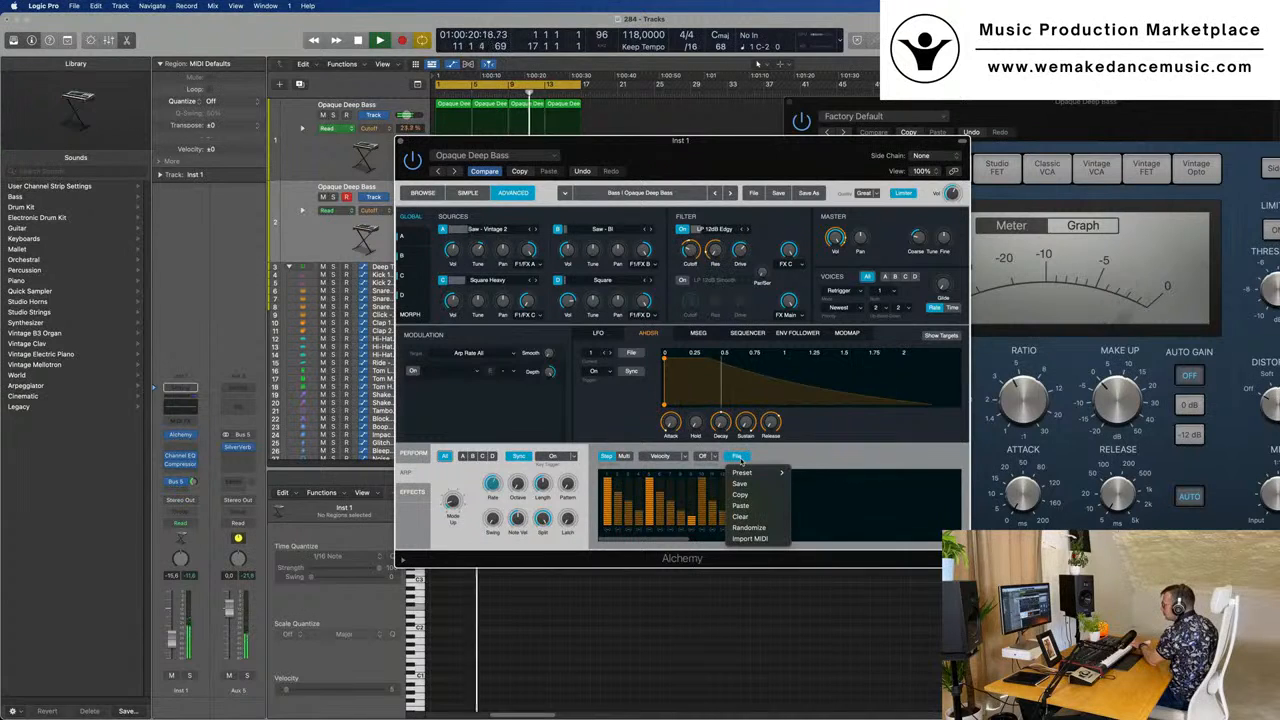
pyautogui.moveTo(760, 476)
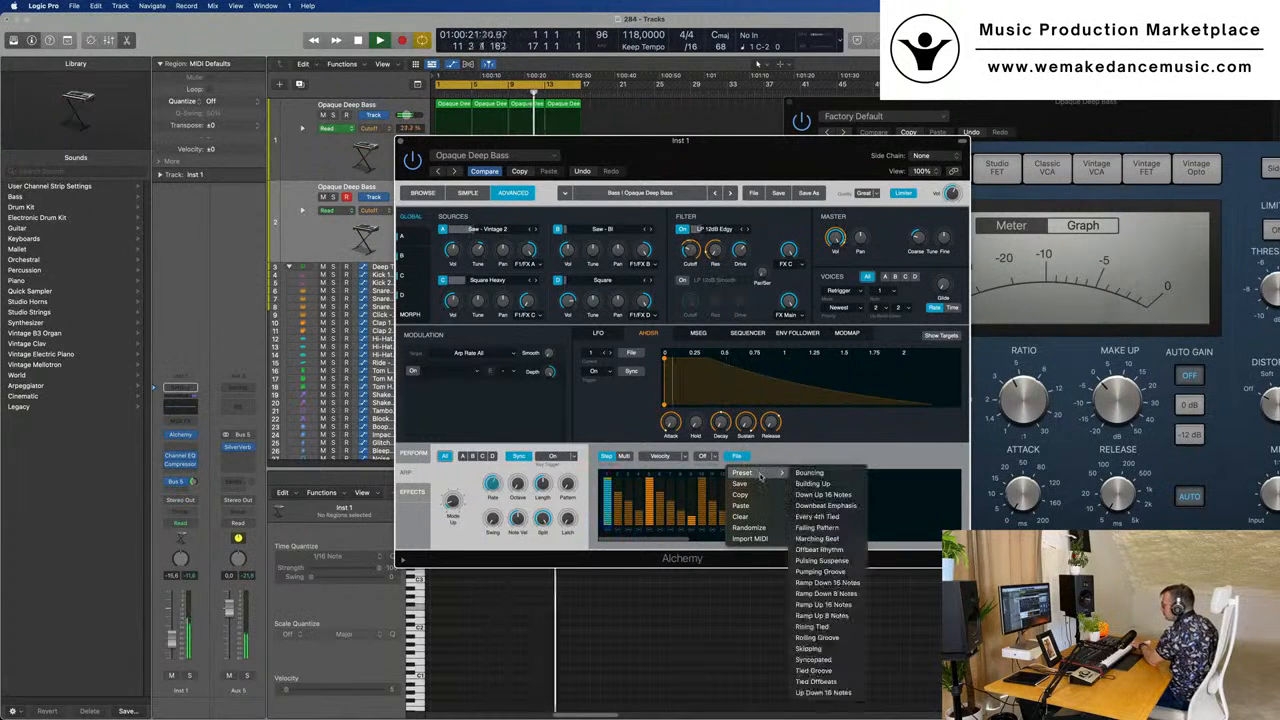
pyautogui.click(800, 582)
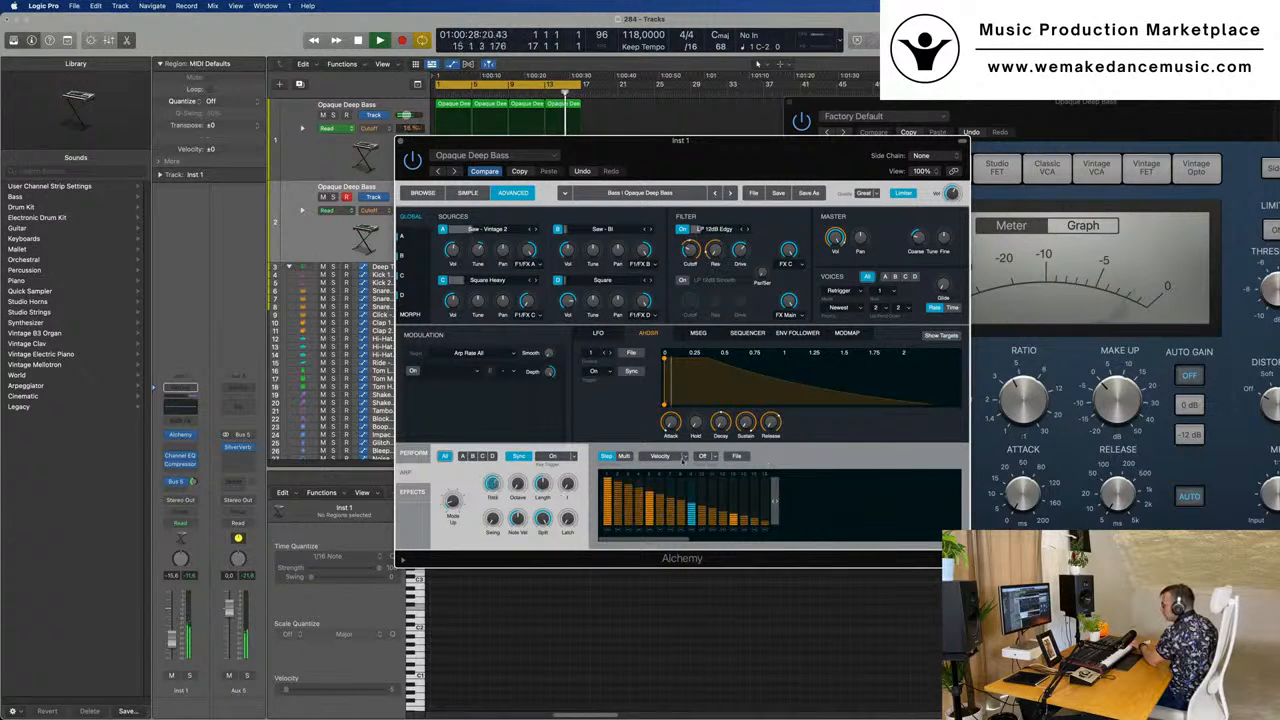
pyautogui.click(736, 456)
pyautogui.moveTo(750, 474)
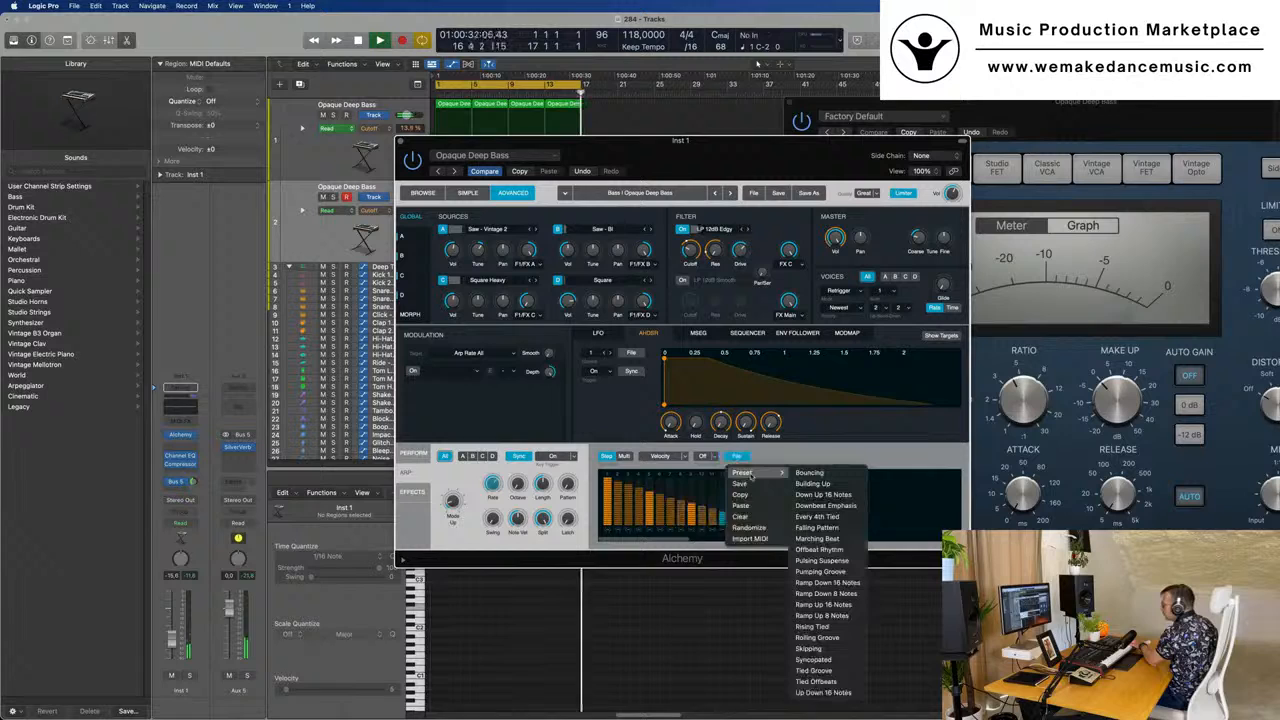
pyautogui.click(823, 604)
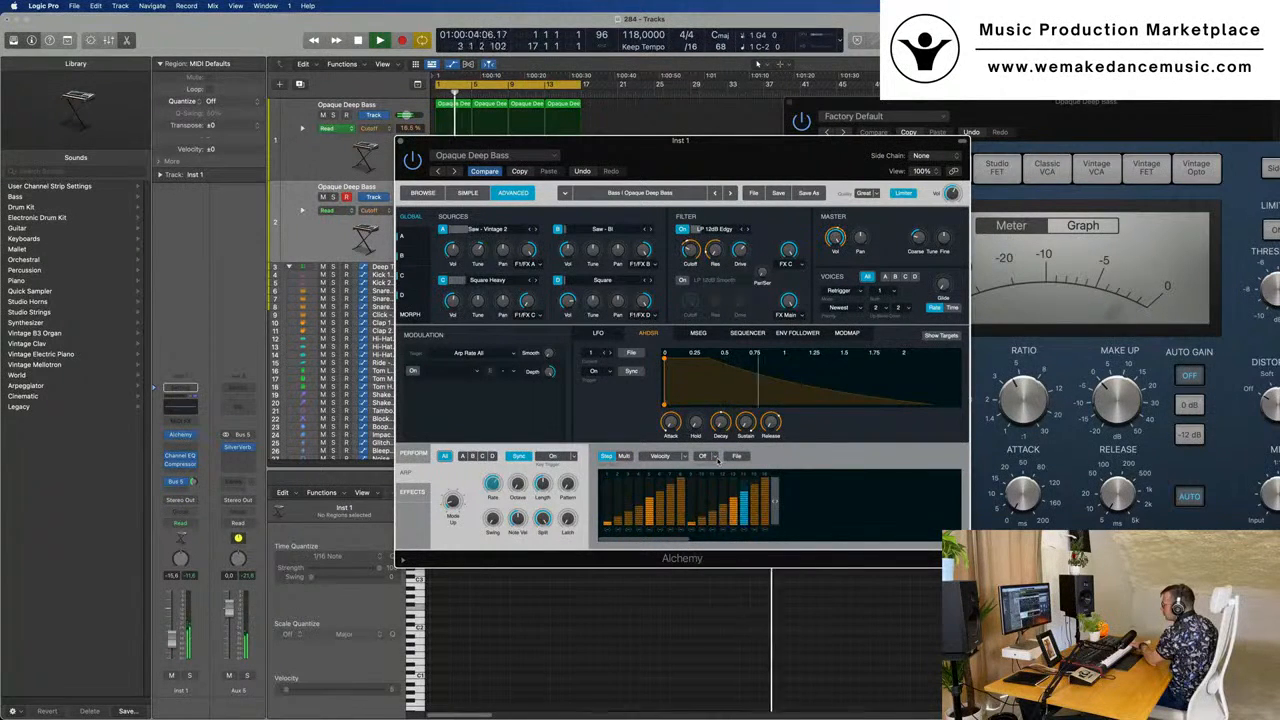
# - Load the Bouncing pattern preset into Alchemy's arpeggiator
pyautogui.click(718, 456)
pyautogui.click(742, 458)
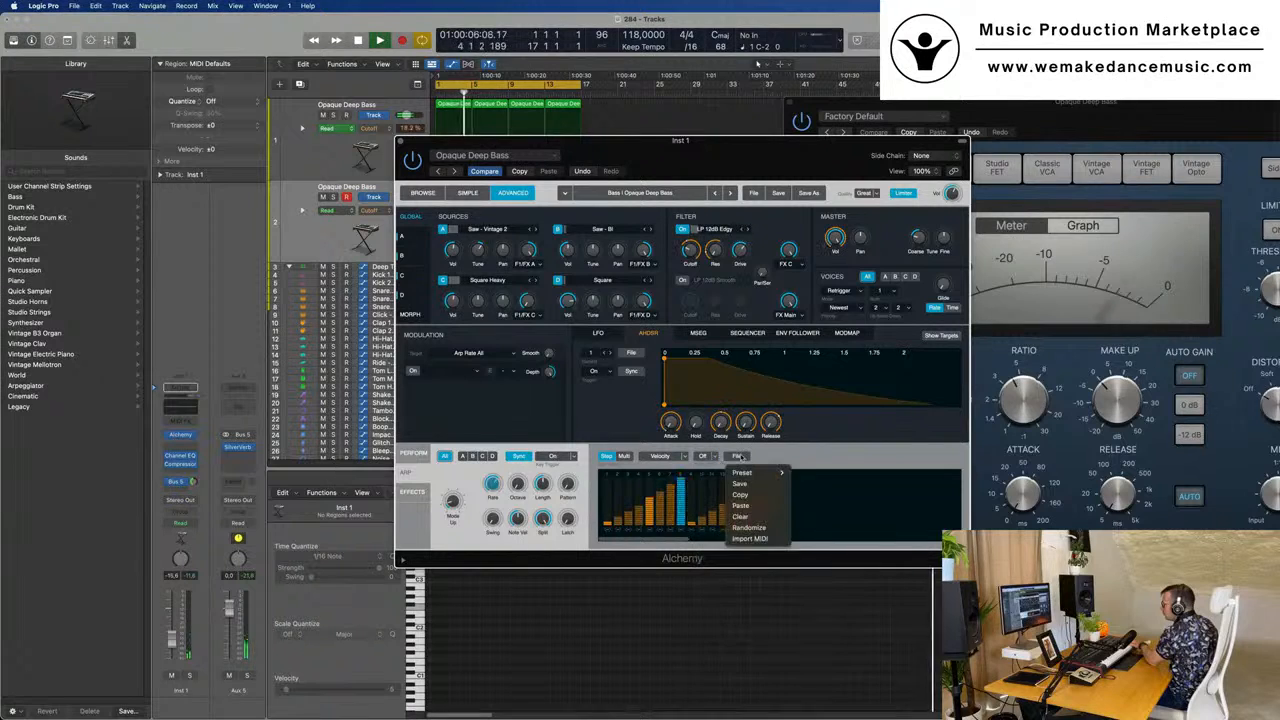
pyautogui.moveTo(758, 472)
pyautogui.click(810, 472)
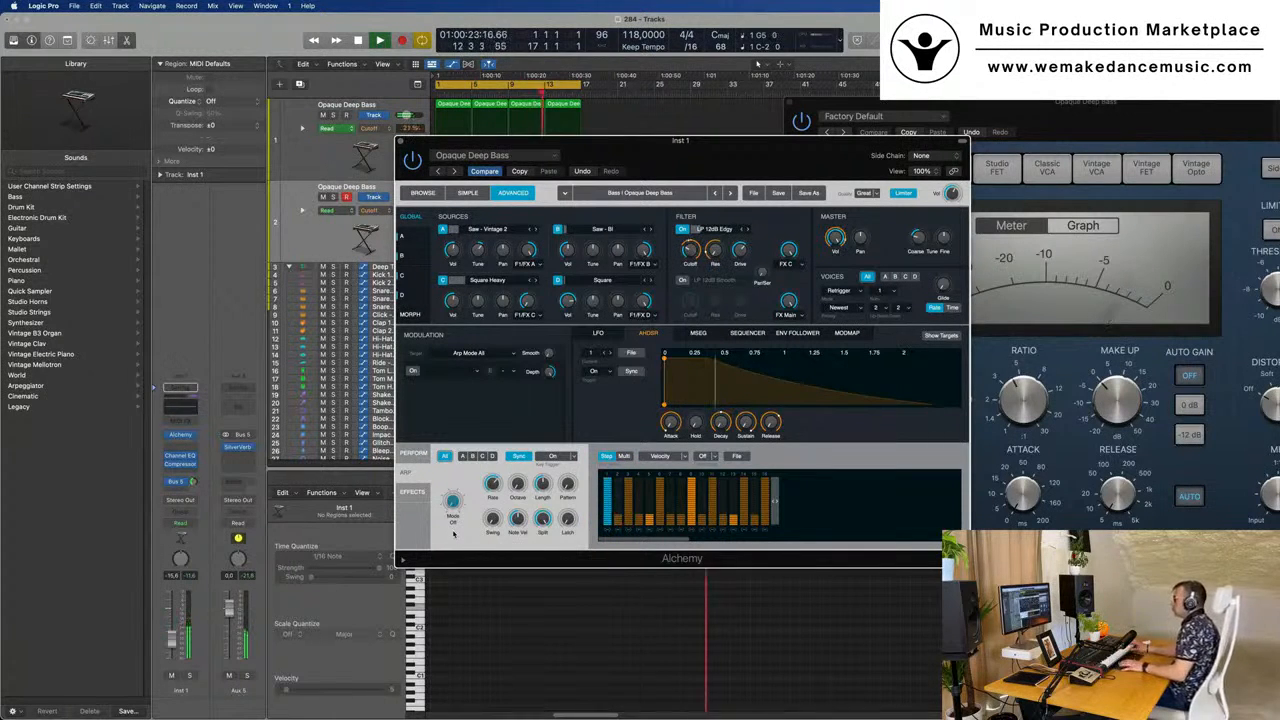
# - Record a short MIDI part on the duplicated bass track, stop recording, and restart playback
pyautogui.press('r')
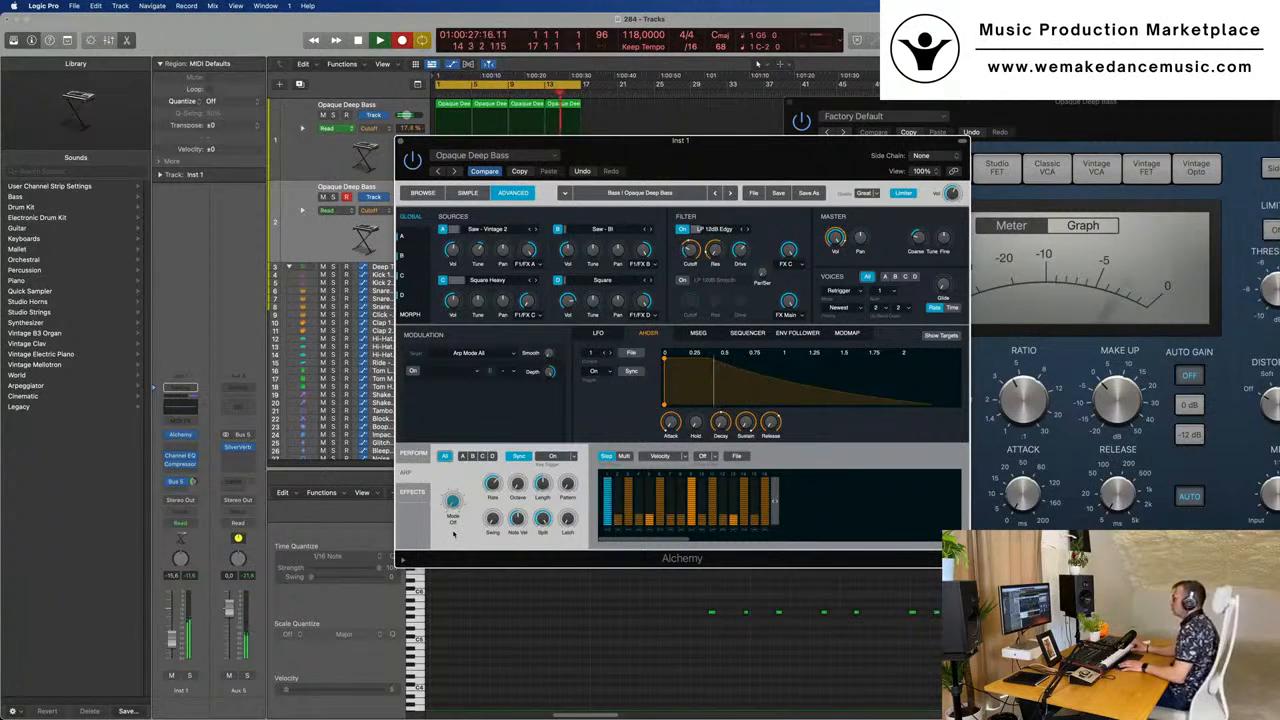
pyautogui.press('space')
pyautogui.press('space')
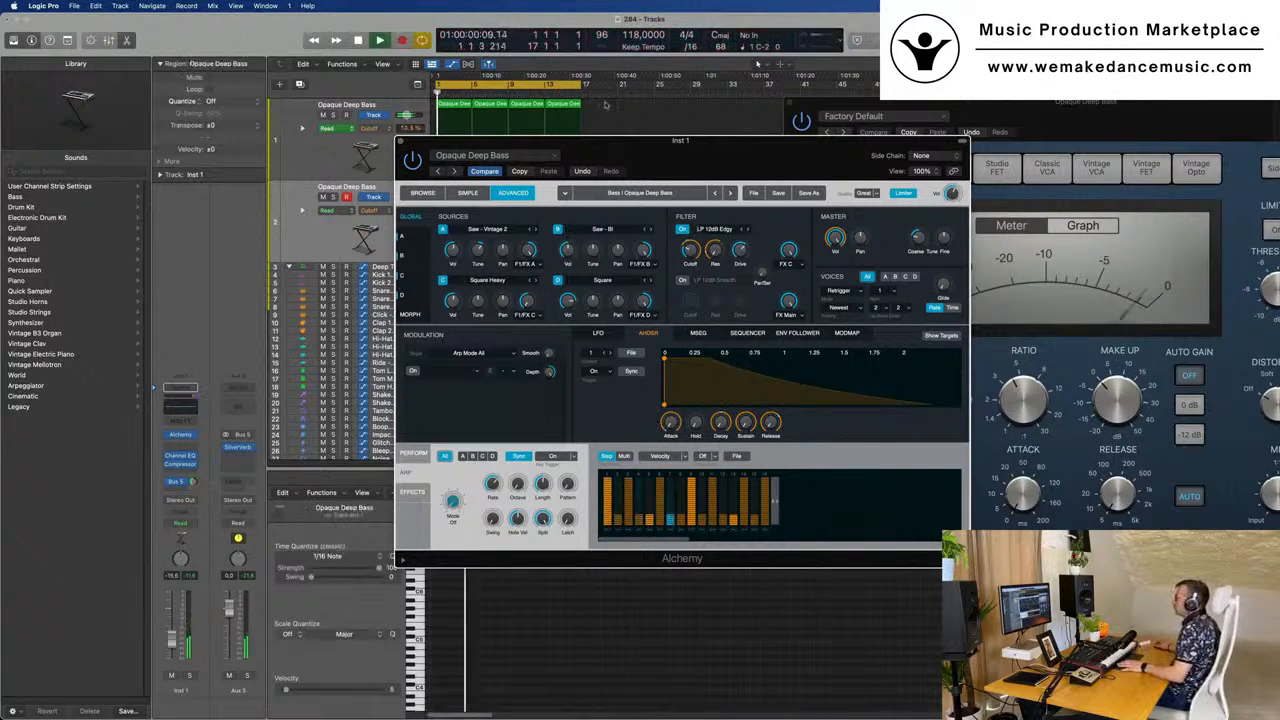
# - Reposition Alchemy to uncover the arrangement, move the newly recorded bass region to bar 1, and play it back
pyautogui.moveTo(711, 160); pyautogui.dragTo(1003, 148)
pyautogui.press('space')
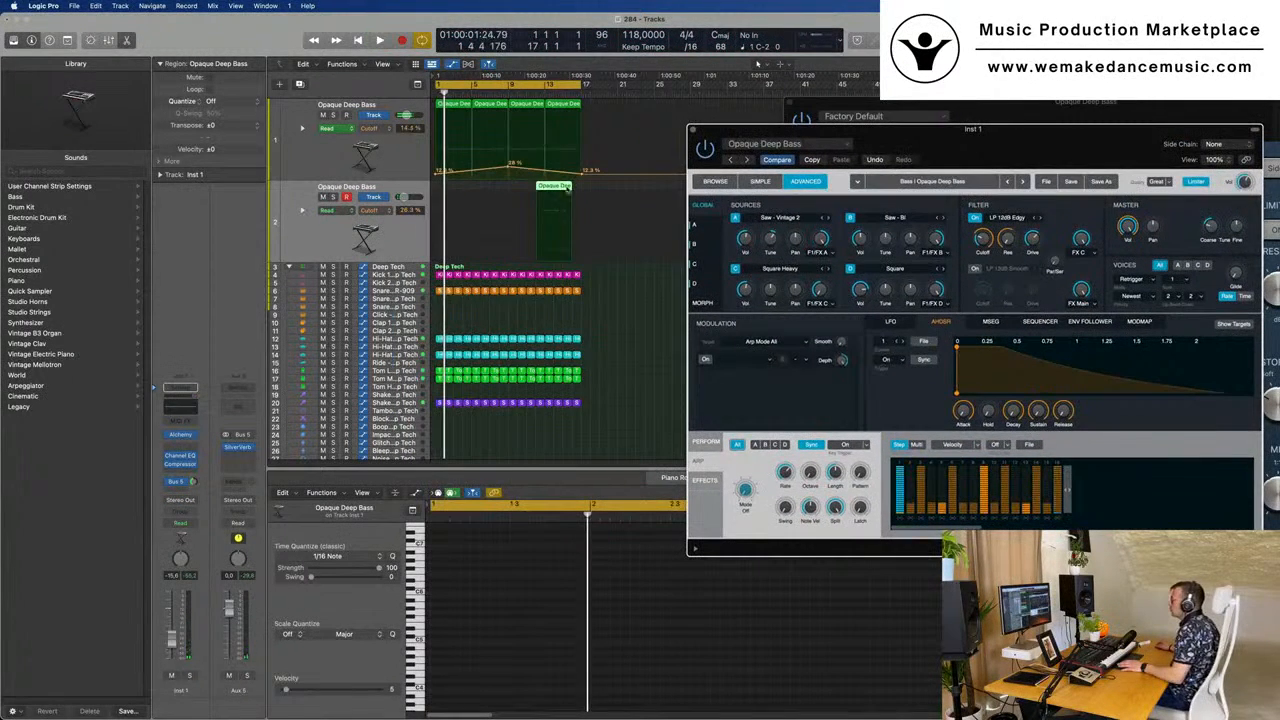
pyautogui.moveTo(553, 188); pyautogui.dragTo(455, 194)
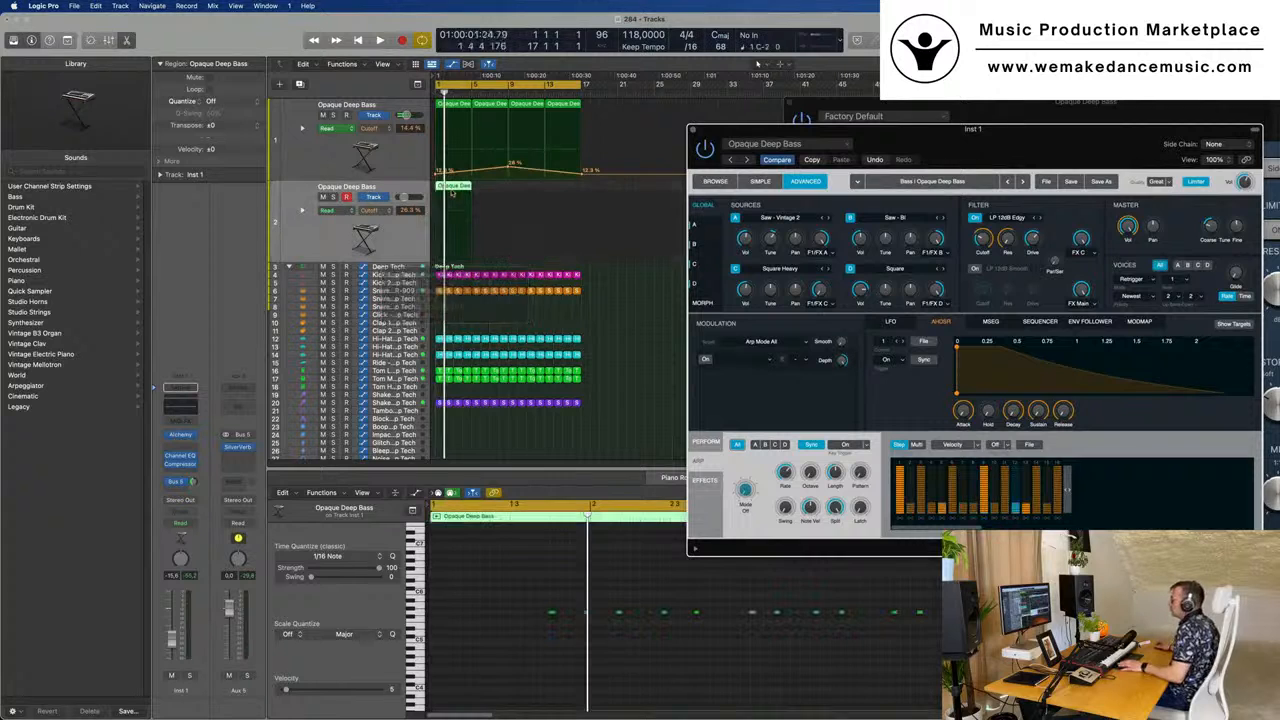
pyautogui.press('space')
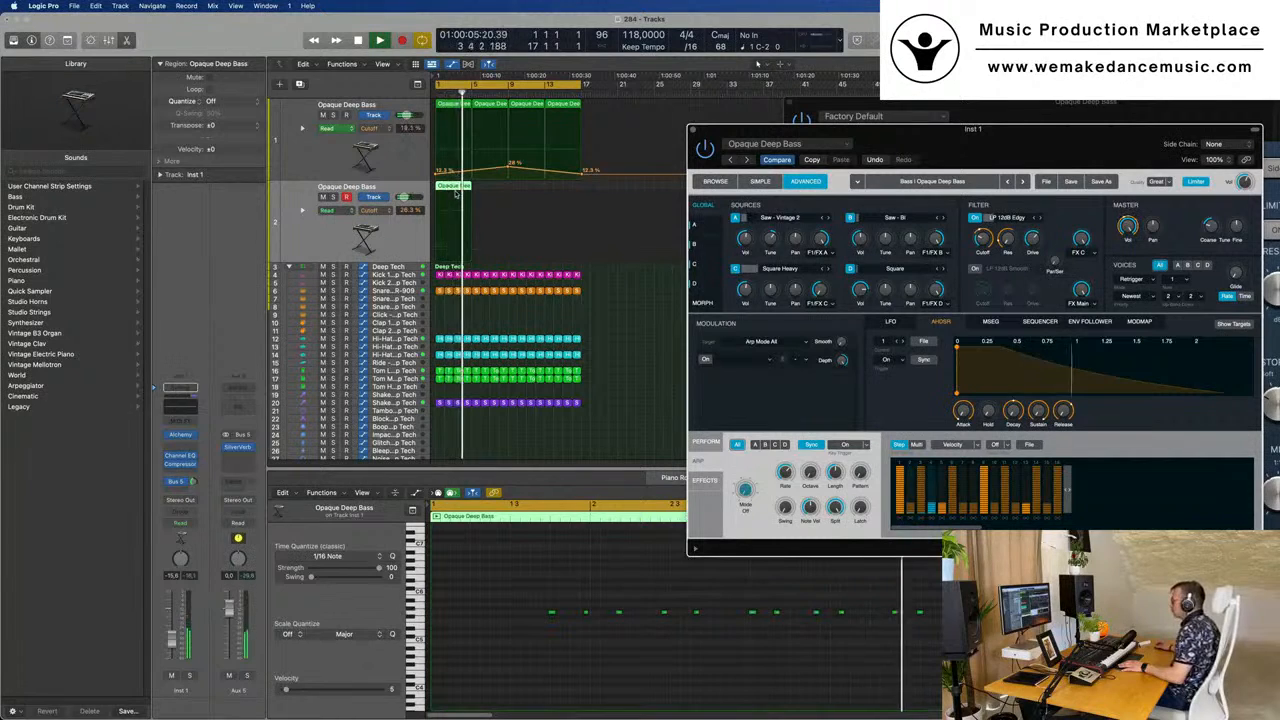
# - Split the duplicated track's bass region at bar 3, using the Split option for notes crossing the split point
pyautogui.press('space')
pyautogui.press('super+Right')
pyautogui.press('super+Right')
pyautogui.press('super+Right')
pyautogui.press('super+Right')
pyautogui.press('super+Right')
pyautogui.press('super+Right')
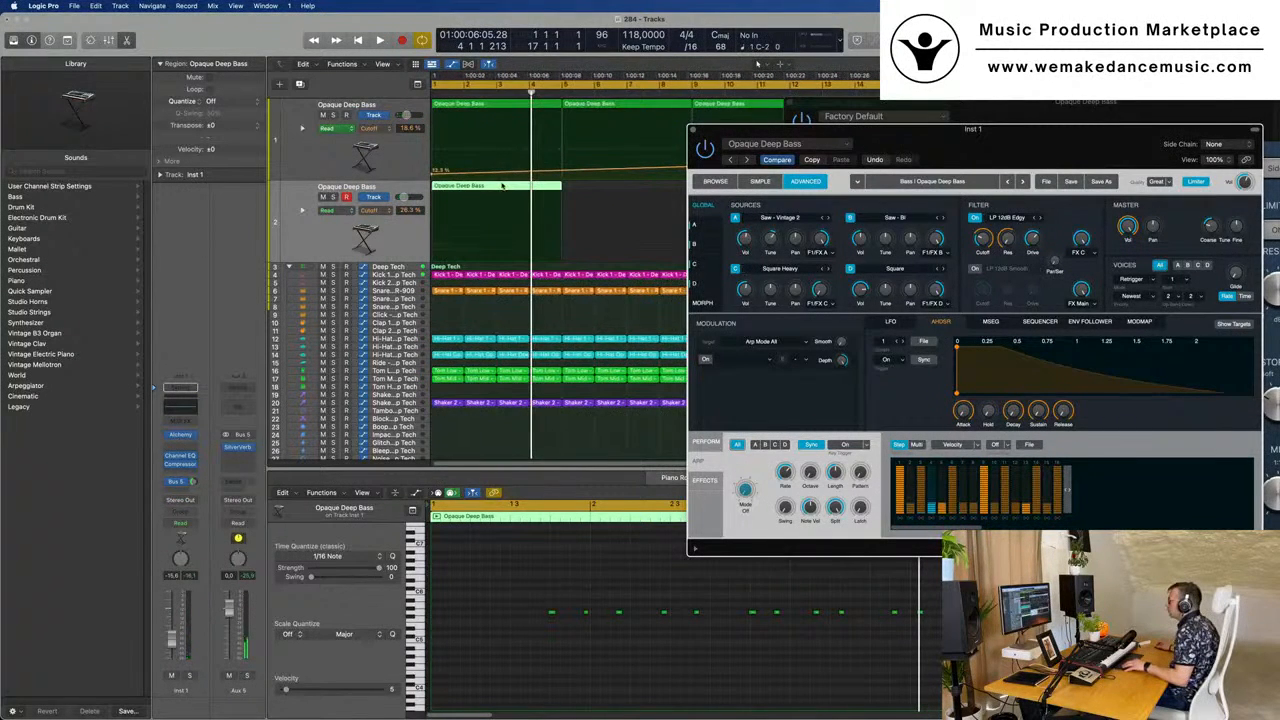
pyautogui.keyDown('super'); pyautogui.doubleClick(501, 187); pyautogui.keyUp('super')
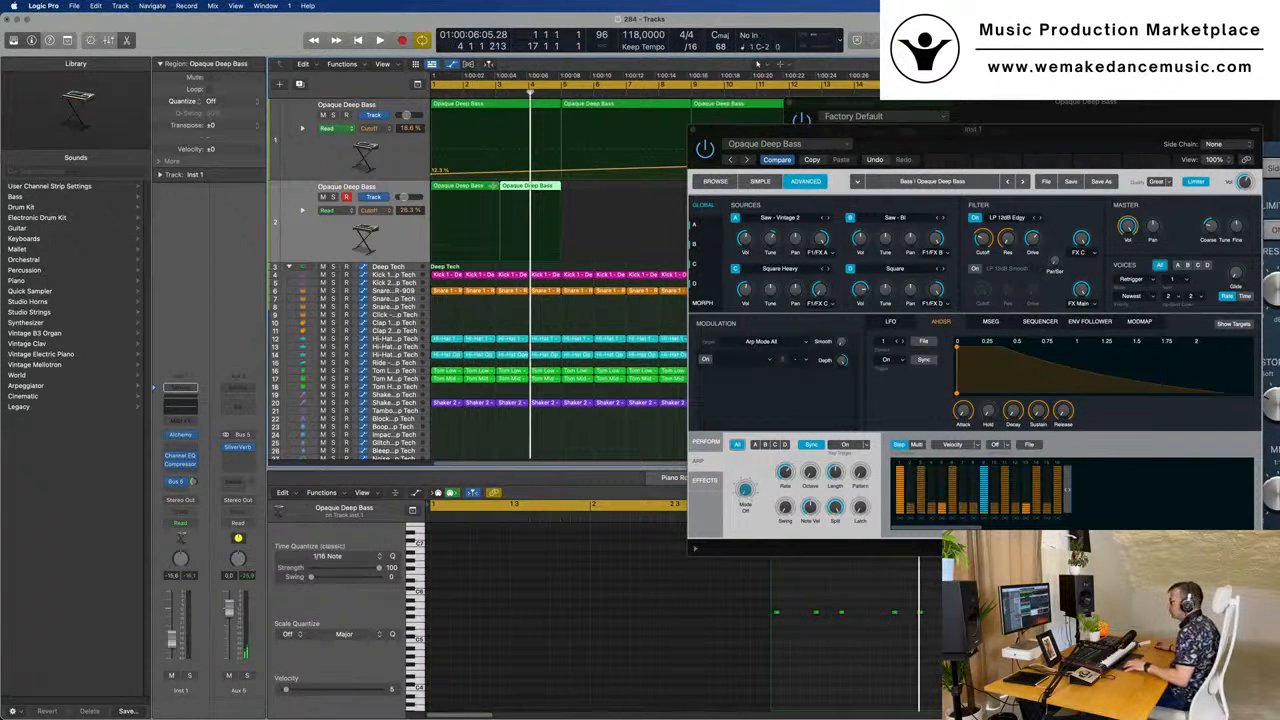
pyautogui.press('super+z')
pyautogui.keyDown('super'); pyautogui.doubleClick(495, 188); pyautogui.keyUp('super')
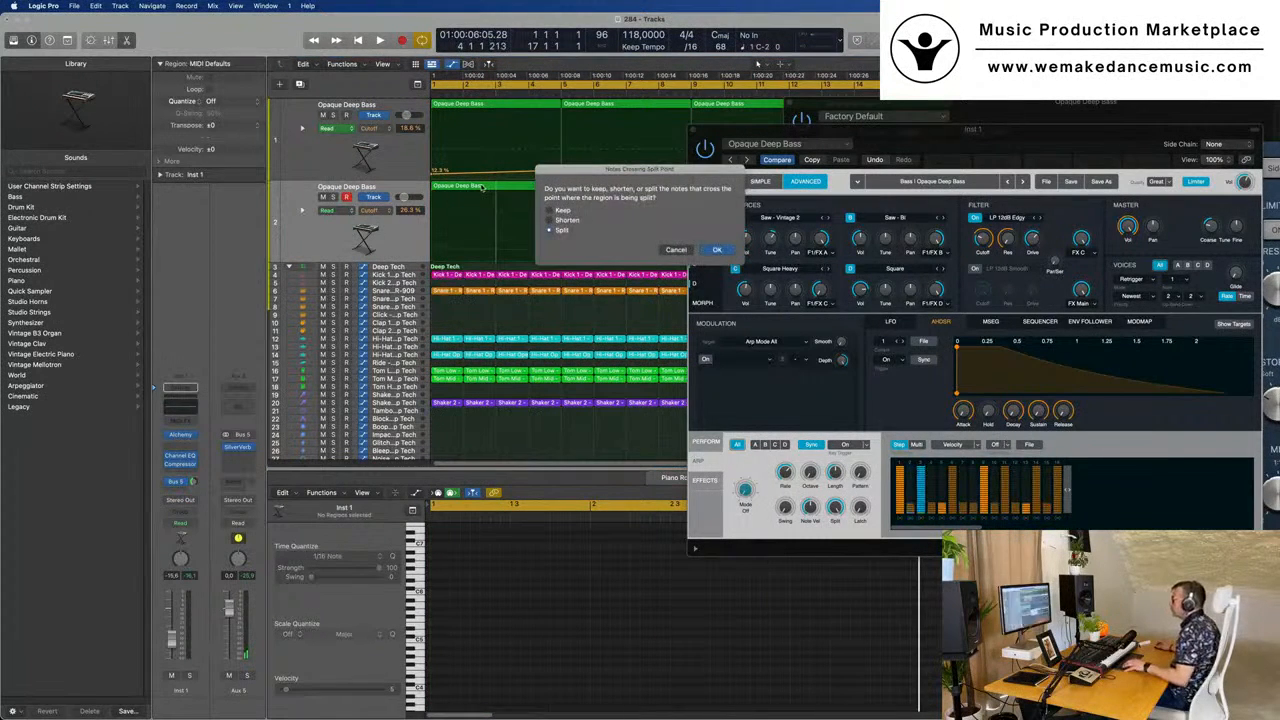
pyautogui.click(717, 250)
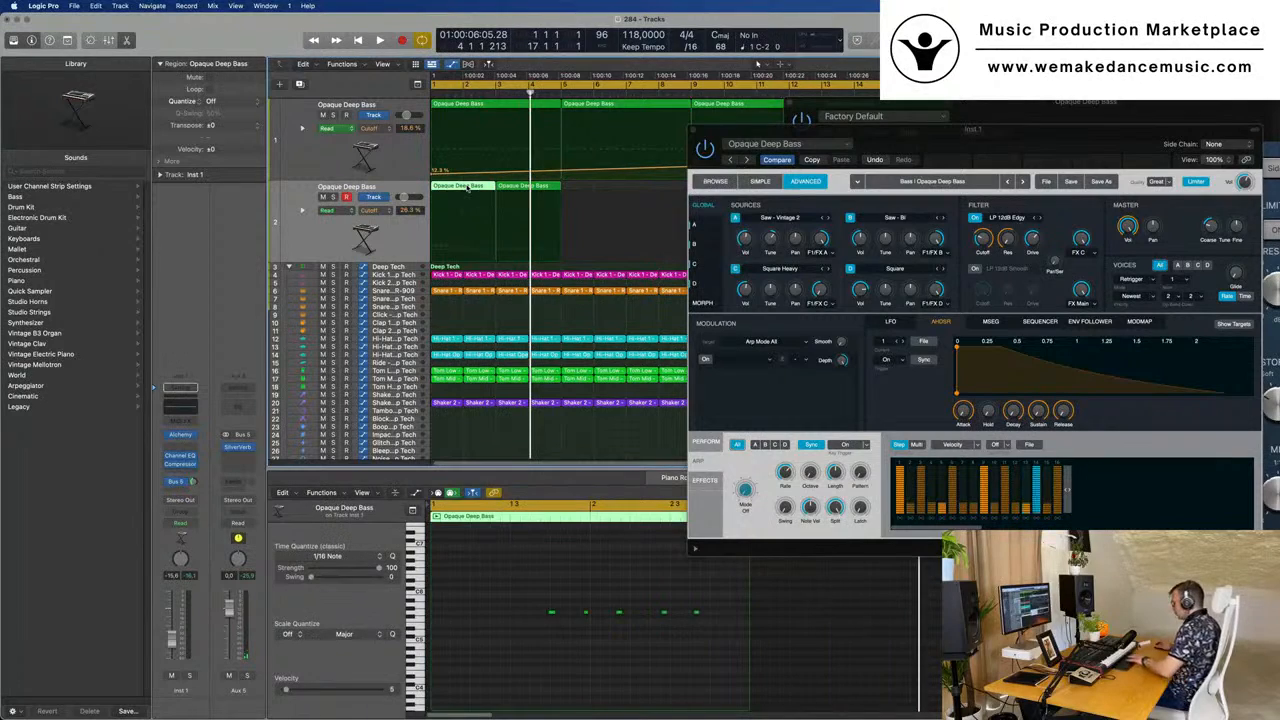
# - Move the second half of the split bass region to bar 1 and quantize its notes to 1/16
pyautogui.moveTo(545, 190); pyautogui.dragTo(480, 190)
pyautogui.press('space')
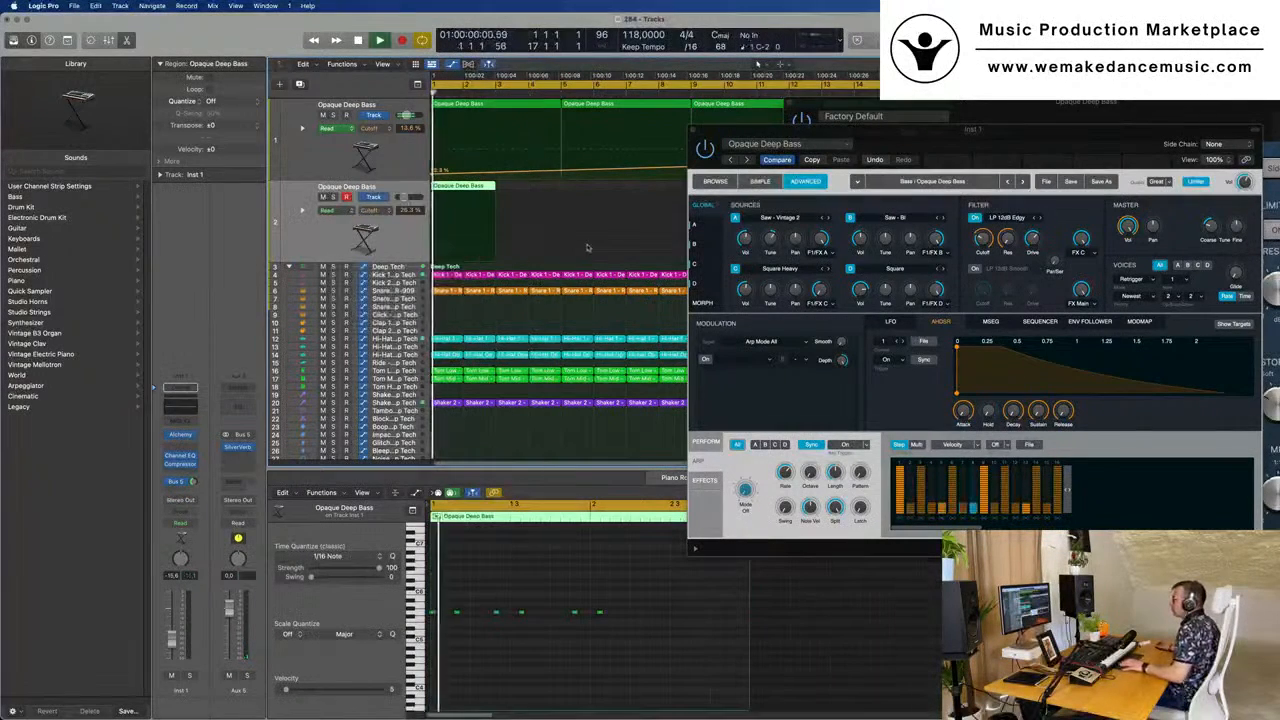
pyautogui.click(480, 643)
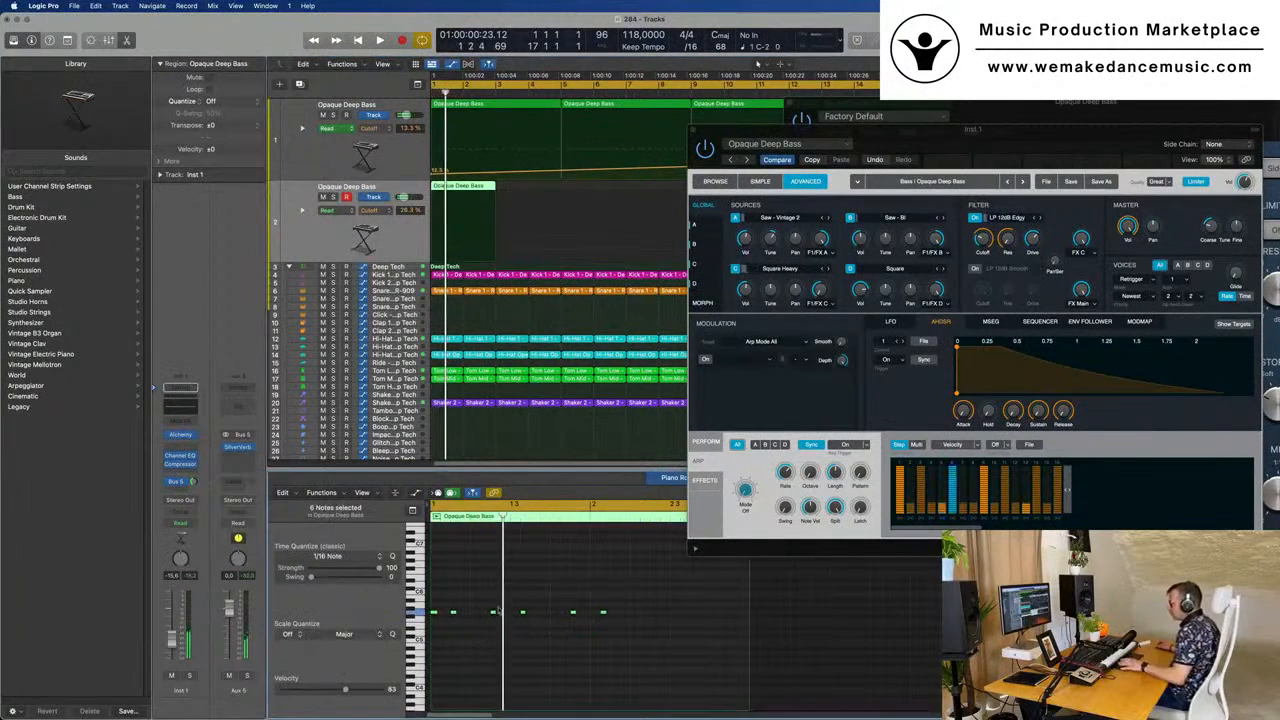
pyautogui.press('space')
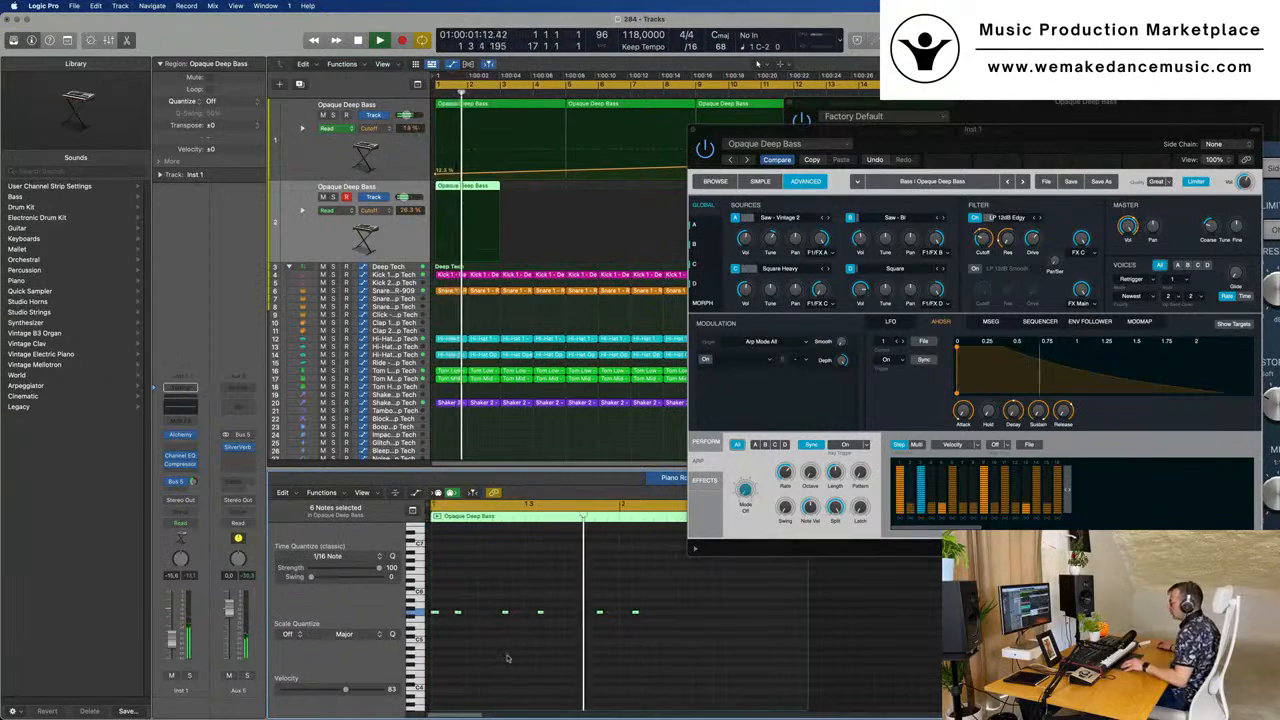
# - Trim the duplicated track's bass region to one bar by splitting it at bar 2 and deleting the remainder
pyautogui.scroll(-2, 538, 540)
pyautogui.scroll(2, 480, 200)
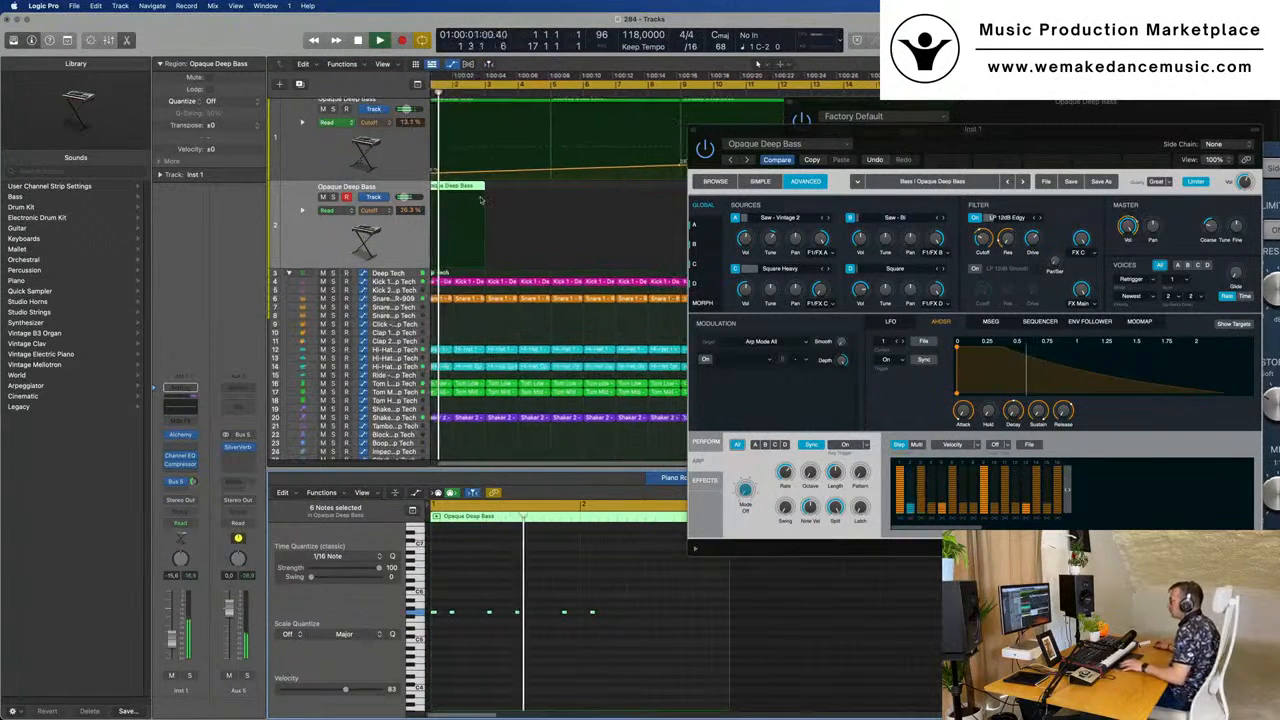
pyautogui.scroll(2, 490, 190)
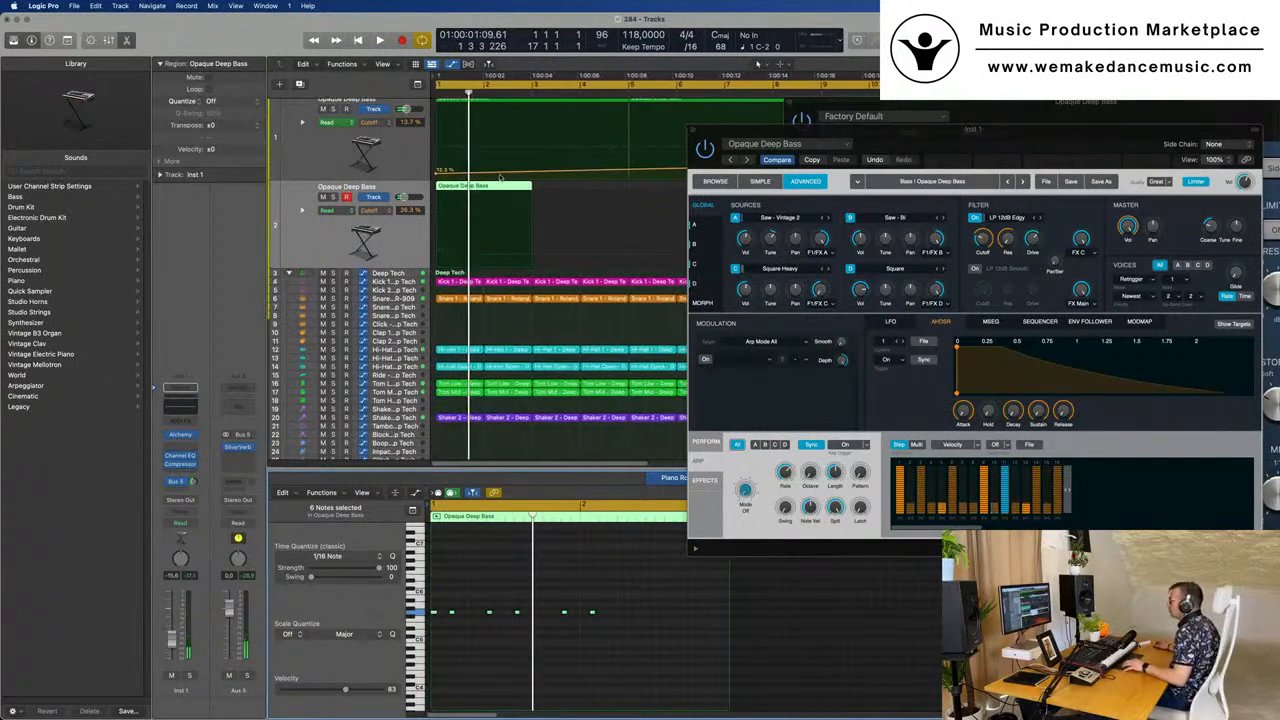
pyautogui.click(484, 190)
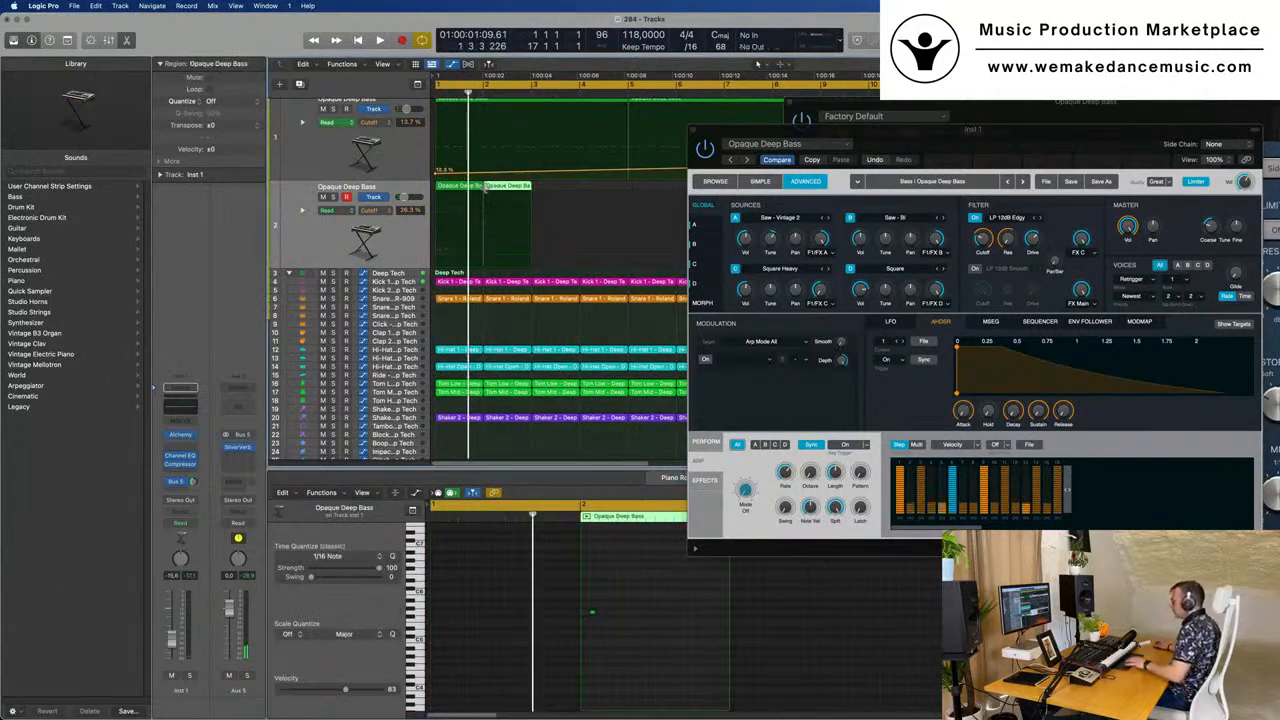
pyautogui.press('Delete')
pyautogui.press('space')
# - Uncover the arrangement, repeat the one-bar bass region up to bar 17, and play the result
pyautogui.moveTo(940, 130); pyautogui.dragTo(948, 270)
pyautogui.press('space')
pyautogui.press('super+Left')
pyautogui.press('super+Left')
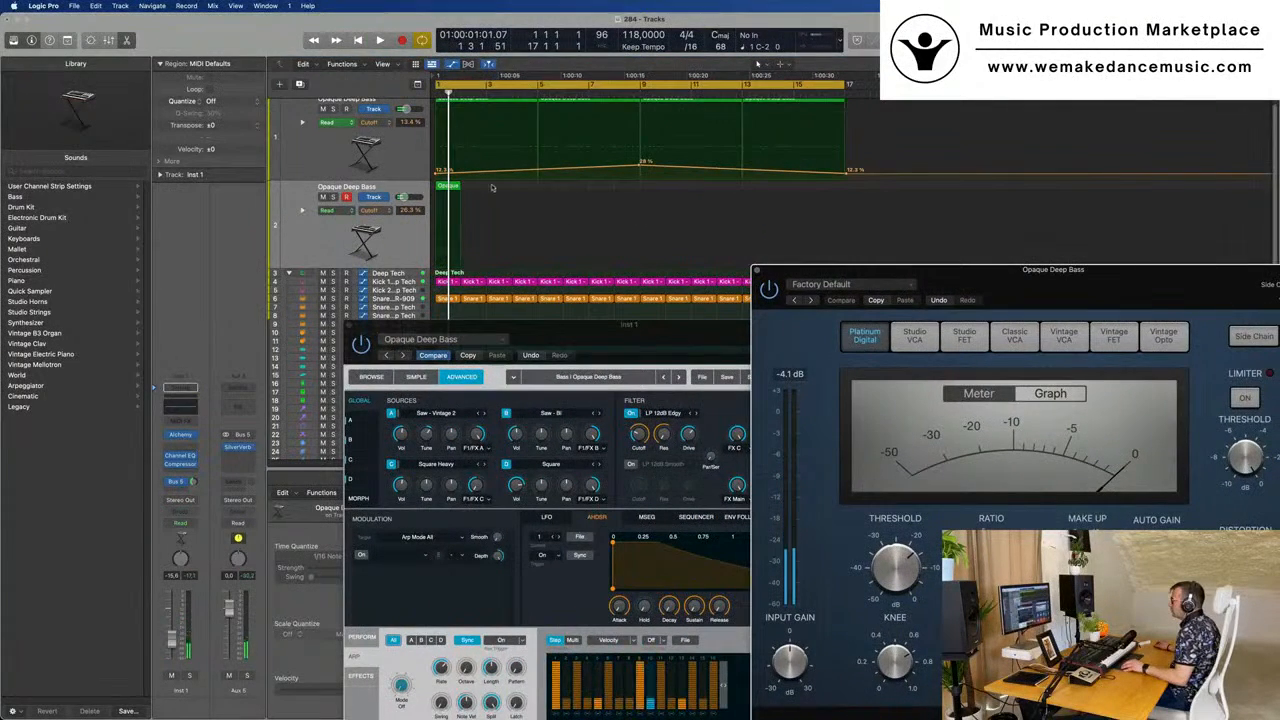
pyautogui.click(453, 189)
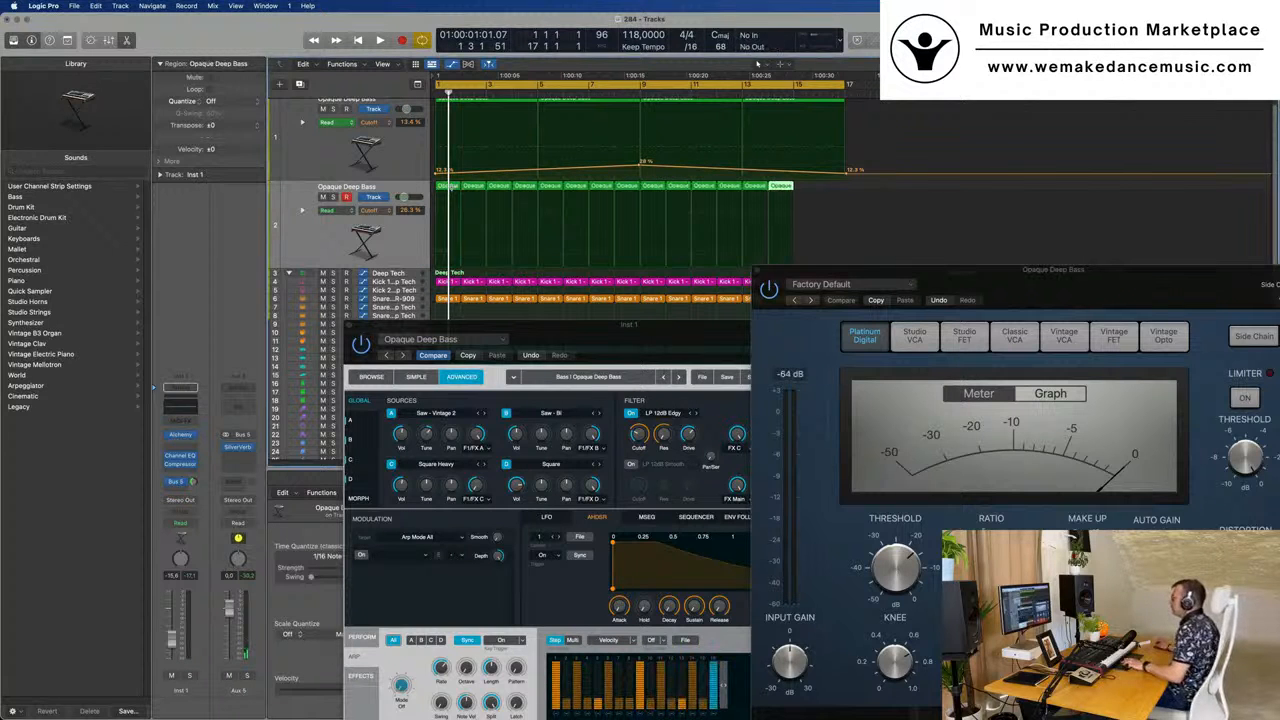
pyautogui.press('space')
pyautogui.click(402, 236)
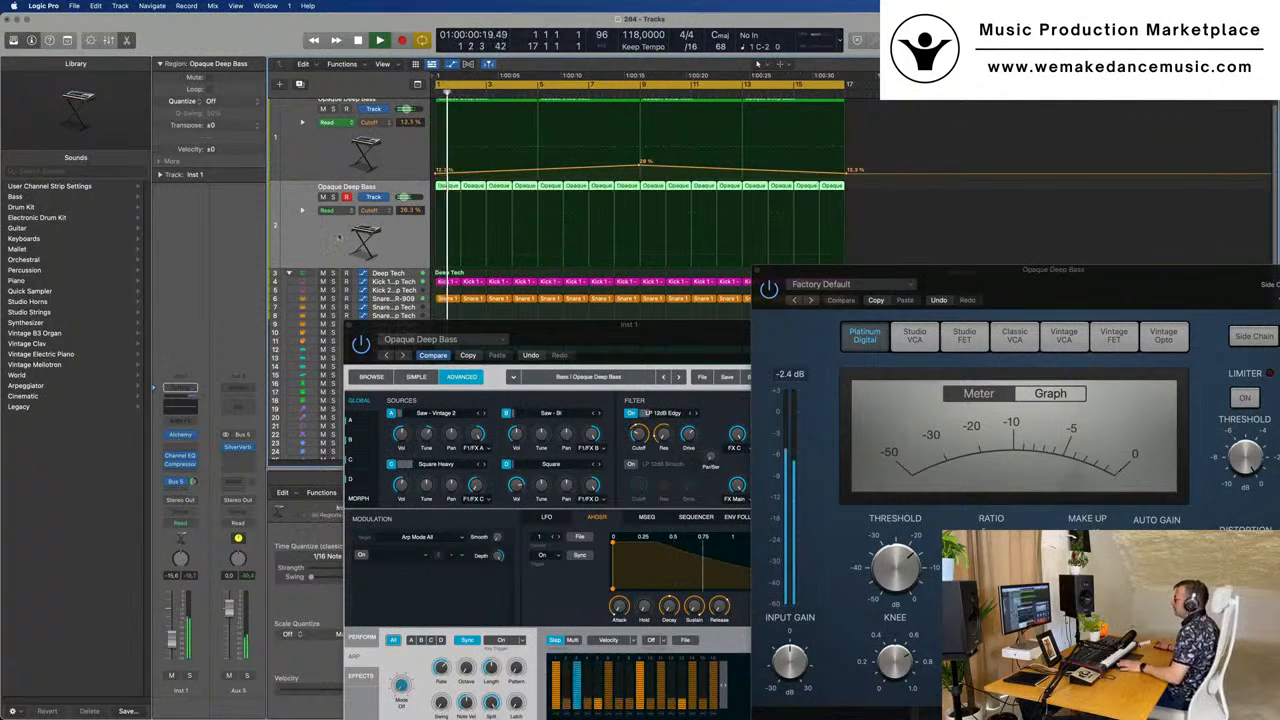
# - Reopen the duplicated track's Alchemy below the bass regions and show its preset browser and performance controls
pyautogui.moveTo(627, 328); pyautogui.dragTo(702, 252)
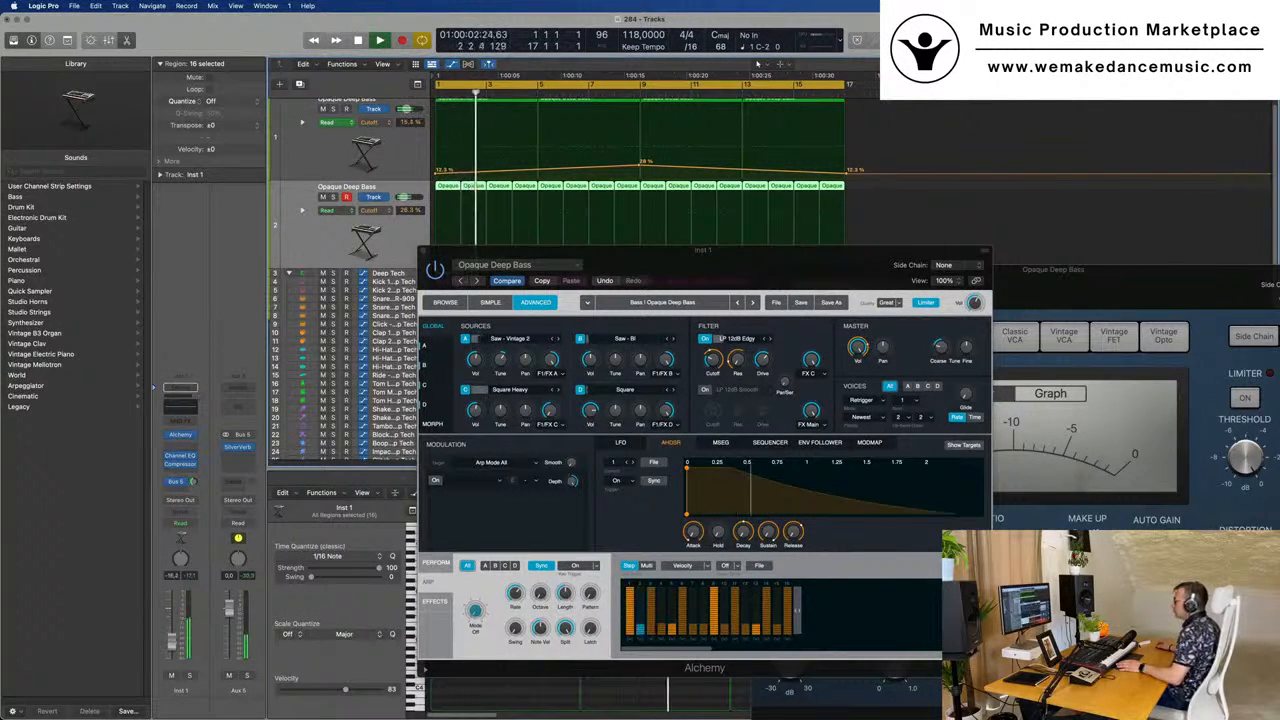
pyautogui.moveTo(729, 270); pyautogui.dragTo(754, 246)
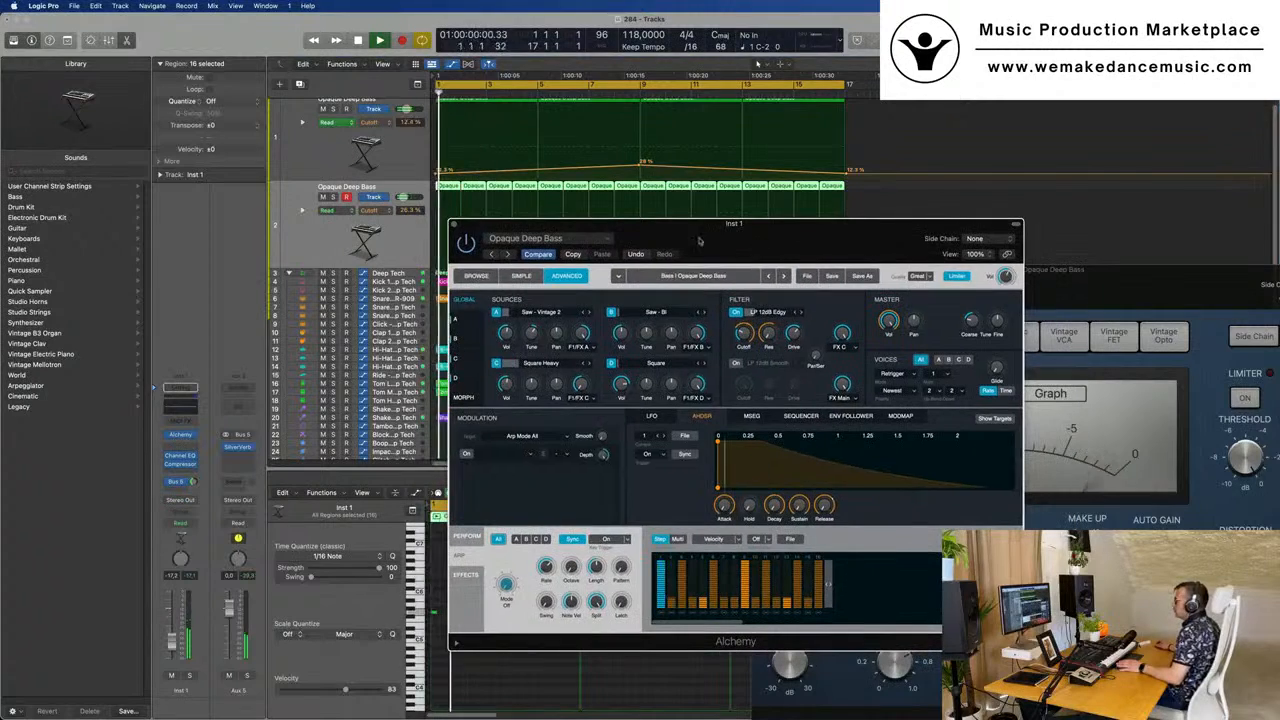
pyautogui.click(331, 227)
pyautogui.click(181, 436)
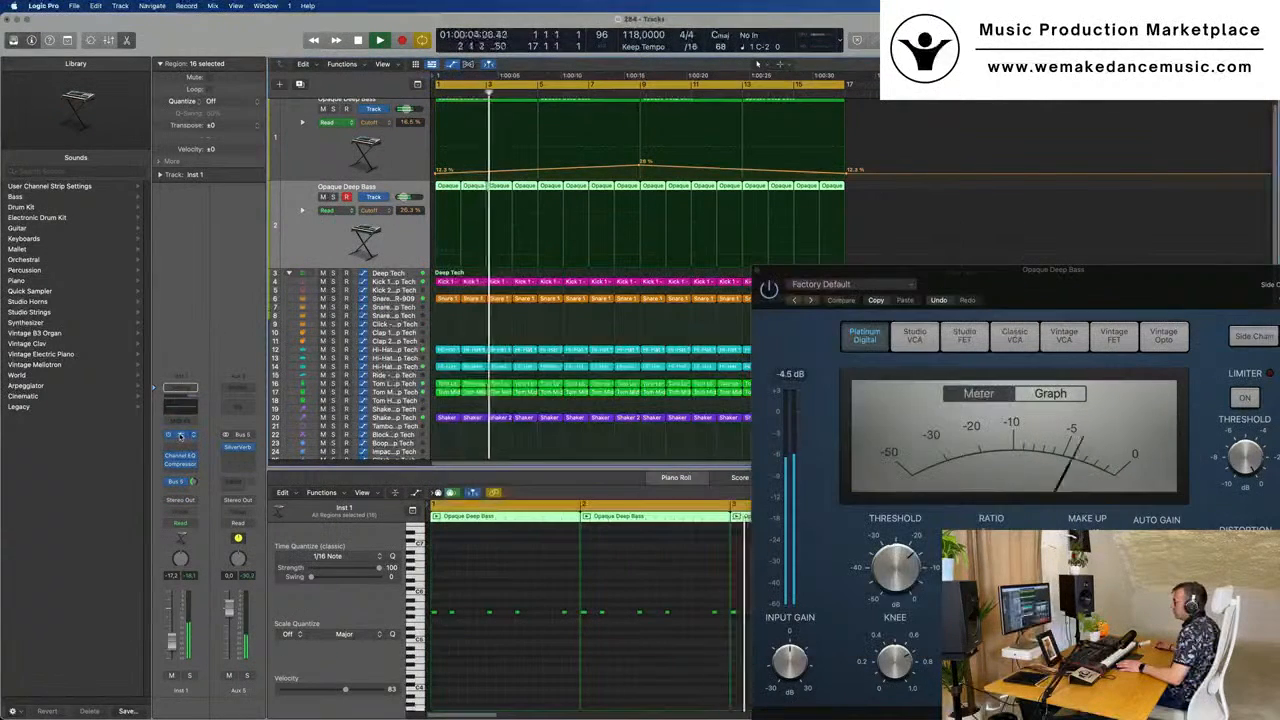
pyautogui.click(181, 436)
pyautogui.moveTo(703, 268)
pyautogui.mouseDown()
pyautogui.moveTo(669, 264)
pyautogui.moveTo(684, 264)
pyautogui.mouseUp()
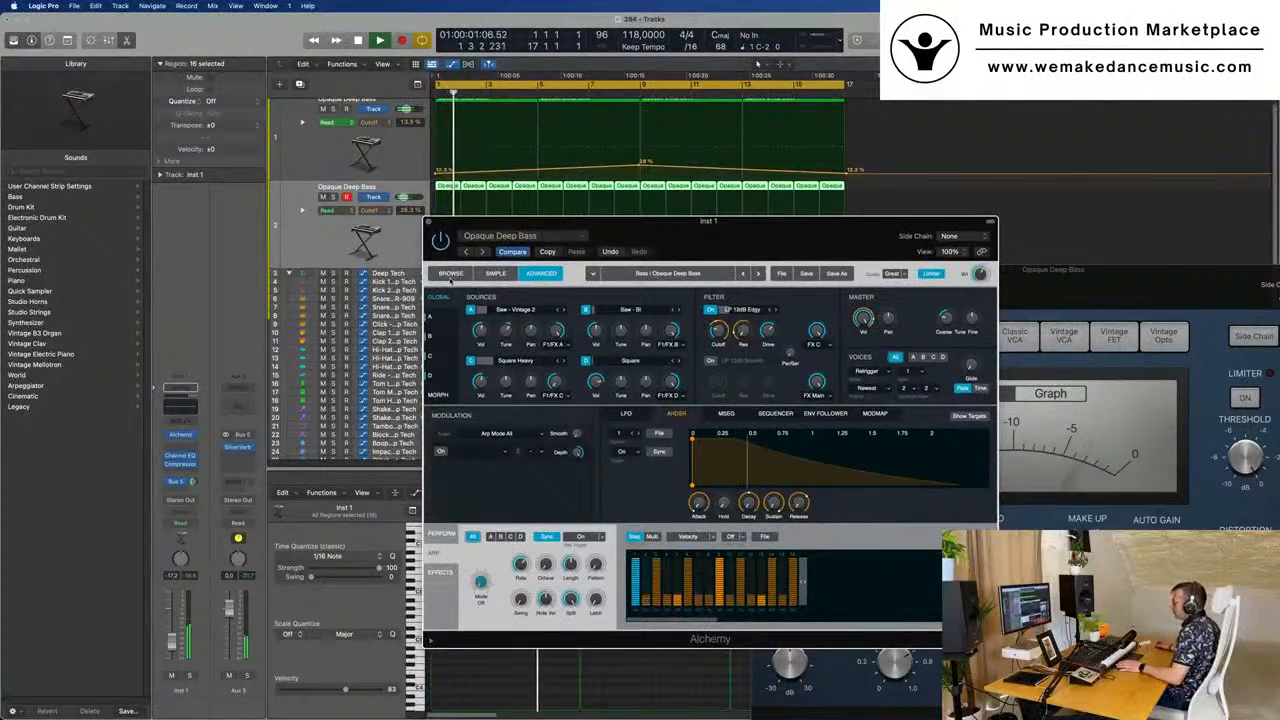
pyautogui.click(450, 276)
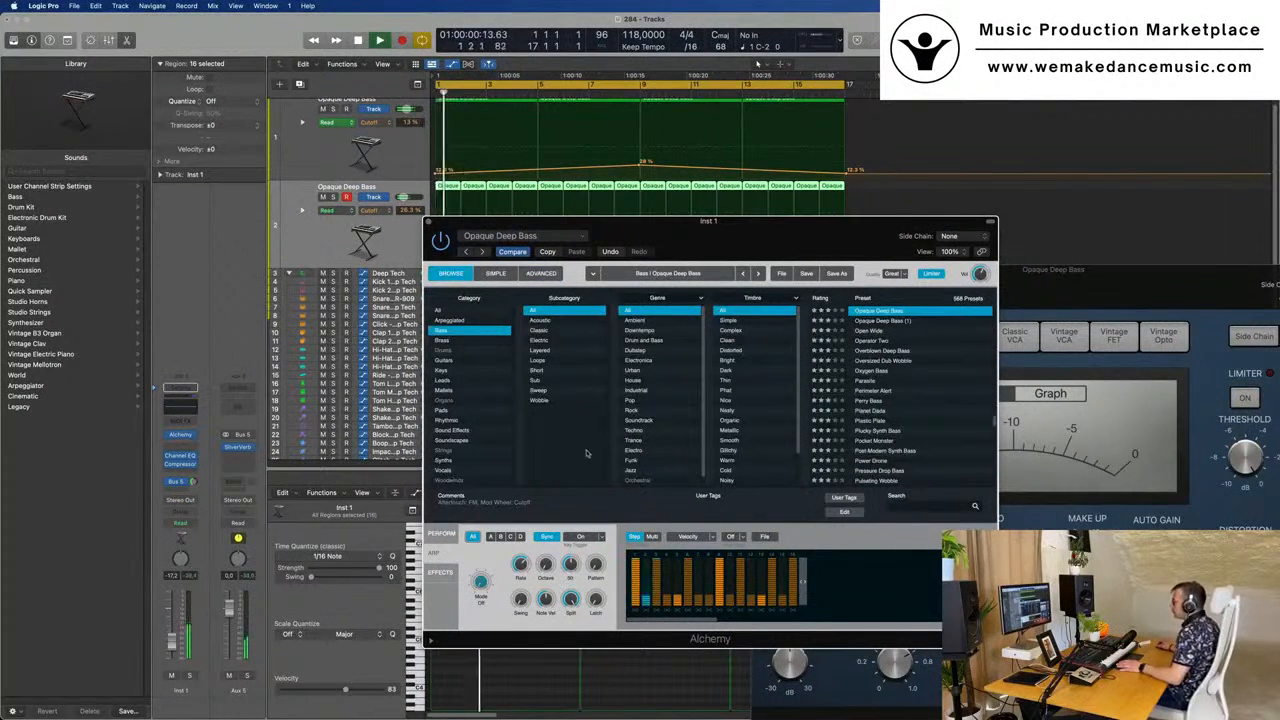
pyautogui.click(441, 535)
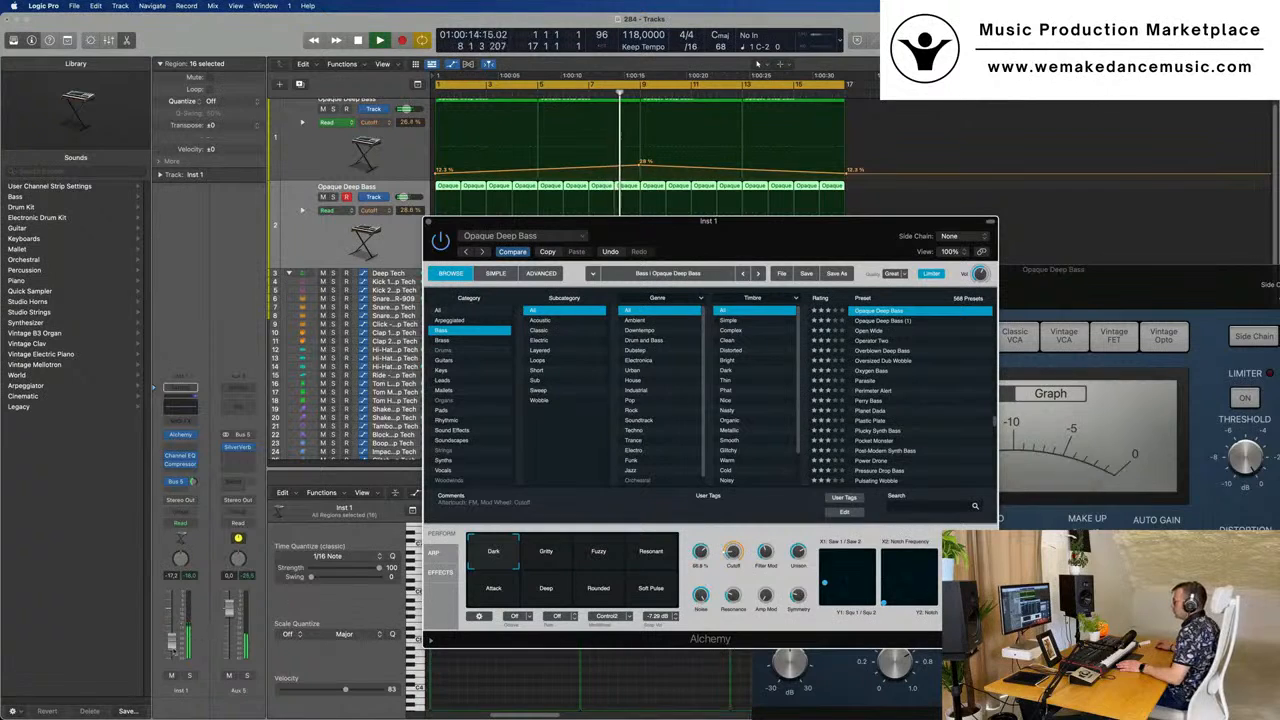
# - Raise the first bass track's Cutoff automation to about 34.5% at bar 9 and 18% at bar 17
pyautogui.click(175, 645)
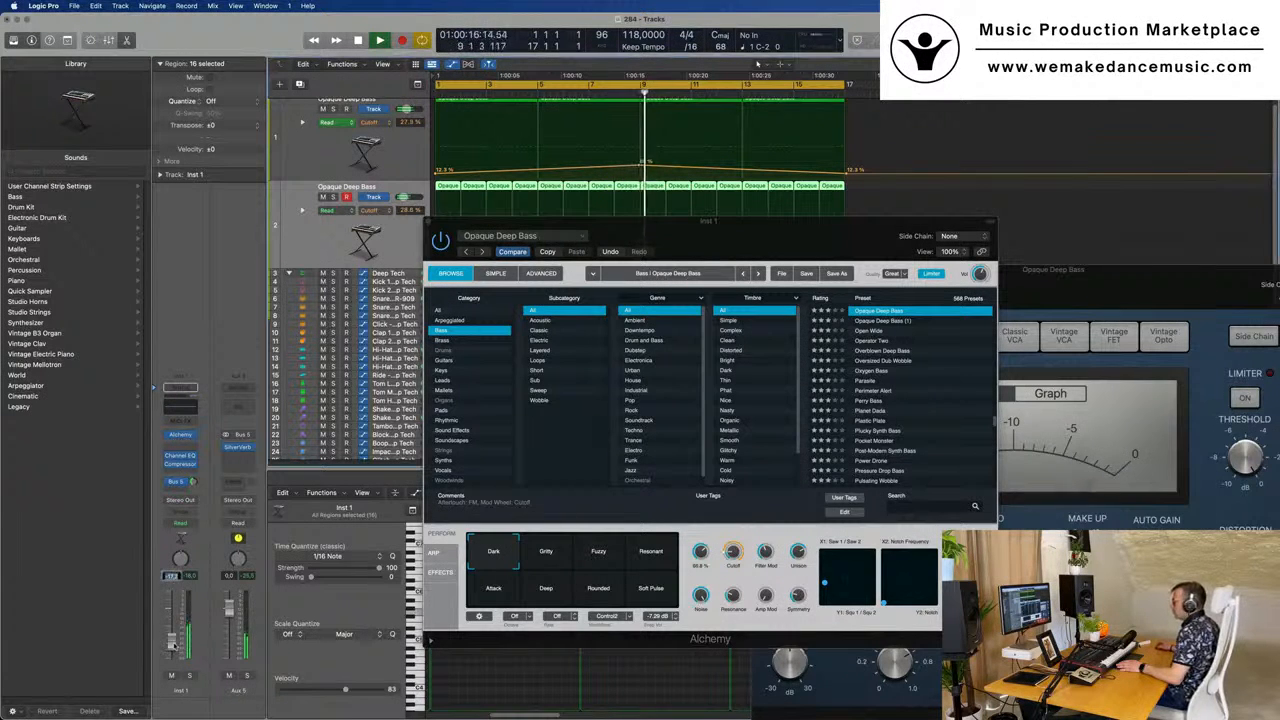
pyautogui.moveTo(739, 220); pyautogui.dragTo(819, 229)
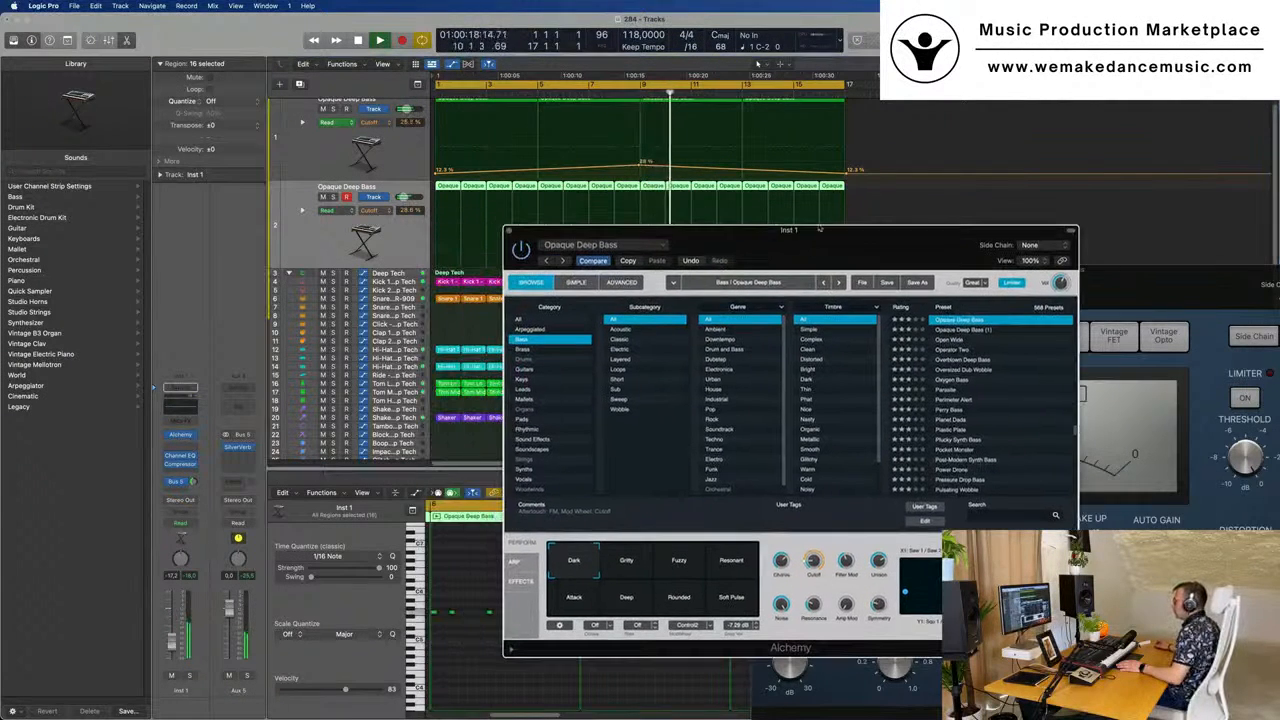
pyautogui.moveTo(642, 163); pyautogui.dragTo(641, 162)
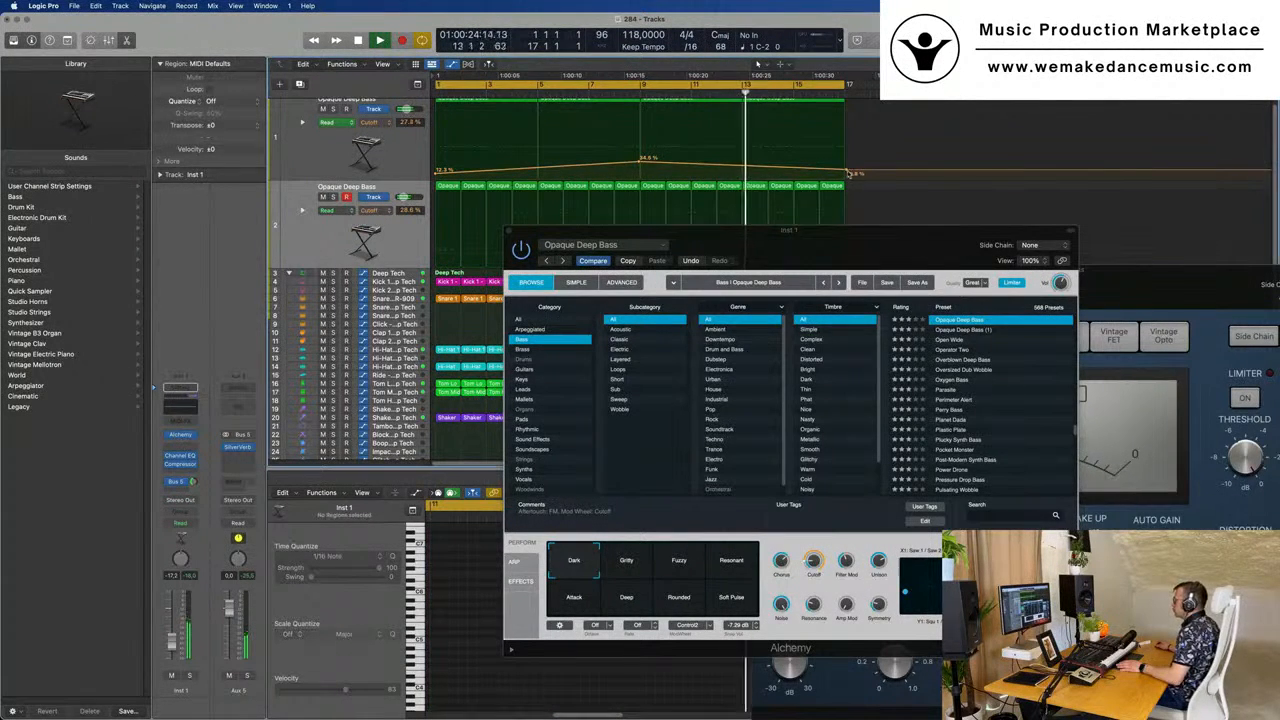
pyautogui.moveTo(855, 243); pyautogui.dragTo(1085, 245)
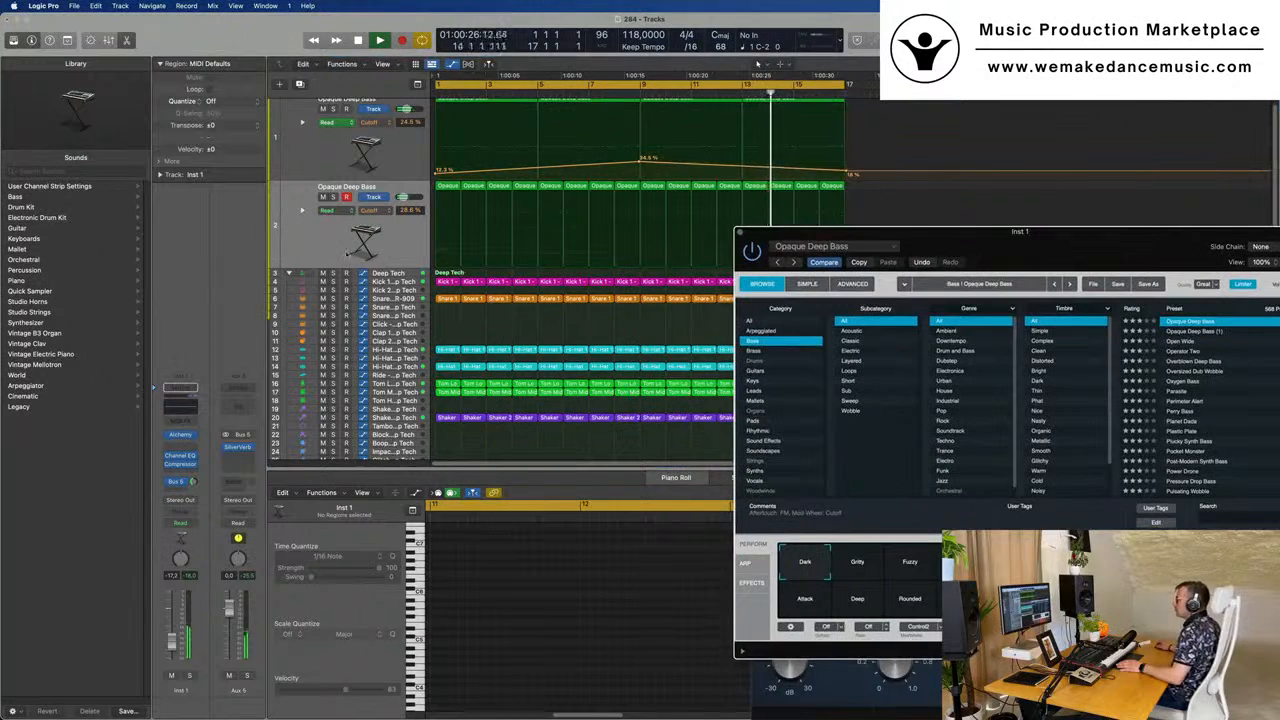
# - Enable a 12 dB/Oct low cut at 322 Hz in the second bass track's Channel EQ during playback
pyautogui.click(291, 249)
pyautogui.press('space')
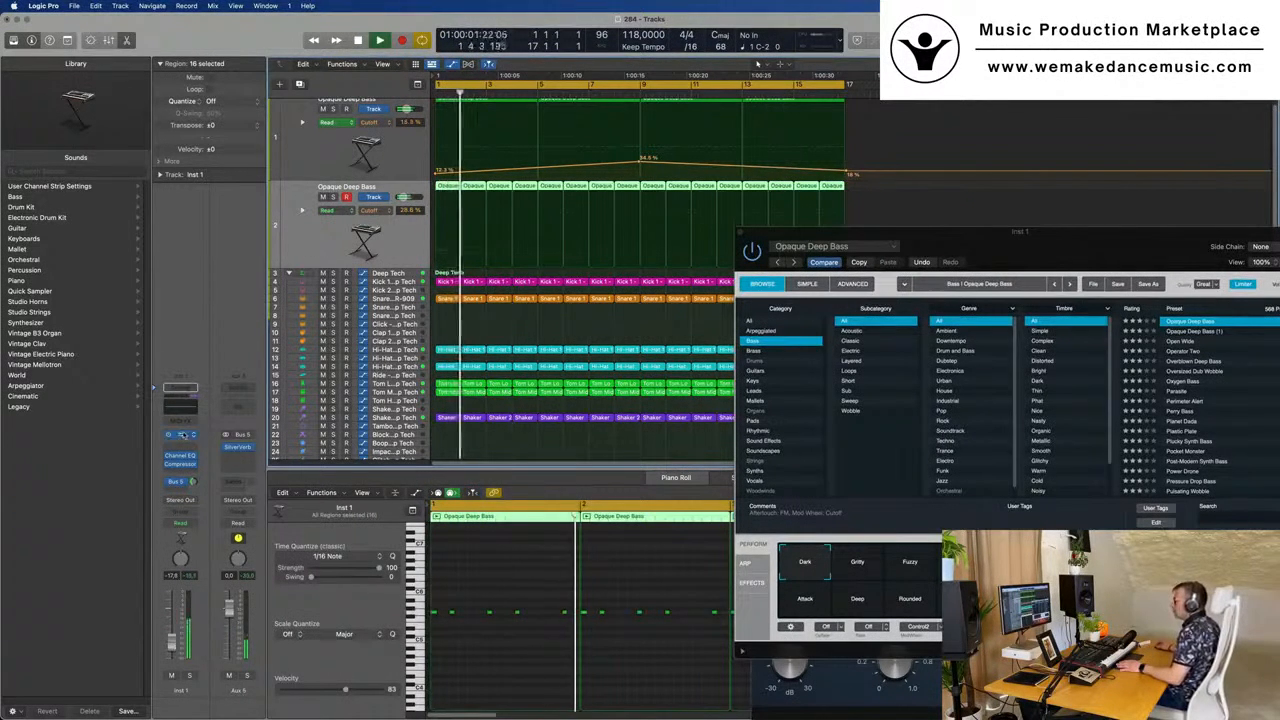
pyautogui.click(182, 392)
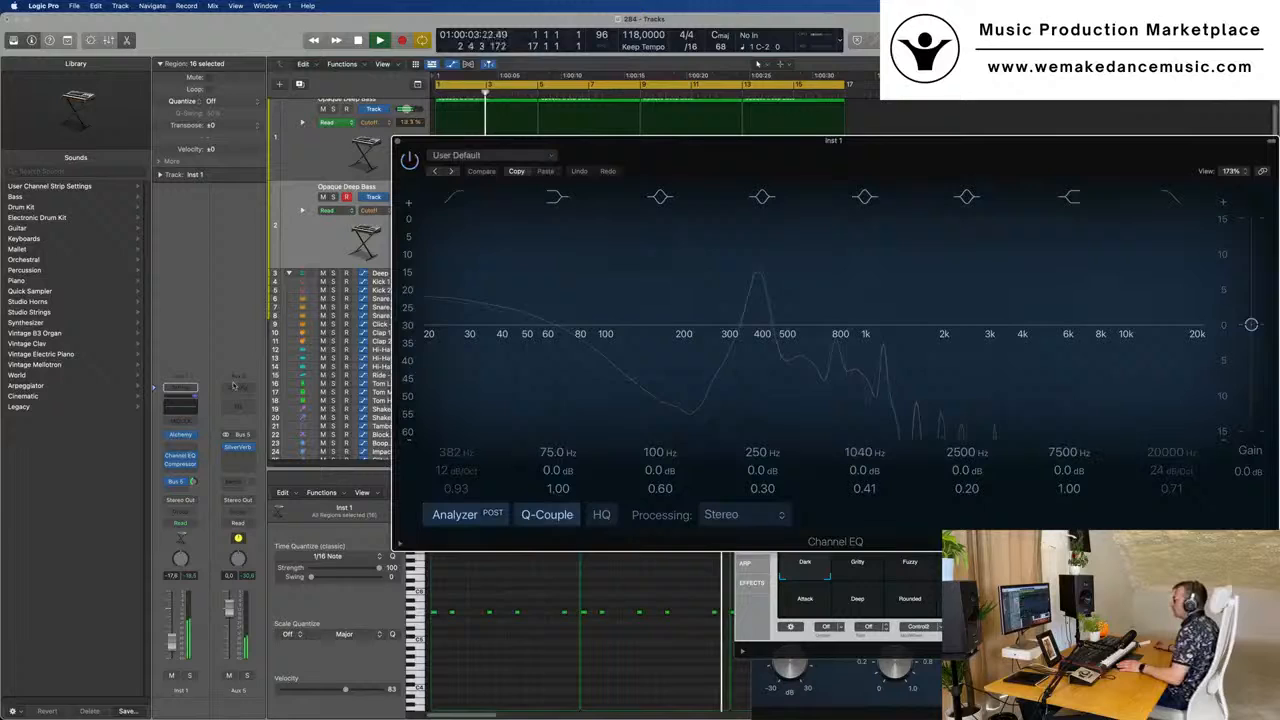
pyautogui.click(451, 195)
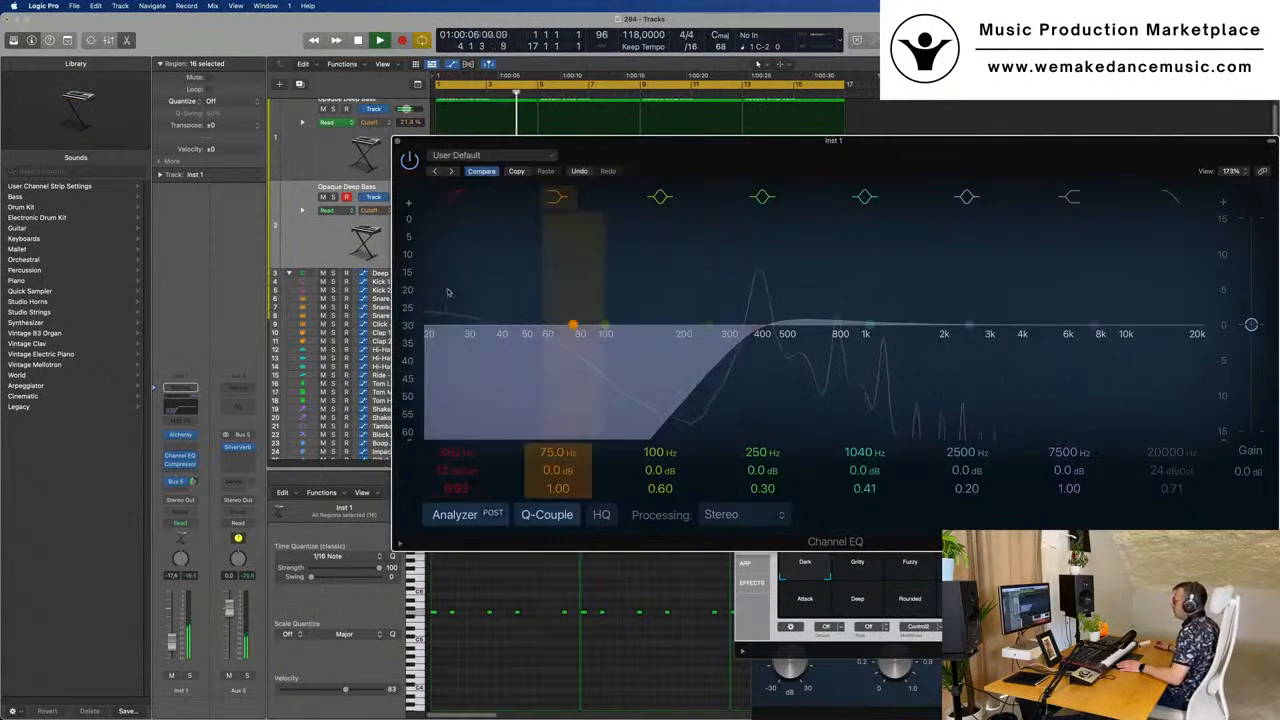
pyautogui.moveTo(743, 344); pyautogui.dragTo(716, 344)
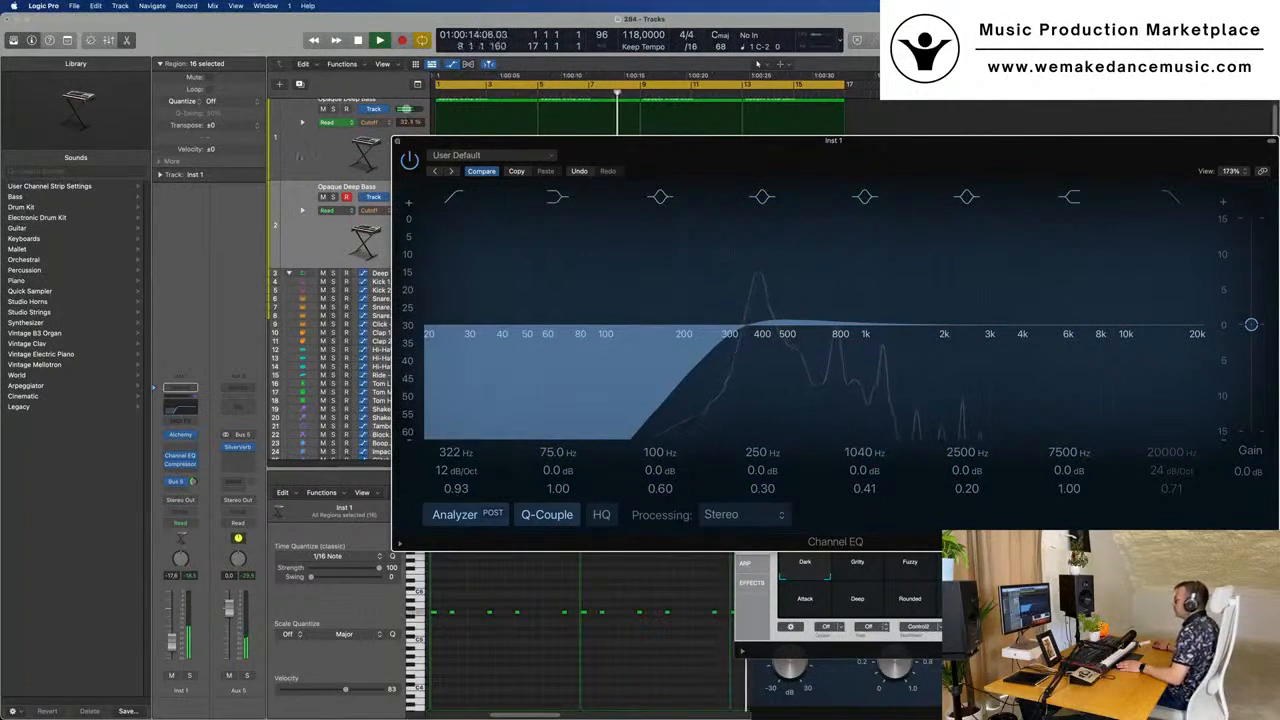
pyautogui.click(398, 142)
# - Duplicate the second bass track to create a third one with the same settings, moving Alchemy aside
pyautogui.moveTo(982, 243); pyautogui.dragTo(648, 264)
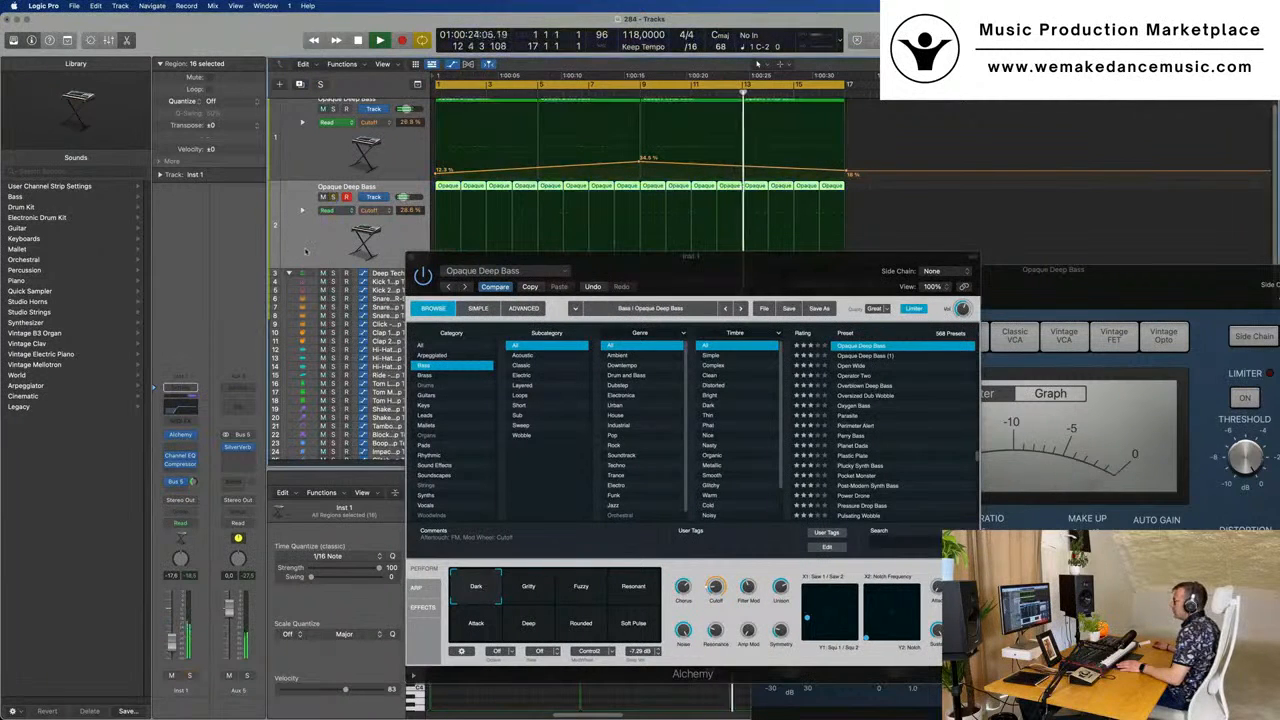
pyautogui.moveTo(762, 266); pyautogui.dragTo(882, 261)
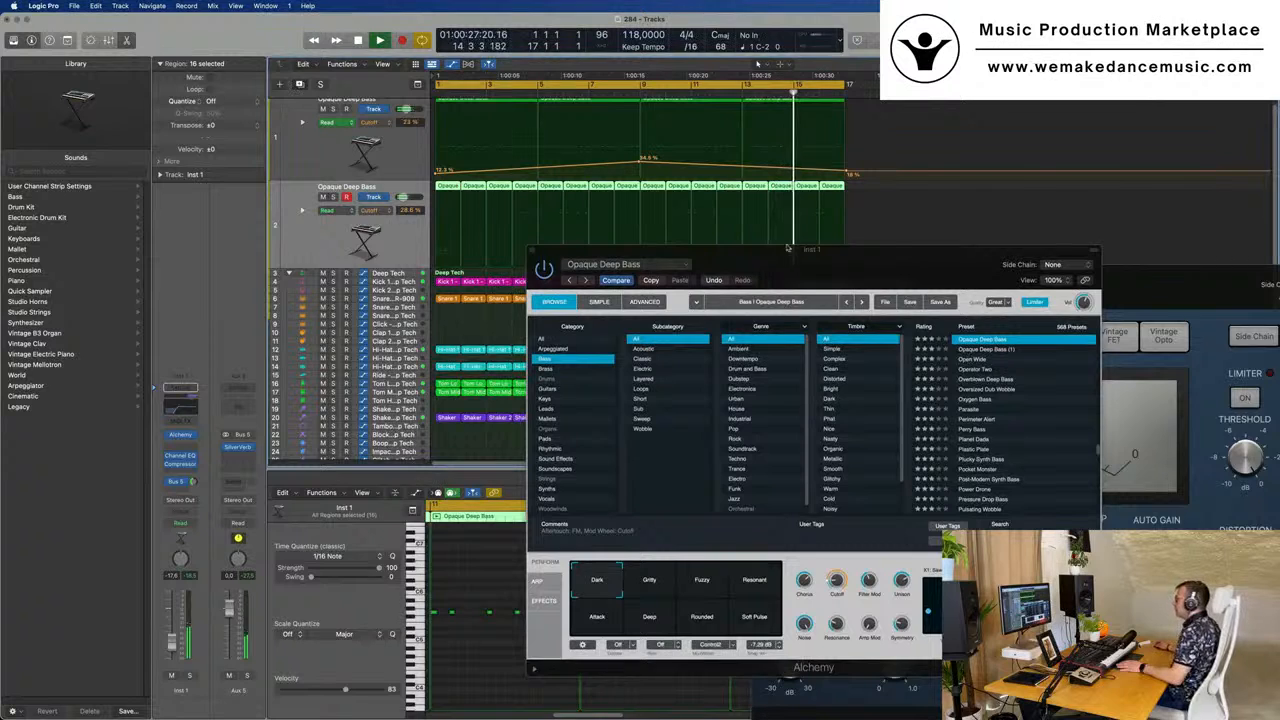
pyautogui.press('super+d')
pyautogui.moveTo(872, 264); pyautogui.dragTo(1158, 276)
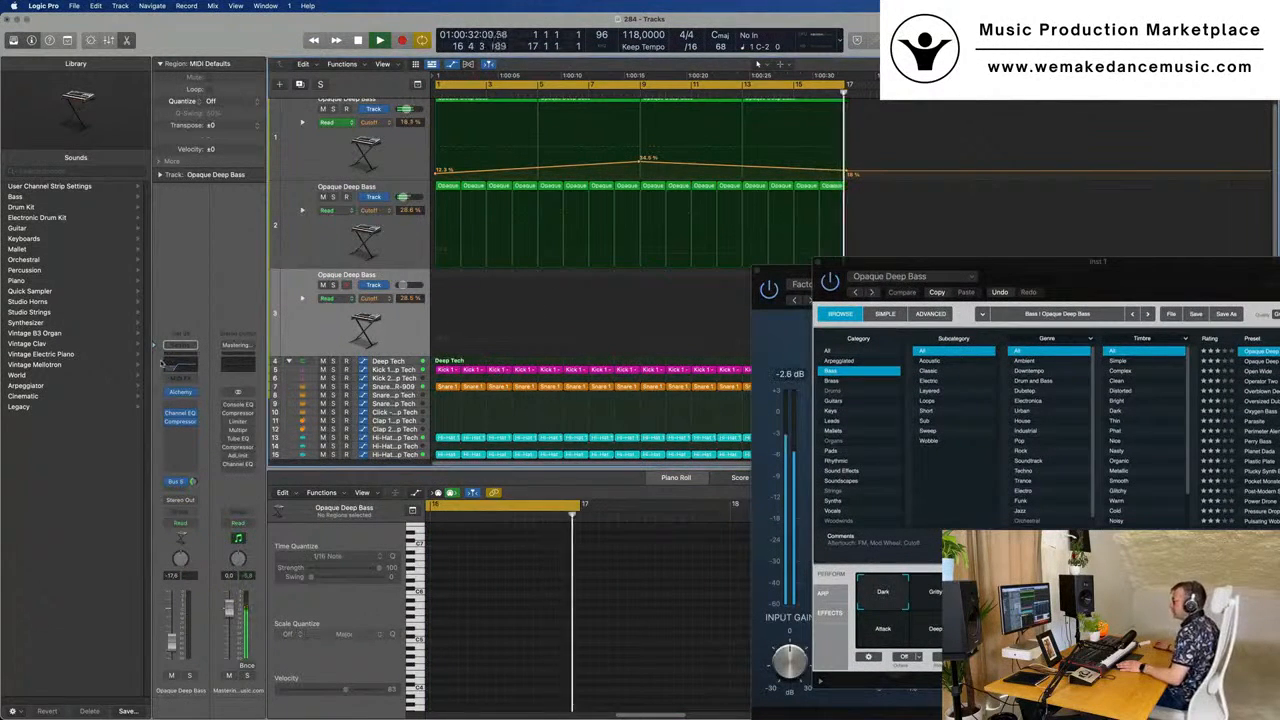
# - Change the 250 Hz band in the third bass track's Channel EQ to 550 Hz with a +0.2 dB gain
pyautogui.click(180, 413)
pyautogui.moveTo(918, 153); pyautogui.dragTo(977, 241)
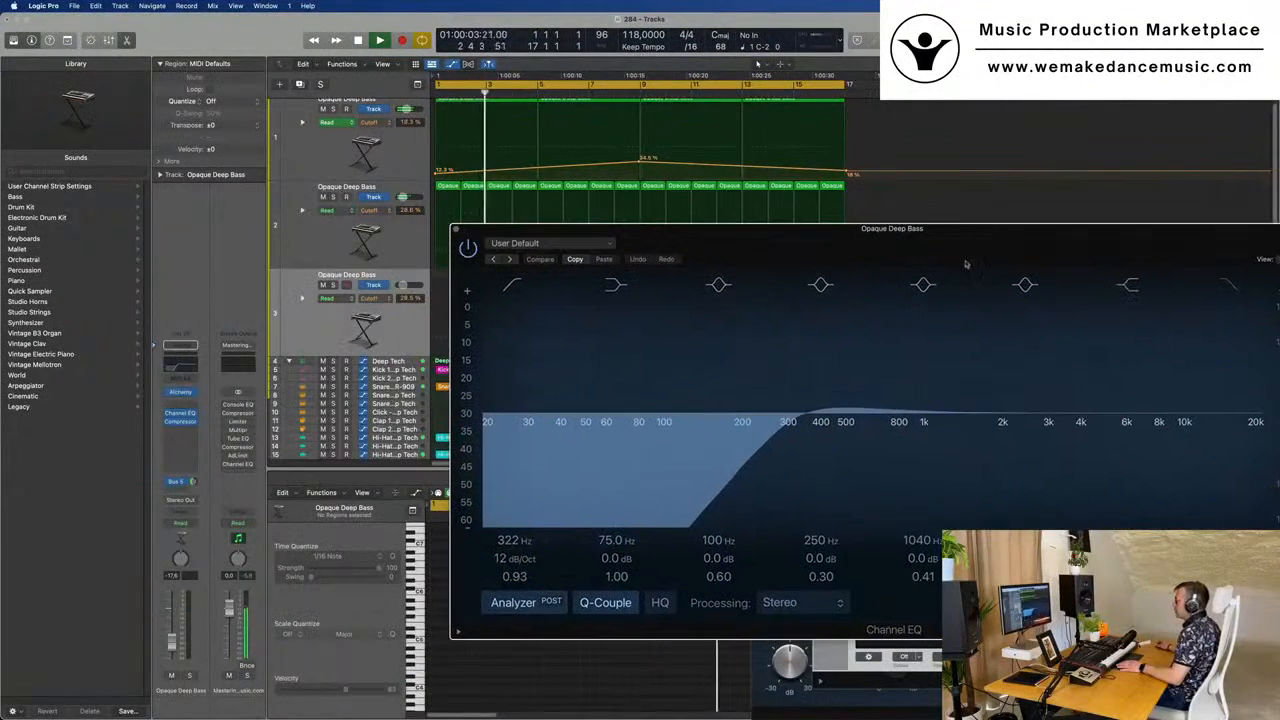
pyautogui.moveTo(805, 440); pyautogui.dragTo(869, 438)
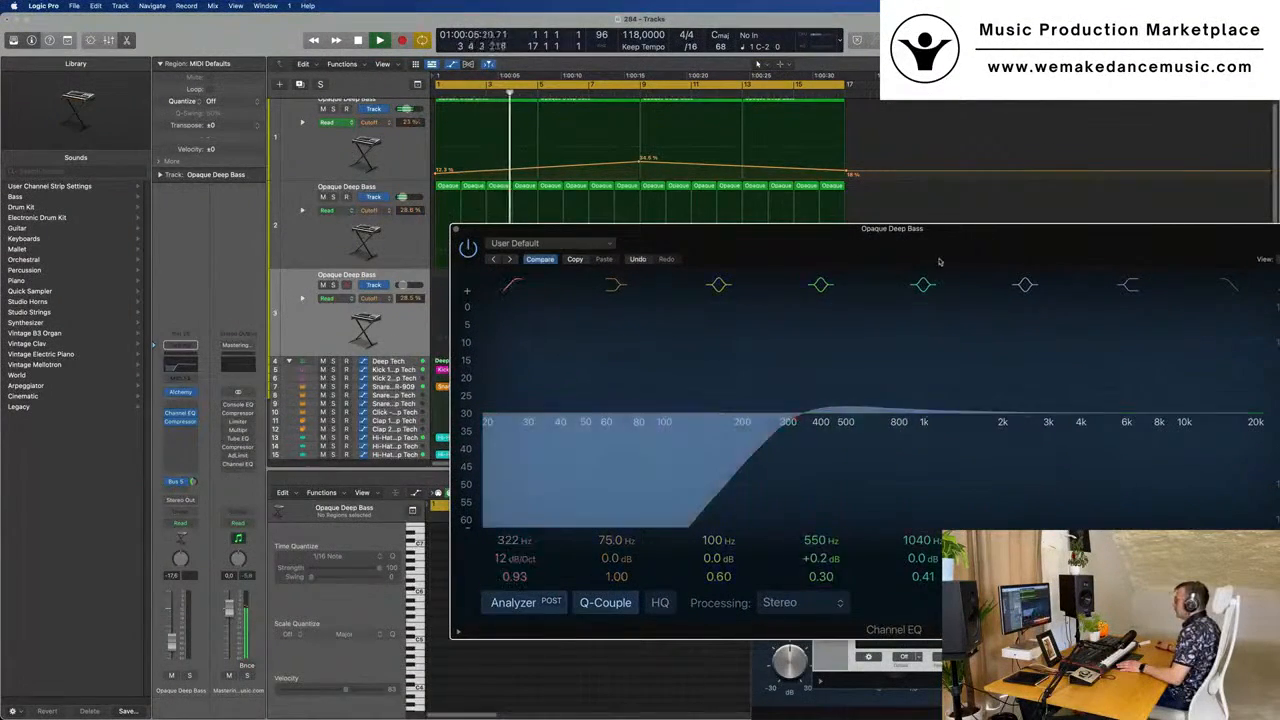
pyautogui.moveTo(940, 260); pyautogui.dragTo(521, 429)
# - Select the third bass track and open its Alchemy instrument, arranging the plug-in windows below the bass regions
pyautogui.click(375, 331)
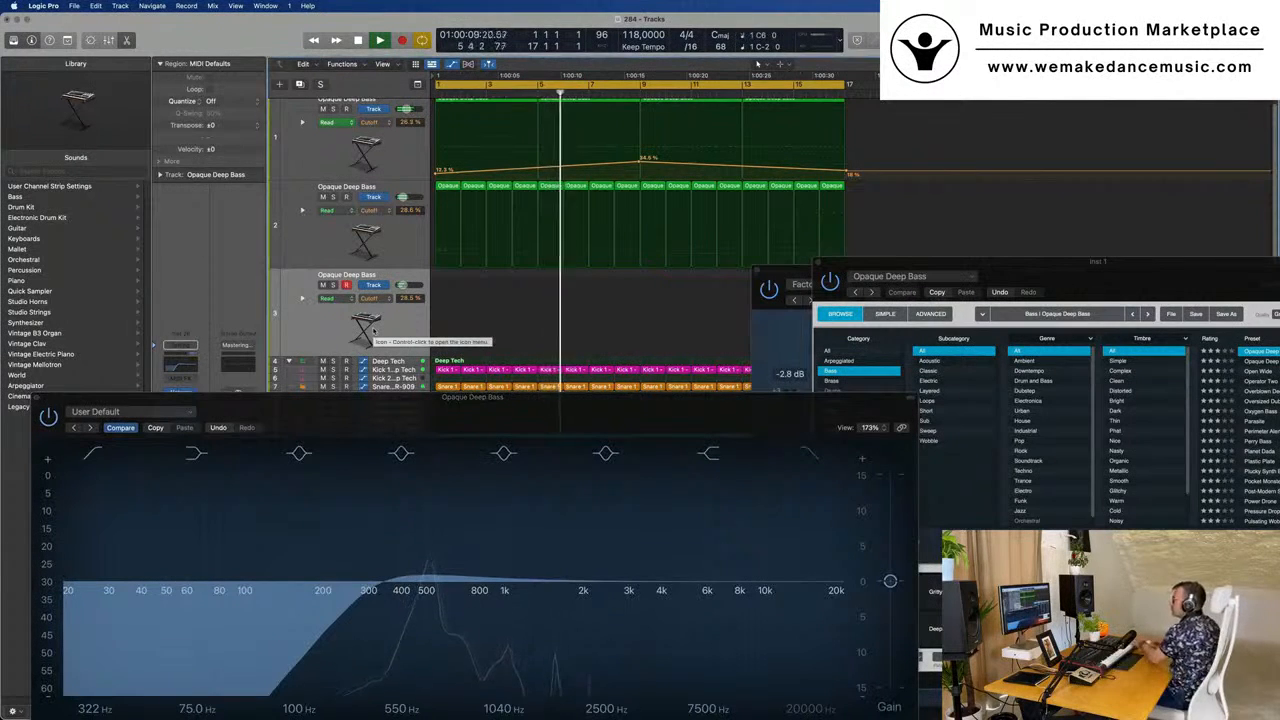
pyautogui.moveTo(477, 416); pyautogui.dragTo(858, 343)
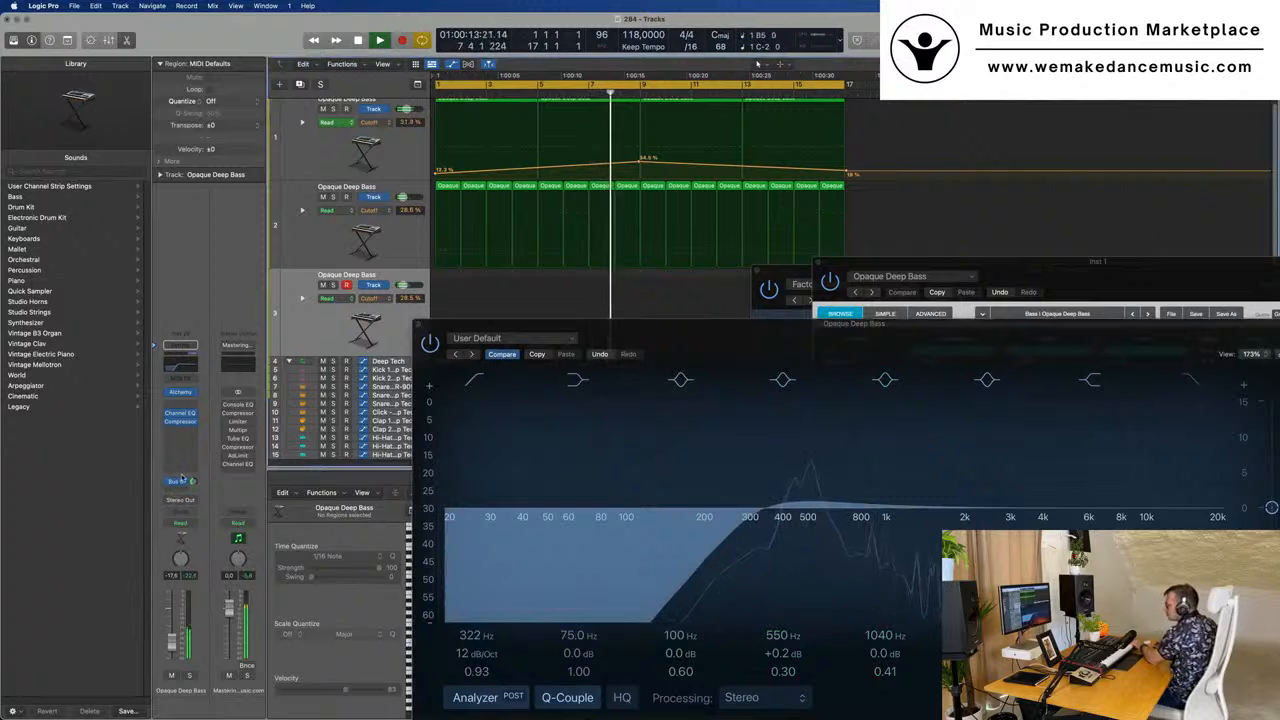
pyautogui.click(180, 392)
pyautogui.moveTo(550, 142); pyautogui.dragTo(624, 204)
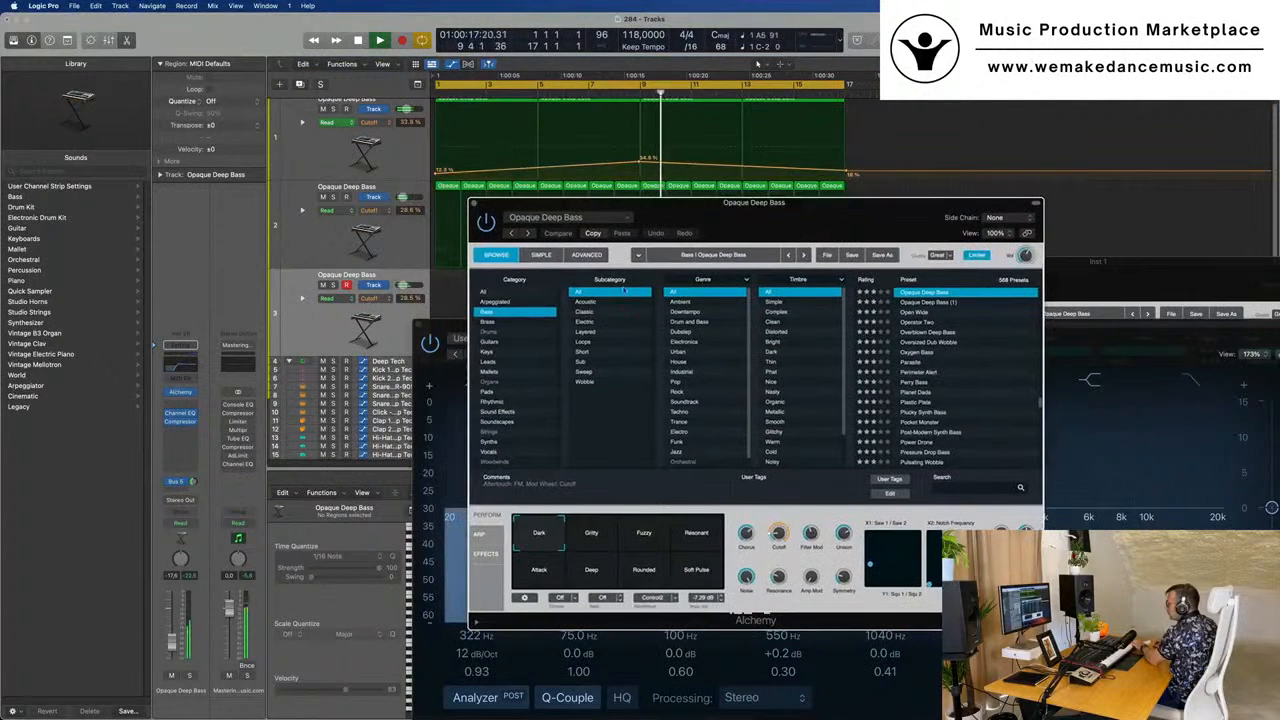
# - Audition Alchemy's Gritty snapshot on the third bass track, return to Dark, and show the advanced synthesis controls
pyautogui.click(590, 538)
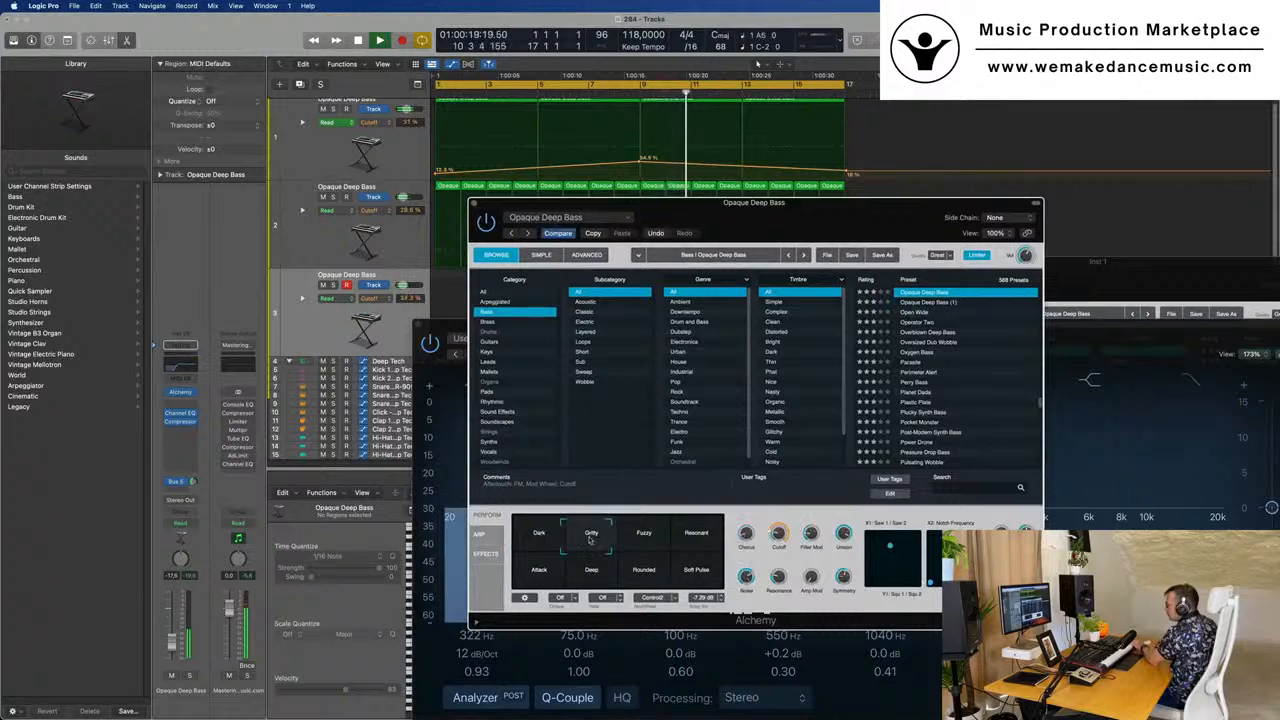
pyautogui.moveTo(488, 535); pyautogui.dragTo(490, 535)
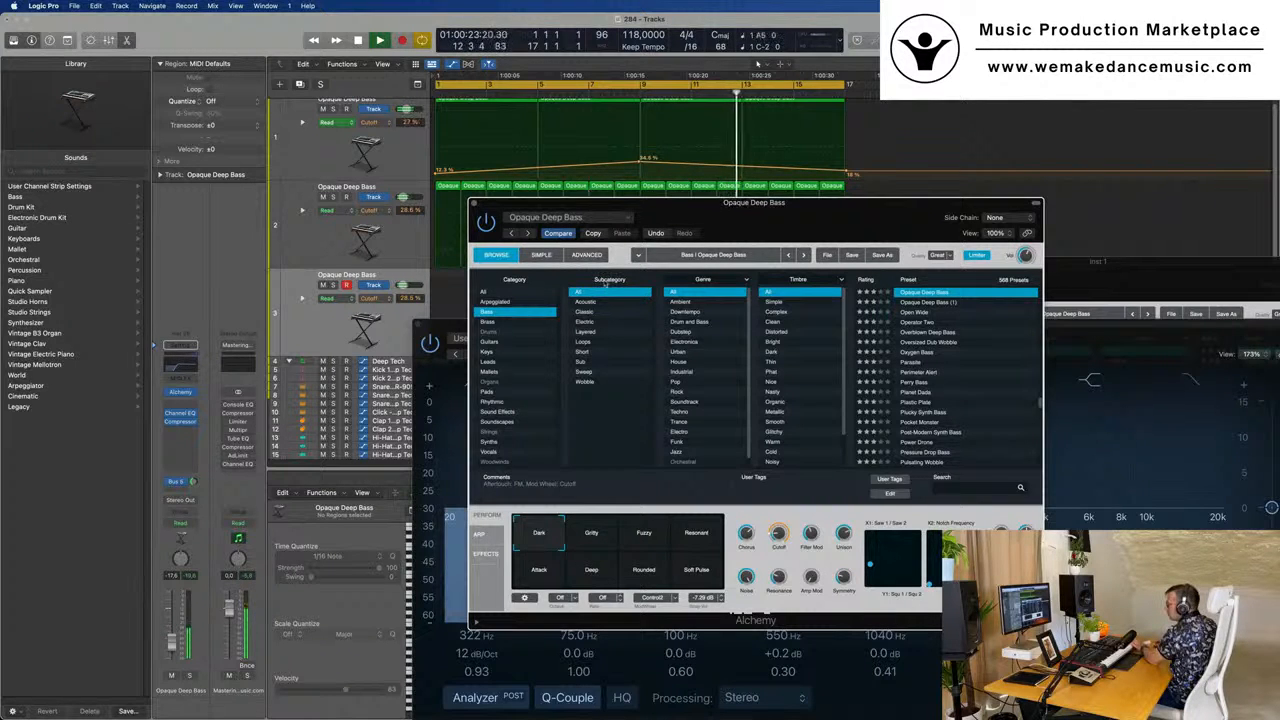
pyautogui.click(586, 255)
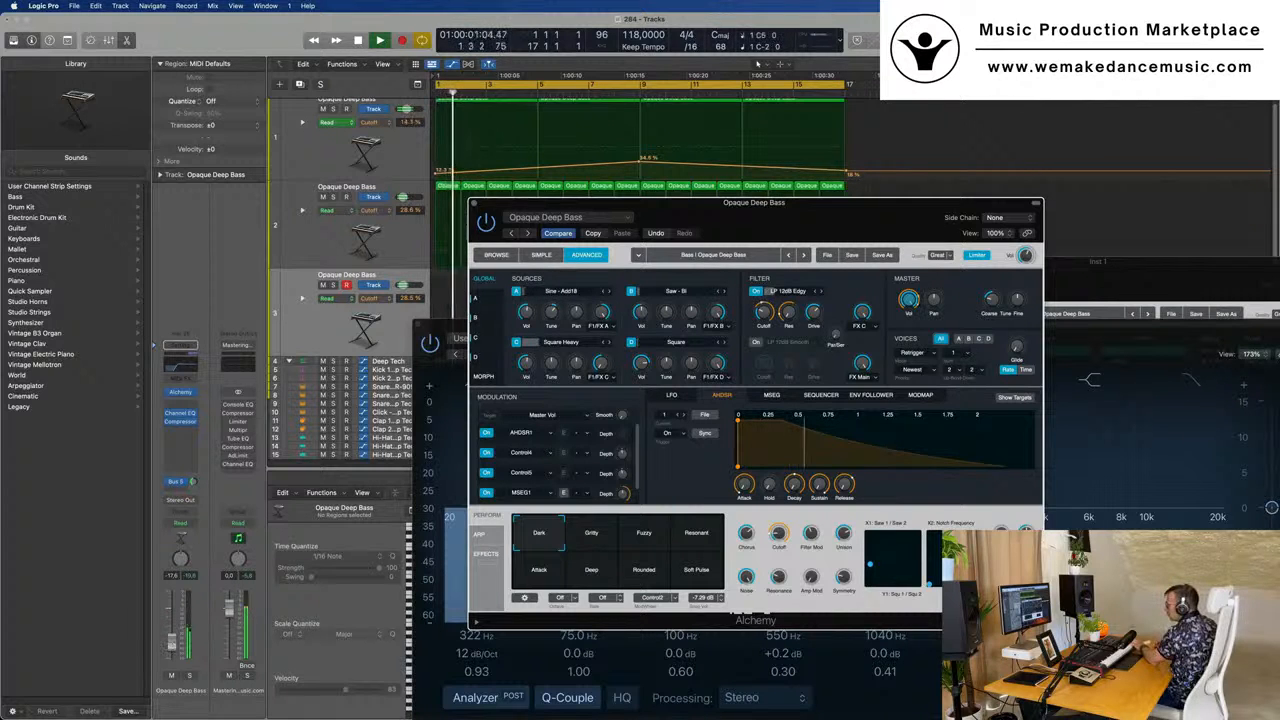
# - Raise the third bass track's volume to -14.0 dB and record a four-bar bass part quantized to 1/16 notes
pyautogui.moveTo(171, 643); pyautogui.dragTo(171, 636)
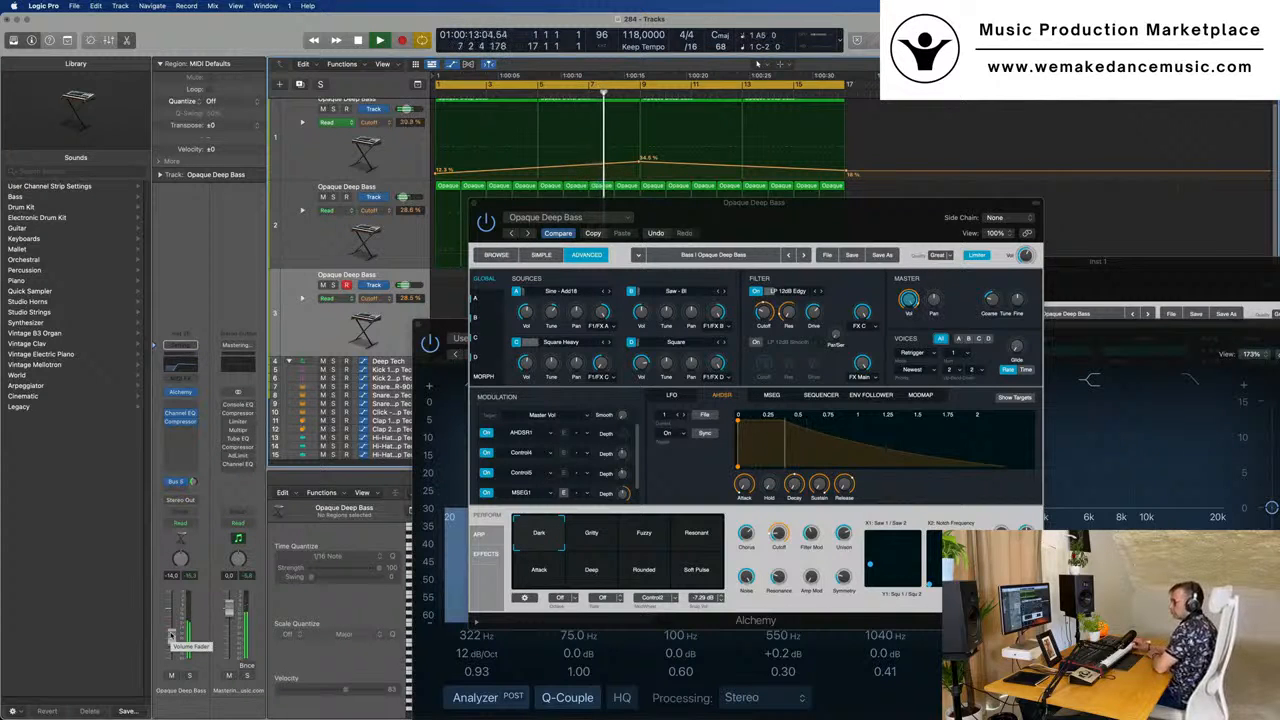
pyautogui.press('r')
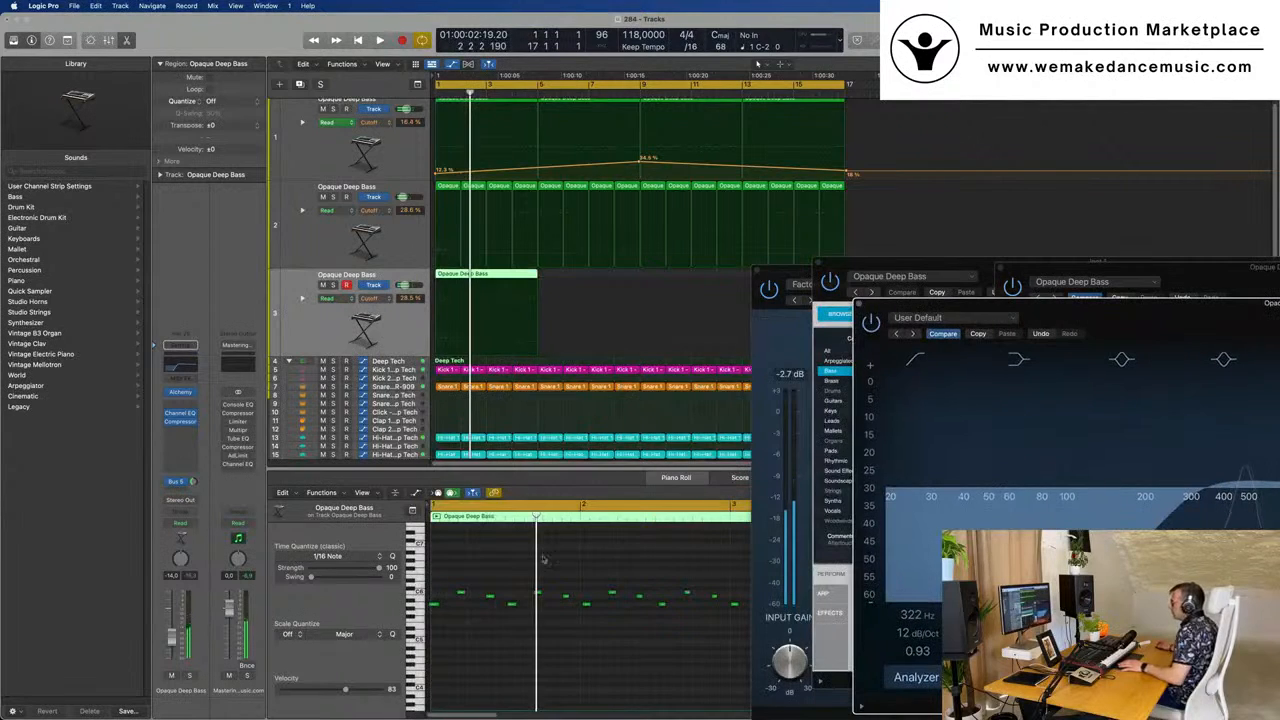
pyautogui.click(577, 663)
pyautogui.press('space')
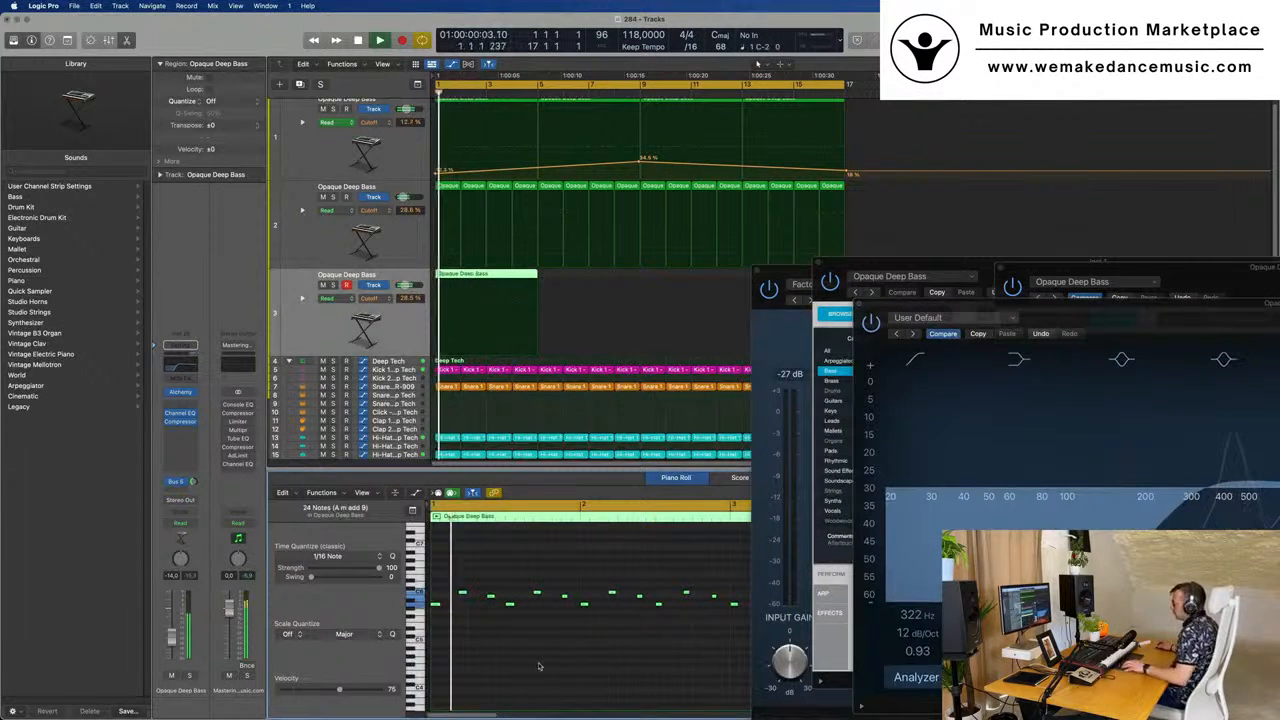
pyautogui.hscroll(-1, 541, 664)
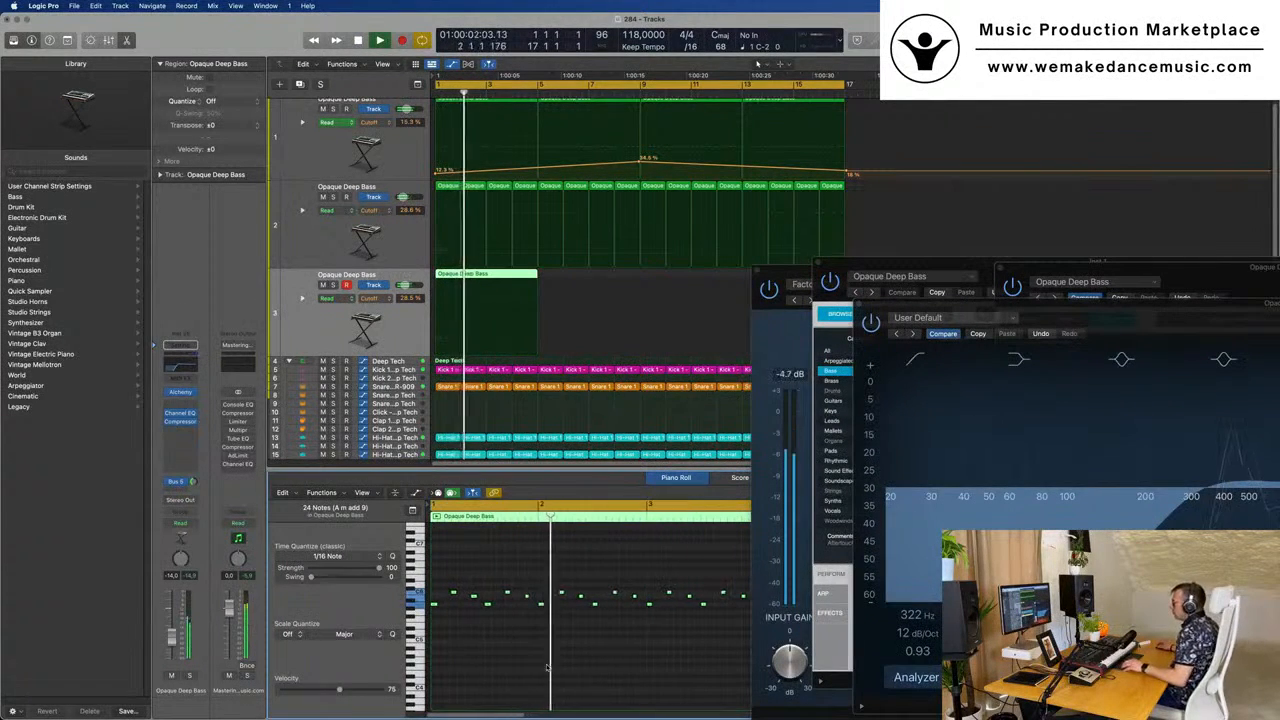
pyautogui.press('Return')
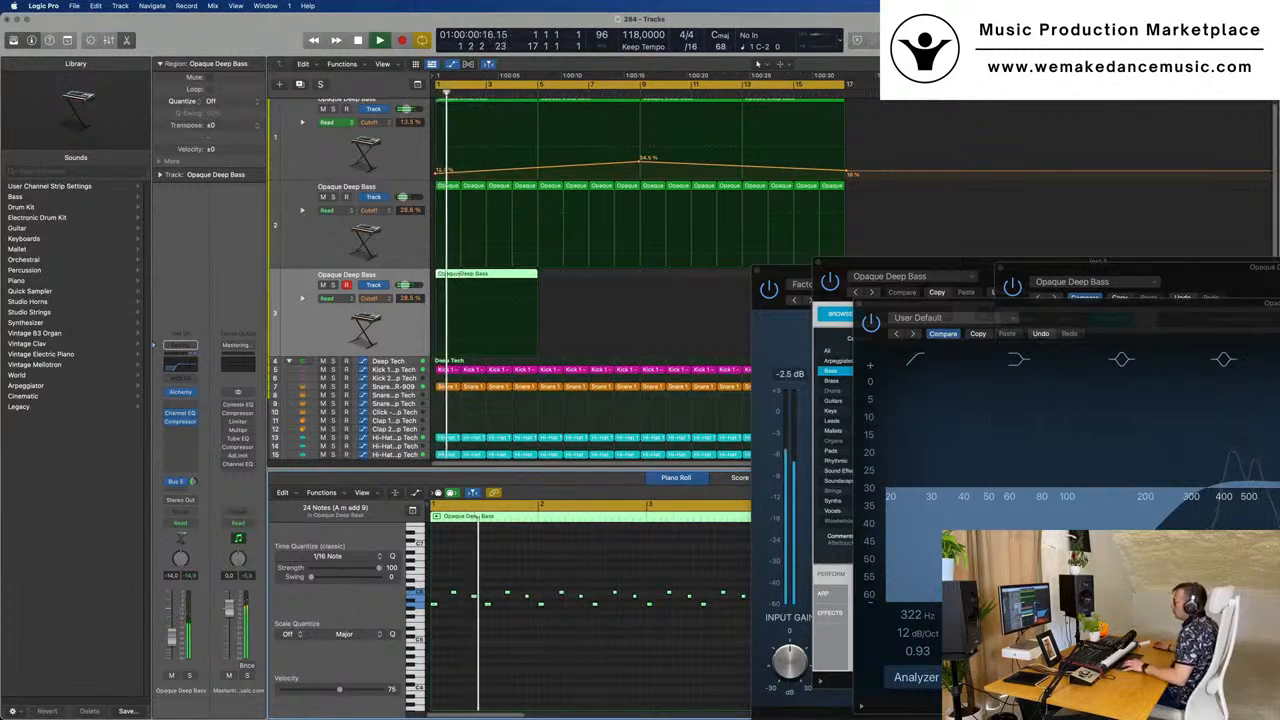
# - Trim the recorded region on the third bass track to its first bar, deleting the rest, and move the covering Alchemy window aside
pyautogui.keyDown('super'); pyautogui.doubleClick(462, 277); pyautogui.keyUp('super')
pyautogui.press('Delete')
pyautogui.press('Return')
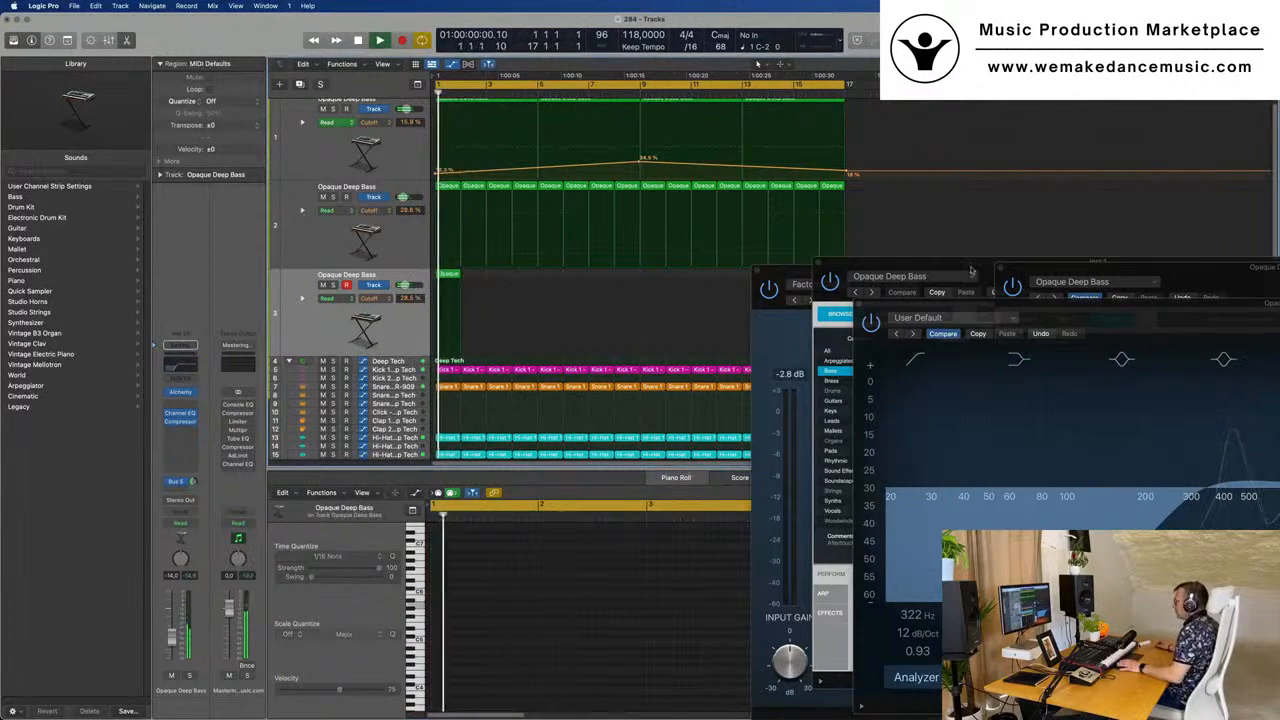
pyautogui.moveTo(965, 266); pyautogui.dragTo(840, 327)
pyautogui.press('Return')
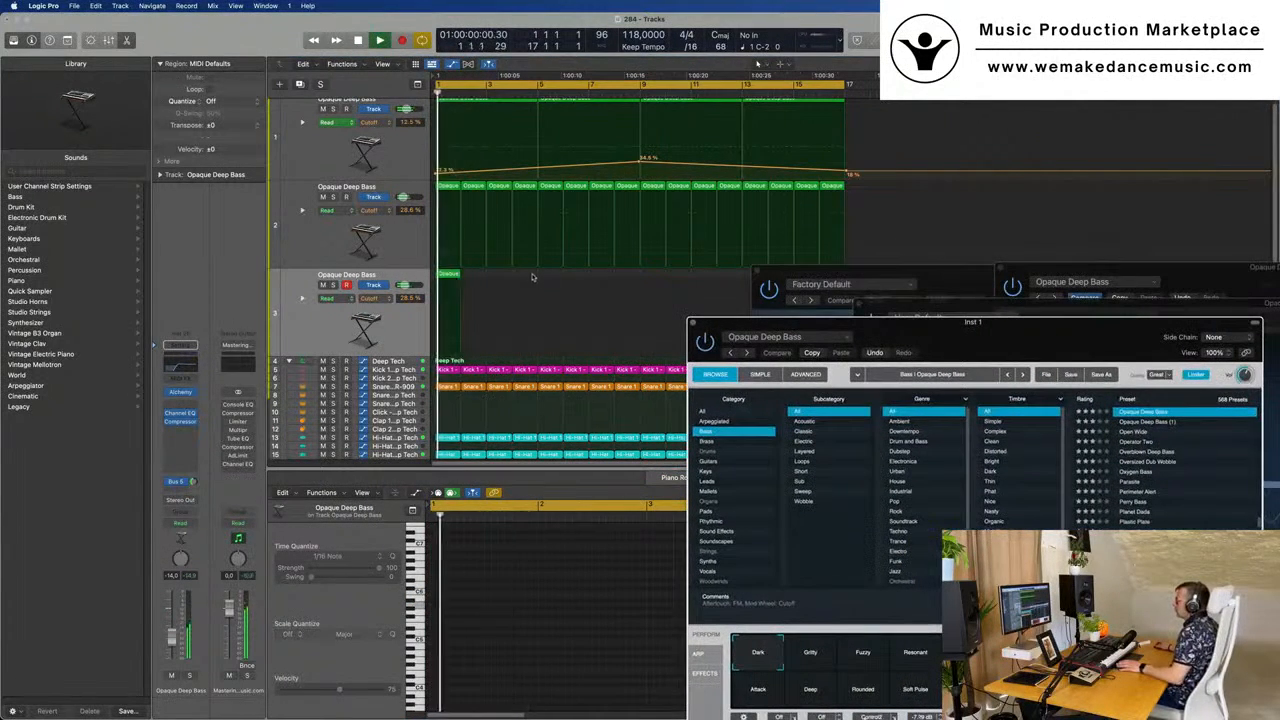
# - Repeat the one-bar region along the third bass track until it fills the arrangement up to bar 17
pyautogui.click(450, 276)
pyautogui.press('super+r')
pyautogui.press('super+r')
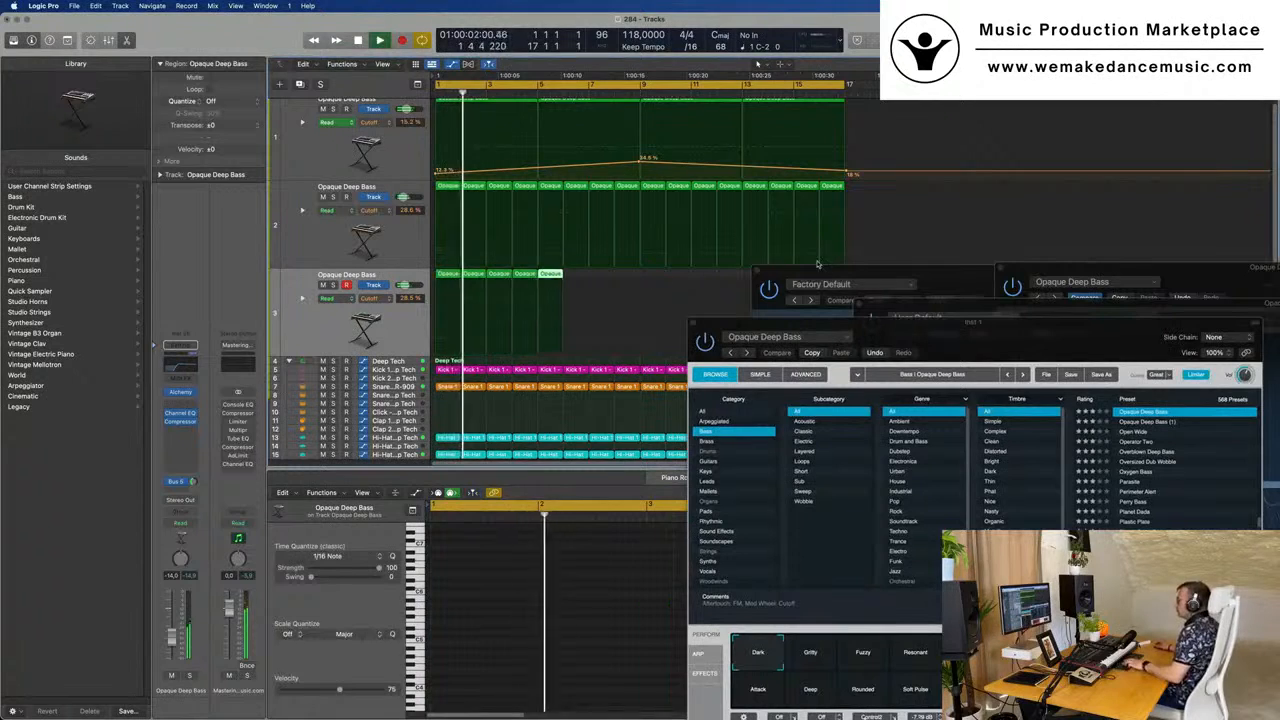
pyautogui.press('super+r')
pyautogui.press('super+r')
pyautogui.press('super+r')
pyautogui.press('super+r')
pyautogui.press('super+r')
pyautogui.press('super+r')
pyautogui.press('super+r')
pyautogui.press('super+r')
pyautogui.press('super+r')
pyautogui.press('super+r')
pyautogui.press('super+r')
pyautogui.press('super+r')
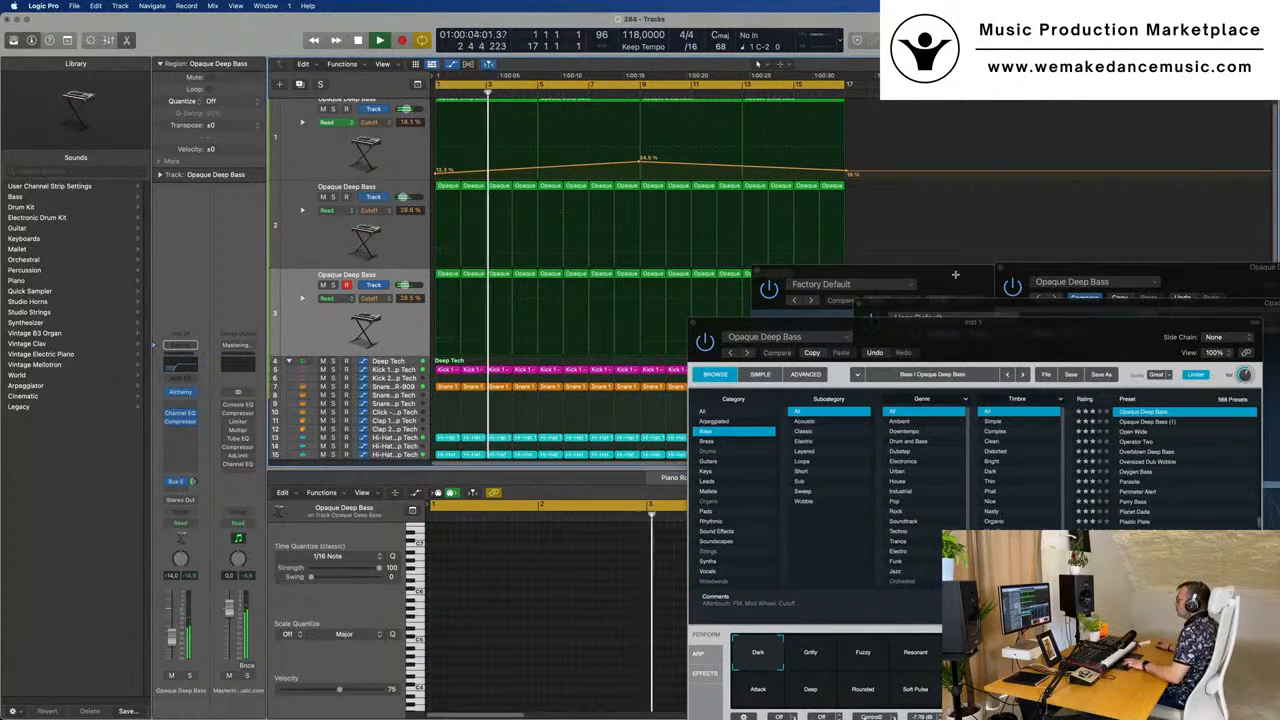
# - Clear the Compressor and Inst 1 Alchemy windows from the arrangement and select all regions on the third bass track
pyautogui.moveTo(955, 274); pyautogui.dragTo(1135, 294)
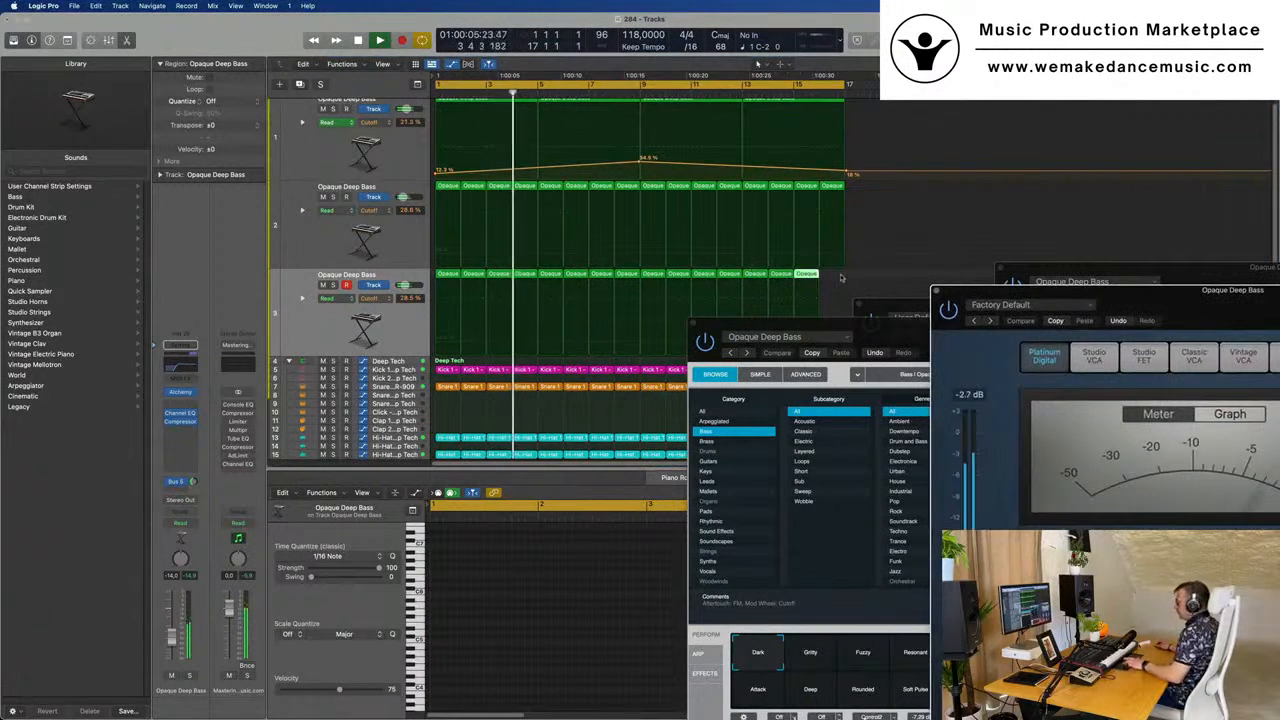
pyautogui.moveTo(804, 323); pyautogui.dragTo(769, 131)
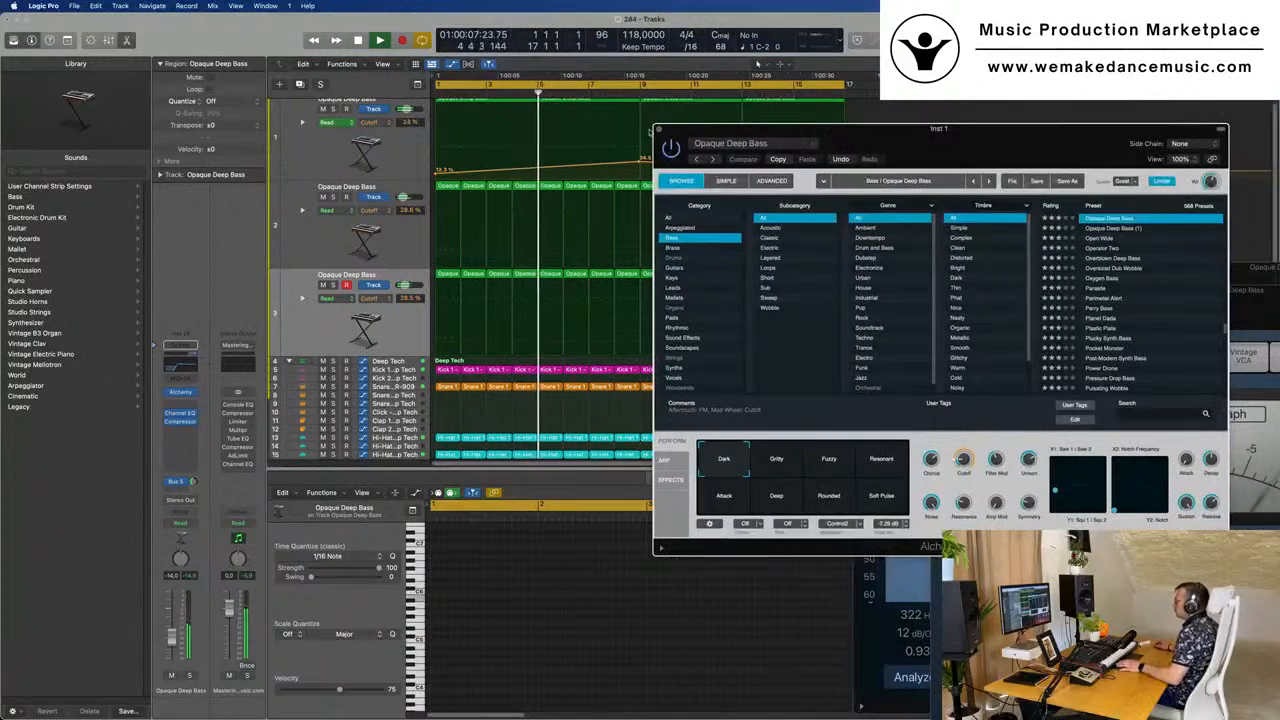
pyautogui.click(657, 129)
pyautogui.click(302, 332)
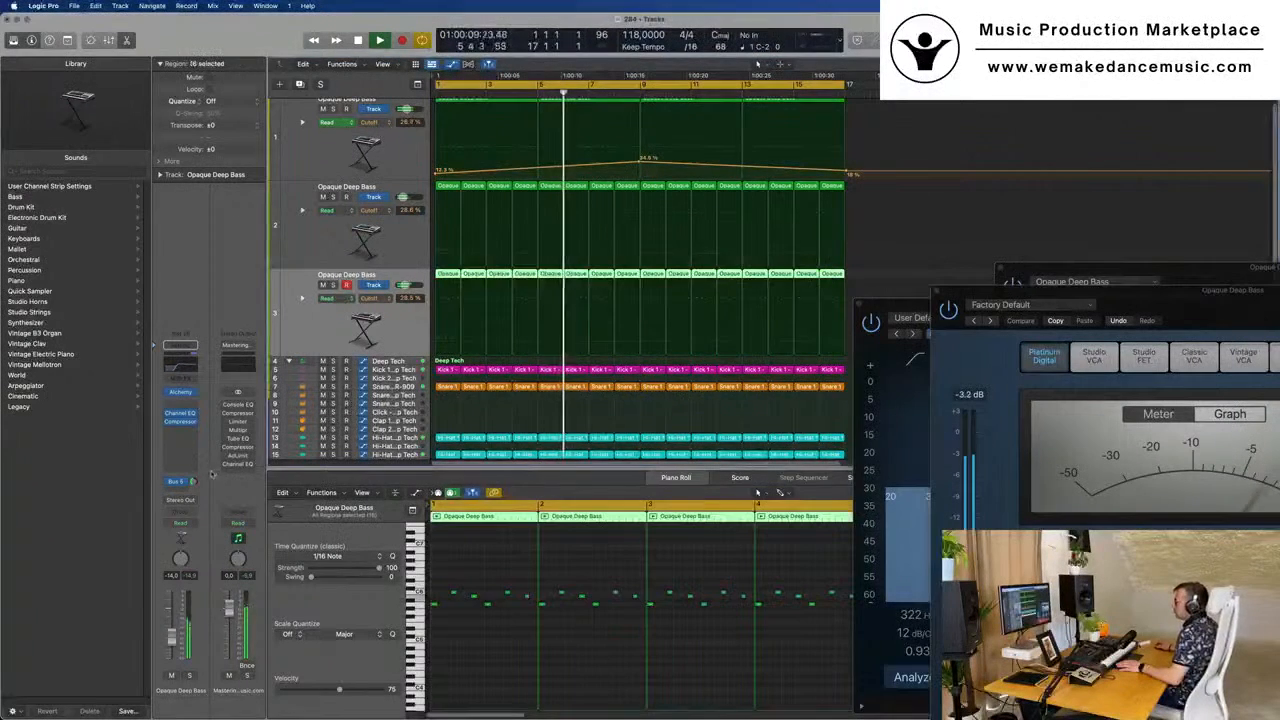
# - In the third bass track's Alchemy, shorten the AHDSR 1 envelope's decay and set the Cutoff to 40%
pyautogui.click(180, 393)
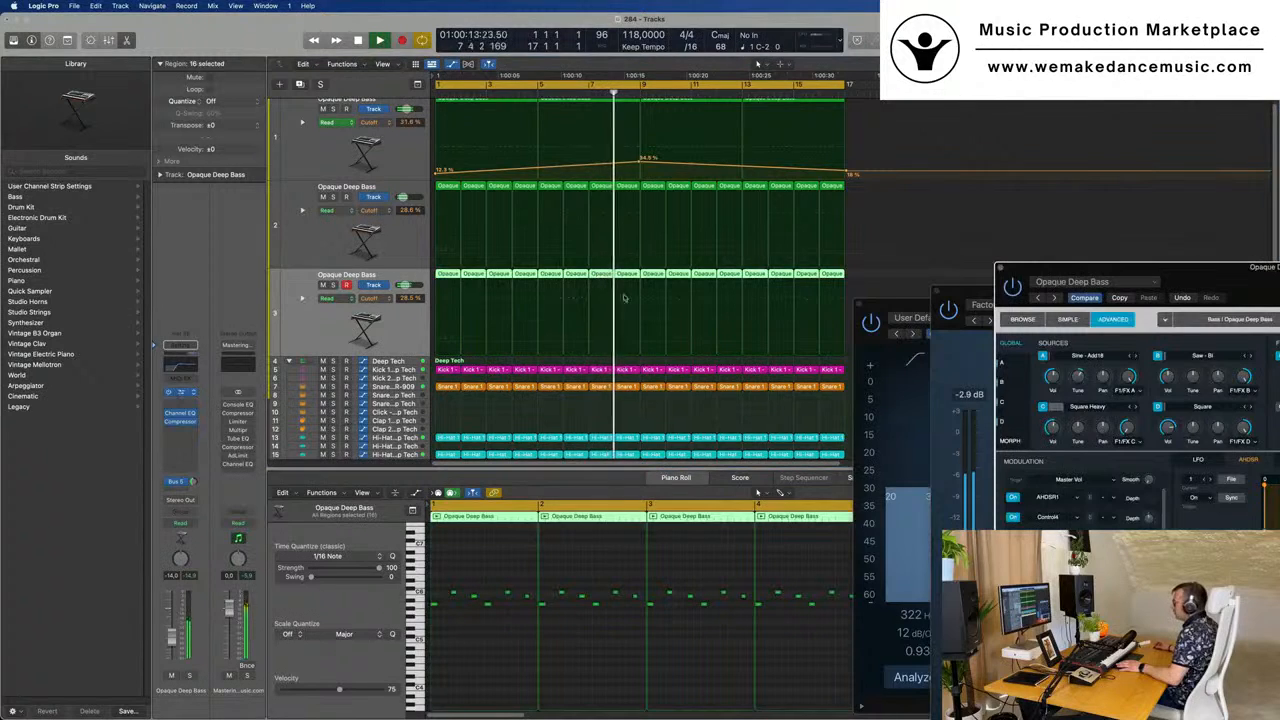
pyautogui.moveTo(1165, 281); pyautogui.dragTo(635, 195)
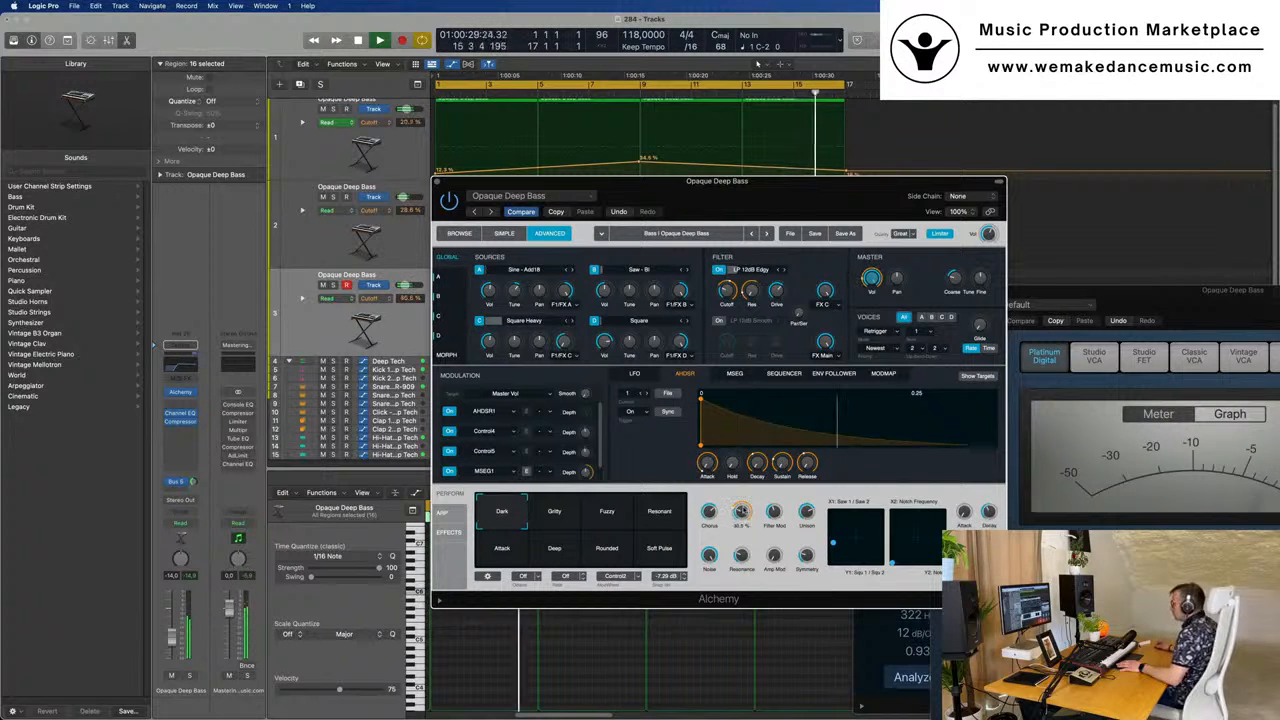
pyautogui.moveTo(803, 204); pyautogui.dragTo(846, 202)
# - Adjust the third bass track's Bus 5 send and add a Channel EQ on Aux 5 with a 12 dB/Oct low cut at 448 Hz
pyautogui.click(194, 482)
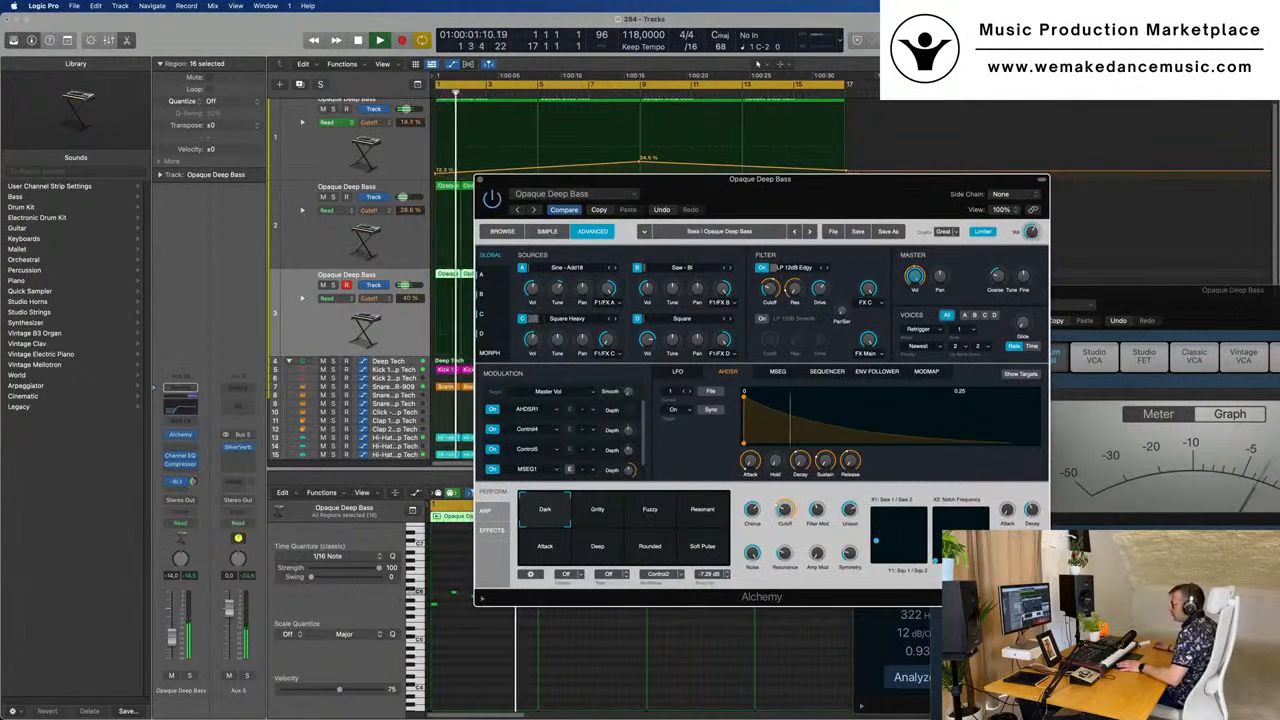
pyautogui.moveTo(194, 482); pyautogui.dragTo(195, 486)
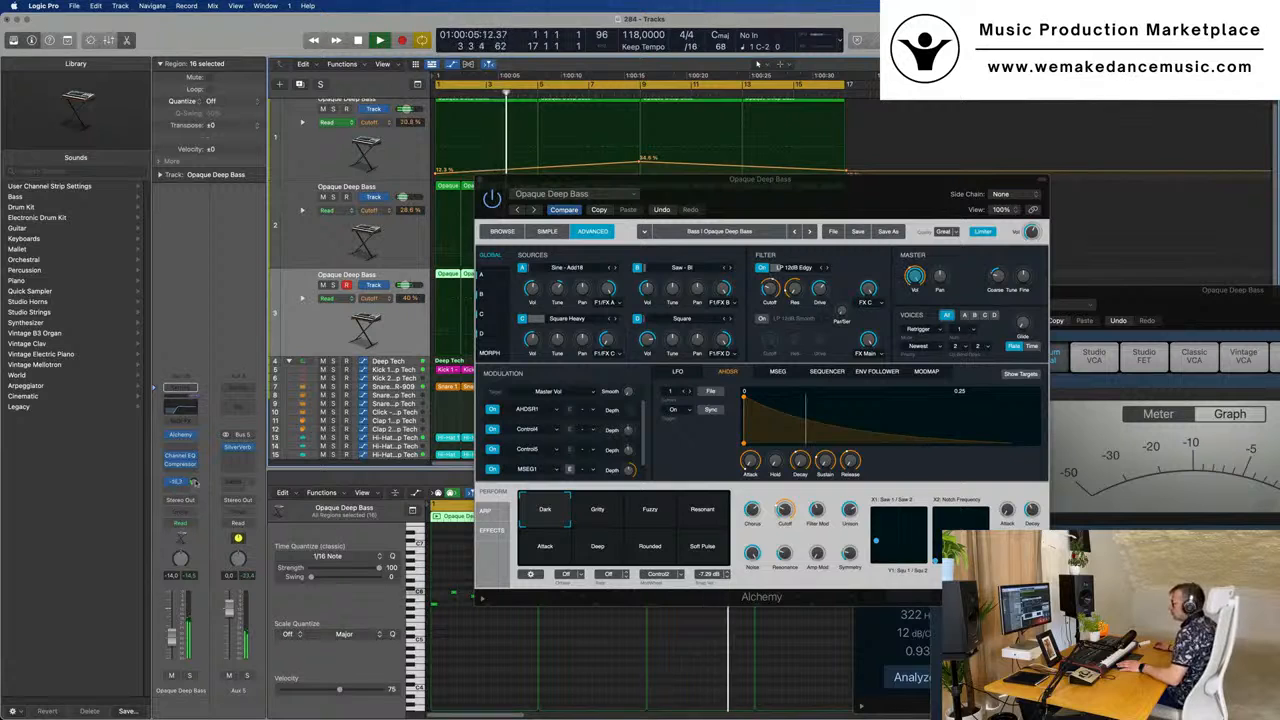
pyautogui.doubleClick(239, 398)
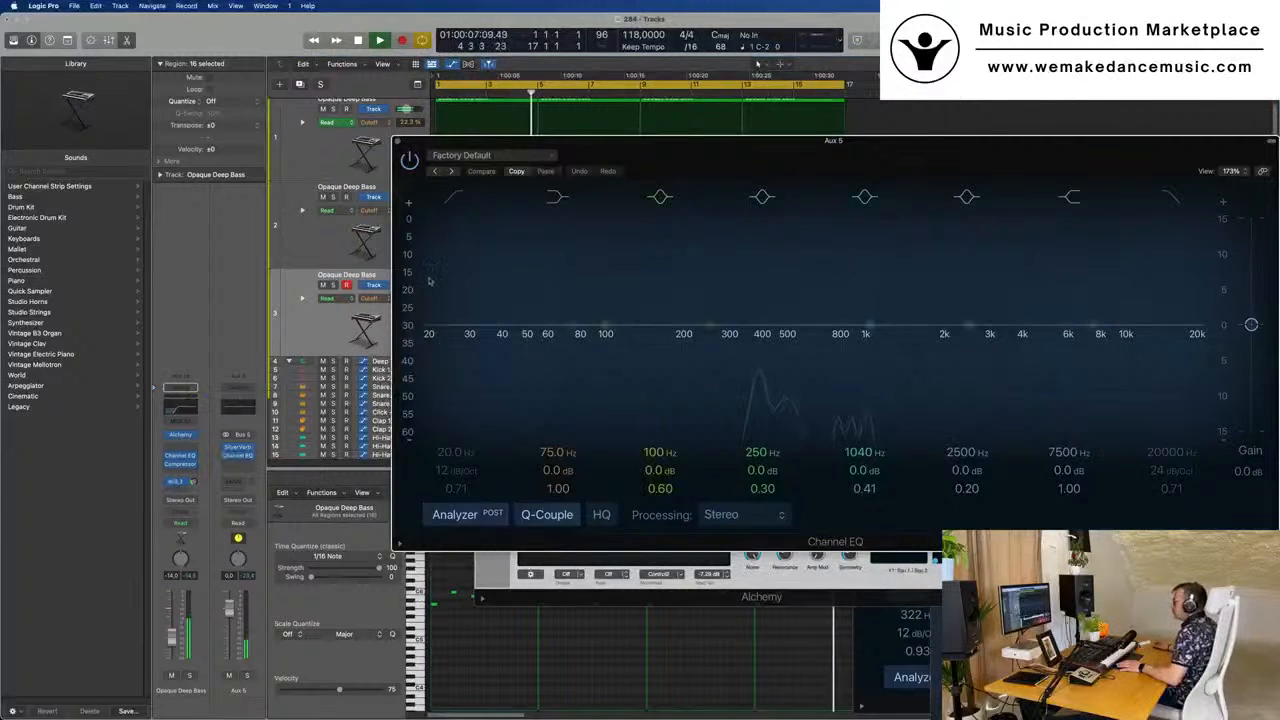
pyautogui.click(450, 198)
pyautogui.moveTo(462, 288); pyautogui.dragTo(811, 246)
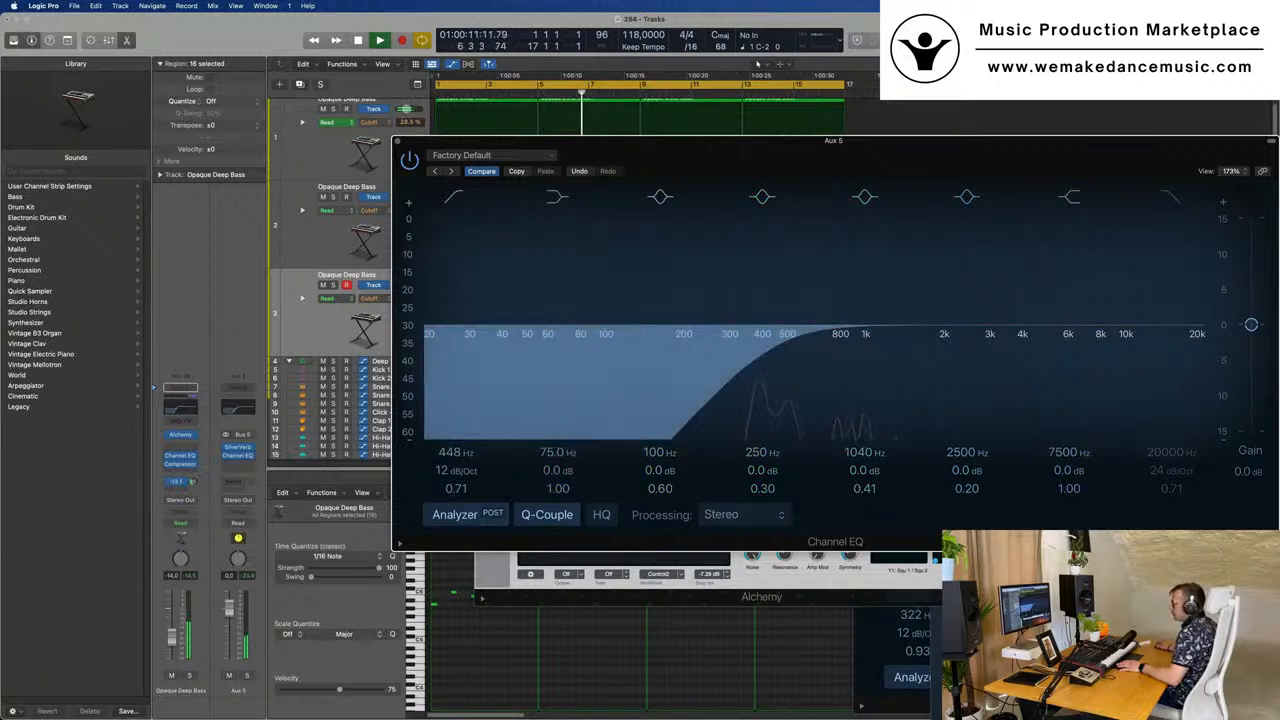
# - Copy the third bass track's Compressor onto Aux 5 after the Channel EQ and set its threshold to -23.0 dB
pyautogui.click(181, 463)
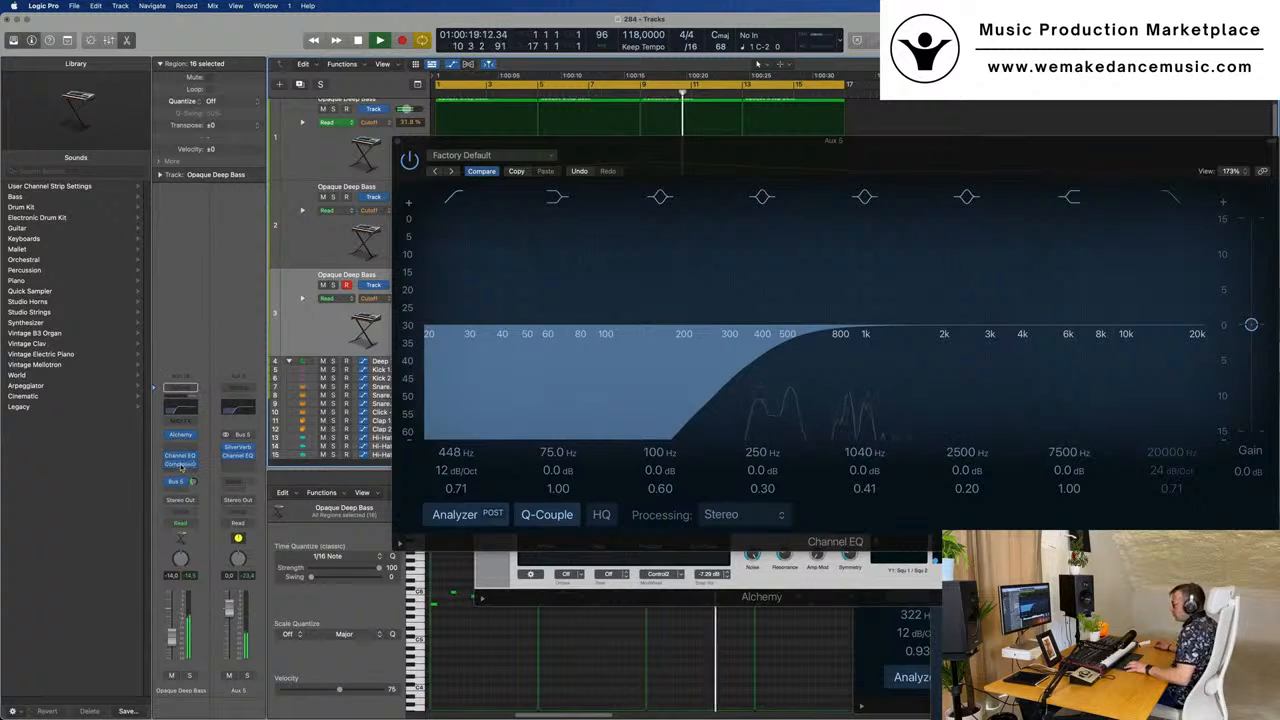
pyautogui.moveTo(181, 465); pyautogui.dragTo(236, 469)
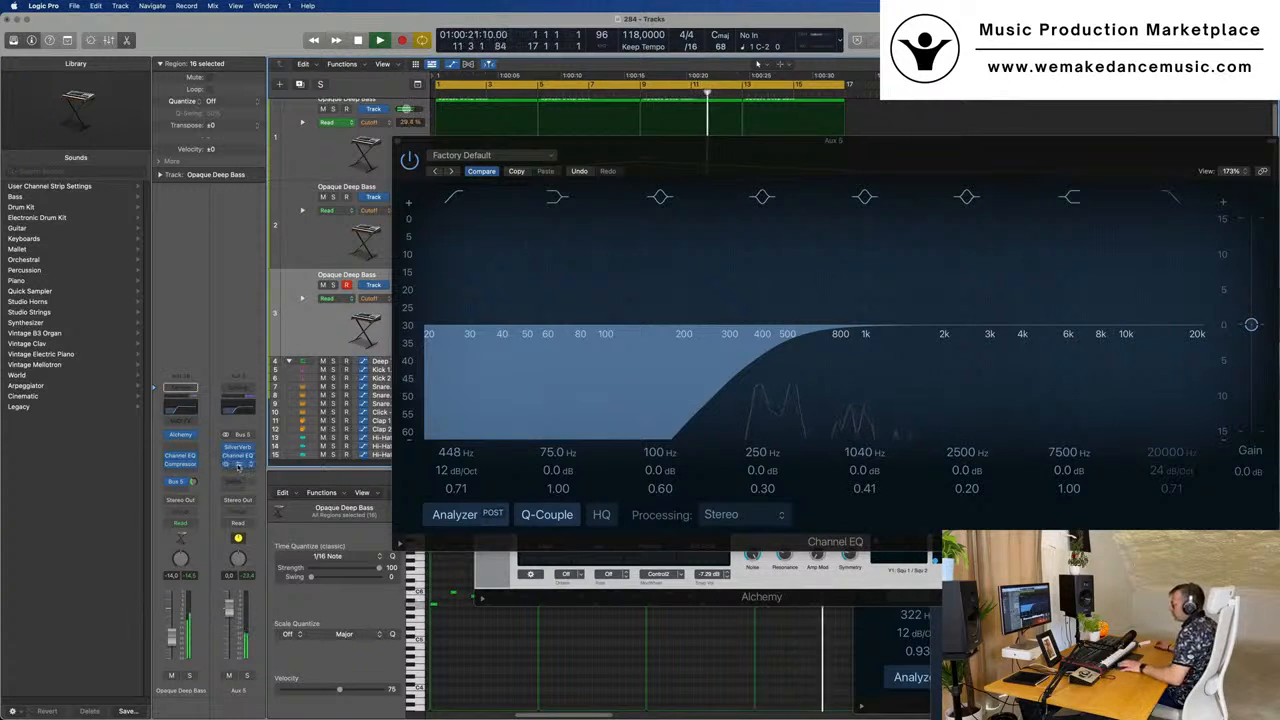
pyautogui.click(238, 465)
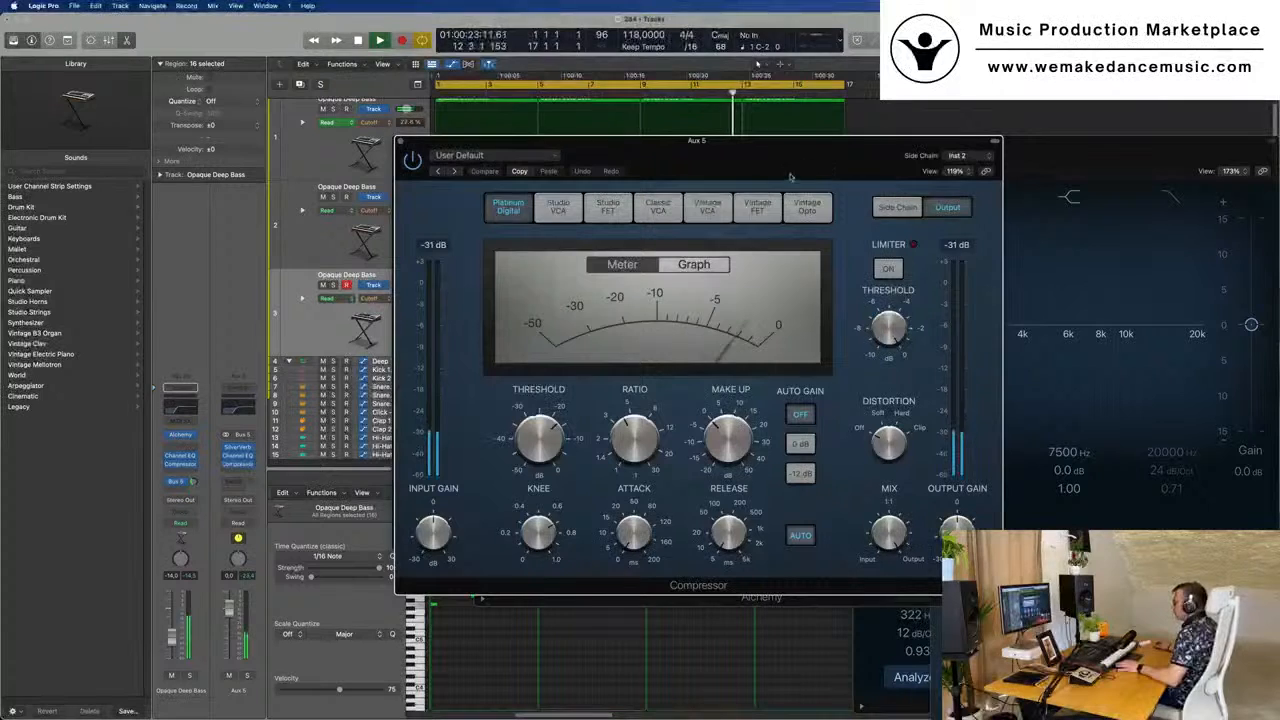
pyautogui.moveTo(784, 160); pyautogui.dragTo(798, 160)
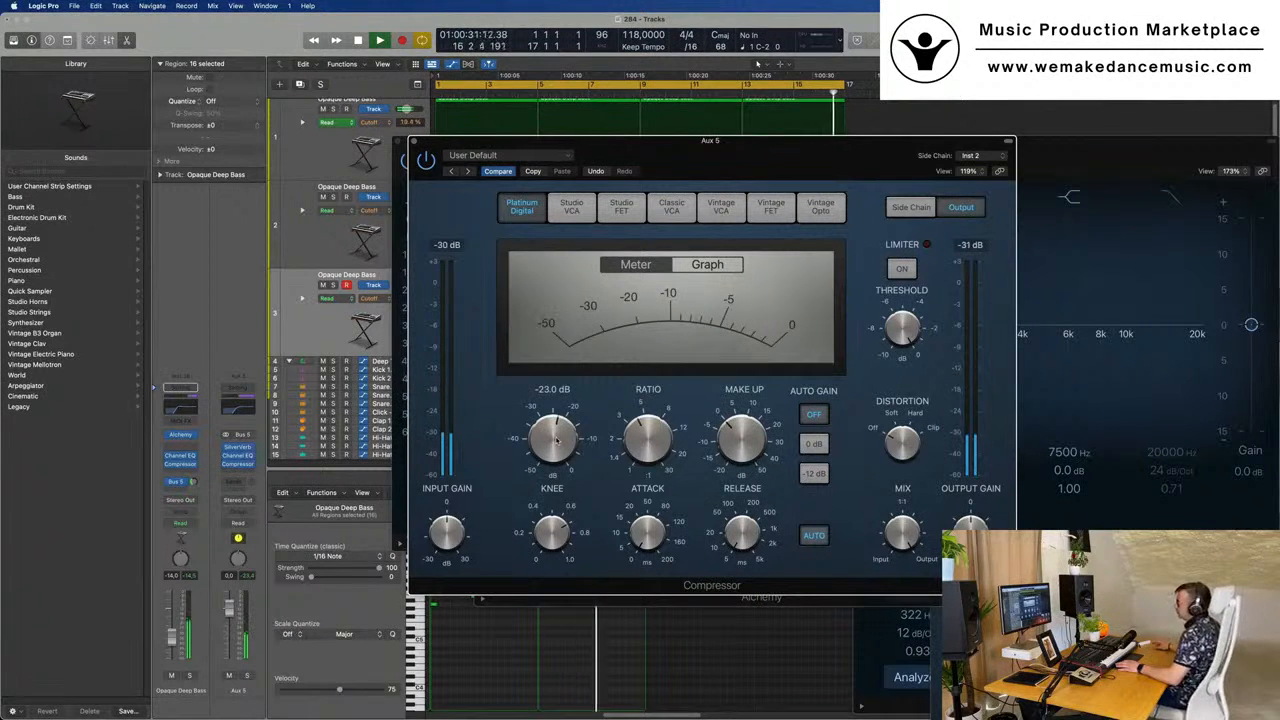
pyautogui.moveTo(820, 141); pyautogui.dragTo(780, 141)
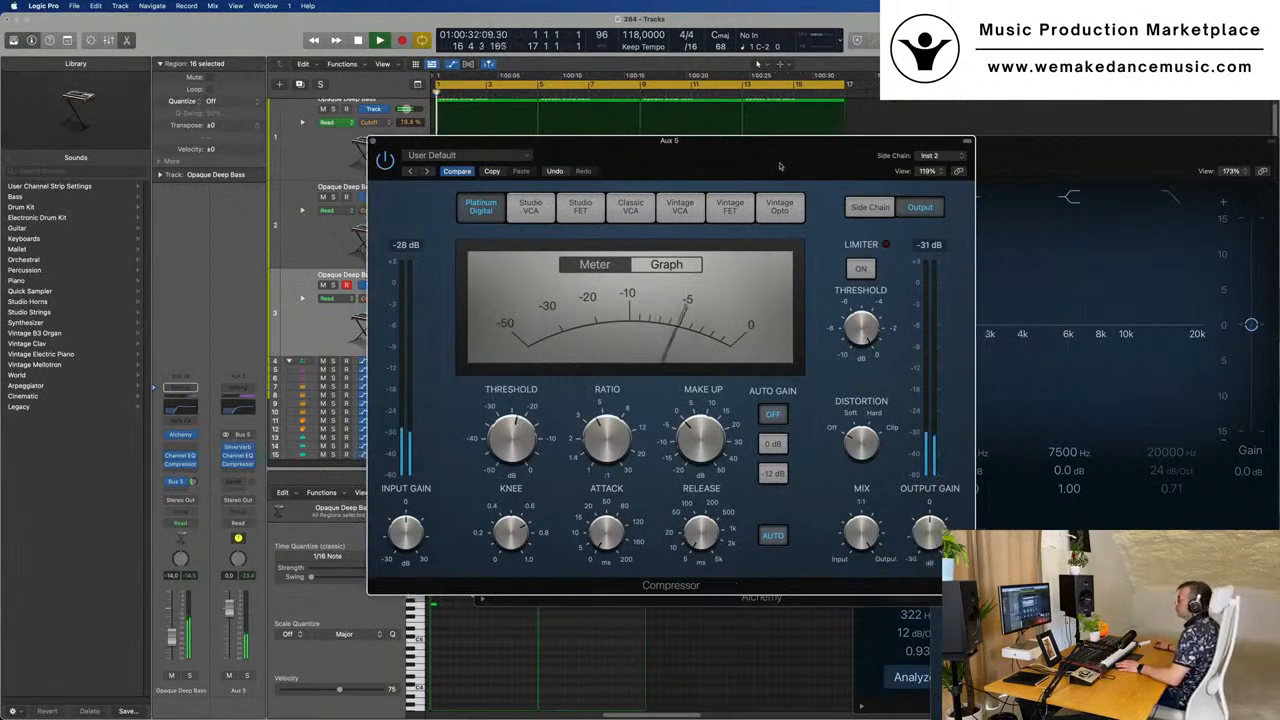
pyautogui.click(373, 141)
# - Close the Aux 5 Channel EQ window and the third bass track's Alchemy window
pyautogui.moveTo(932, 160); pyautogui.dragTo(717, 173)
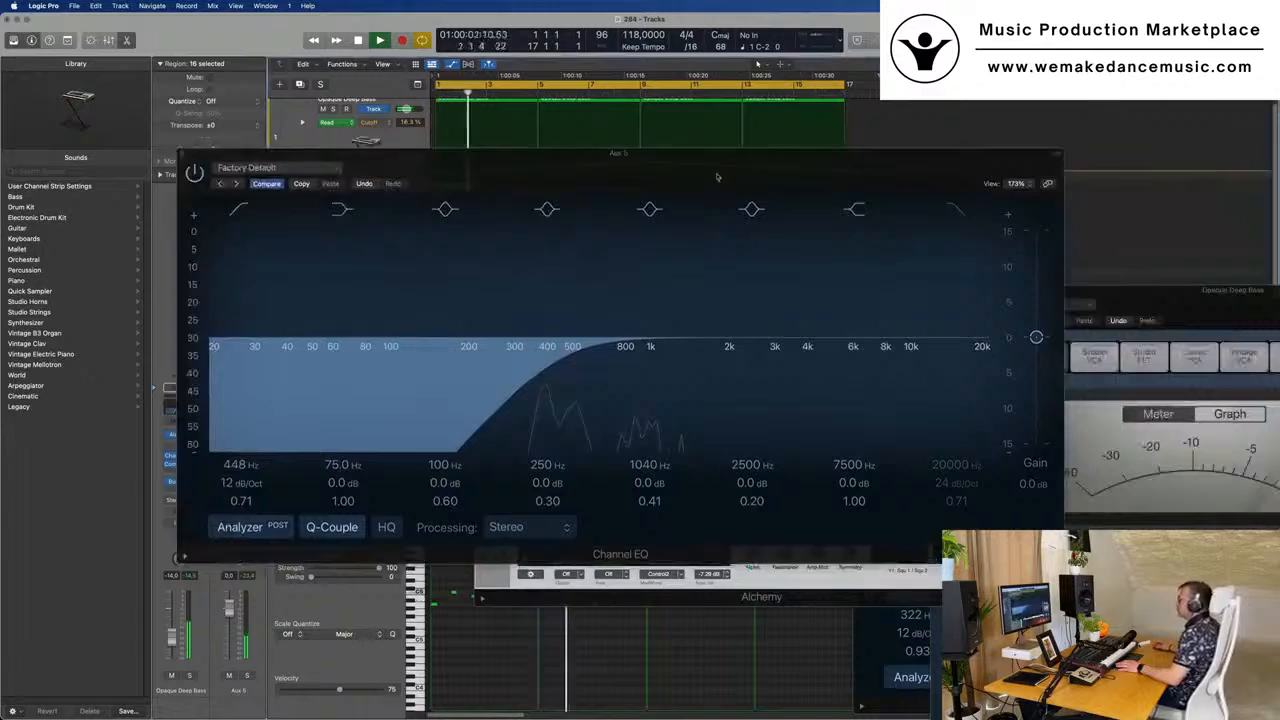
pyautogui.click(181, 155)
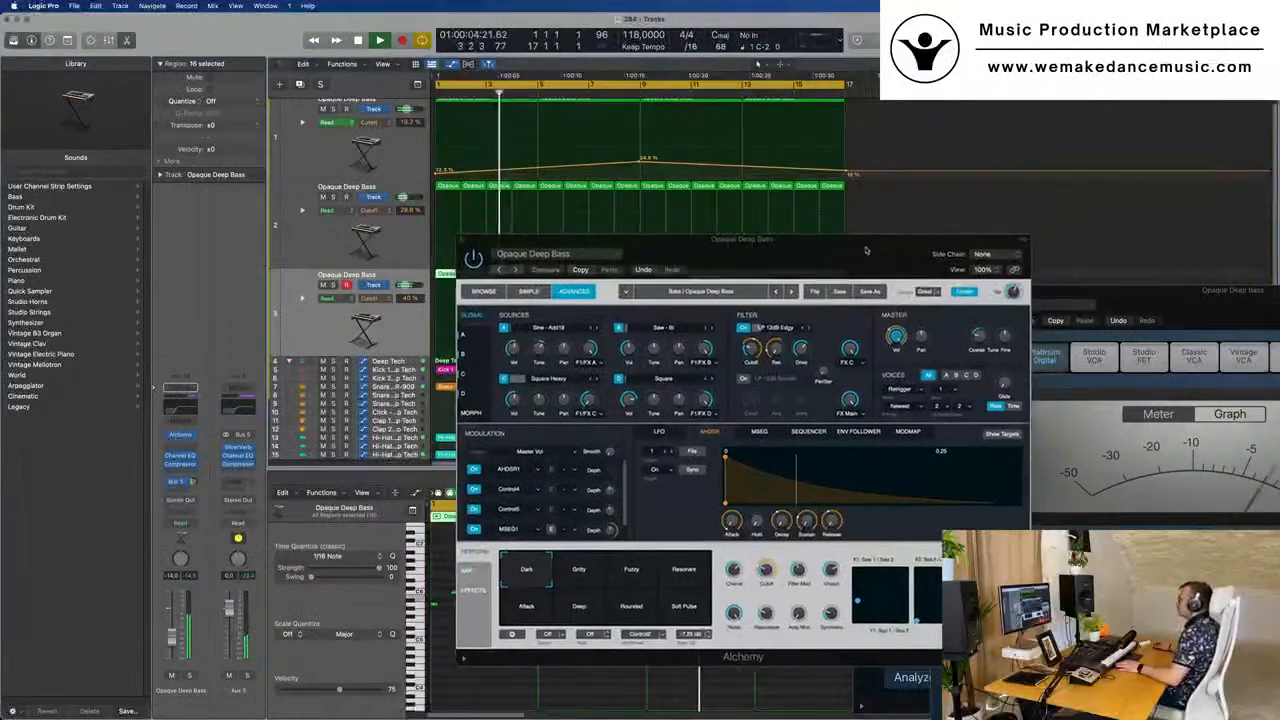
pyautogui.click(460, 244)
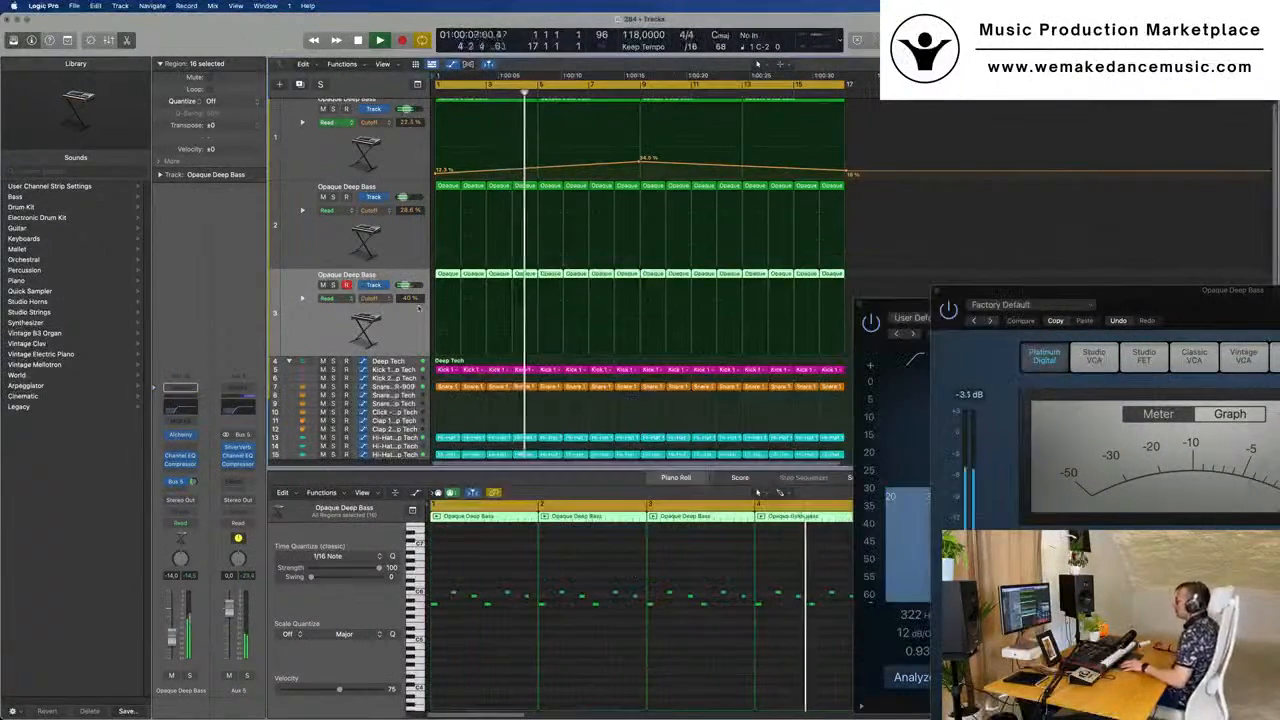
# - Compare the third bass track muted and unmuted, lower its volume slightly, and close the remaining Compressor and Channel EQ windows
pyautogui.click(171, 676)
pyautogui.click(171, 676)
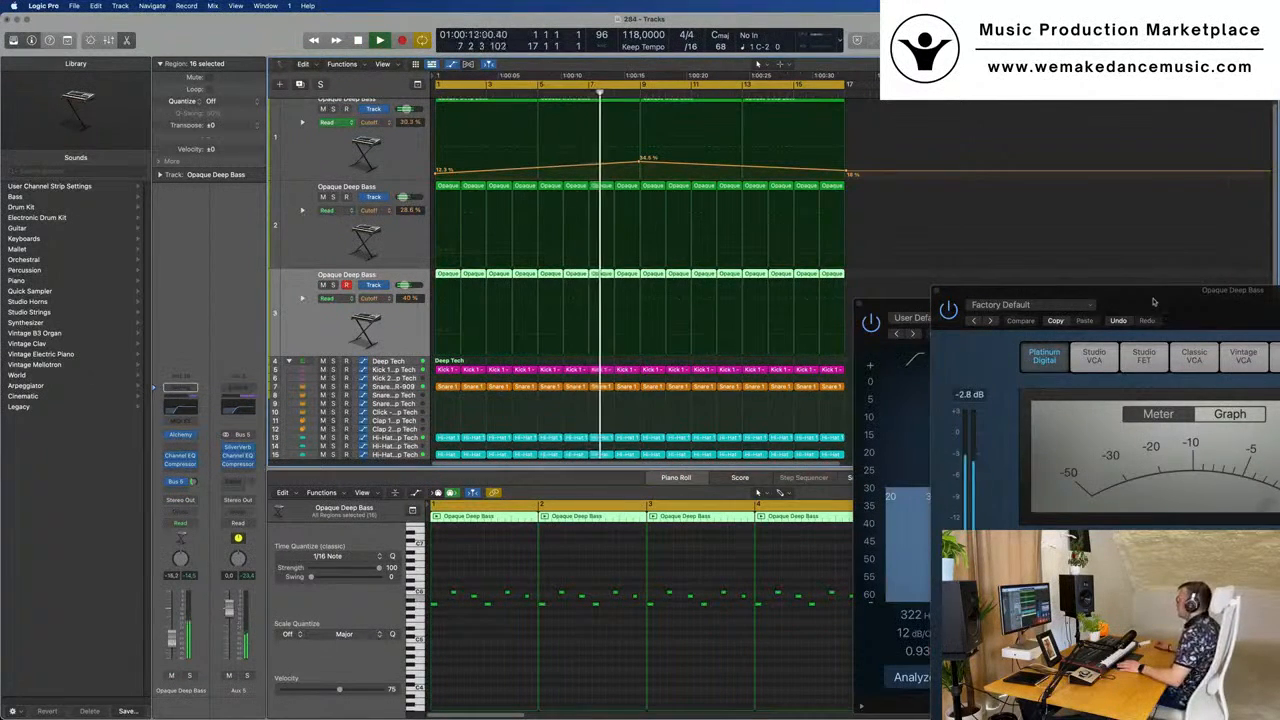
pyautogui.moveTo(992, 291); pyautogui.dragTo(621, 271)
pyautogui.click(567, 272)
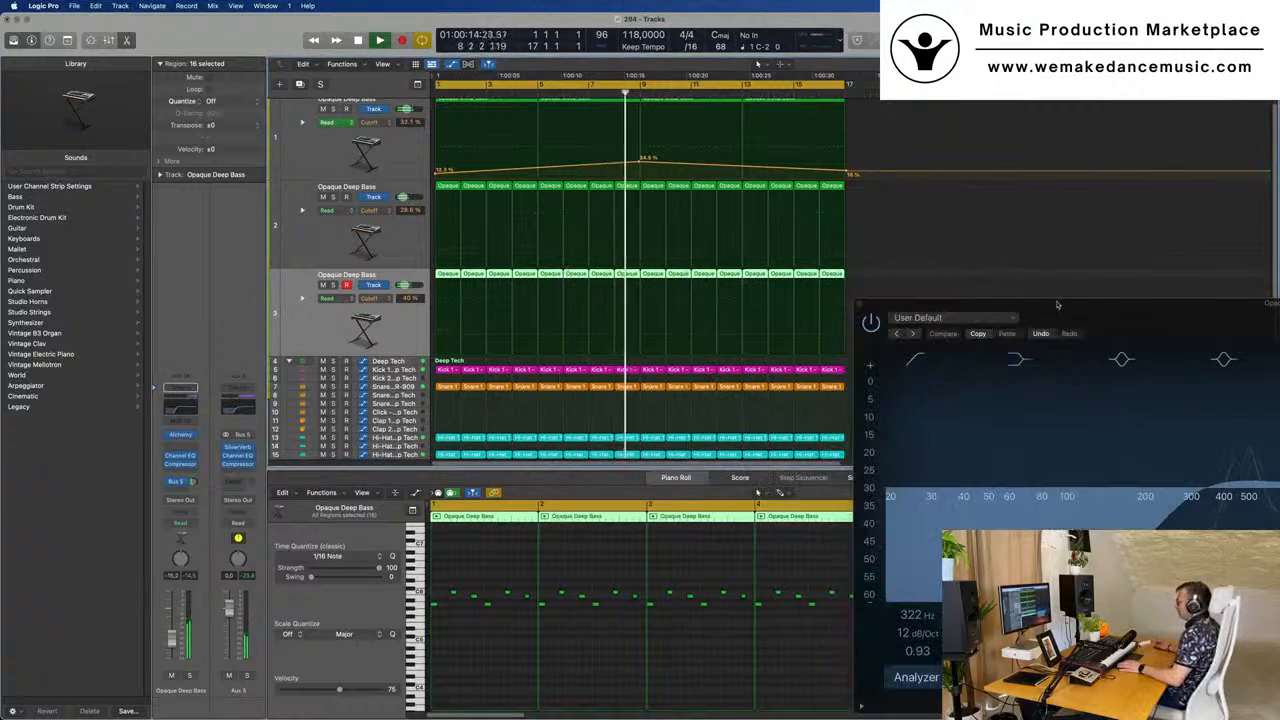
pyautogui.moveTo(1068, 304); pyautogui.dragTo(497, 211)
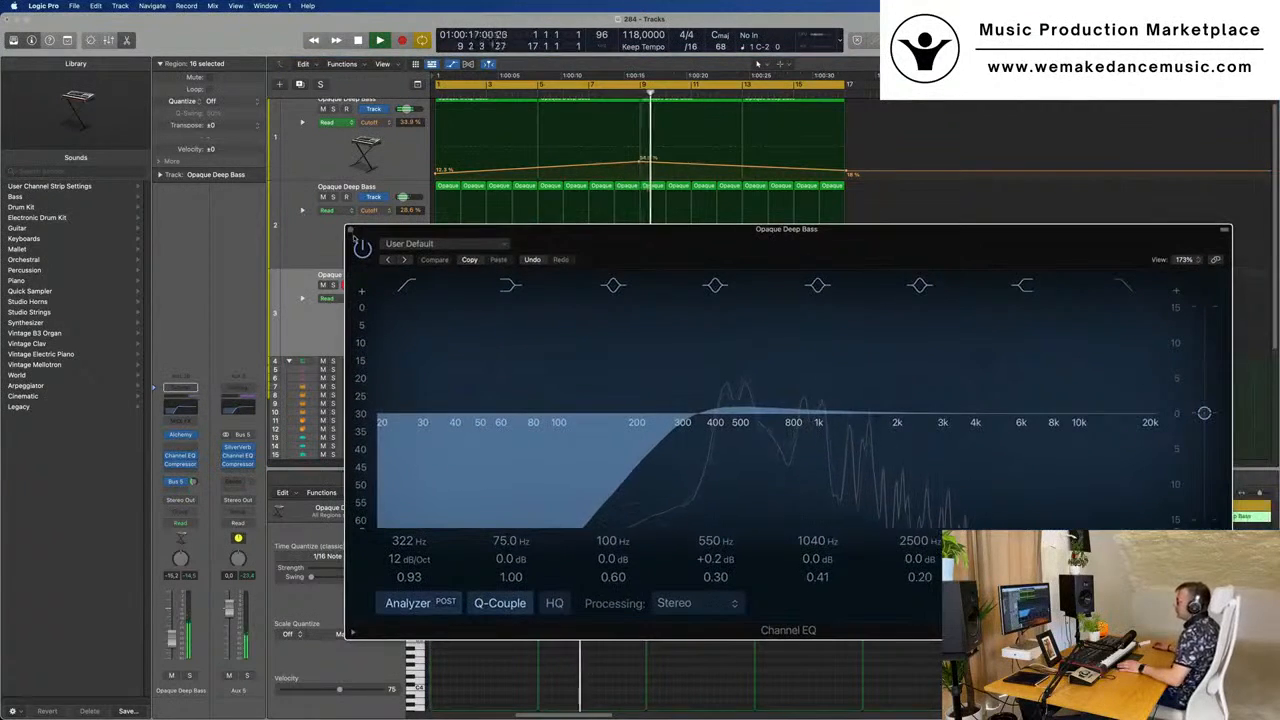
pyautogui.click(350, 234)
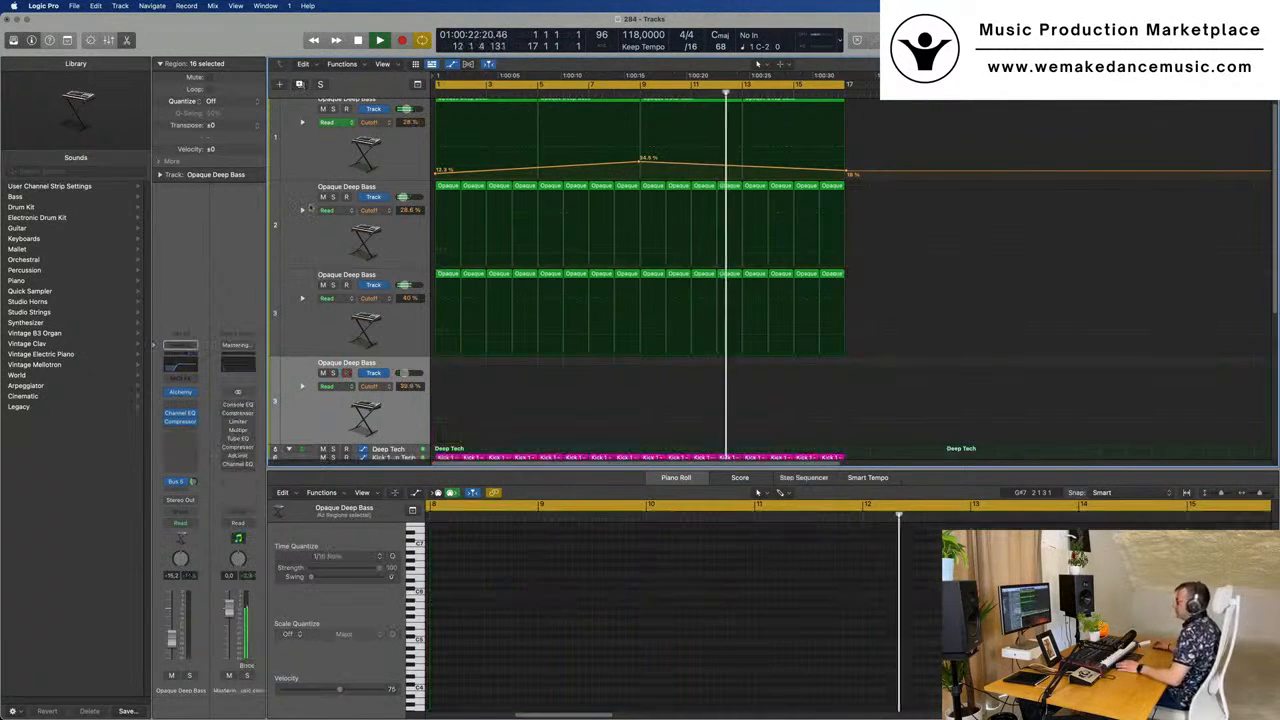
# - Duplicate the third bass track with its settings, and create another duplicate from the first bass track directly below it
pyautogui.press('super+d')
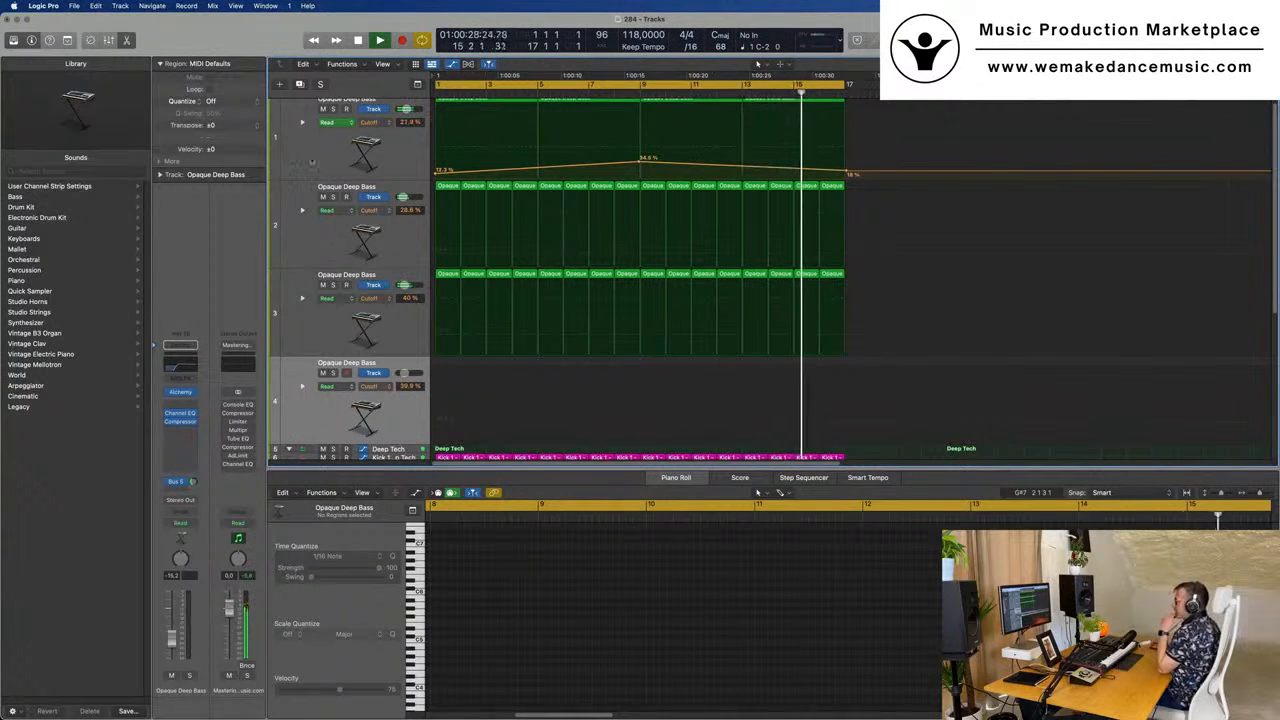
pyautogui.click(312, 158)
pyautogui.click(300, 84)
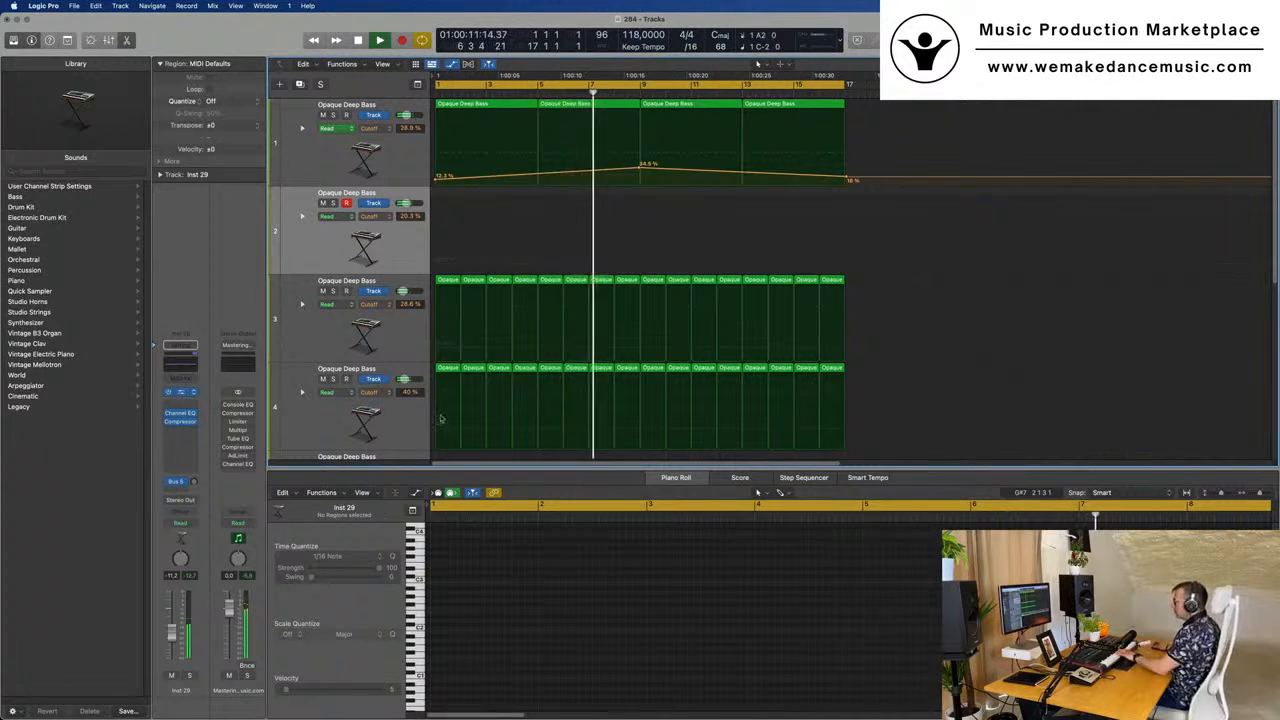
# - Open the second bass track's Alchemy instrument
pyautogui.click(176, 391)
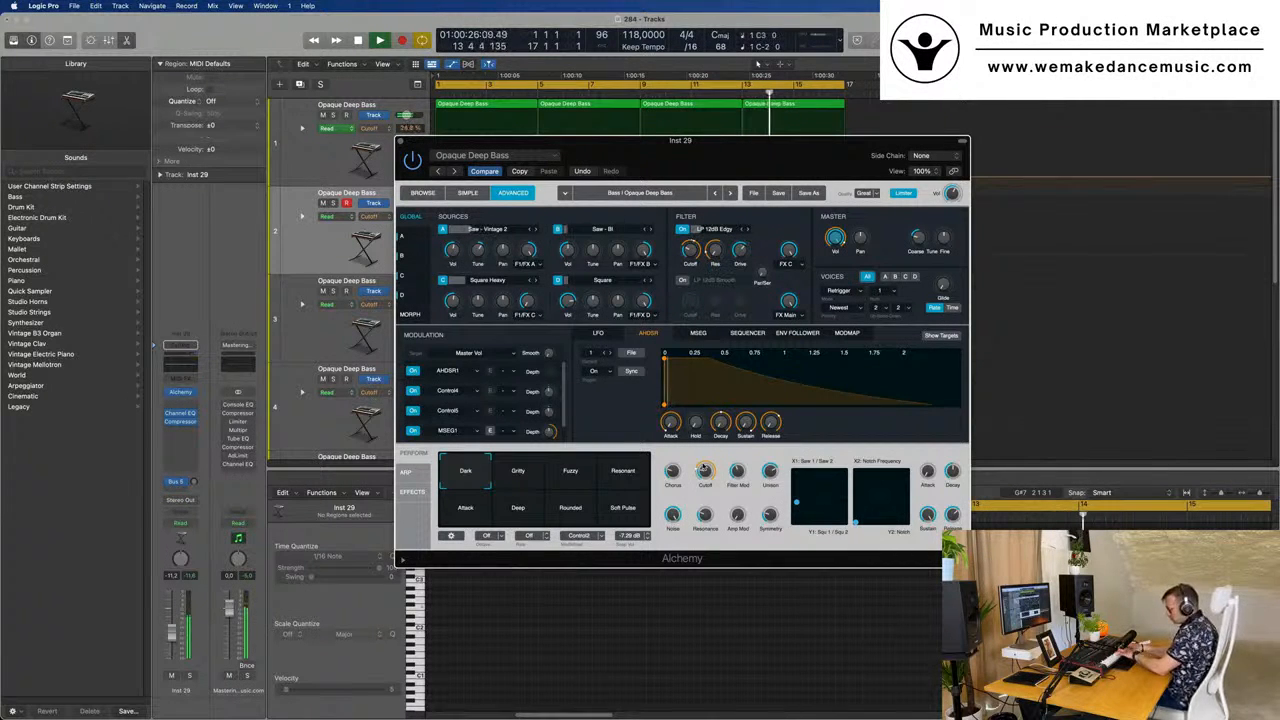
# - Record a trial bass take on the second track across the 16-bar loop and delete the recorded region
pyautogui.press('r')
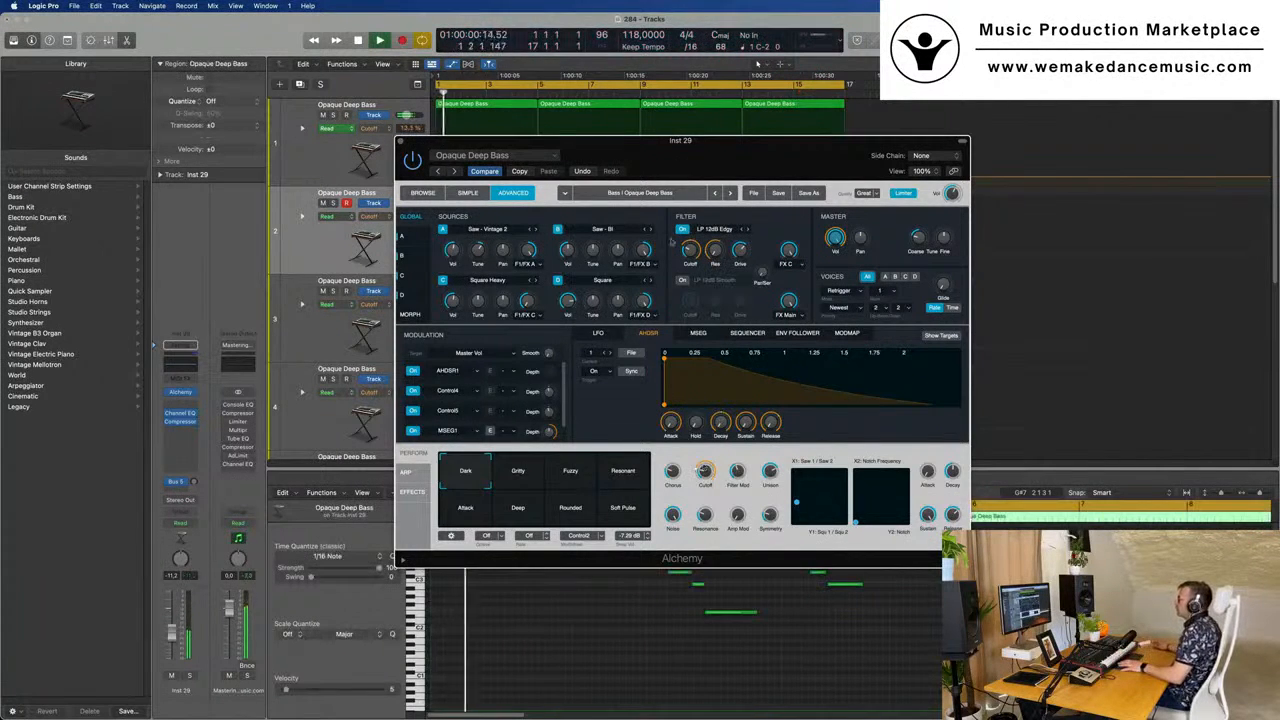
pyautogui.moveTo(723, 149); pyautogui.dragTo(1042, 183)
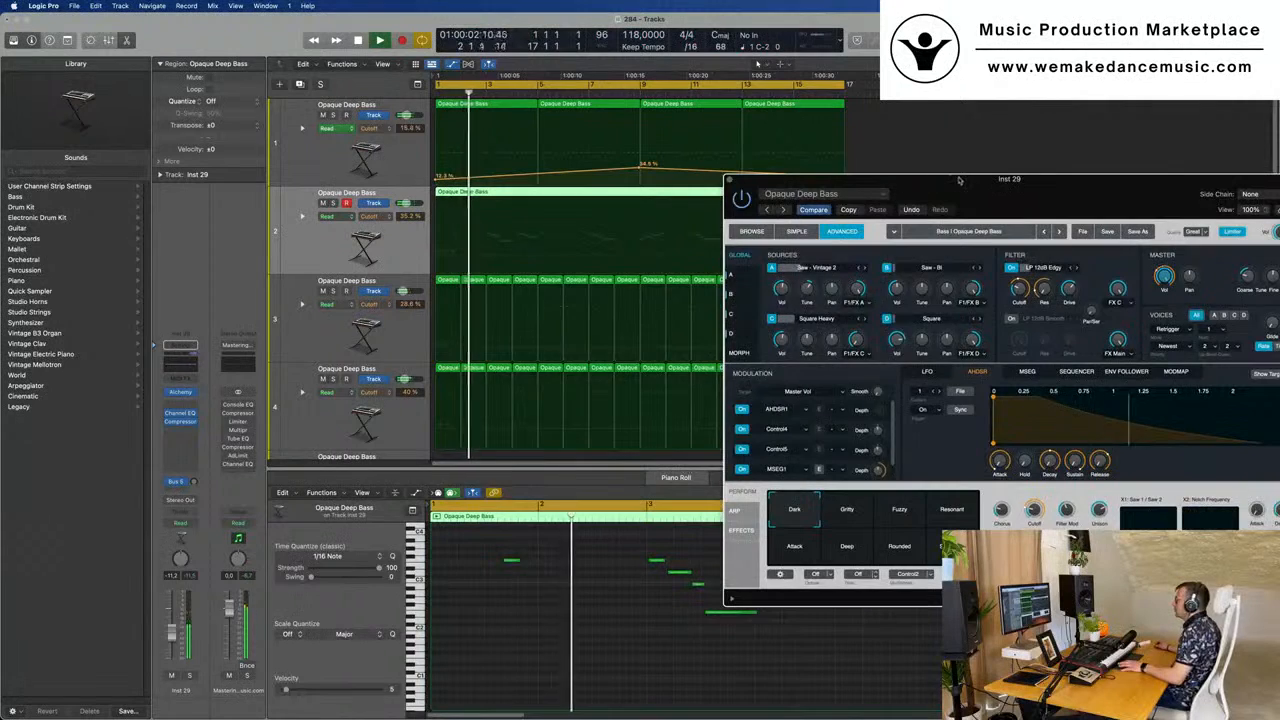
pyautogui.moveTo(948, 182); pyautogui.dragTo(394, 360)
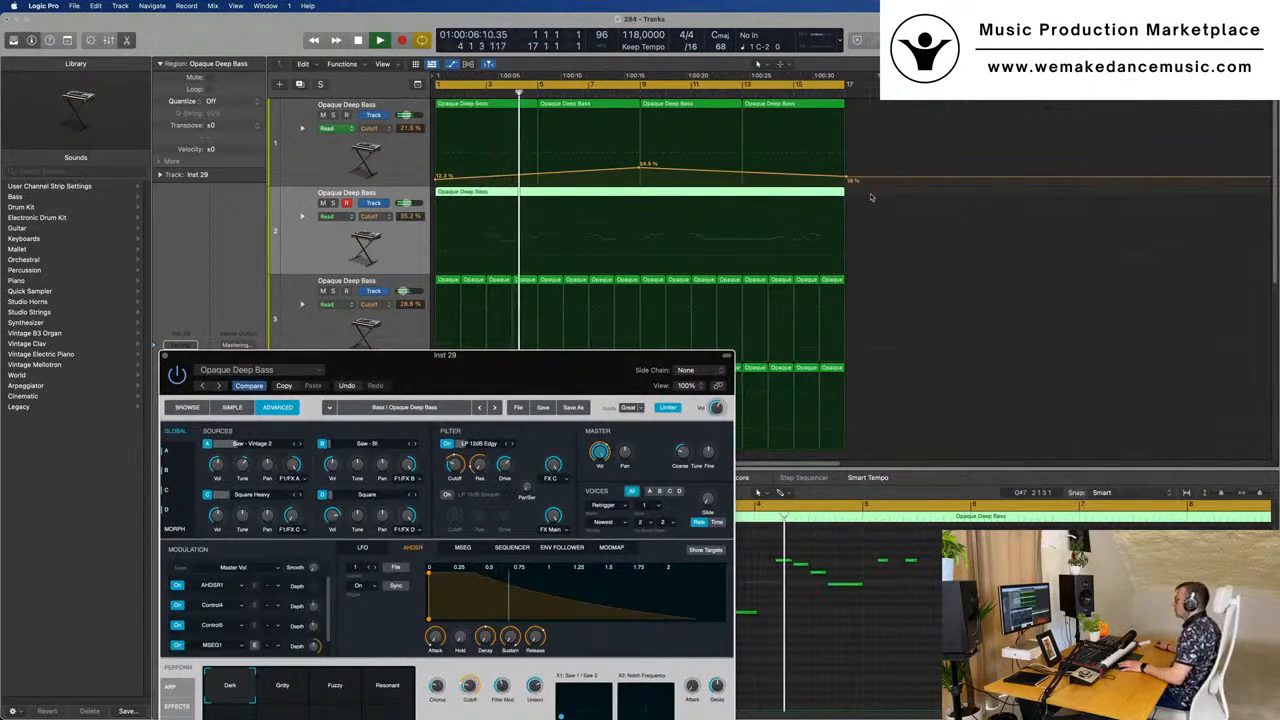
pyautogui.click(747, 203)
pyautogui.press('space')
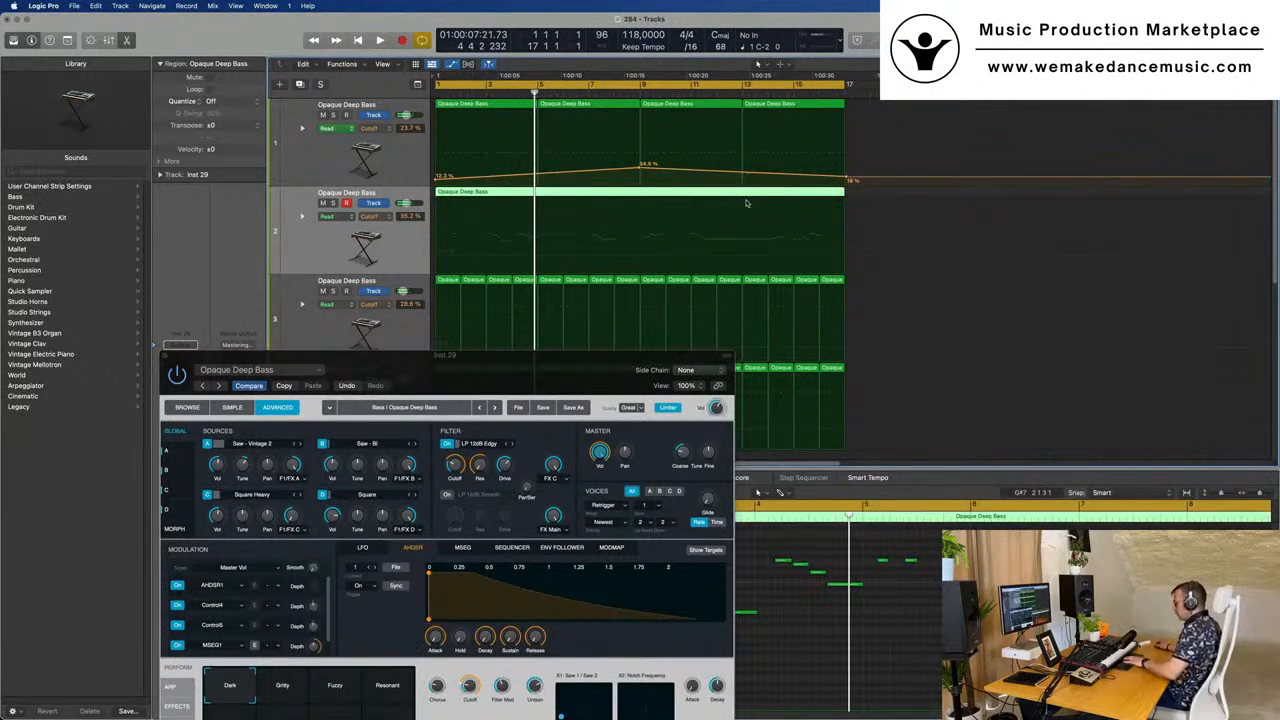
pyautogui.press('Delete')
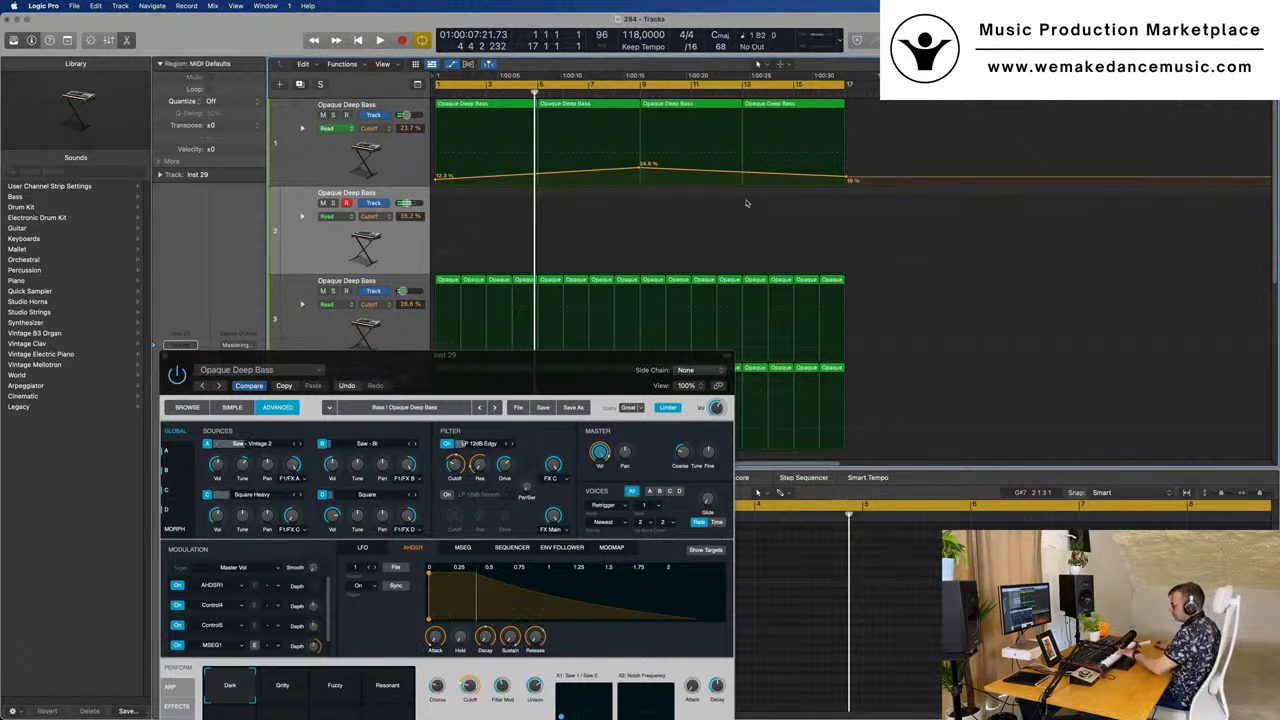
# - Raise the second bass track's Bus 5 send, set Alchemy's Cutoff to 60.6% and adjust its Filter Mod during playback
pyautogui.press('Return')
pyautogui.press('space')
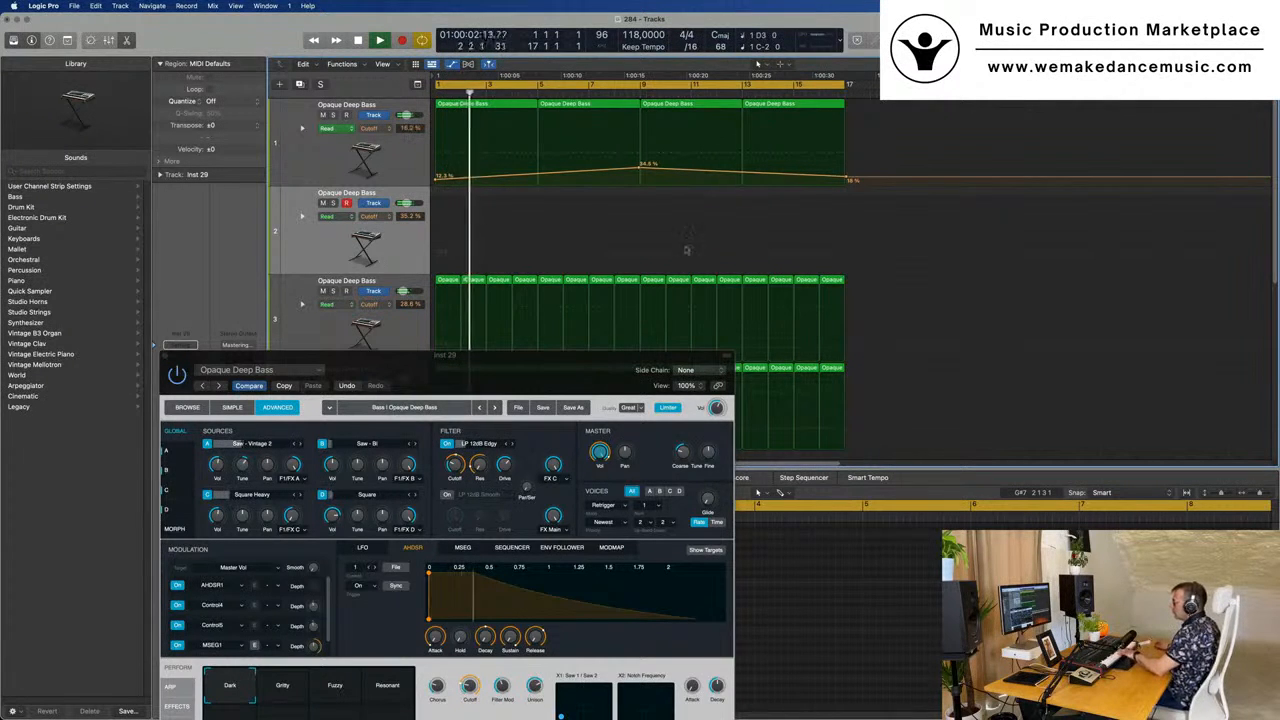
pyautogui.moveTo(600, 354); pyautogui.dragTo(756, 144)
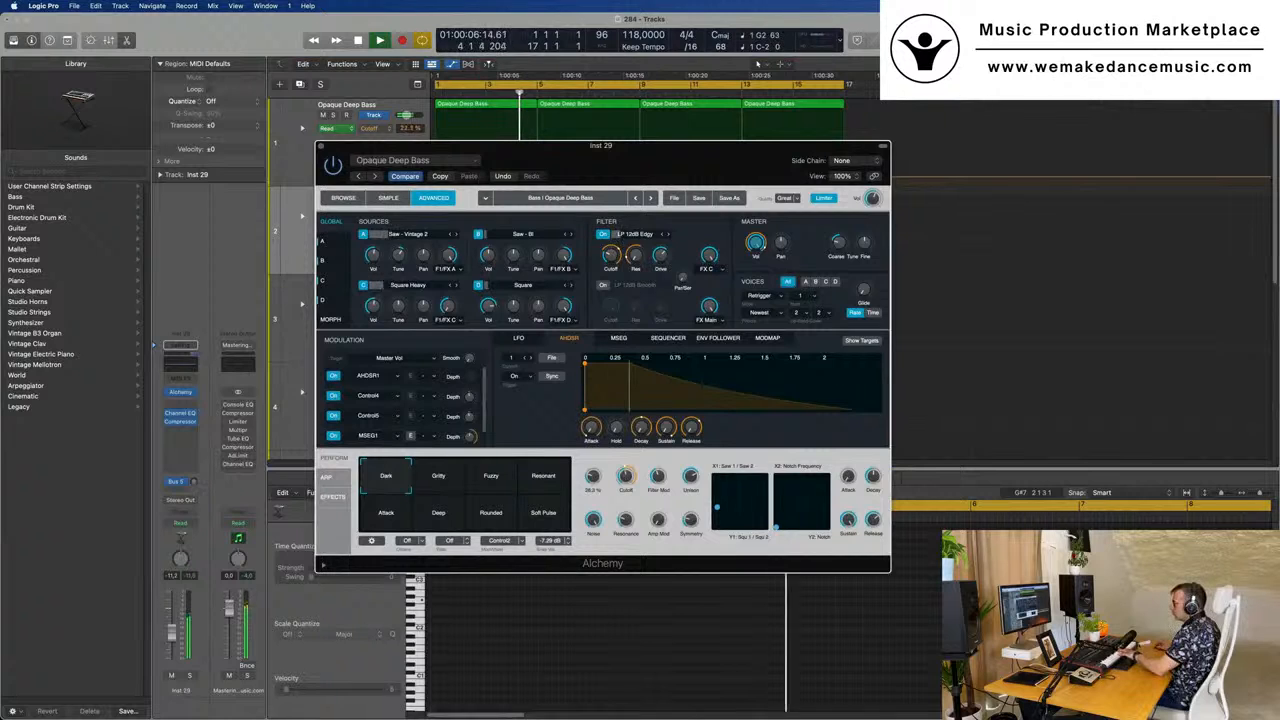
pyautogui.moveTo(194, 482); pyautogui.dragTo(209, 464)
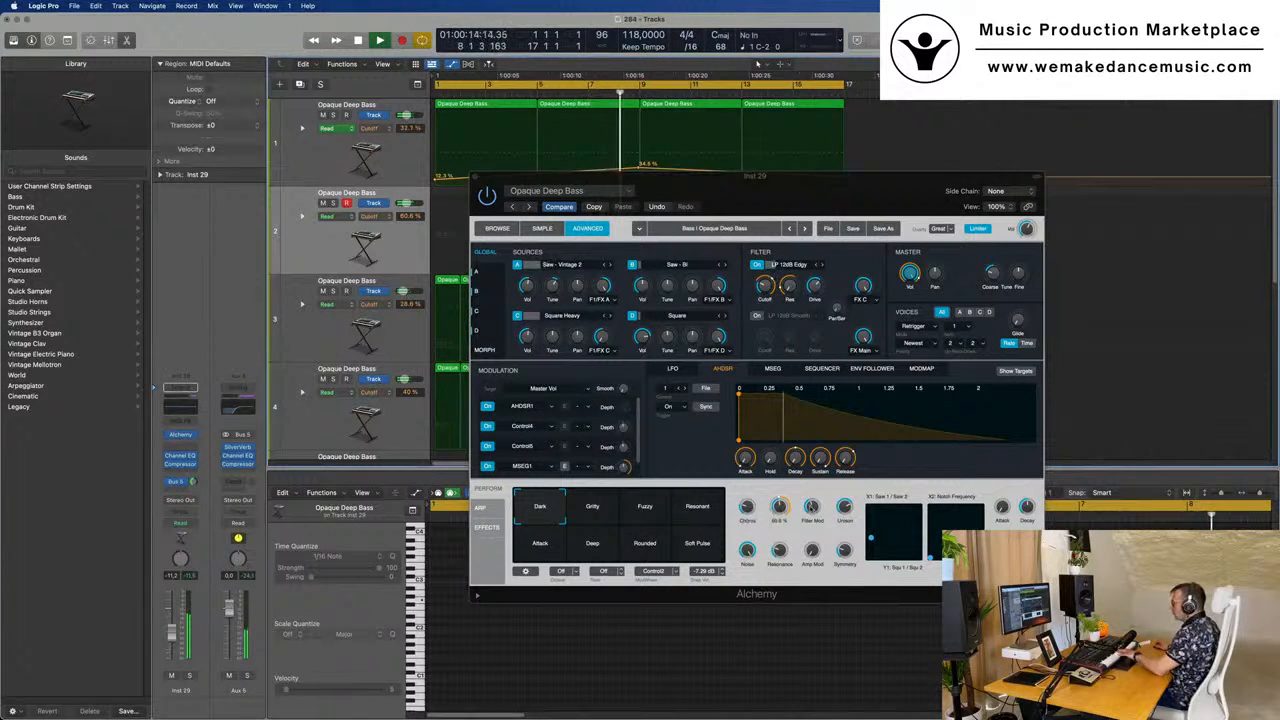
pyautogui.moveTo(811, 508); pyautogui.dragTo(815, 462)
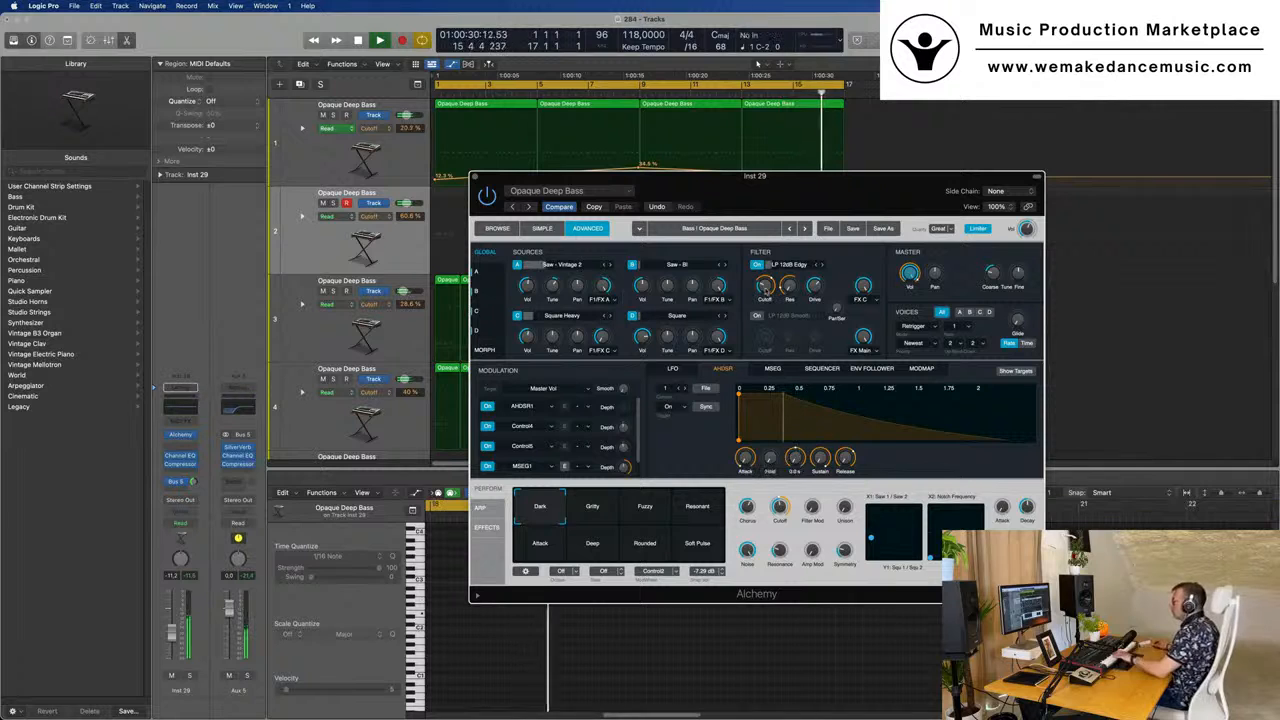
# - Change Alchemy's Source A on the second bass track to Sine - AddP32
pyautogui.click(610, 266)
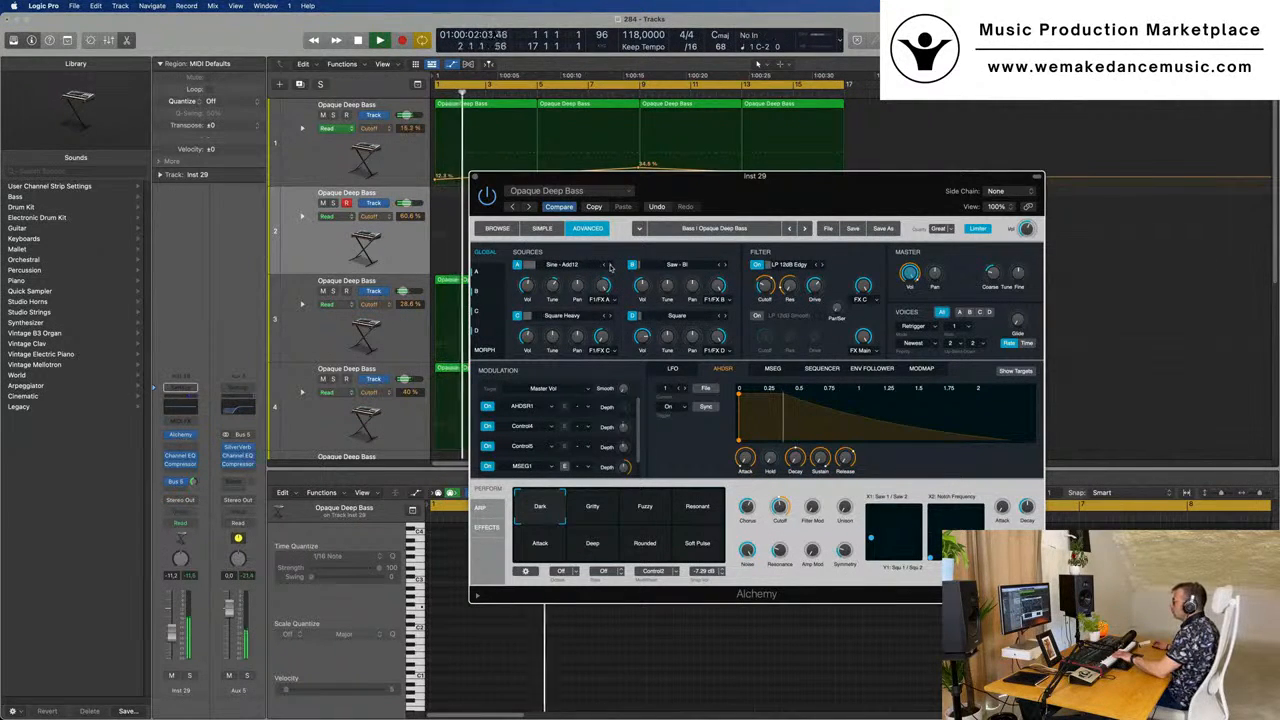
pyautogui.click(610, 266)
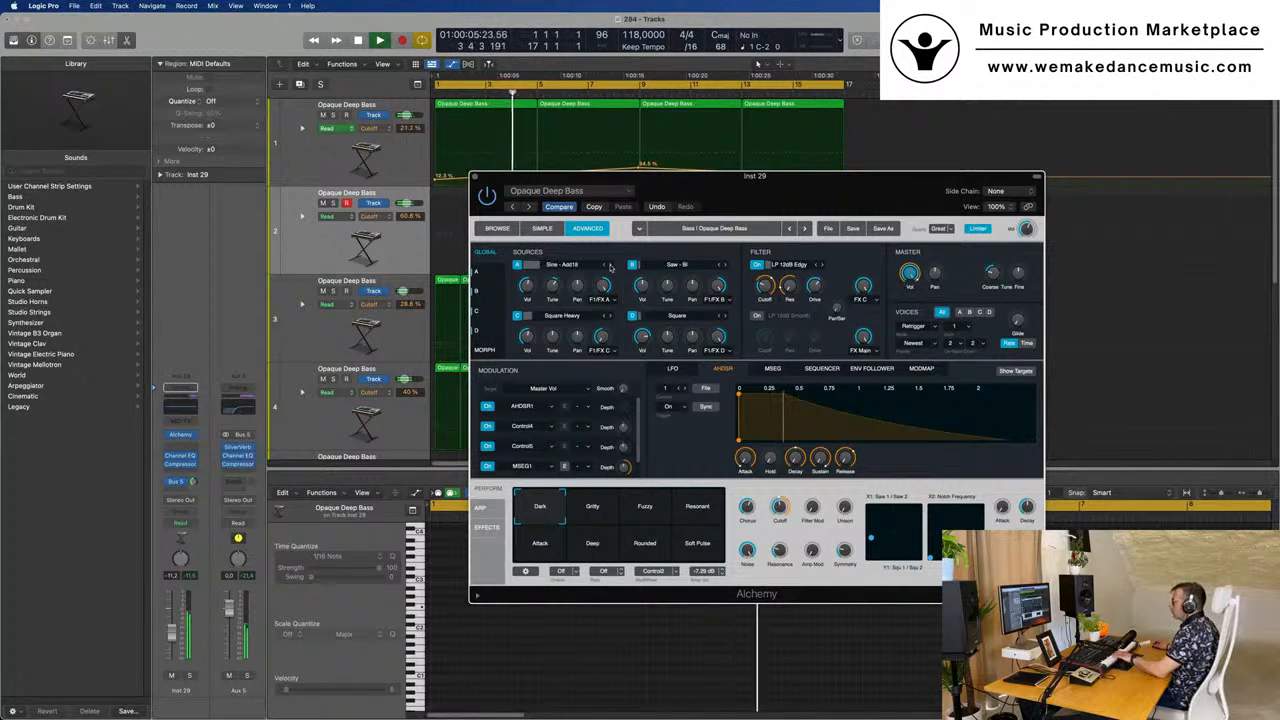
pyautogui.click(610, 266)
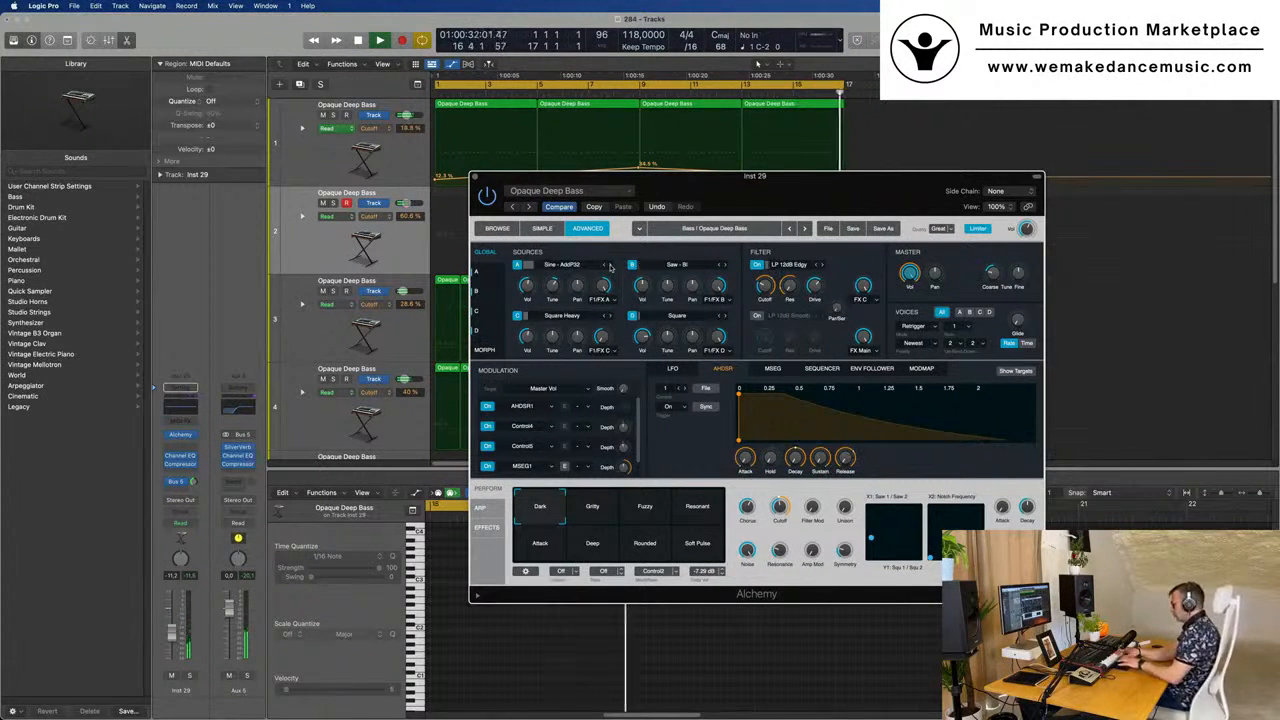
# - Record a short bass phrase on the second track and move its region to start at bar 1
pyautogui.press('r')
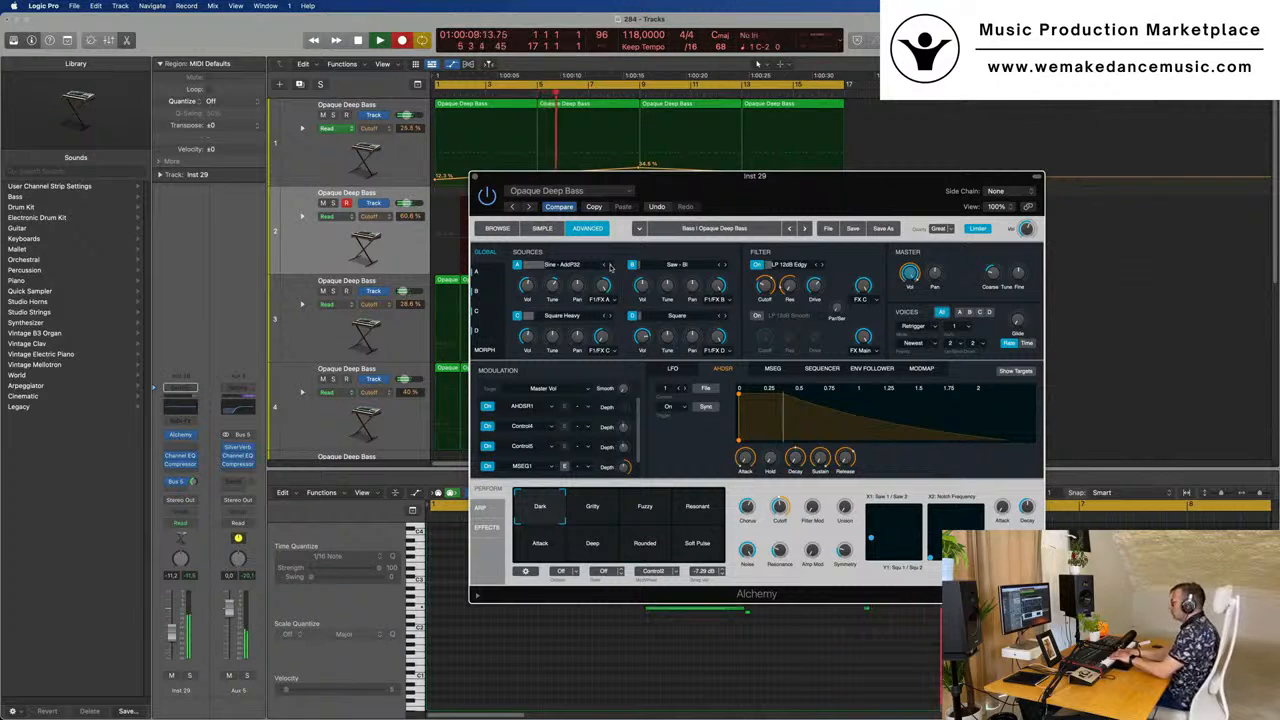
pyautogui.press('space')
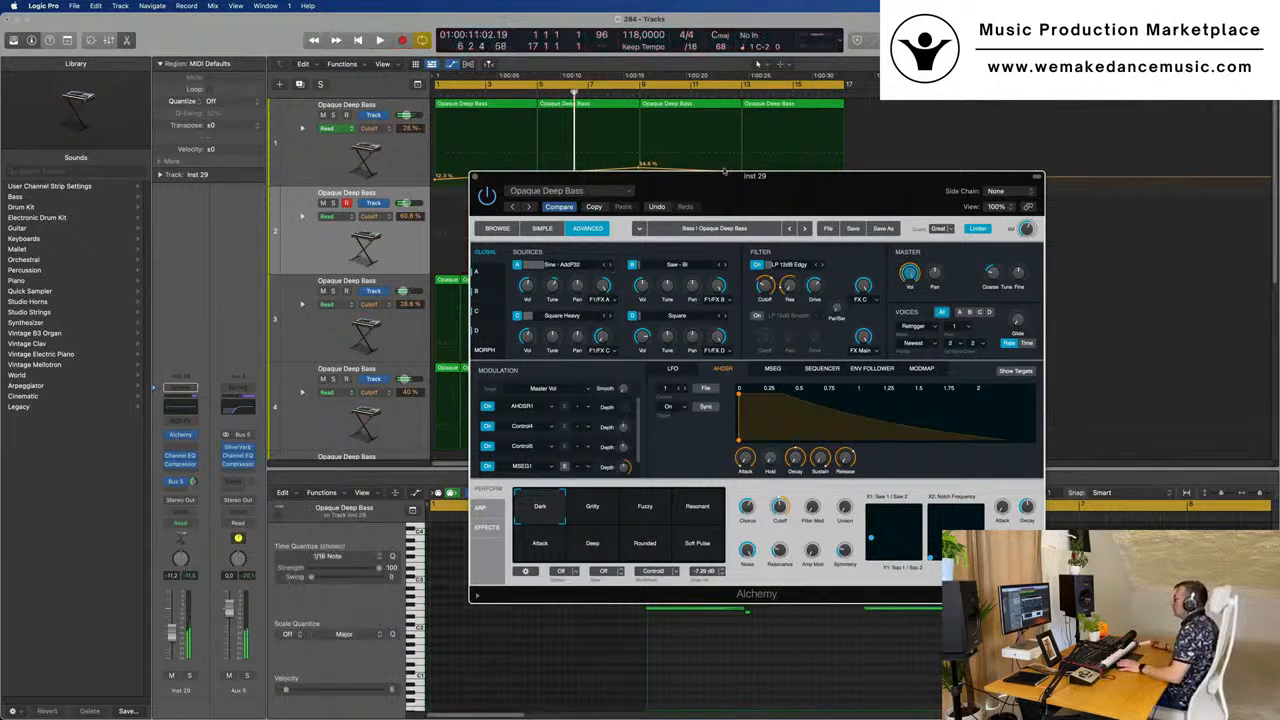
pyautogui.press('space')
pyautogui.moveTo(800, 177); pyautogui.dragTo(1278, 195)
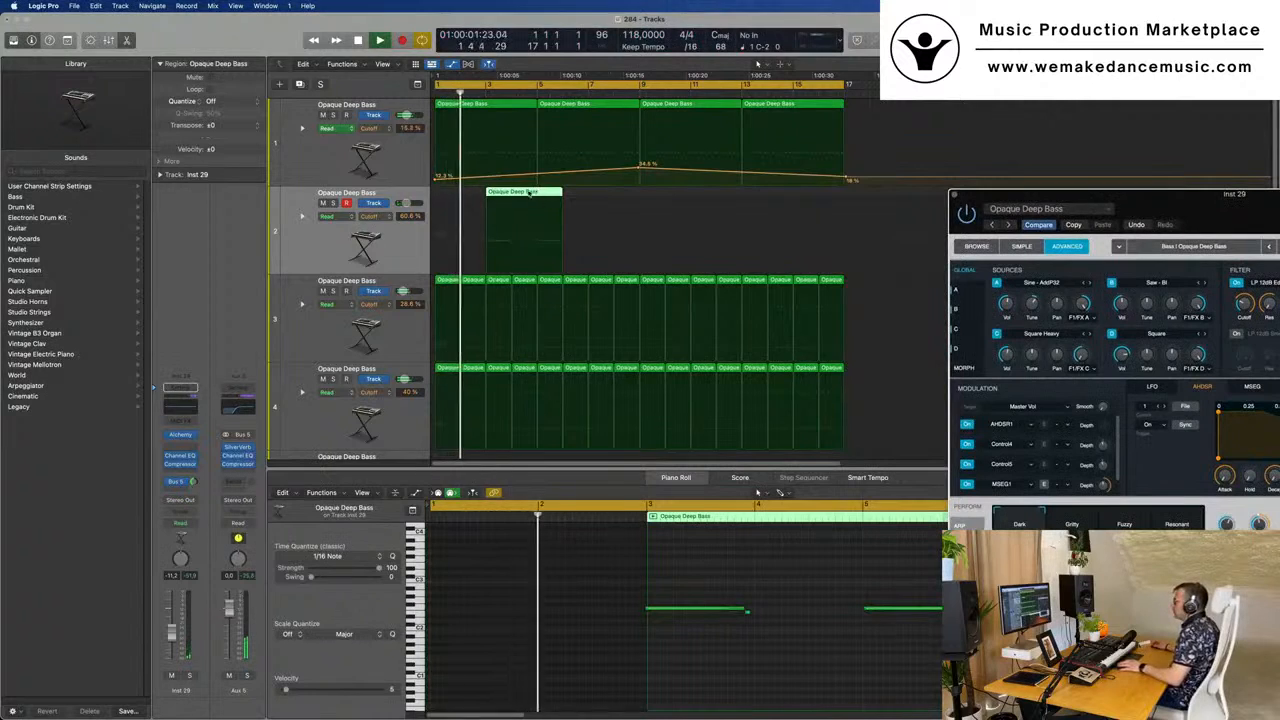
pyautogui.moveTo(540, 190); pyautogui.dragTo(488, 191)
# - Select all notes of the newly recorded bass region and examine their timing in the Piano Roll
pyautogui.click(531, 651)
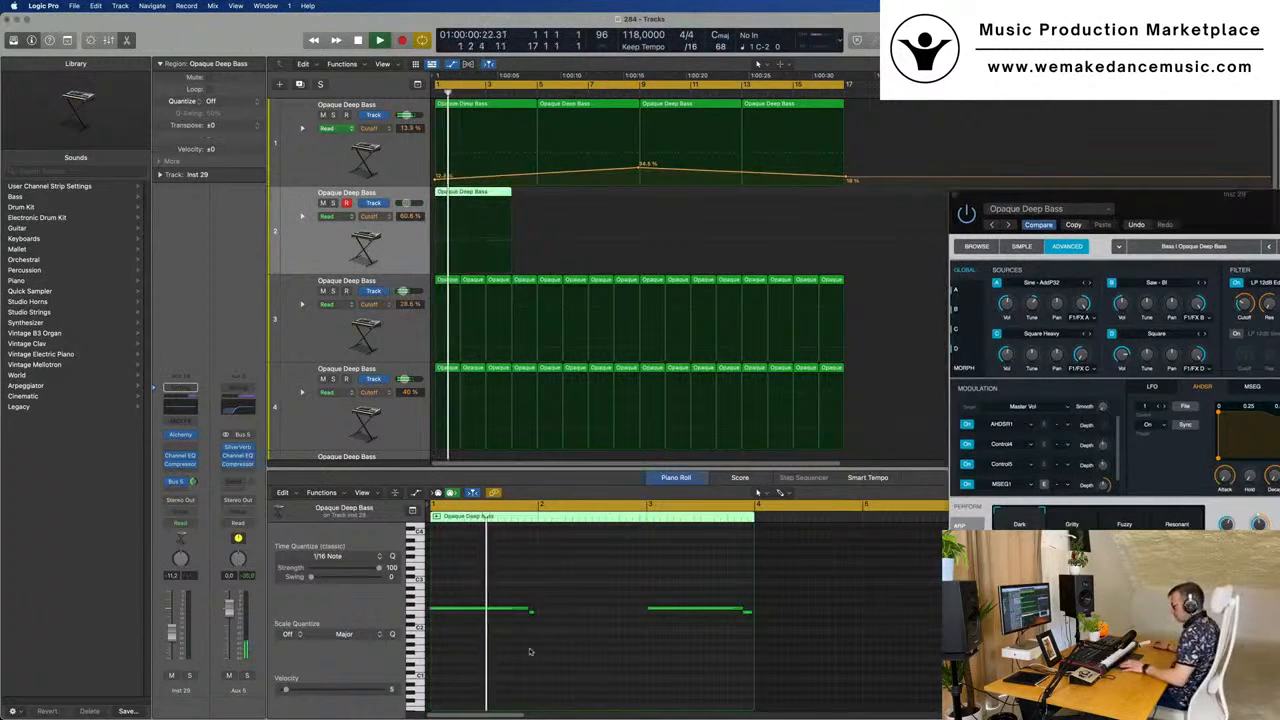
pyautogui.press('space')
pyautogui.press('super+a')
pyautogui.press('space')
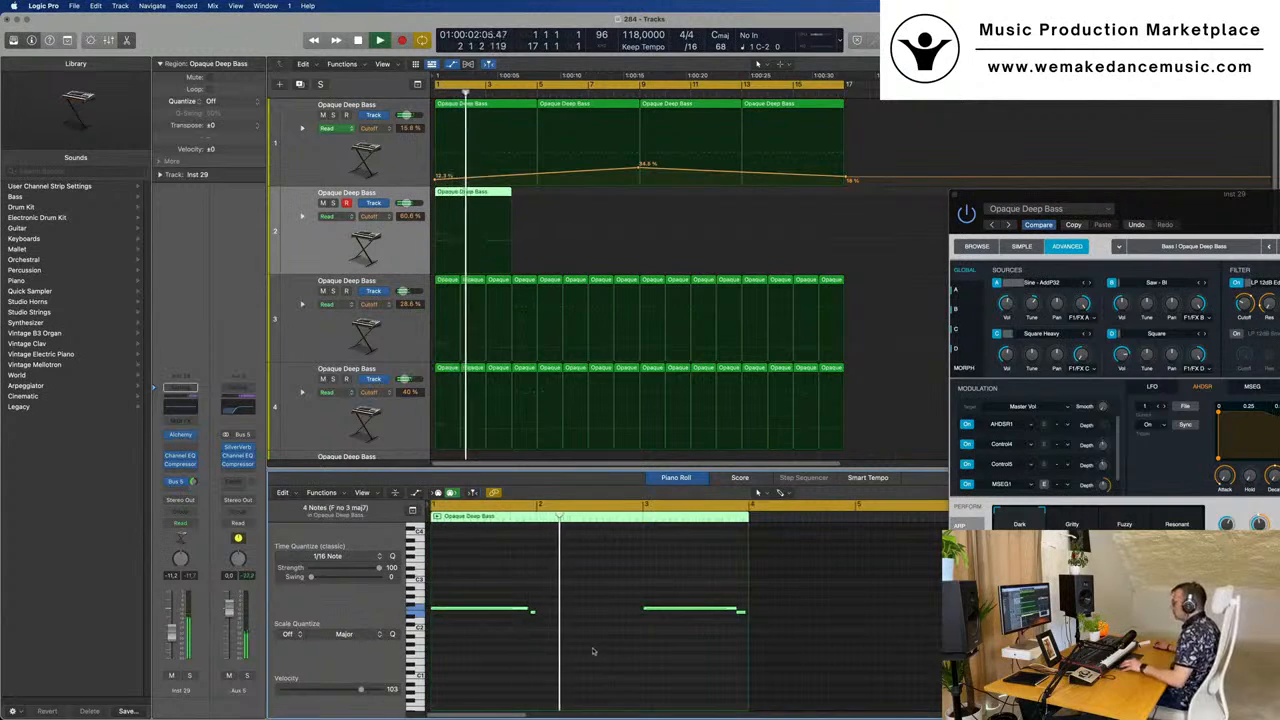
pyautogui.scroll(3, 594, 645)
pyautogui.scroll(3, 600, 646)
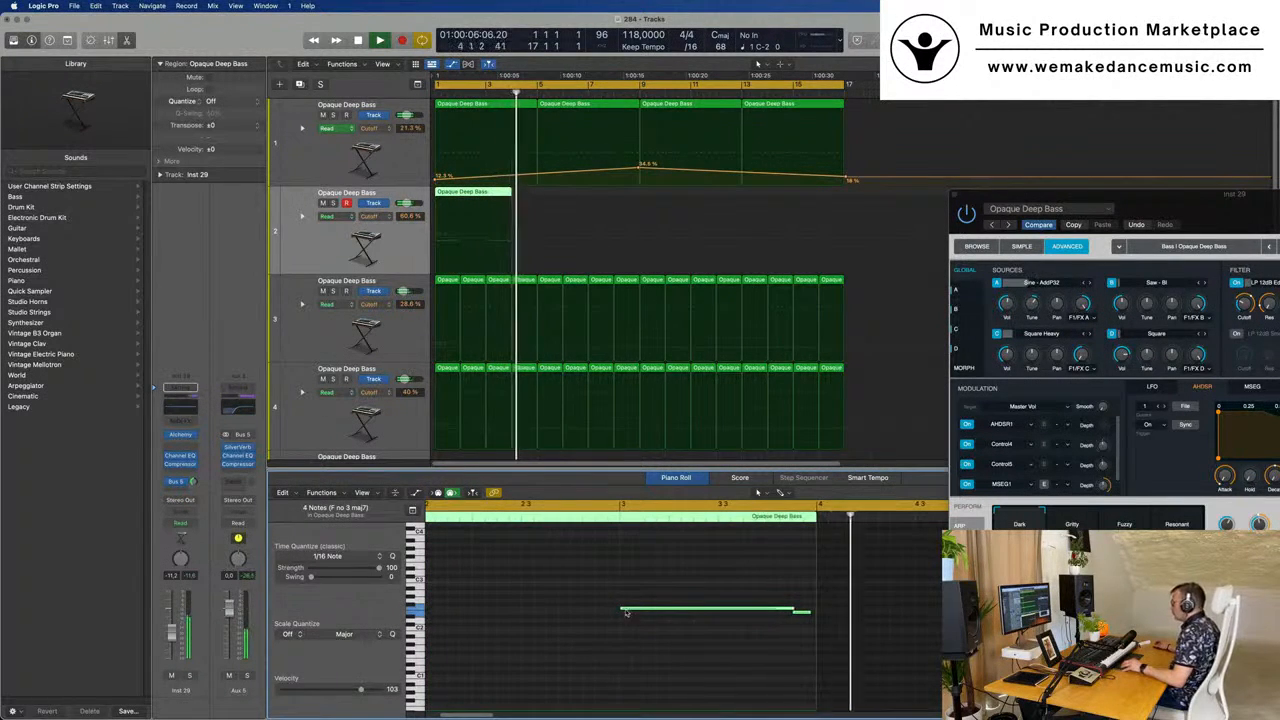
pyautogui.press('super+Left')
pyautogui.press('super+Left')
pyautogui.press('super+Left')
pyautogui.press('super+Left')
pyautogui.press('Return')
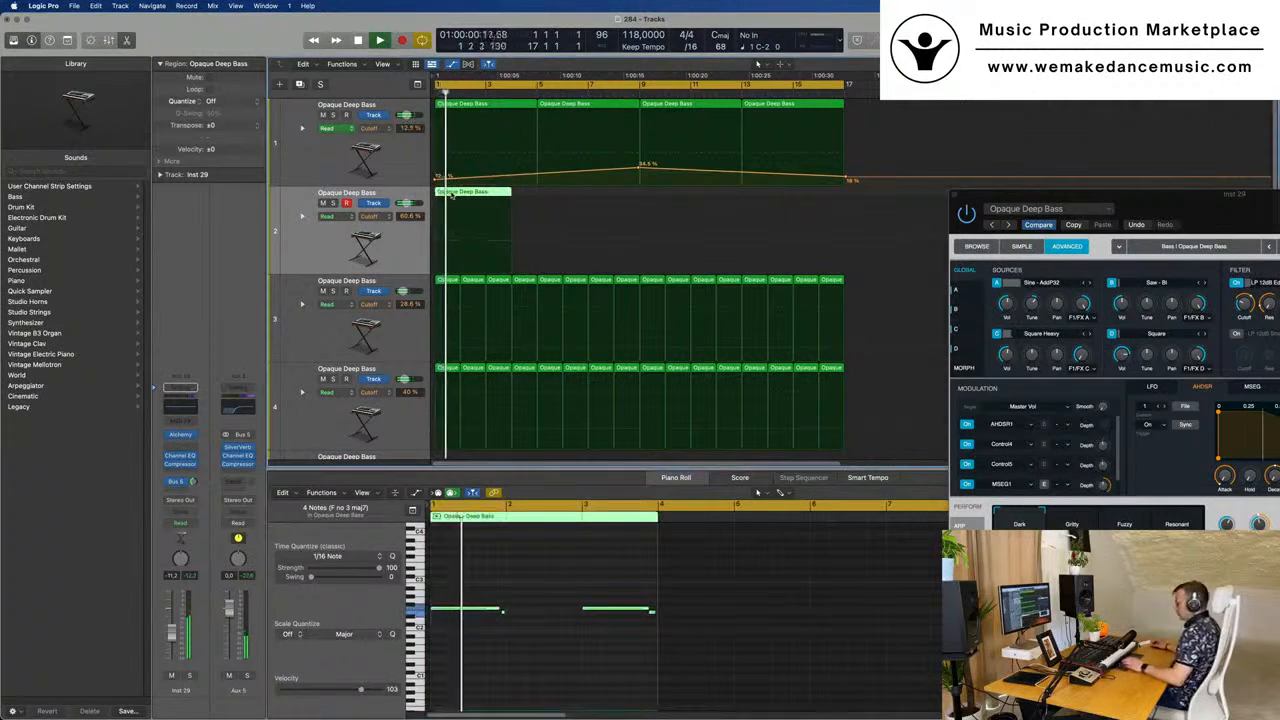
# - Try repeating the second track's three-bar region three times, and delete the copies
pyautogui.press('super+r')
pyautogui.press('super+r')
pyautogui.press('super+r')
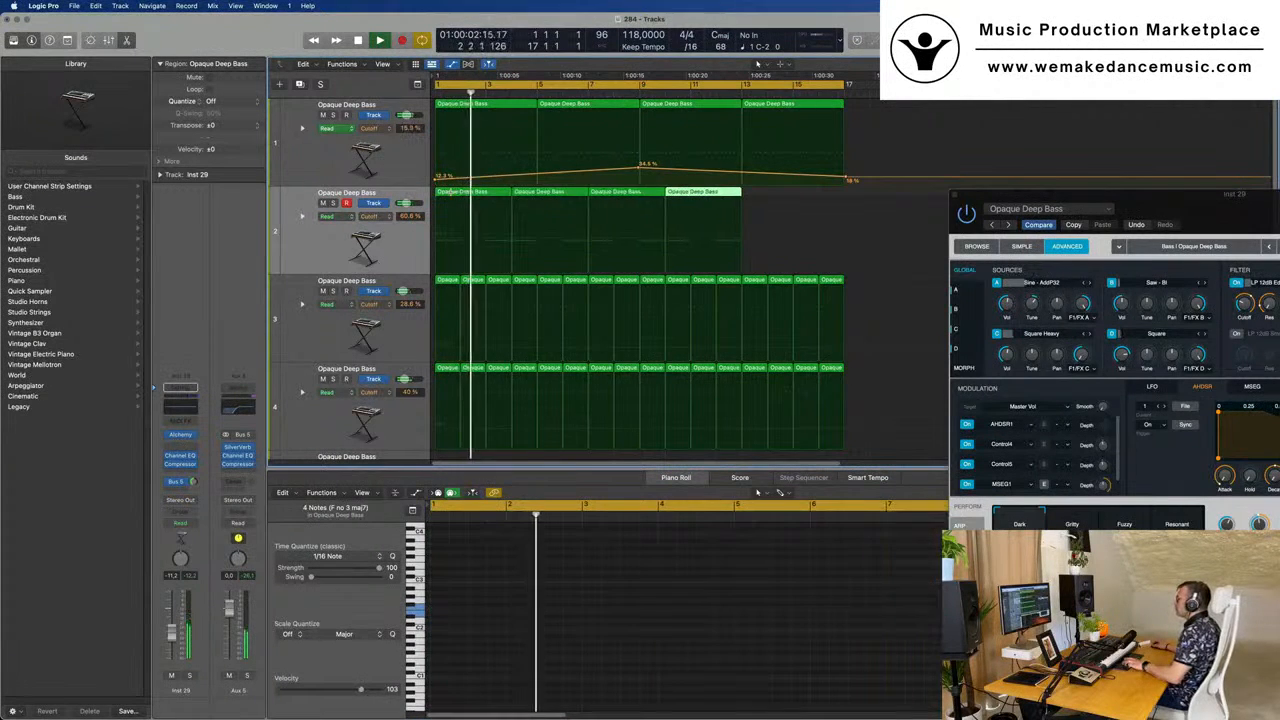
pyautogui.press('space')
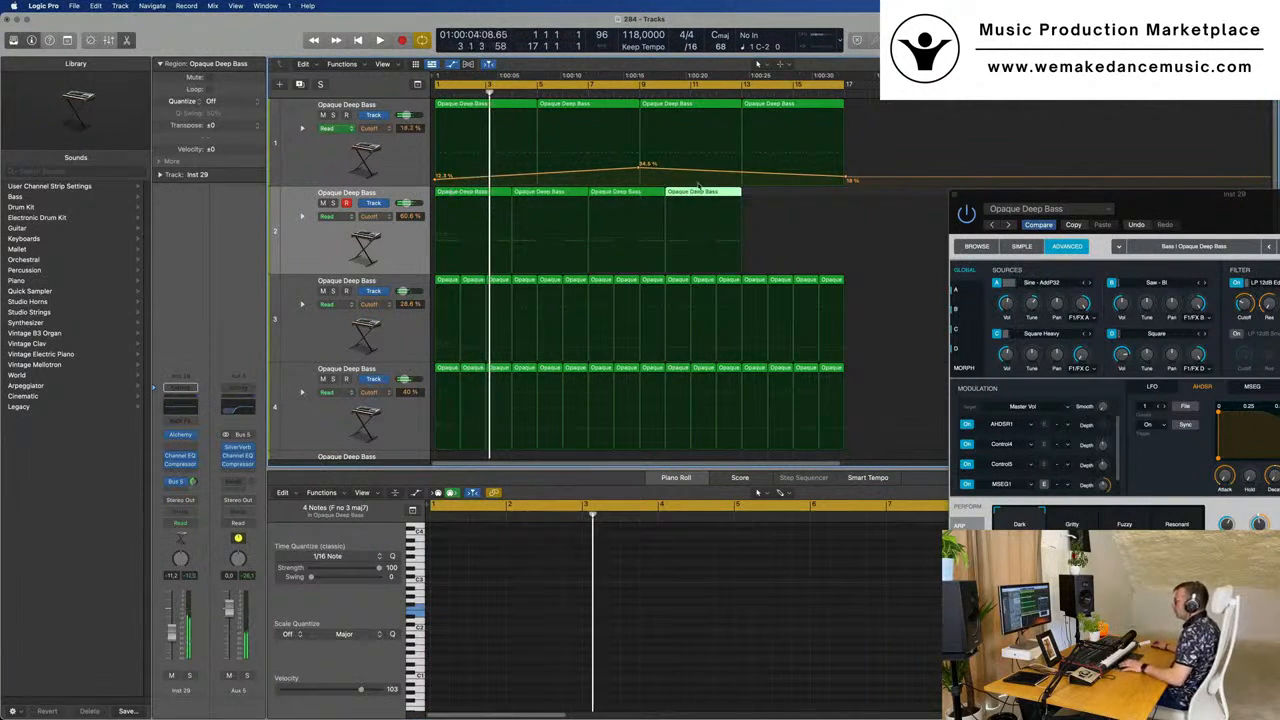
pyautogui.moveTo(760, 190); pyautogui.dragTo(547, 196)
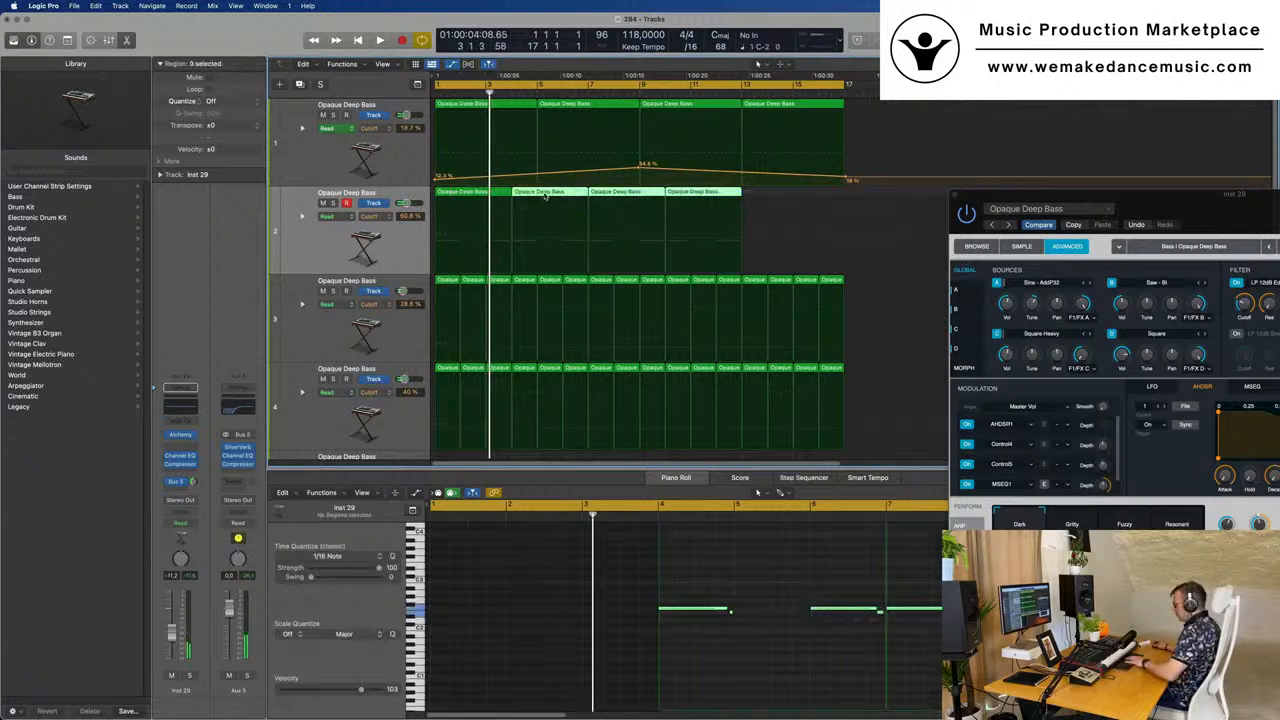
pyautogui.press('Delete')
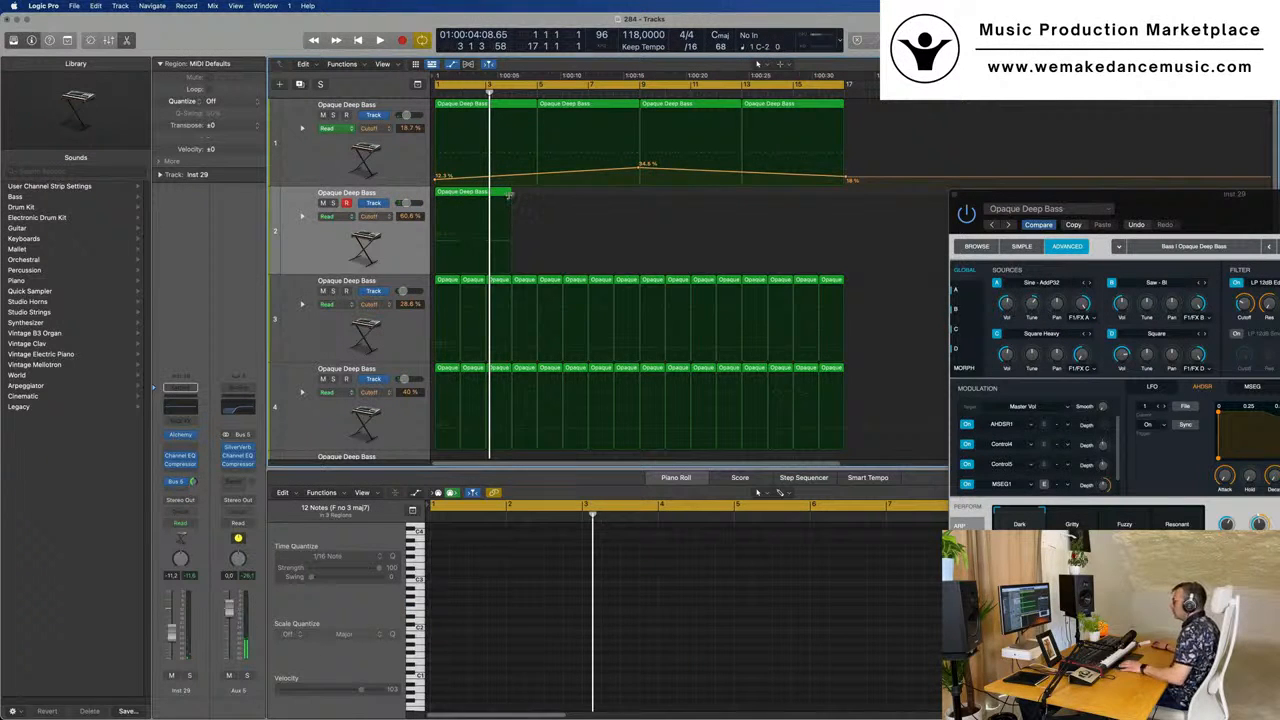
# - Extend the second track's region to bar 5 and repeat it three times to fill the loop up to bar 17
pyautogui.moveTo(508, 195); pyautogui.dragTo(536, 195)
pyautogui.press('space')
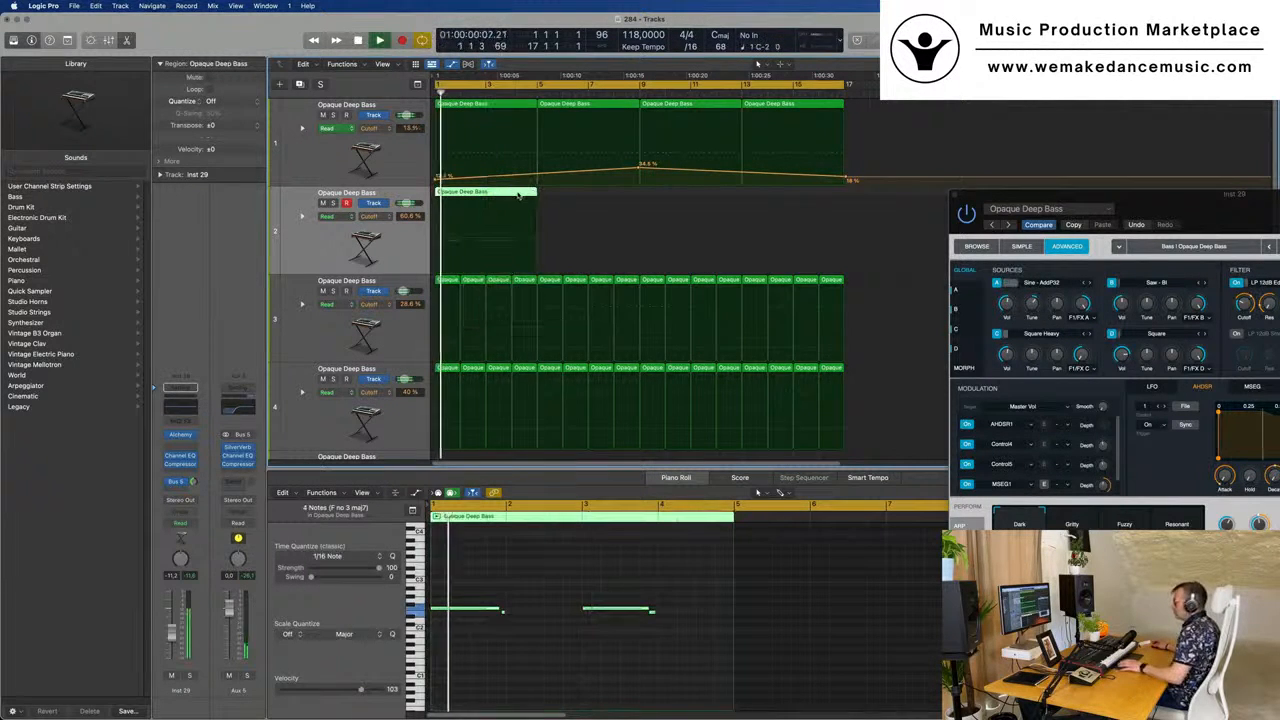
pyautogui.press('super+r')
pyautogui.press('super+r')
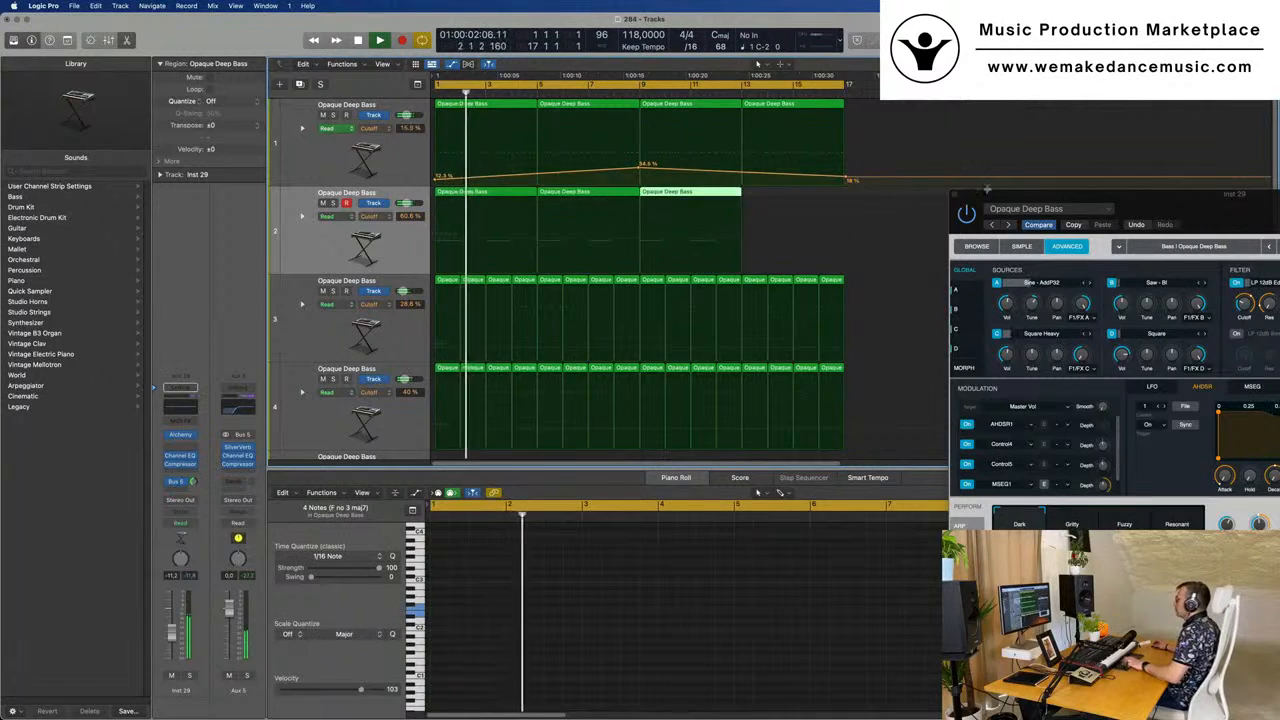
pyautogui.press('super+r')
# - Move the Alchemy window over the arrangement and change its Source A to Sine - DC during playback
pyautogui.moveTo(1189, 207); pyautogui.dragTo(616, 271)
pyautogui.press('space')
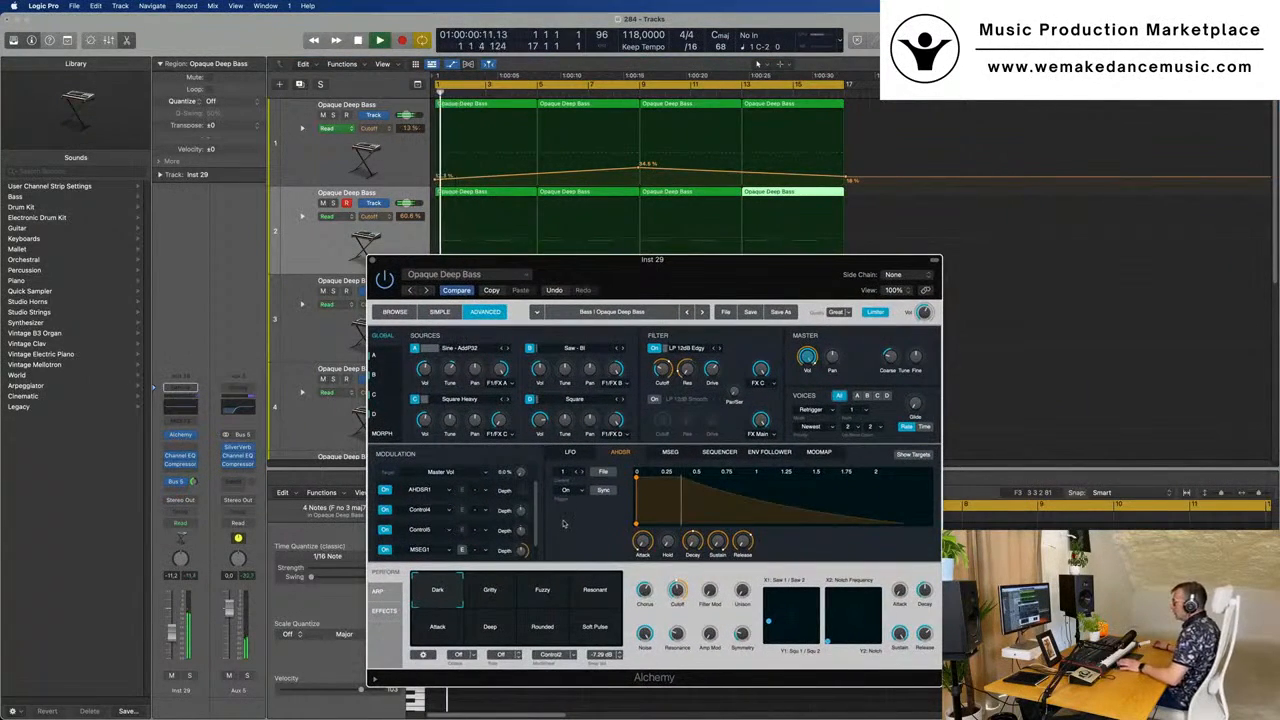
pyautogui.moveTo(489, 281); pyautogui.dragTo(433, 281)
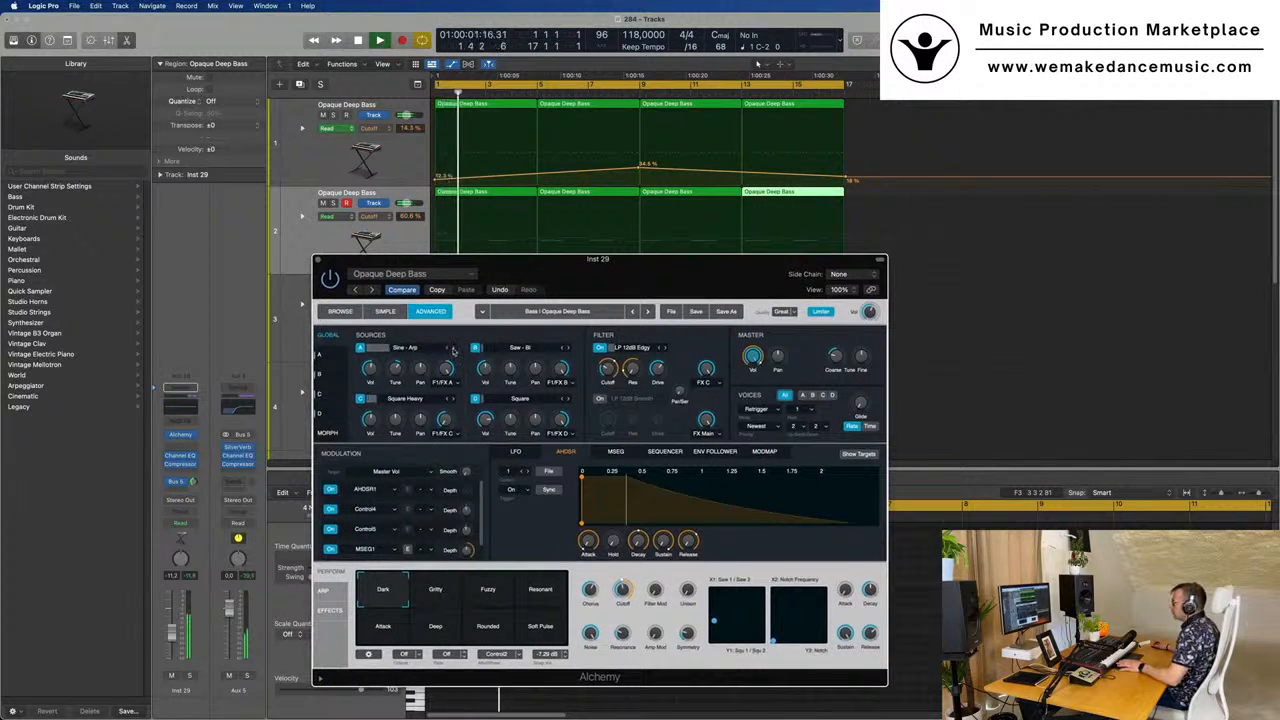
pyautogui.press('space')
pyautogui.press('space')
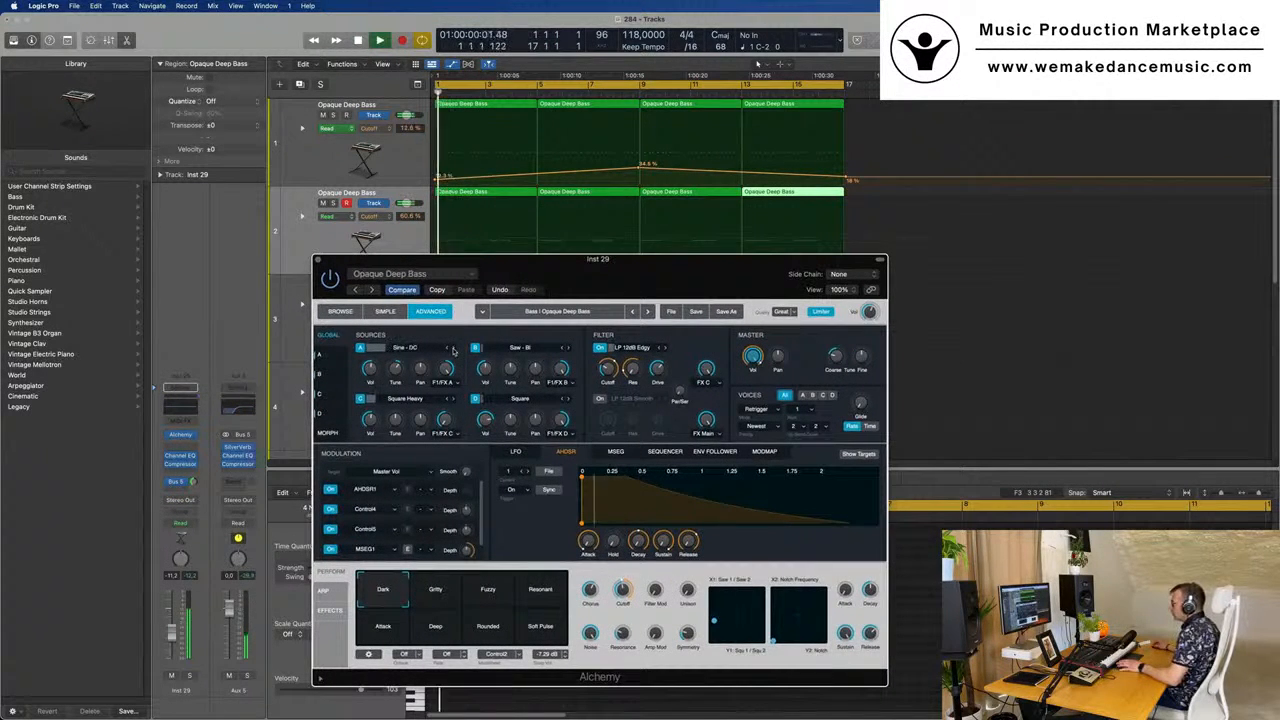
# - Turn off Alchemy's sources B, C and D and change Source A to Sine - Mg
pyautogui.click(362, 398)
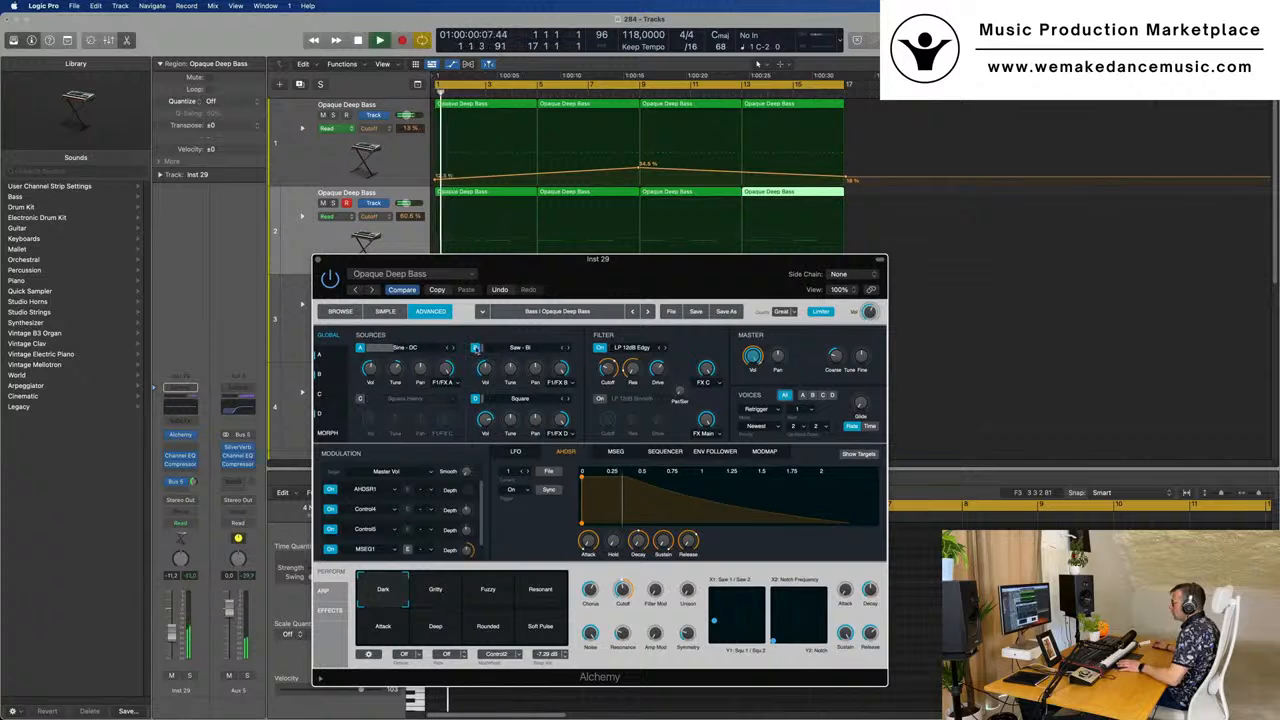
pyautogui.click(476, 348)
pyautogui.click(476, 399)
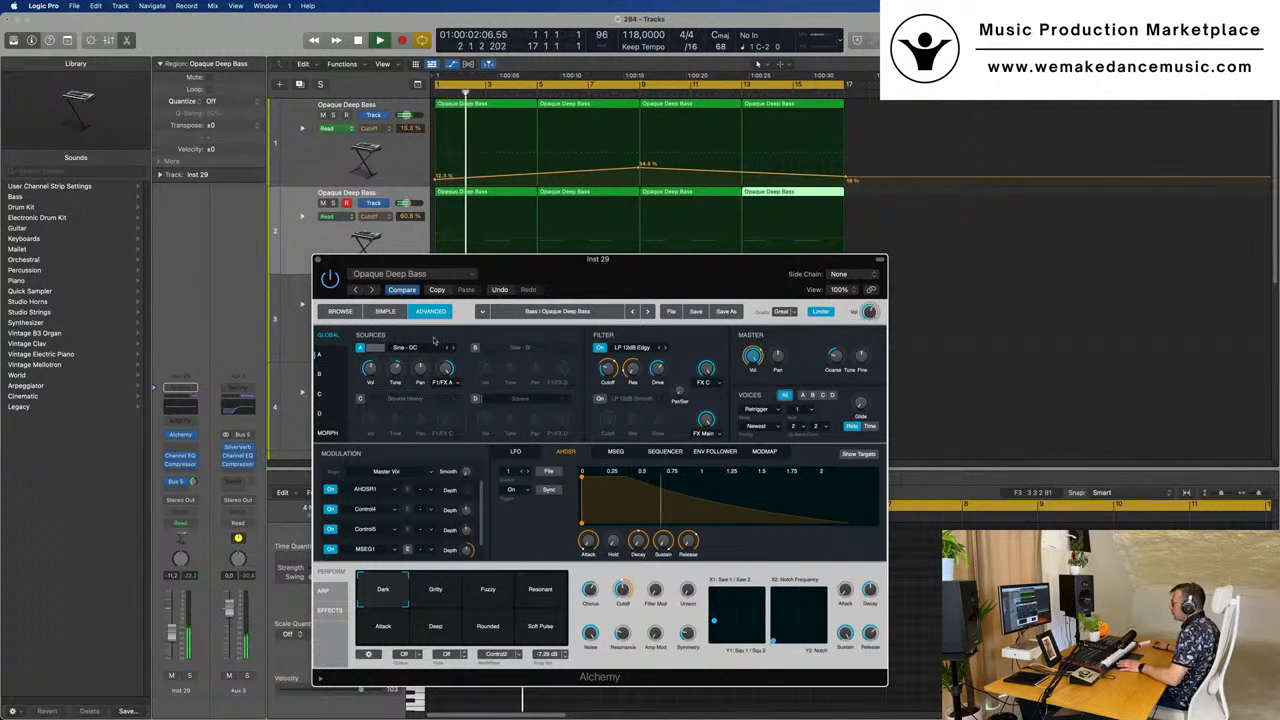
pyautogui.click(451, 347)
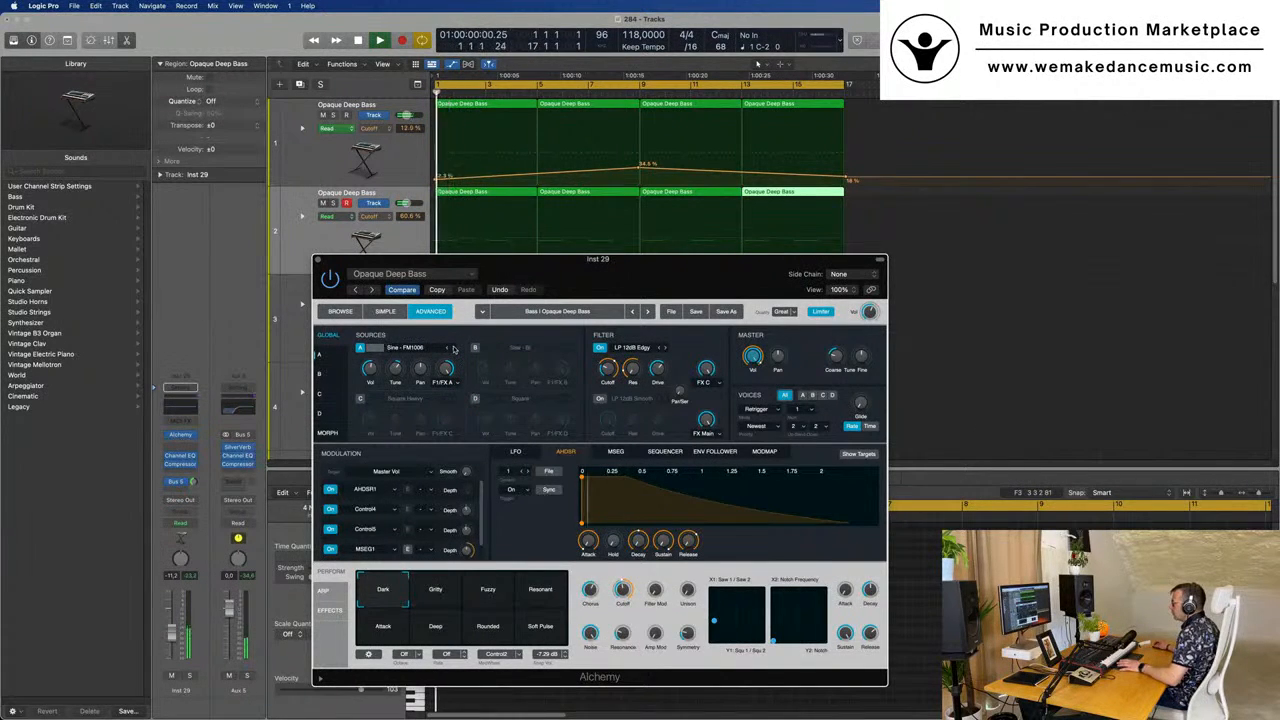
pyautogui.click(430, 348)
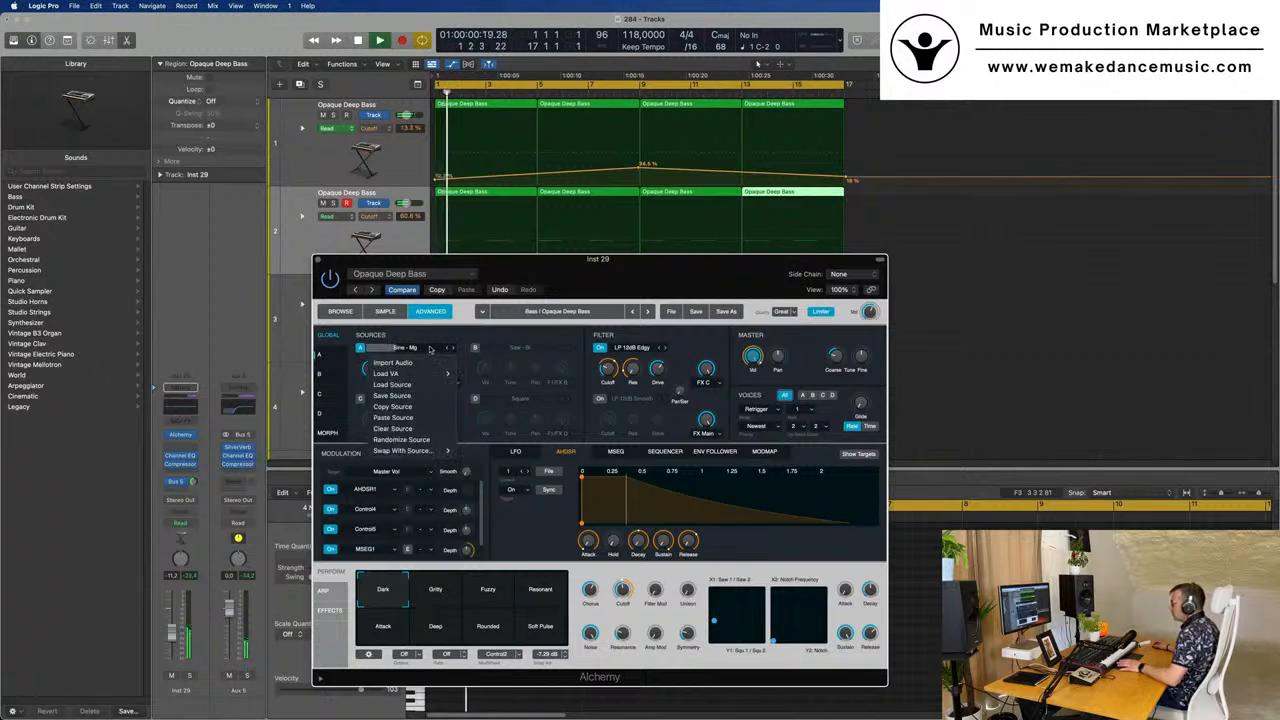
pyautogui.moveTo(432, 373)
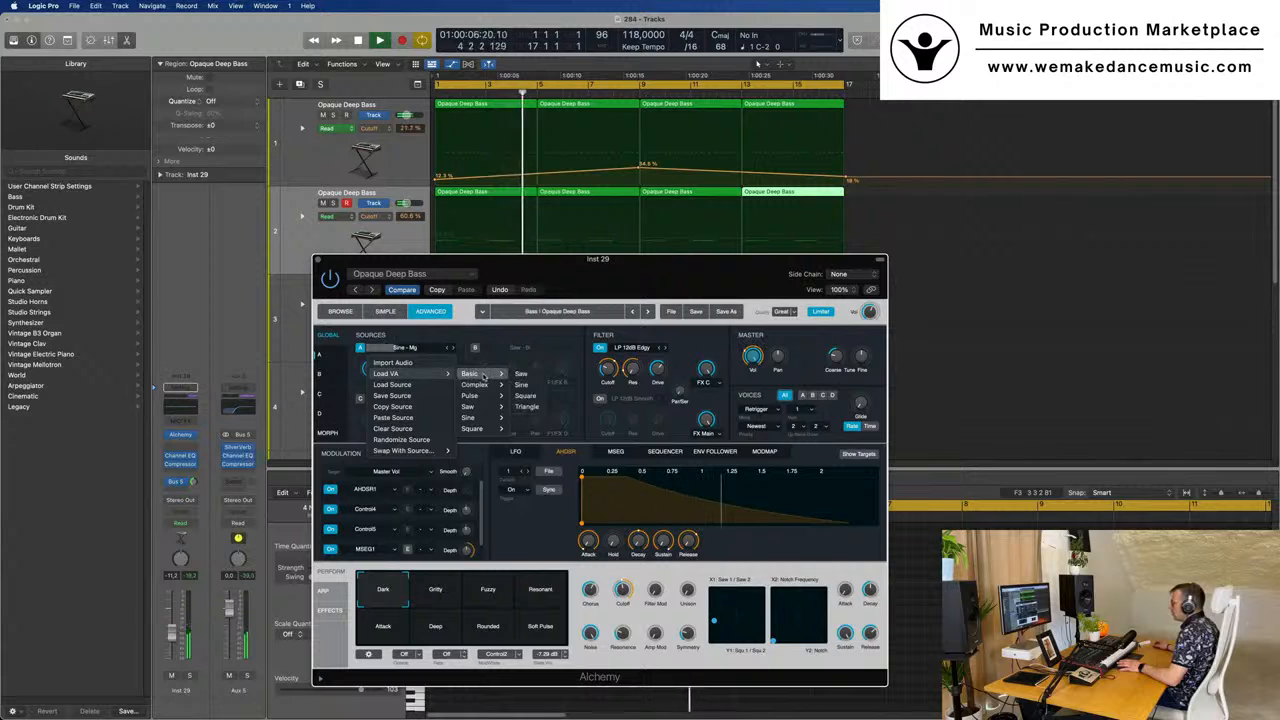
pyautogui.click(531, 357)
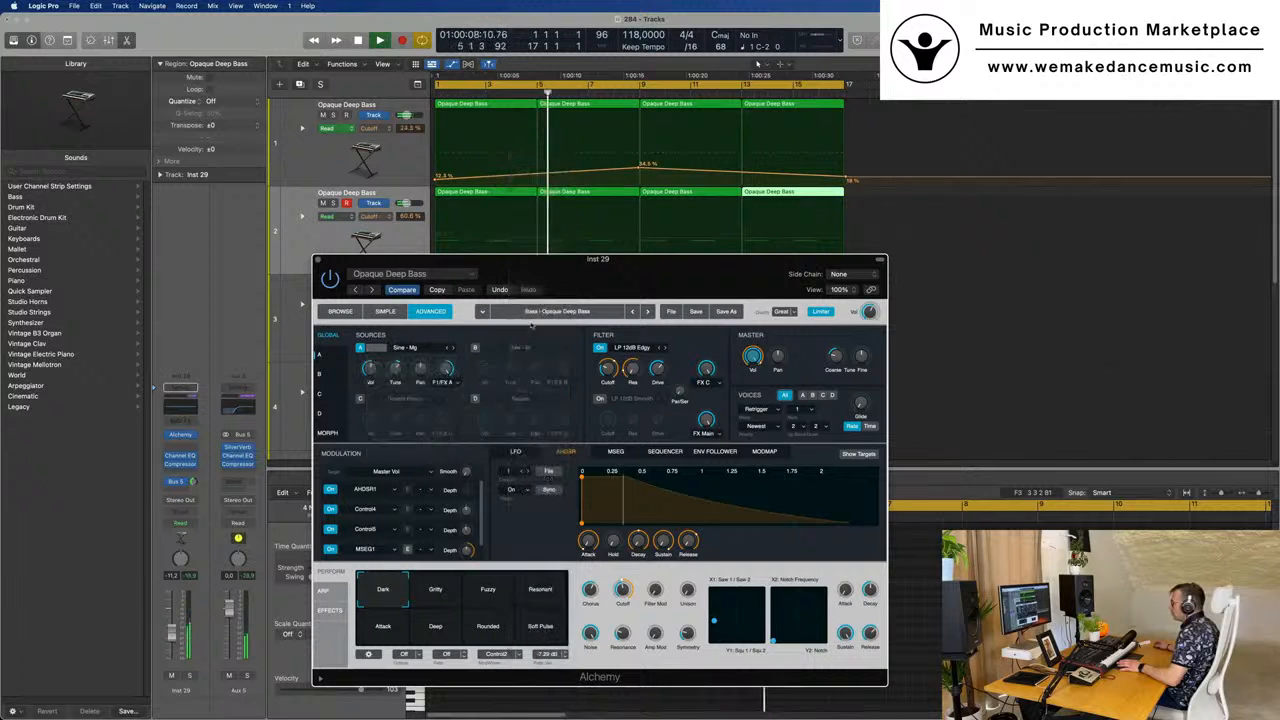
# - Move the Alchemy window aside, change Source A to Metallic 09 and raise its tuning to 25 semitones
pyautogui.moveTo(588, 281); pyautogui.dragTo(733, 230)
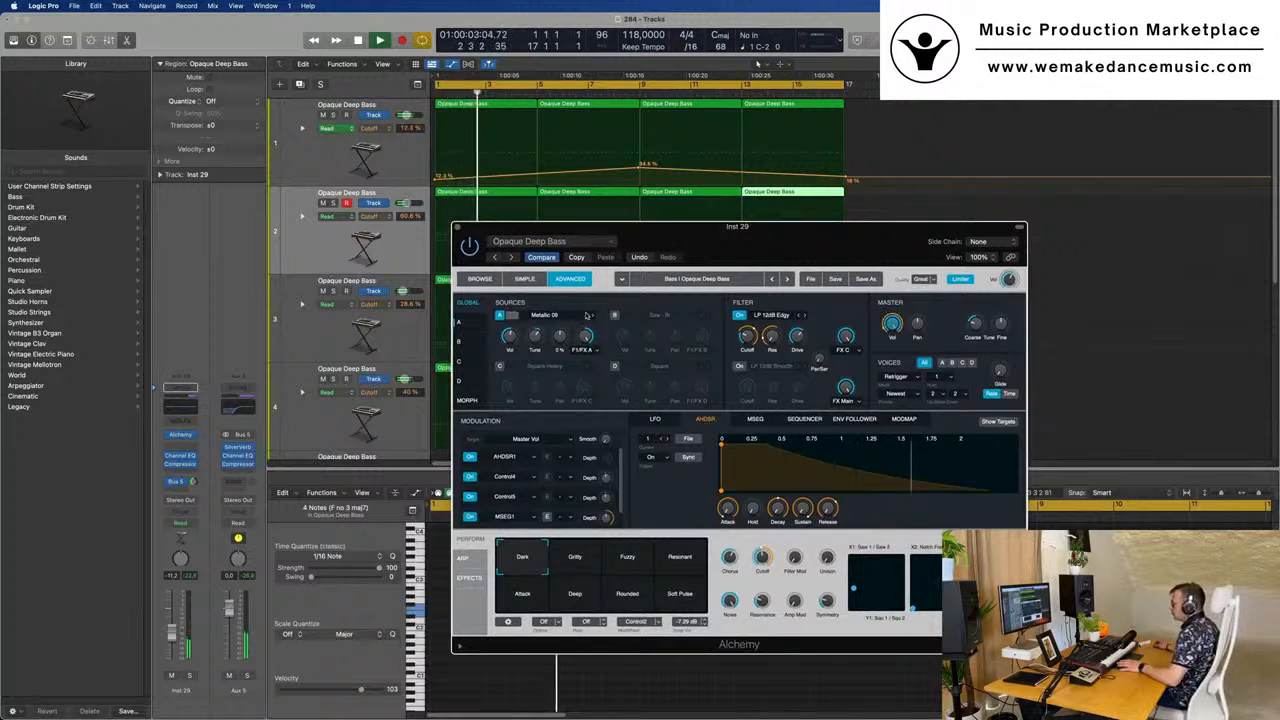
pyautogui.moveTo(535, 337)
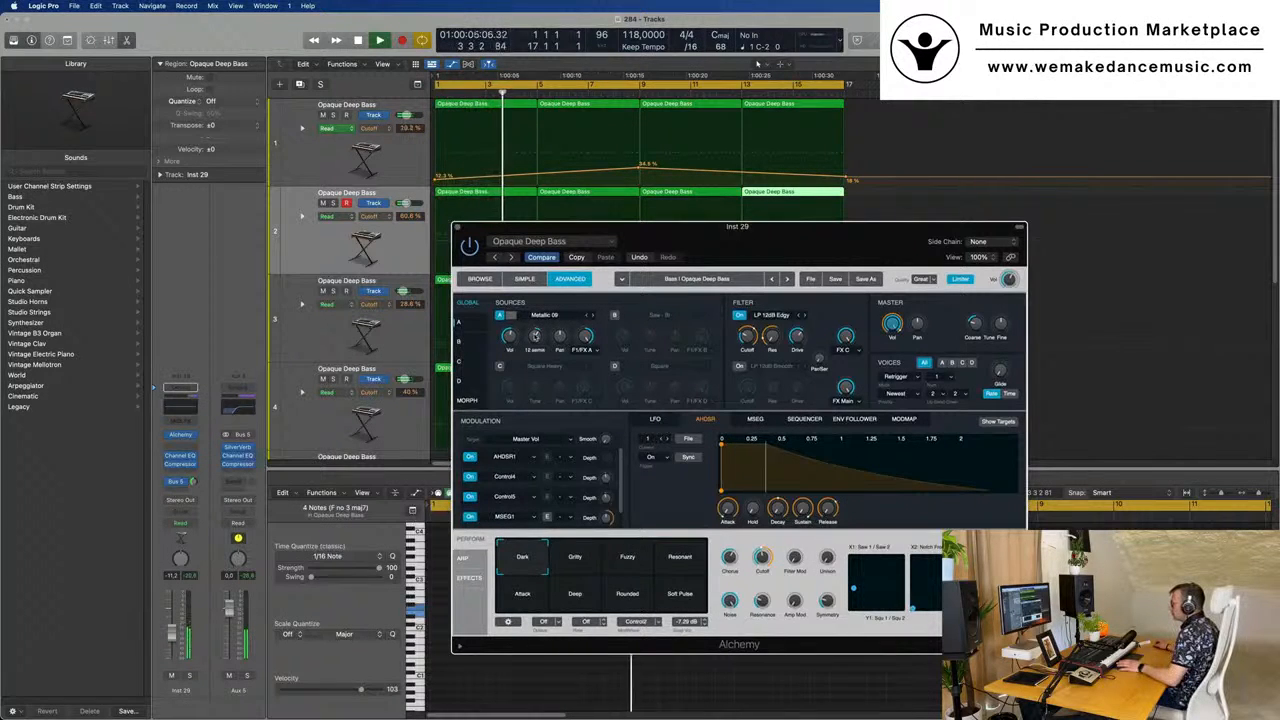
pyautogui.click(536, 336)
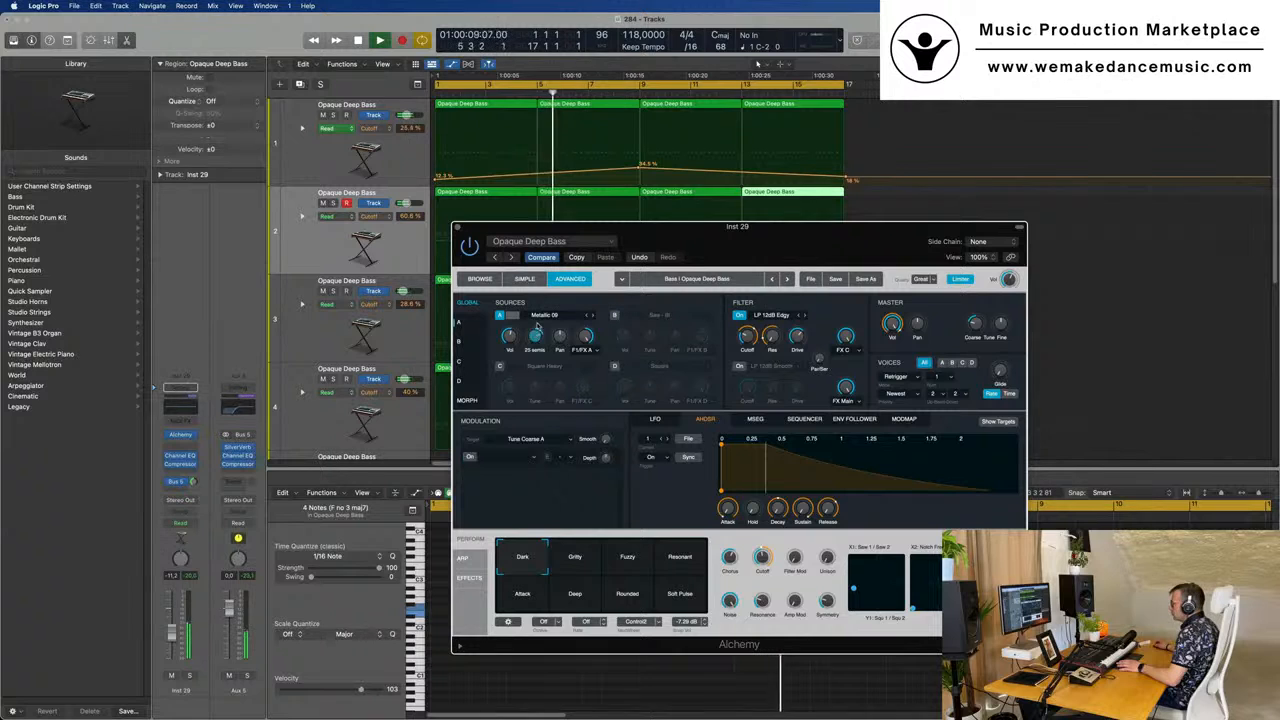
pyautogui.press('space')
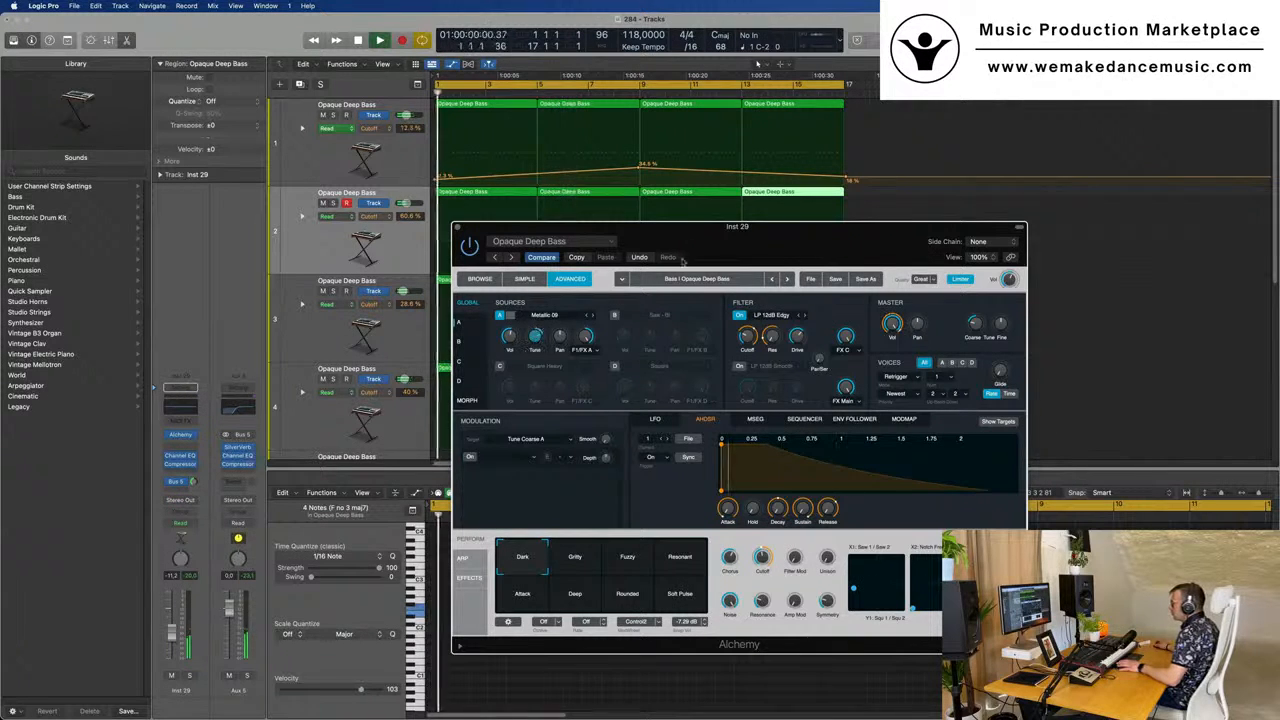
# - Advance Source A through the following sources from Noisy Hum to Plastic Voice, auditioning them by restarting the loop
pyautogui.moveTo(753, 238); pyautogui.dragTo(719, 212)
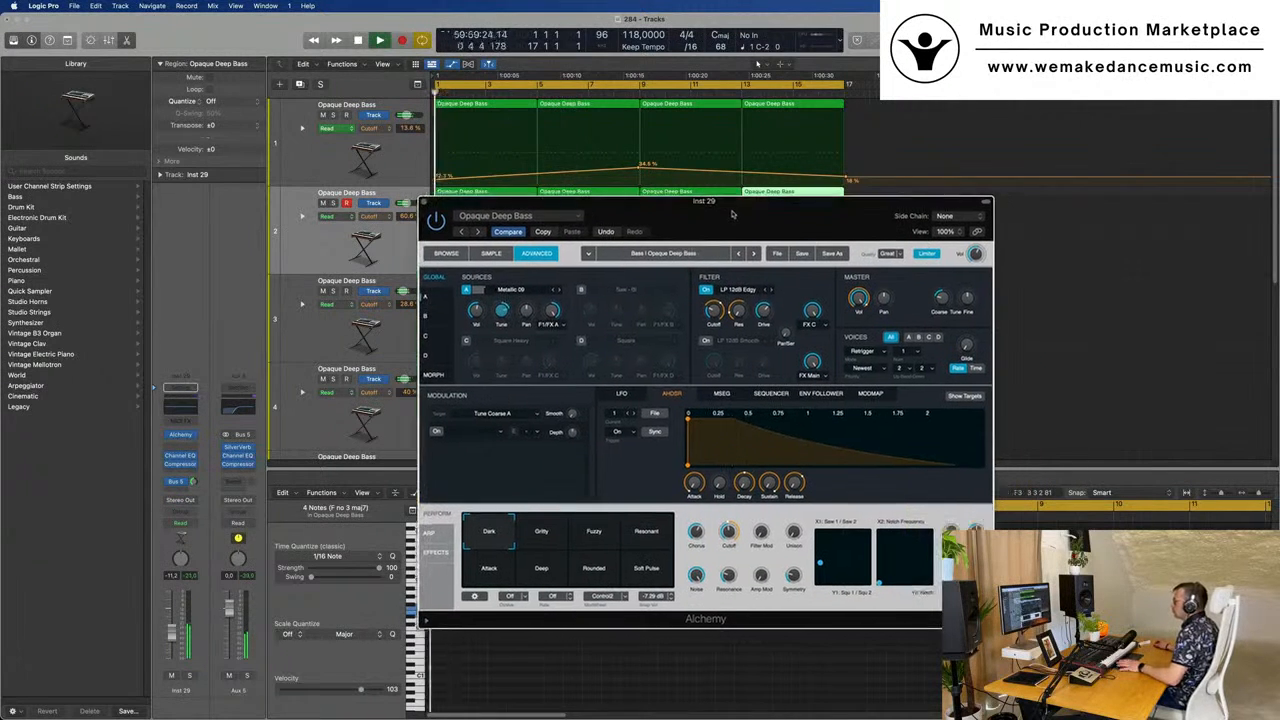
pyautogui.press('space')
pyautogui.click(561, 291)
pyautogui.press('space')
pyautogui.press('space')
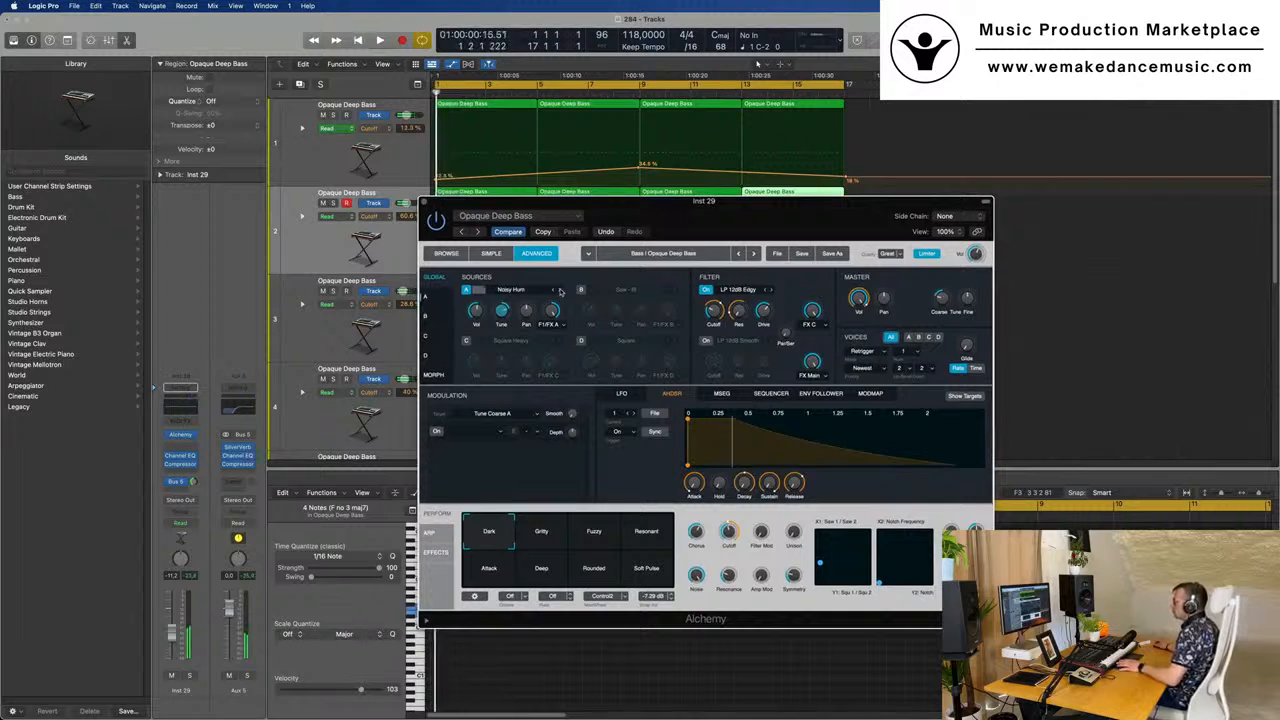
pyautogui.click(561, 291)
pyautogui.press('space')
pyautogui.press('space')
pyautogui.click(561, 291)
pyautogui.press('space')
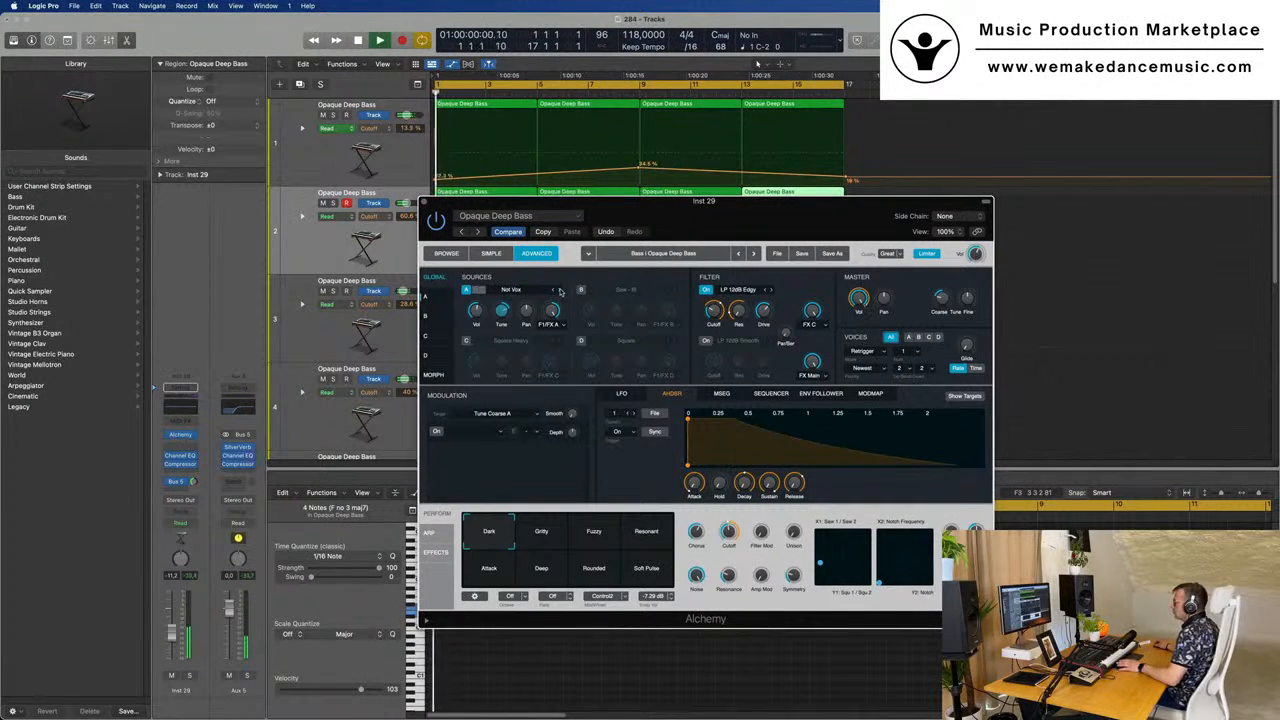
pyautogui.click(561, 291)
pyautogui.press('space')
pyautogui.press('space')
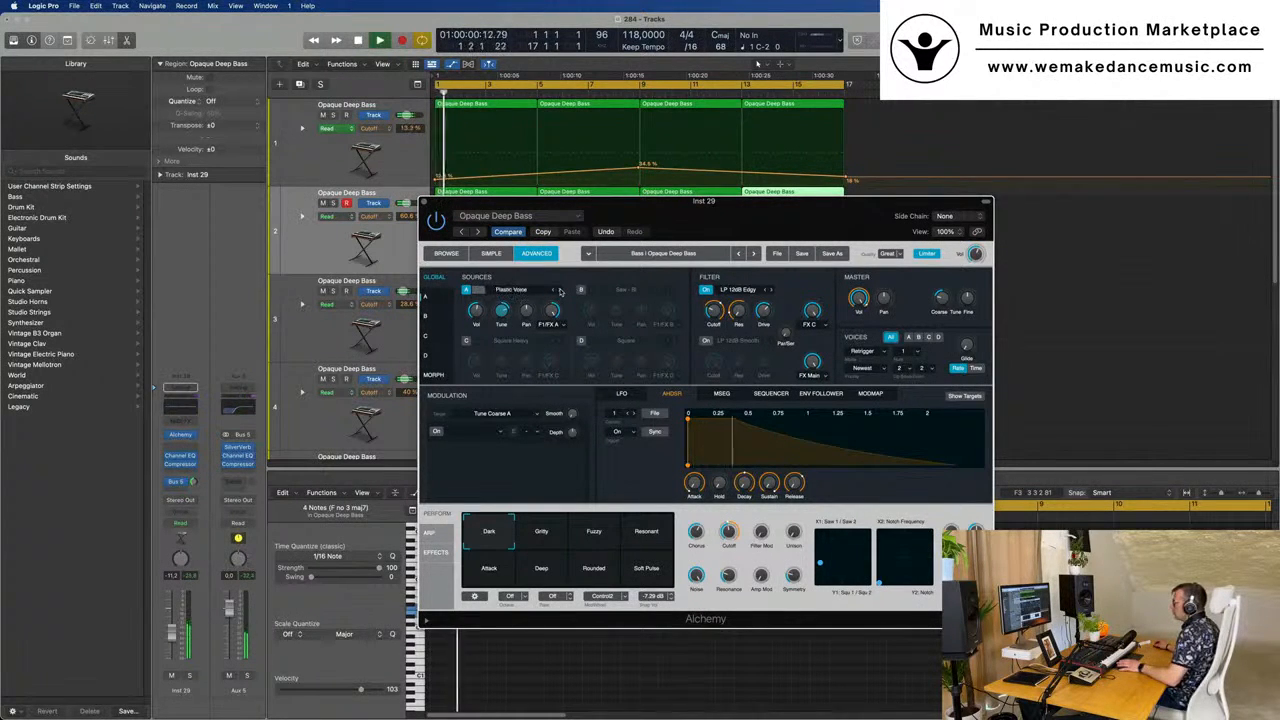
pyautogui.press('space')
pyautogui.press('space')
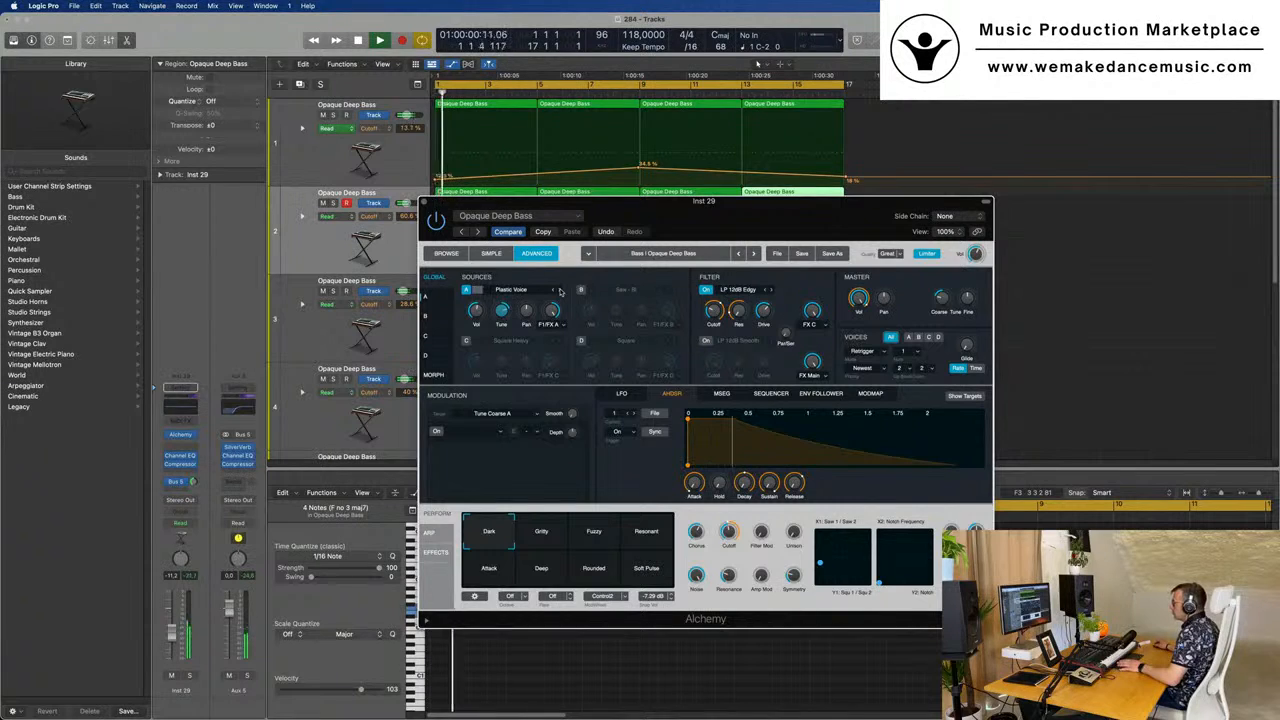
# - Turn on Alchemy's Source C with Square Heavy and replay the loop from the start
pyautogui.moveTo(755, 207); pyautogui.dragTo(852, 166)
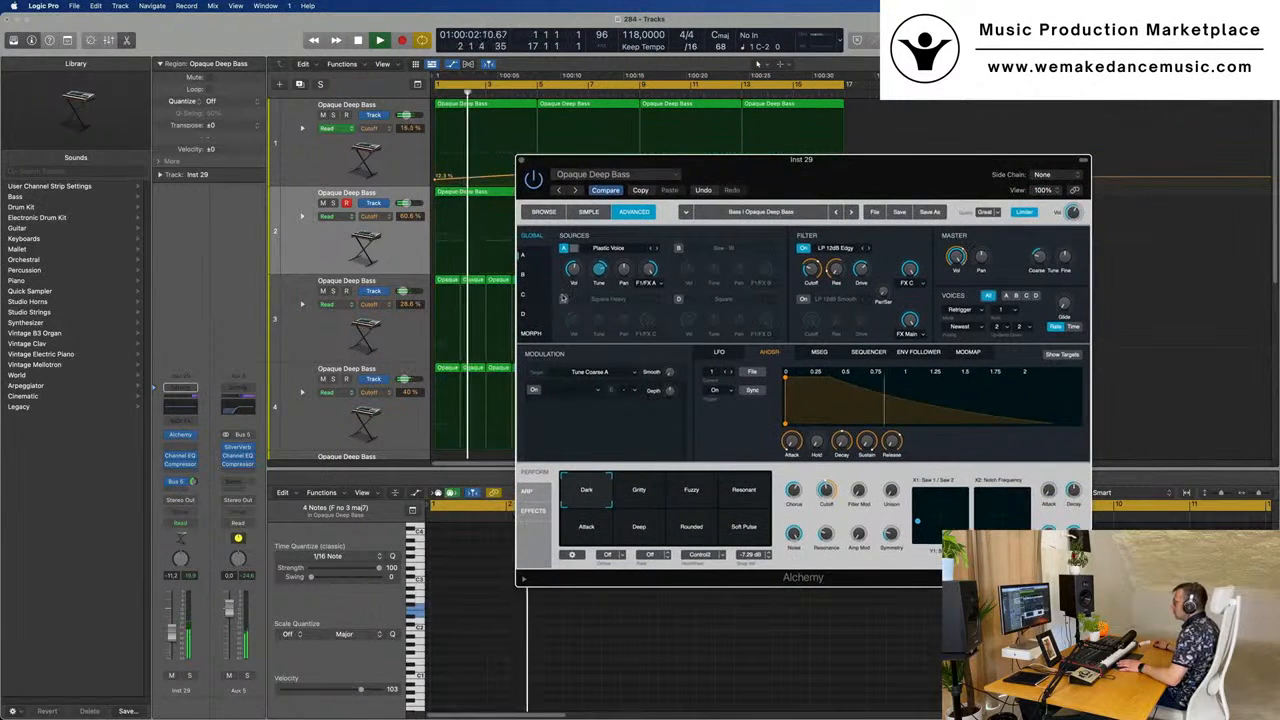
pyautogui.click(563, 299)
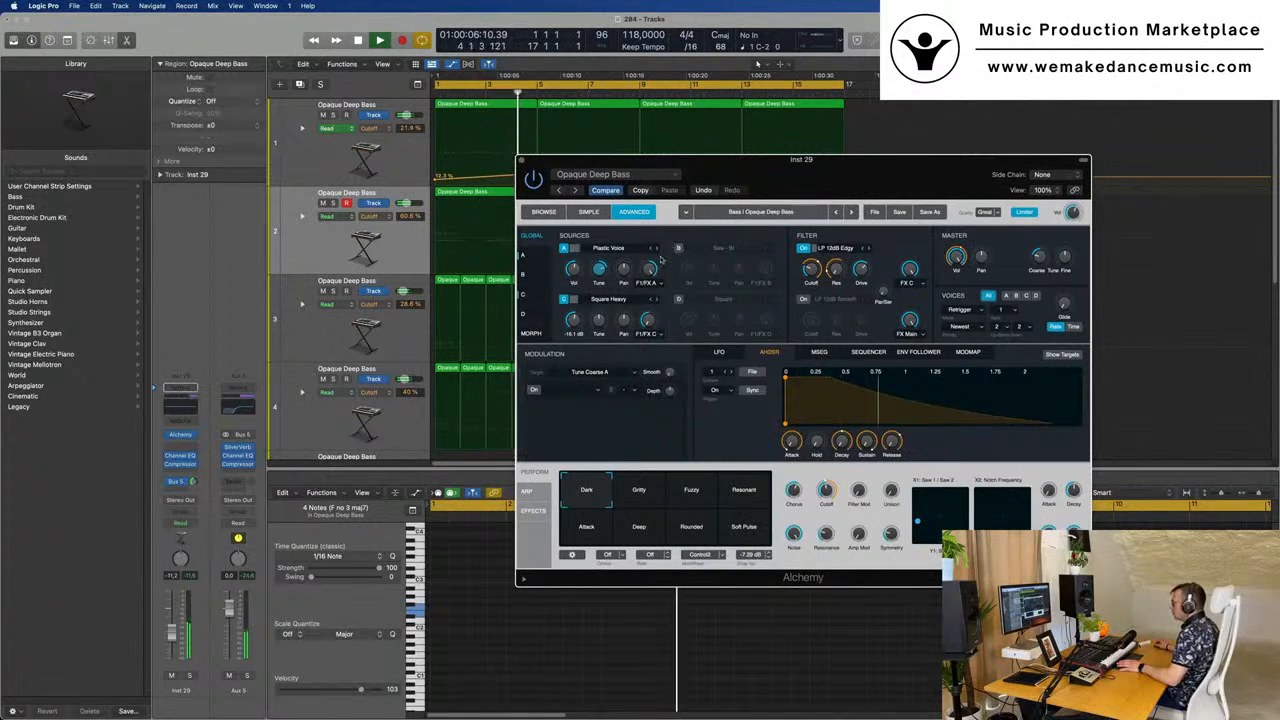
pyautogui.moveTo(834, 162); pyautogui.dragTo(789, 160)
pyautogui.press('Return')
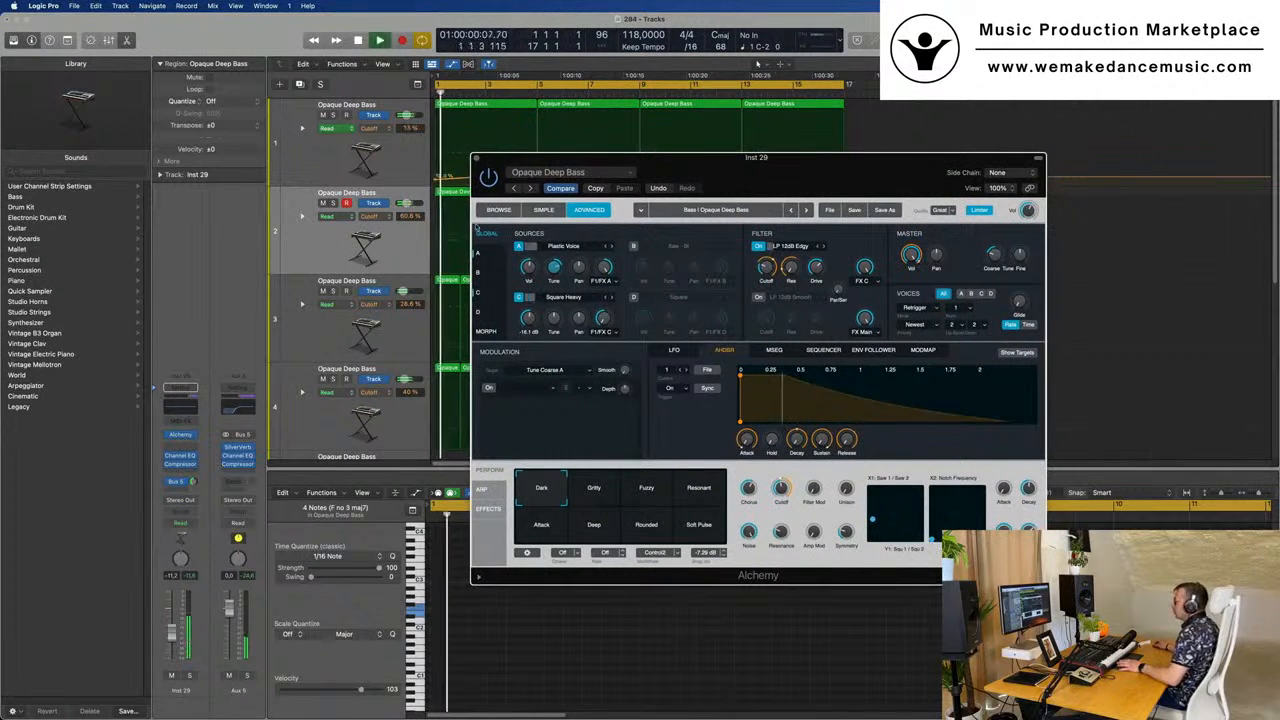
# - Browse Alchemy's Brass presets and try Brass Response and Vintage Brassy Bass
pyautogui.click(498, 210)
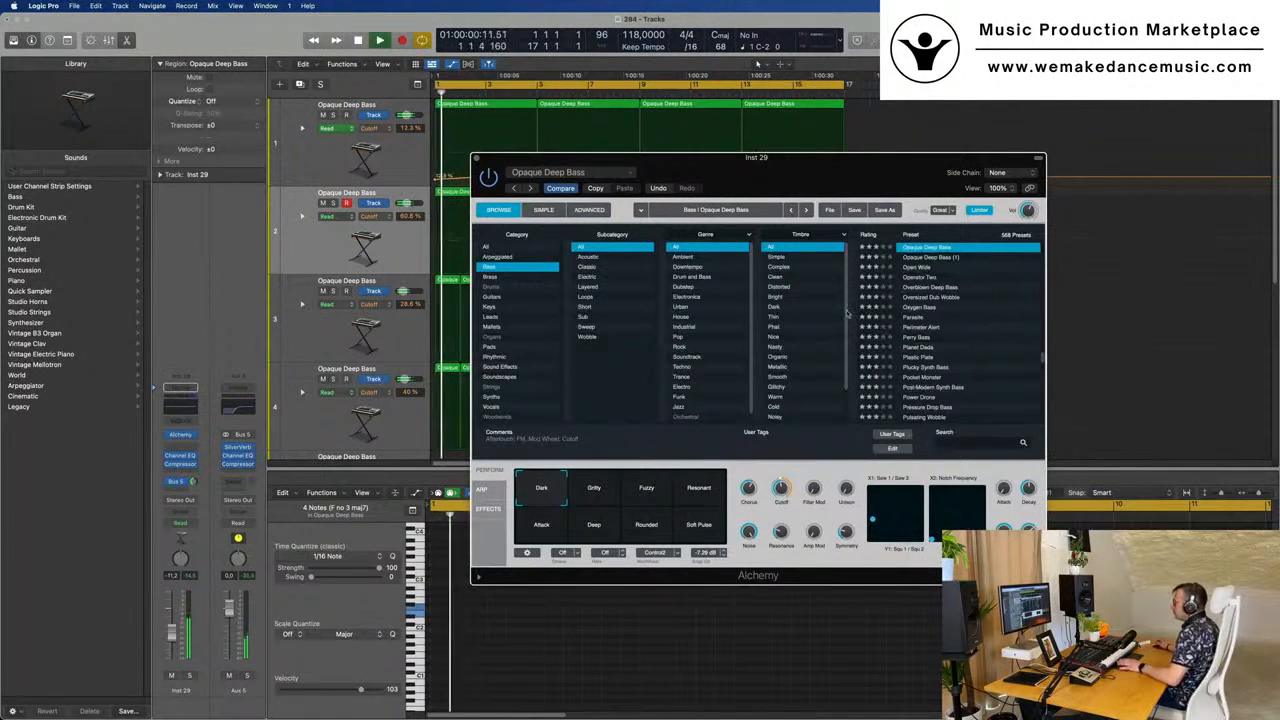
pyautogui.click(492, 277)
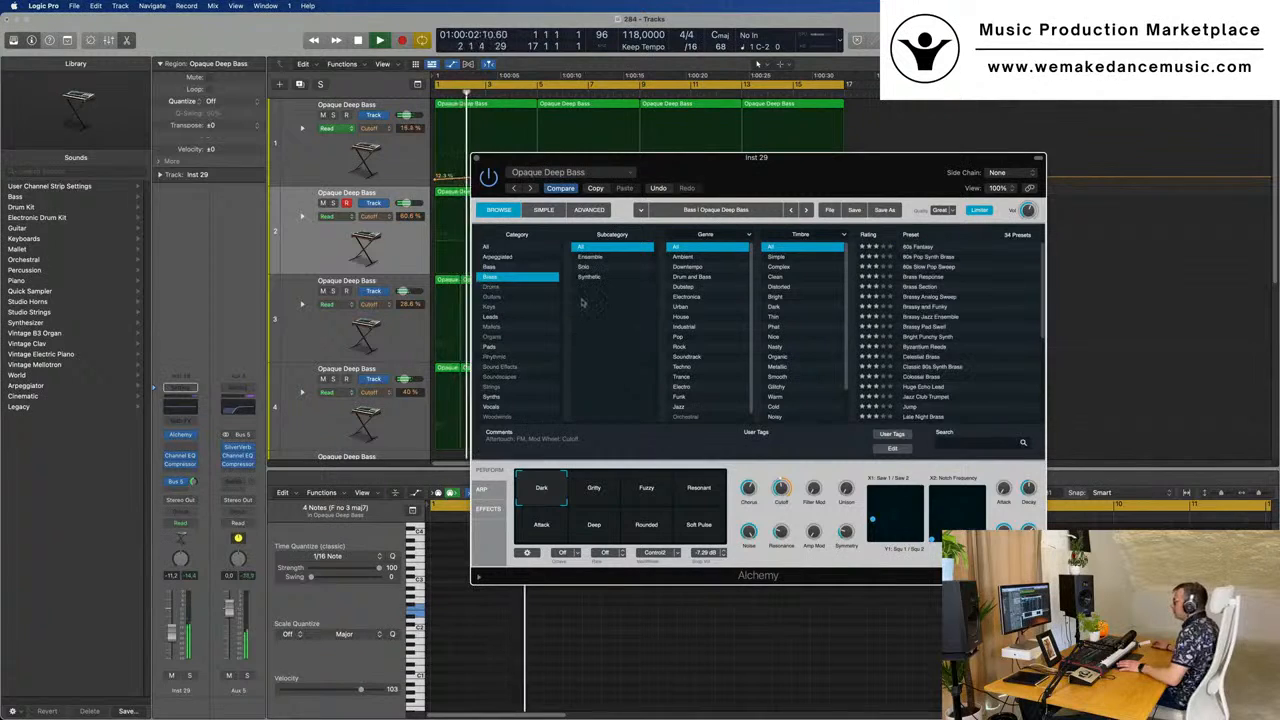
pyautogui.press('Return')
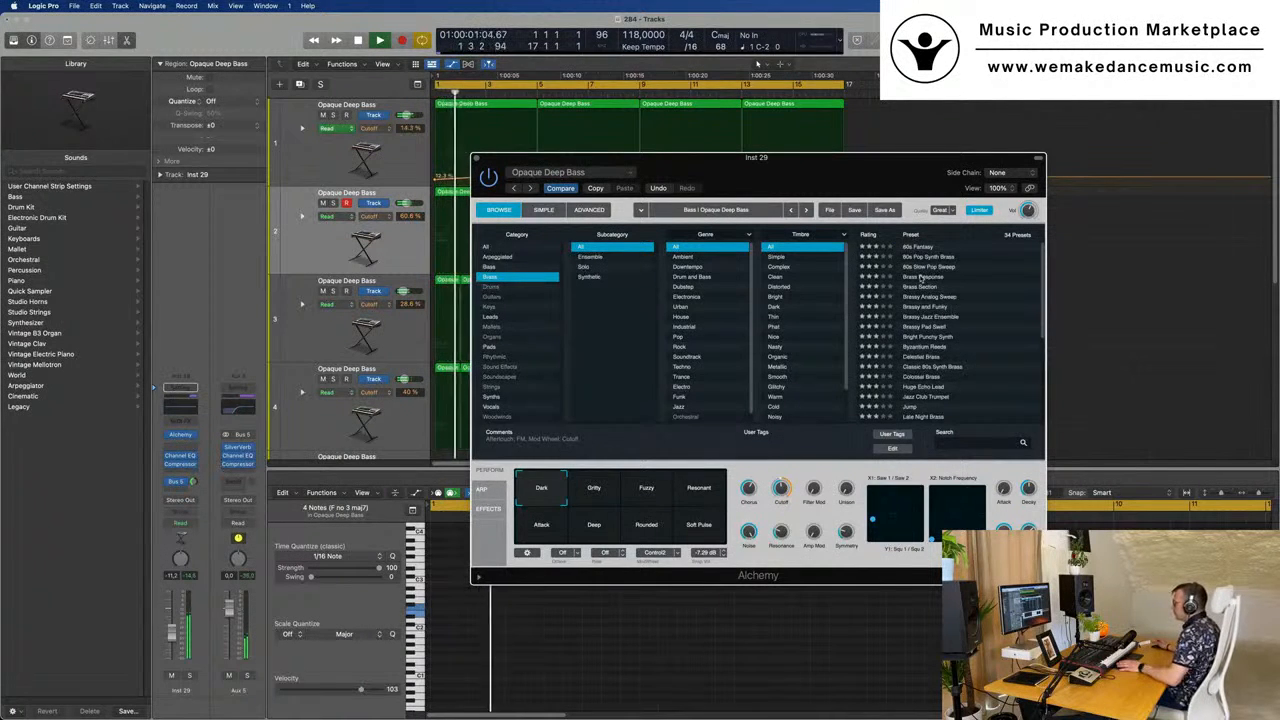
pyautogui.click(921, 277)
pyautogui.scroll(-5, 968, 328)
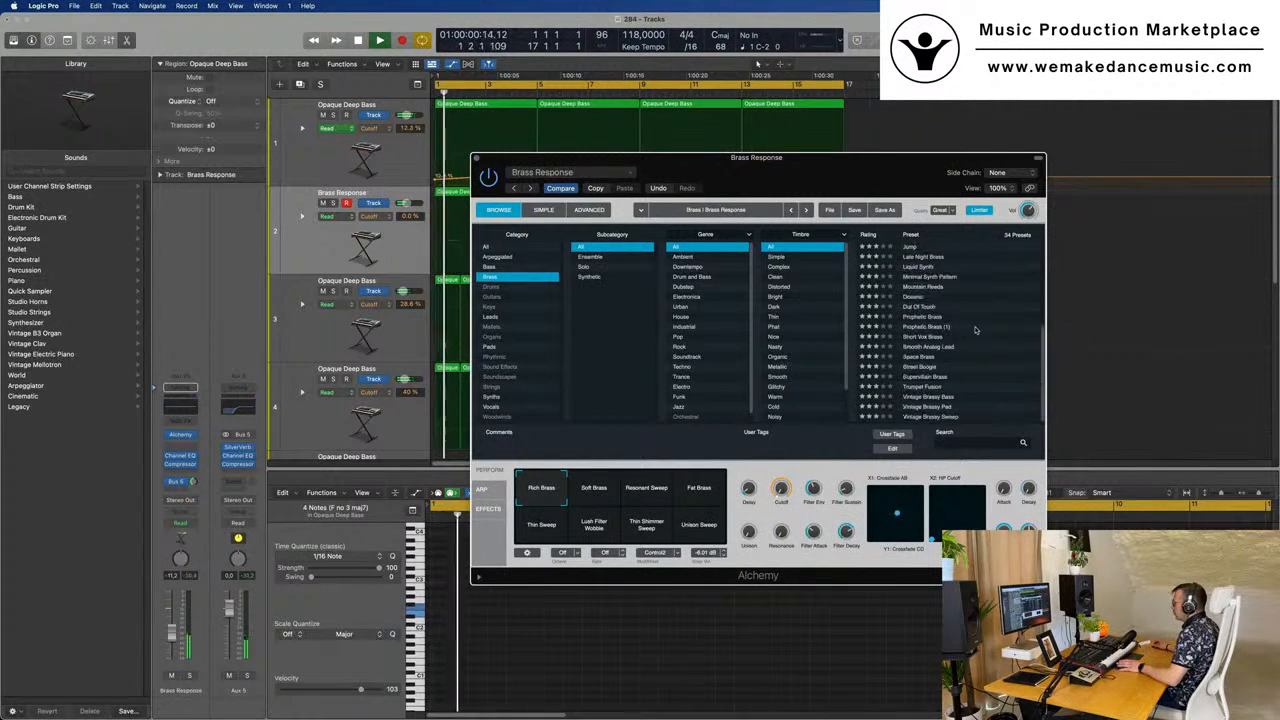
pyautogui.click(928, 397)
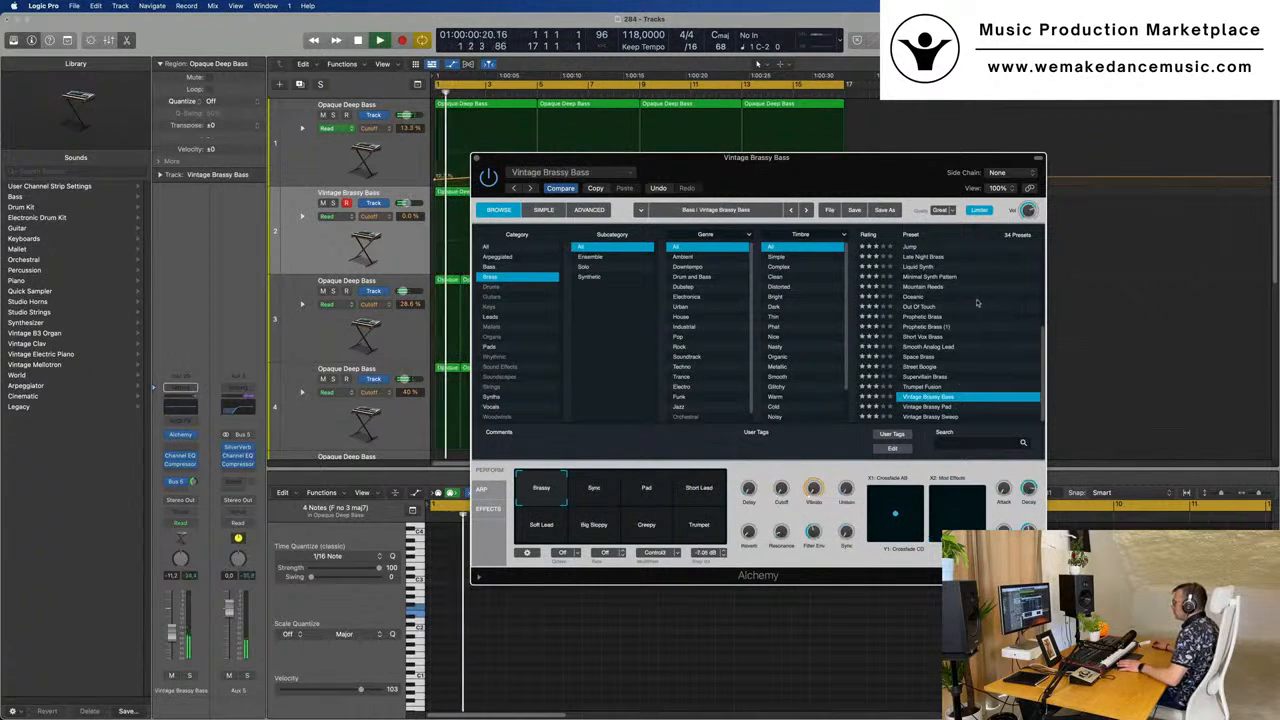
# - Try the Minimal Synth Pattern and Jazz Club Trumpet presets, and load Byzantium Reeds
pyautogui.click(928, 279)
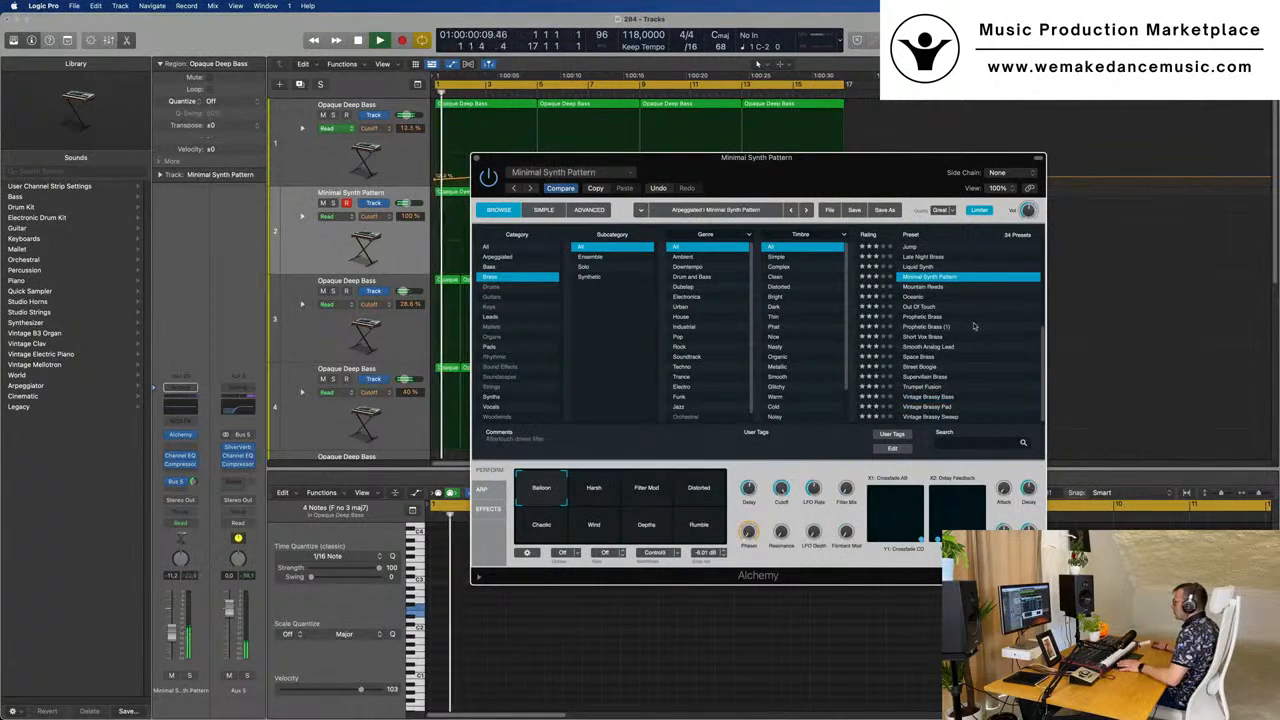
pyautogui.scroll(2, 974, 324)
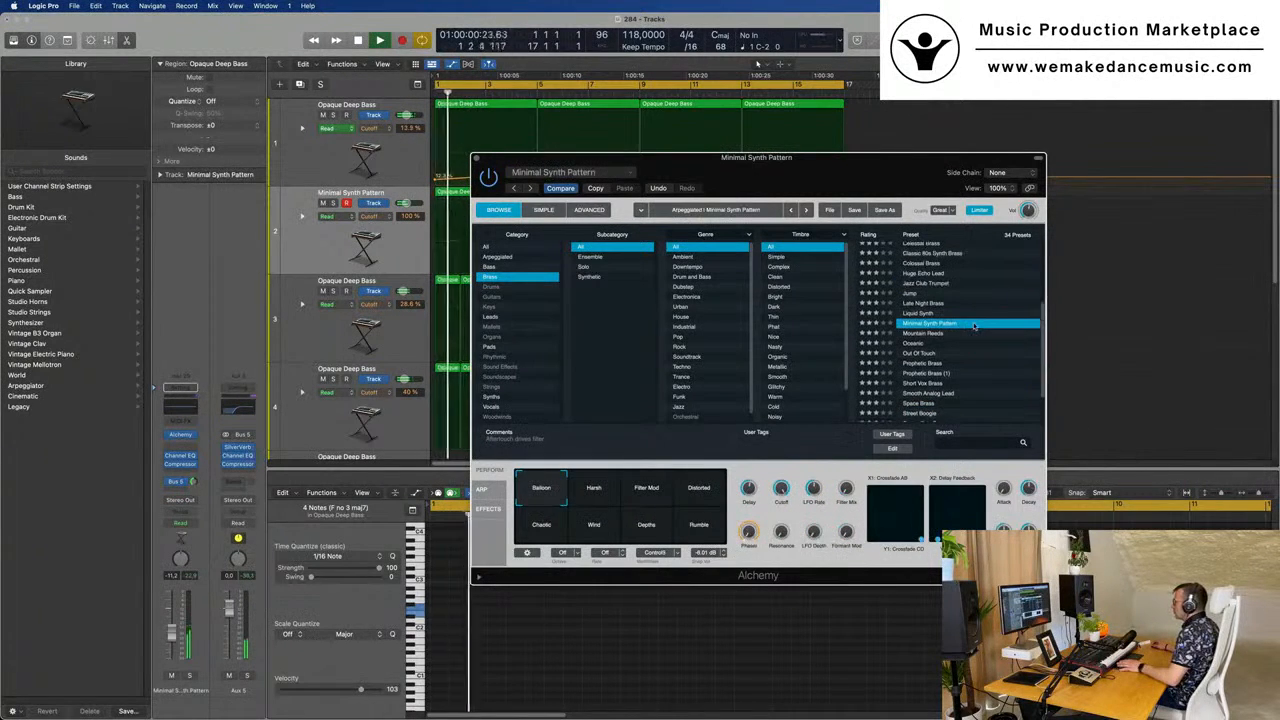
pyautogui.click(935, 284)
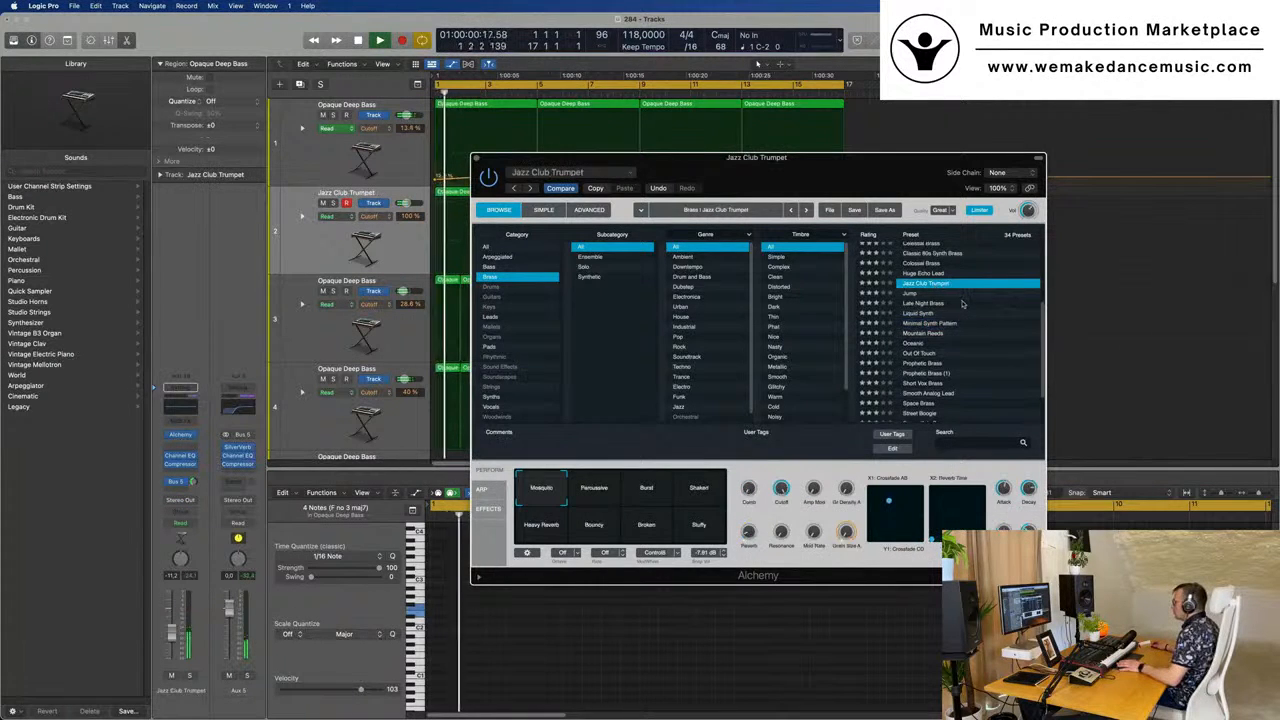
pyautogui.scroll(2, 955, 301)
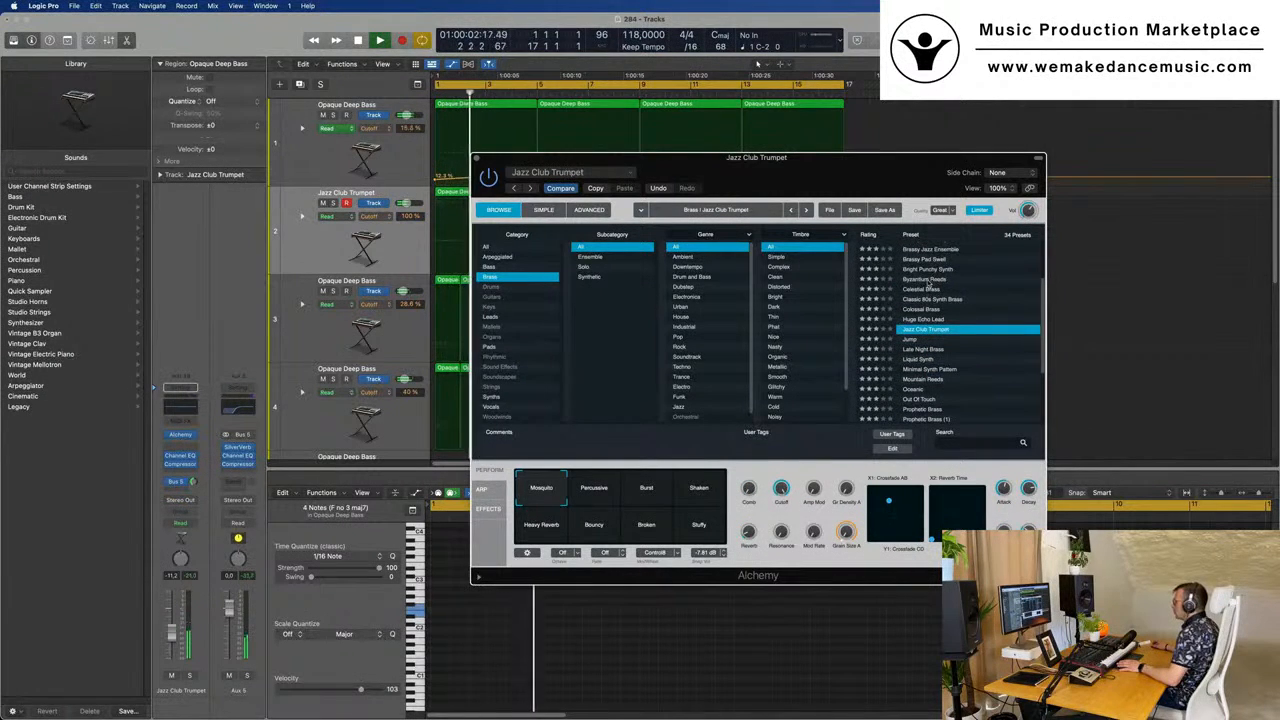
pyautogui.click(926, 280)
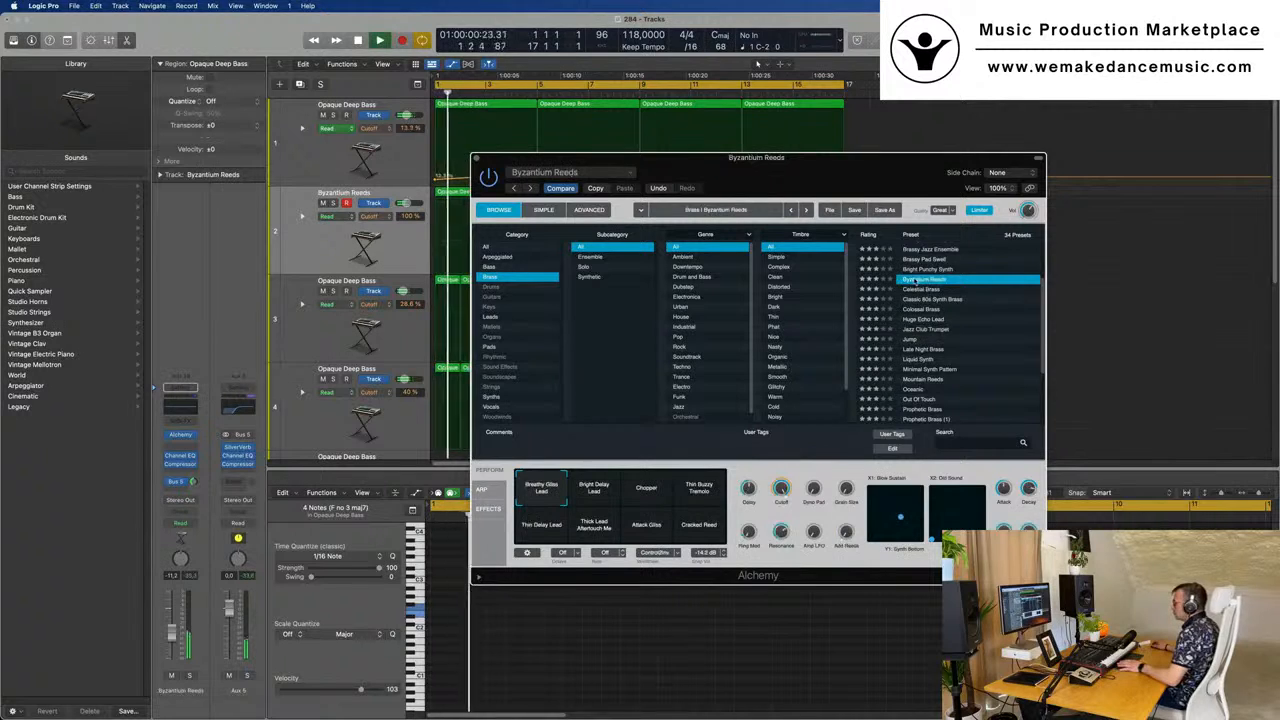
# - Select the second track with its regions, close its Alchemy window and stop playback
pyautogui.moveTo(810, 178); pyautogui.dragTo(970, 171)
pyautogui.press('Return')
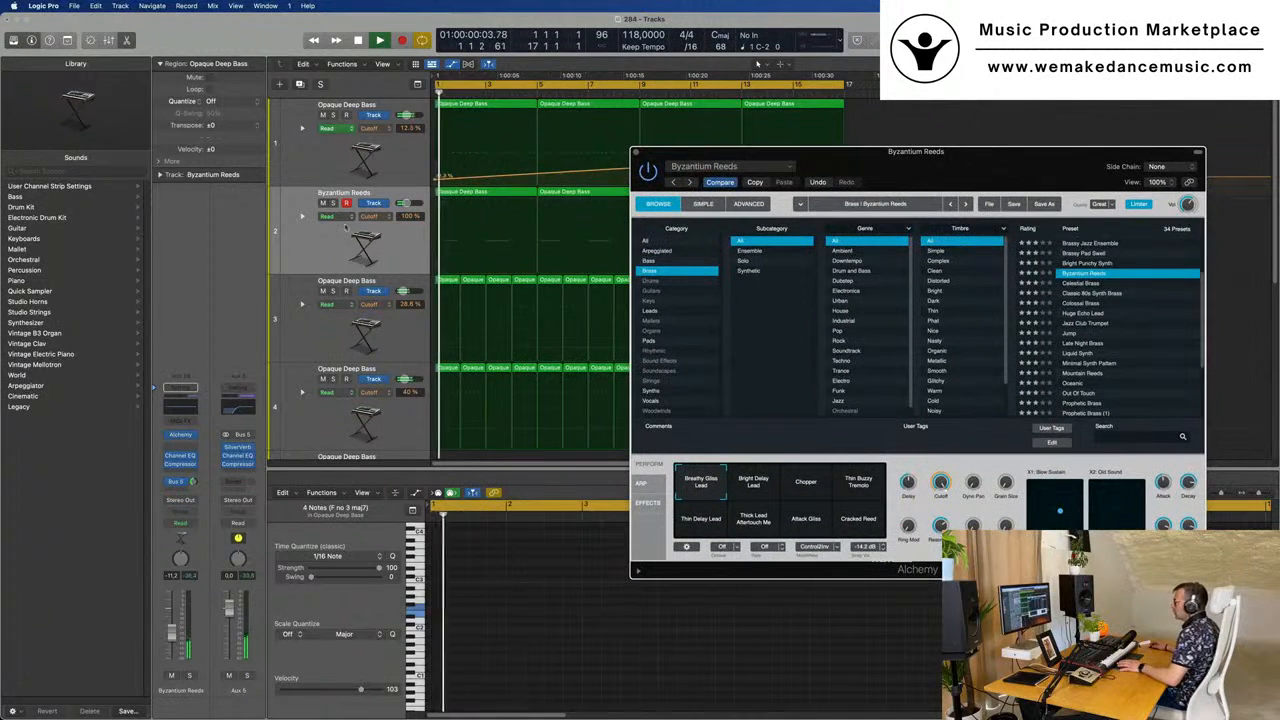
pyautogui.click(345, 240)
pyautogui.moveTo(891, 171); pyautogui.dragTo(811, 183)
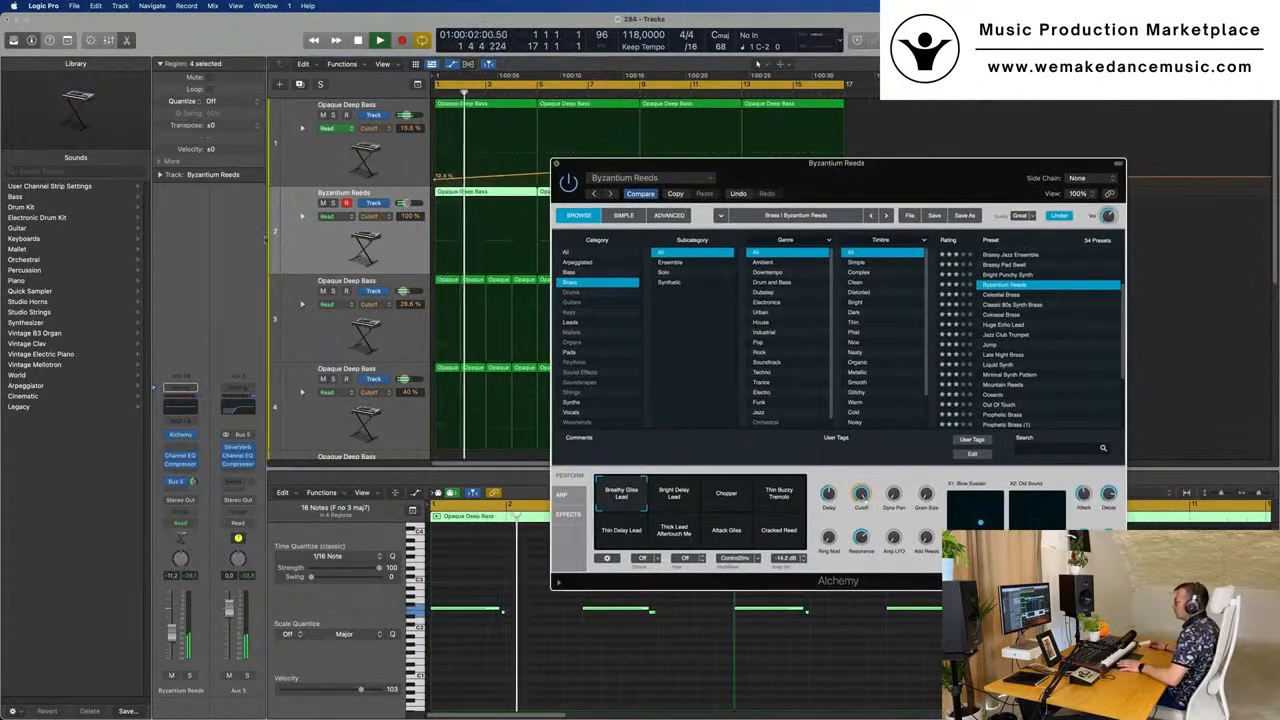
pyautogui.click(556, 164)
pyautogui.press('space')
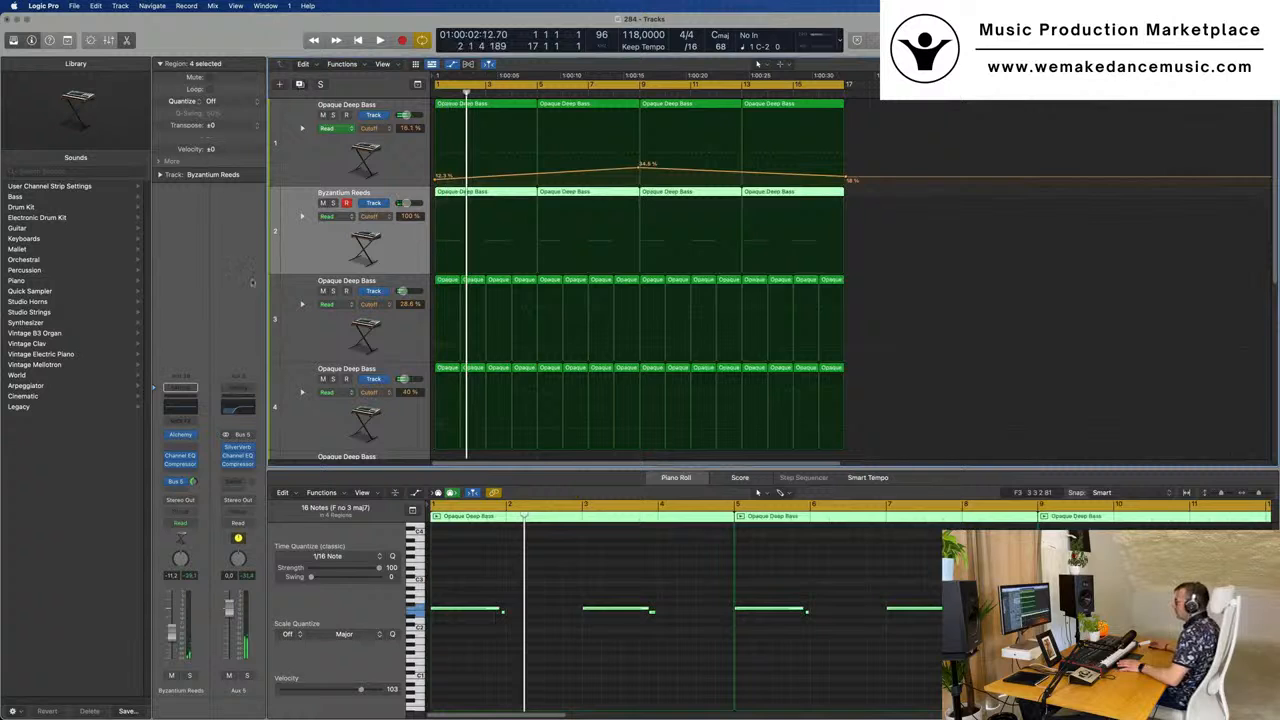
# - Duplicate the Byzantium Reeds track with its settings and mute the original during playback
pyautogui.press('super+d')
pyautogui.press('space')
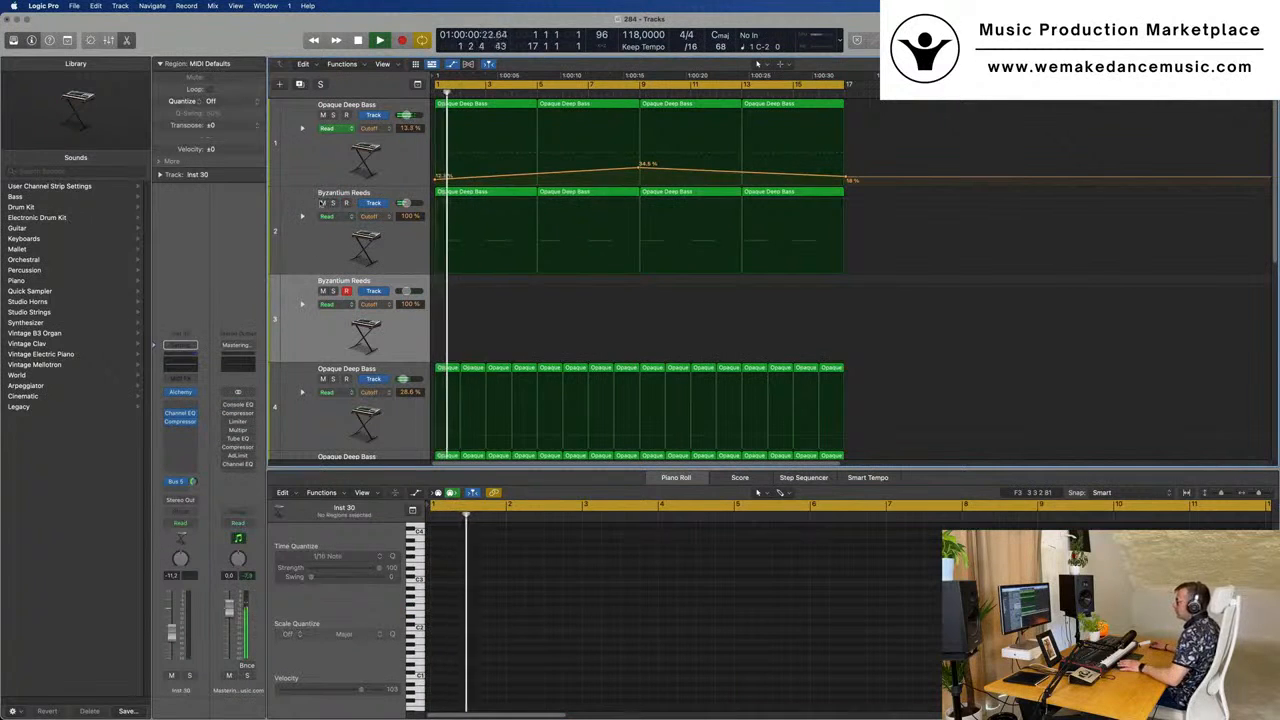
pyautogui.click(323, 203)
pyautogui.press('space')
pyautogui.press('space')
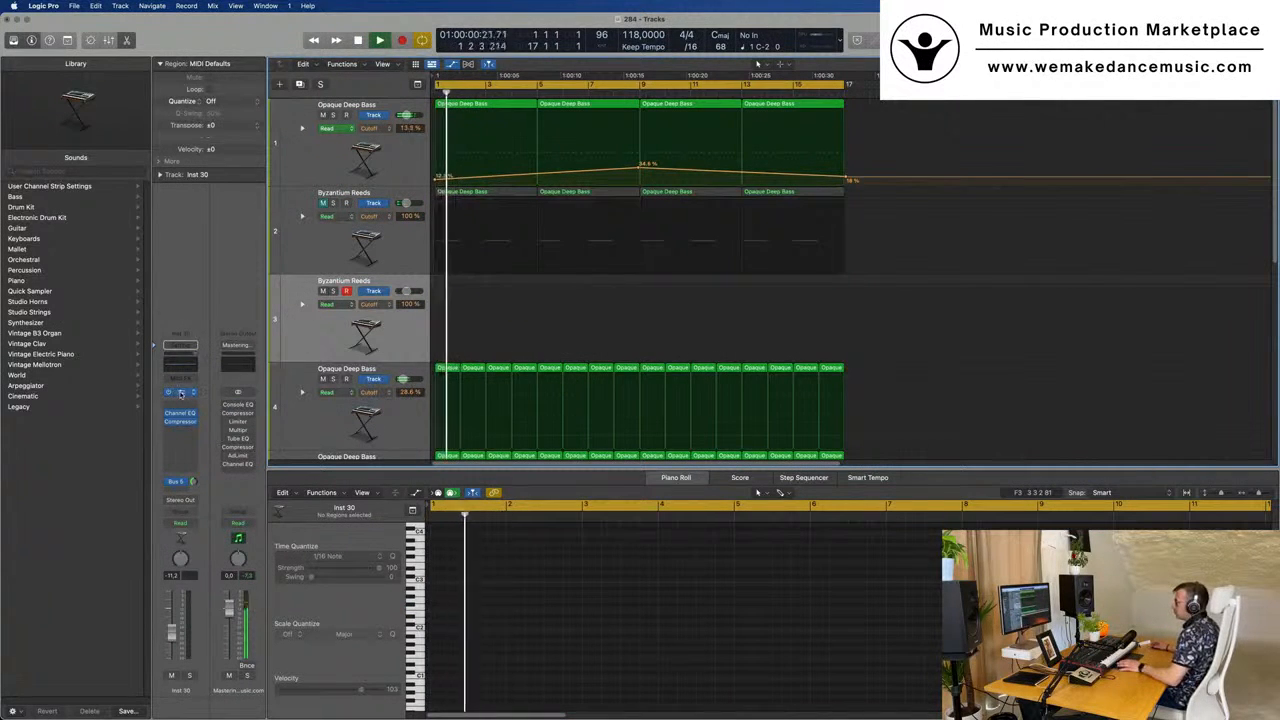
# - Open Alchemy on the duplicated track and browse its Pads presets
pyautogui.click(181, 392)
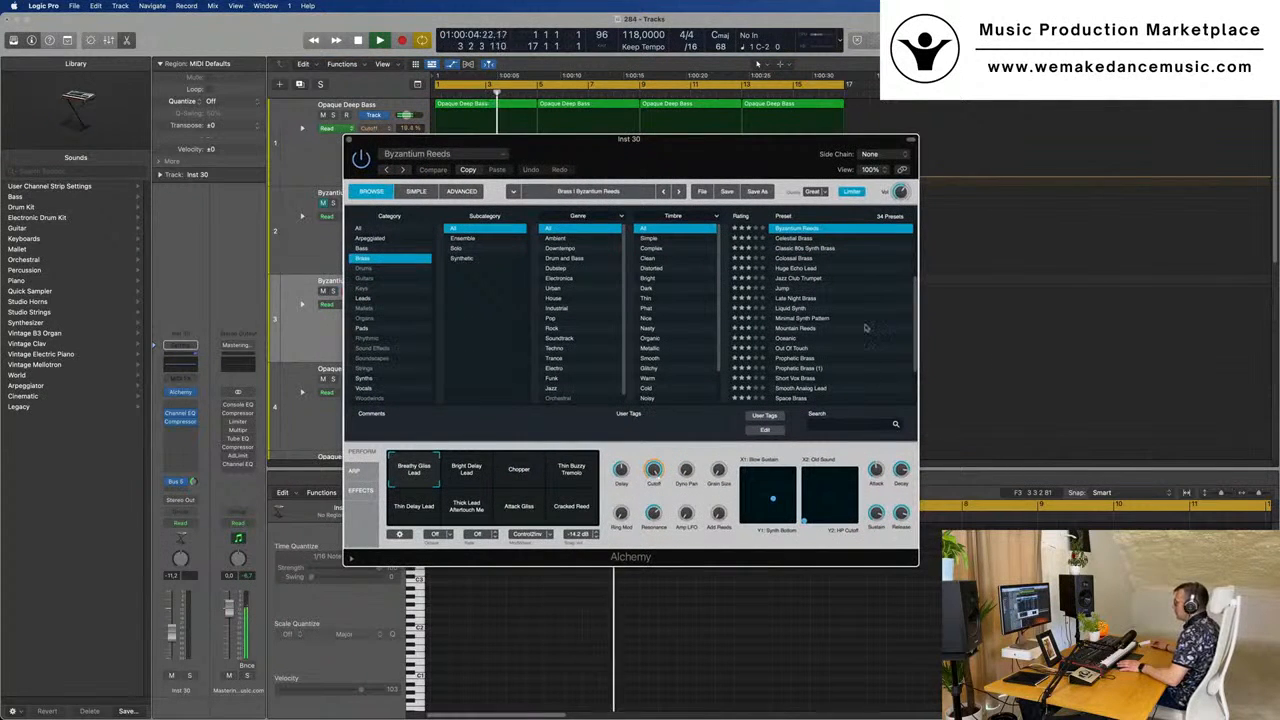
pyautogui.click(362, 330)
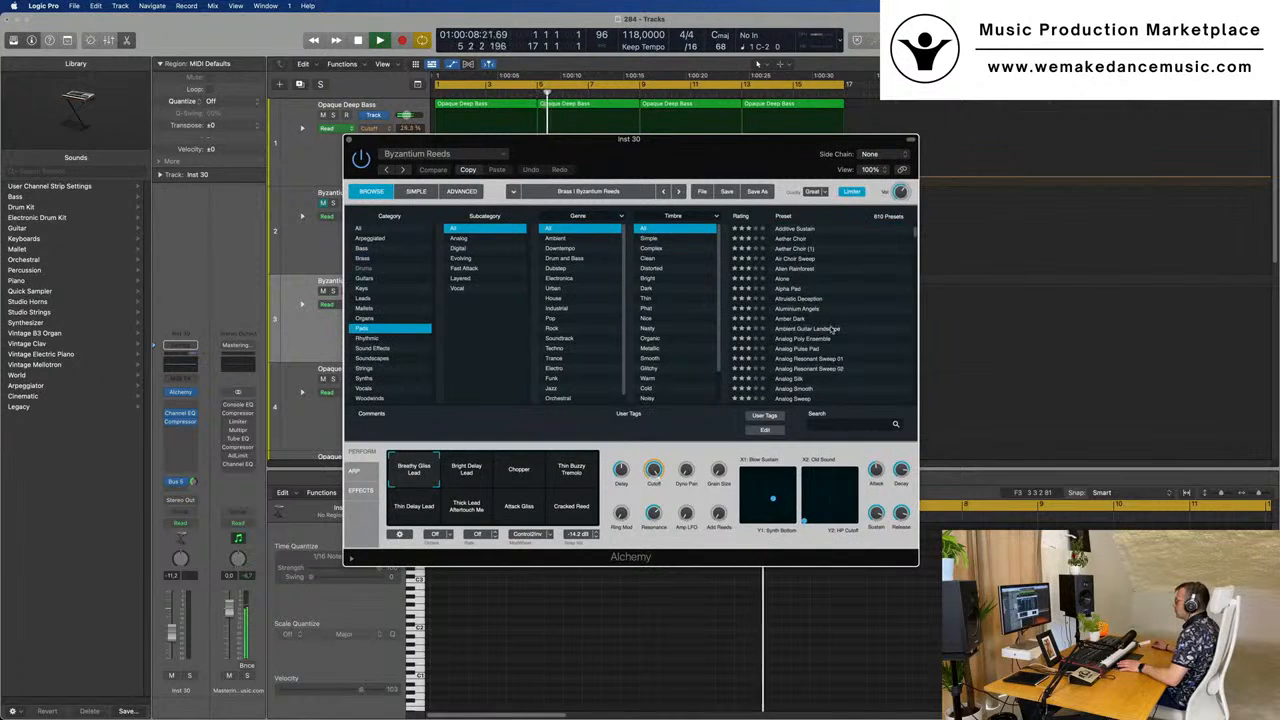
pyautogui.scroll(-20, 832, 325)
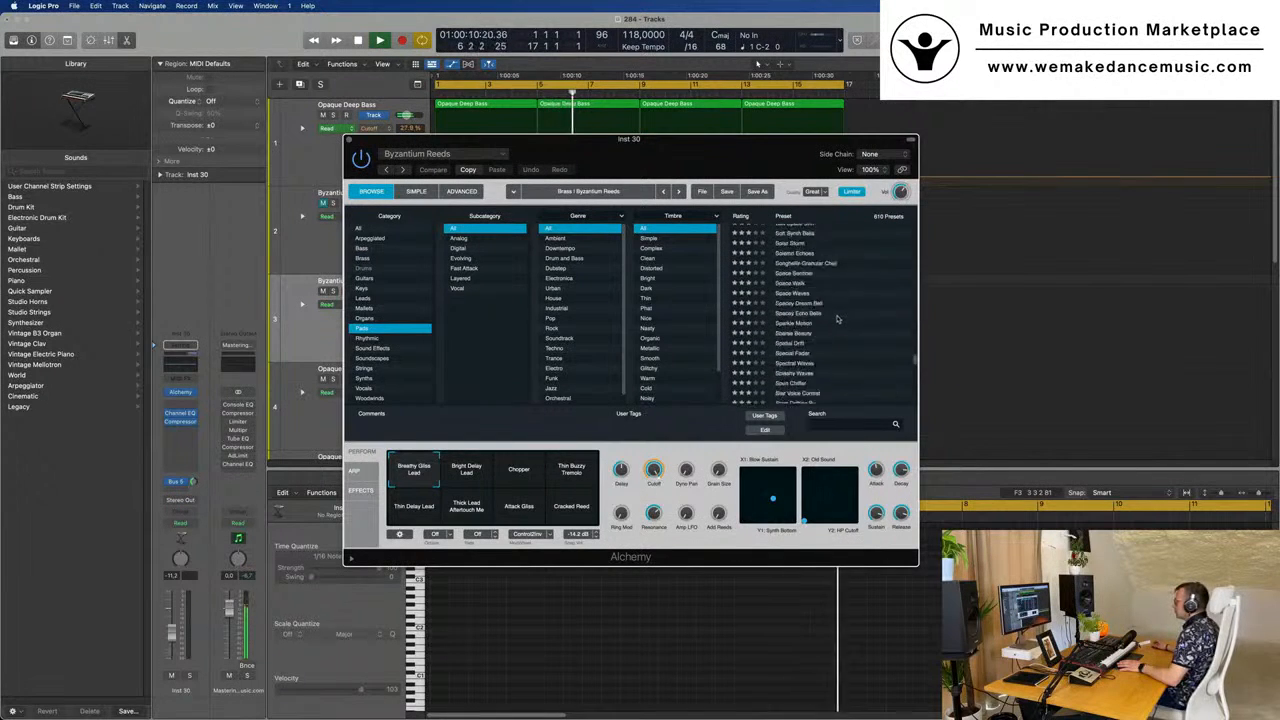
pyautogui.scroll(-15, 838, 319)
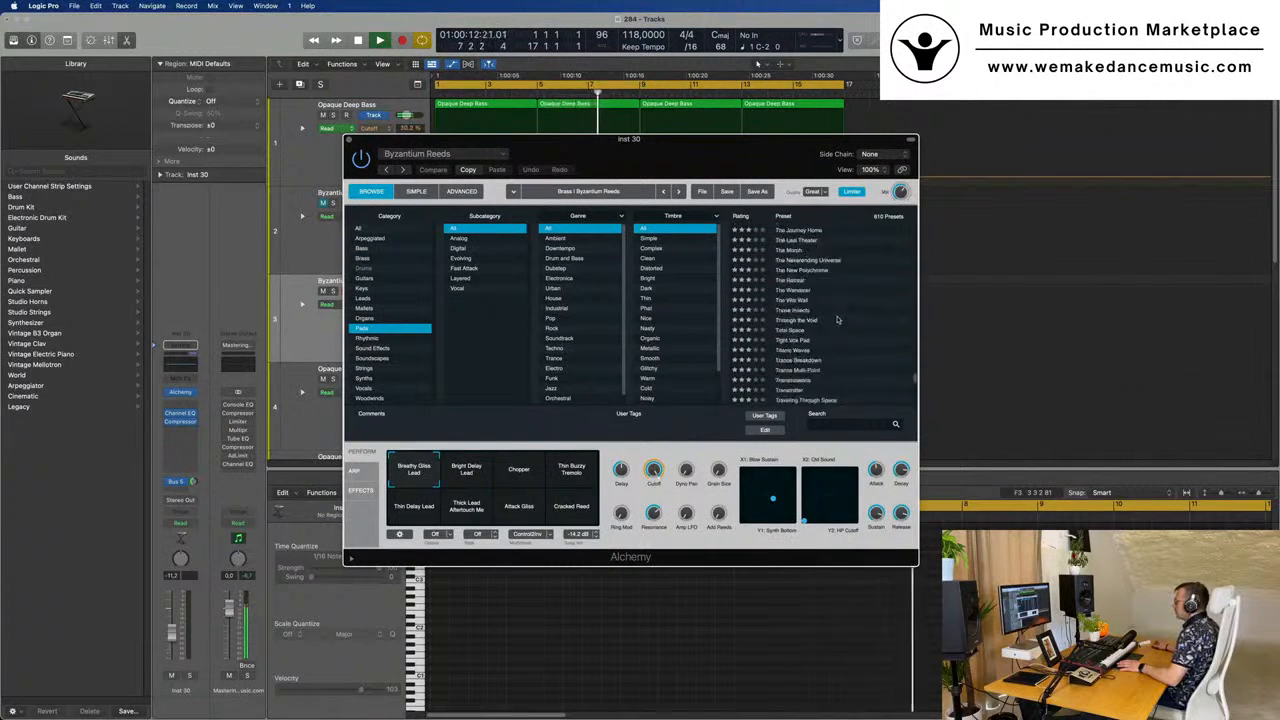
pyautogui.scroll(8, 838, 319)
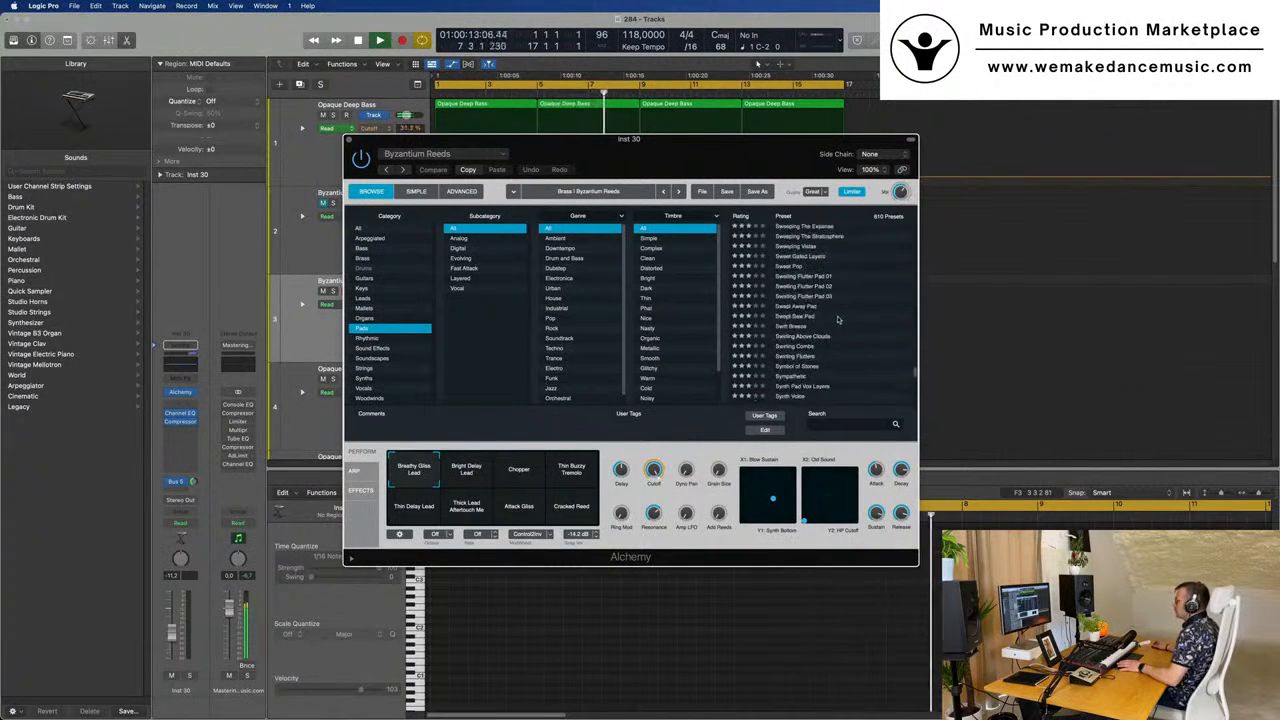
# - Search the Pads presets for "per" and load Perfect Pad 01
pyautogui.click(839, 425)
pyautogui.write('pe')
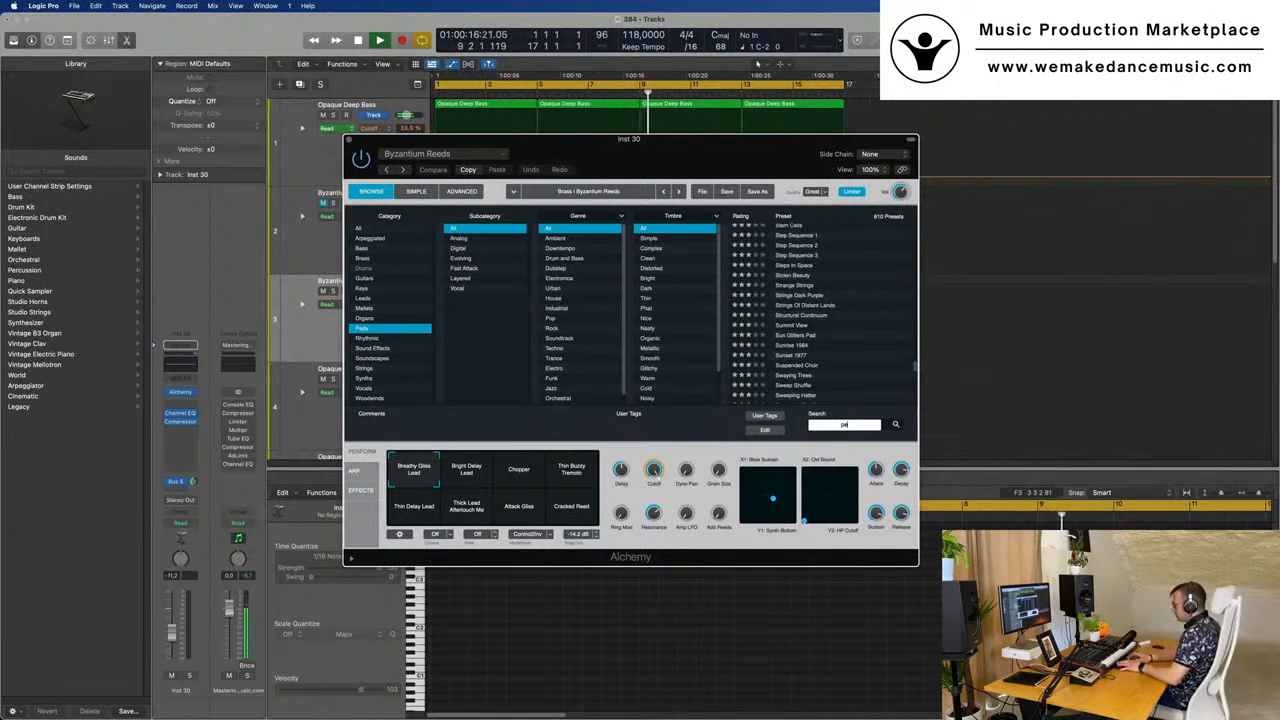
pyautogui.write('r')
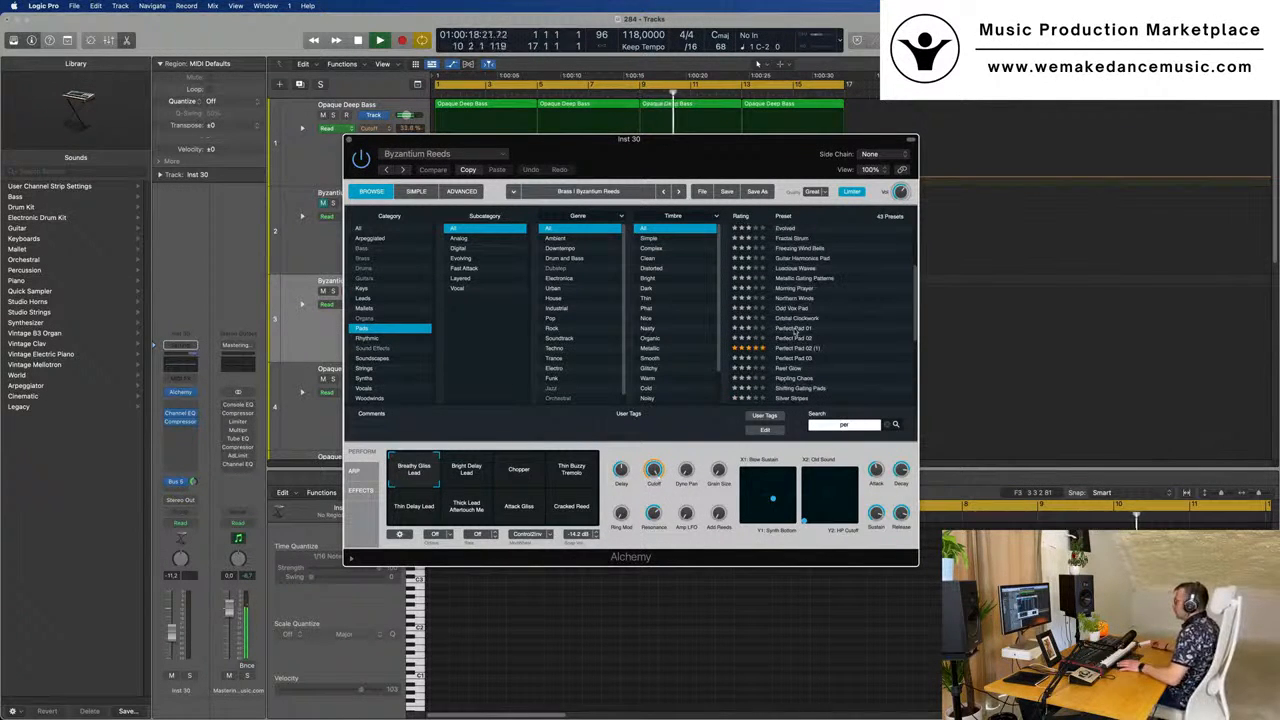
pyautogui.click(793, 328)
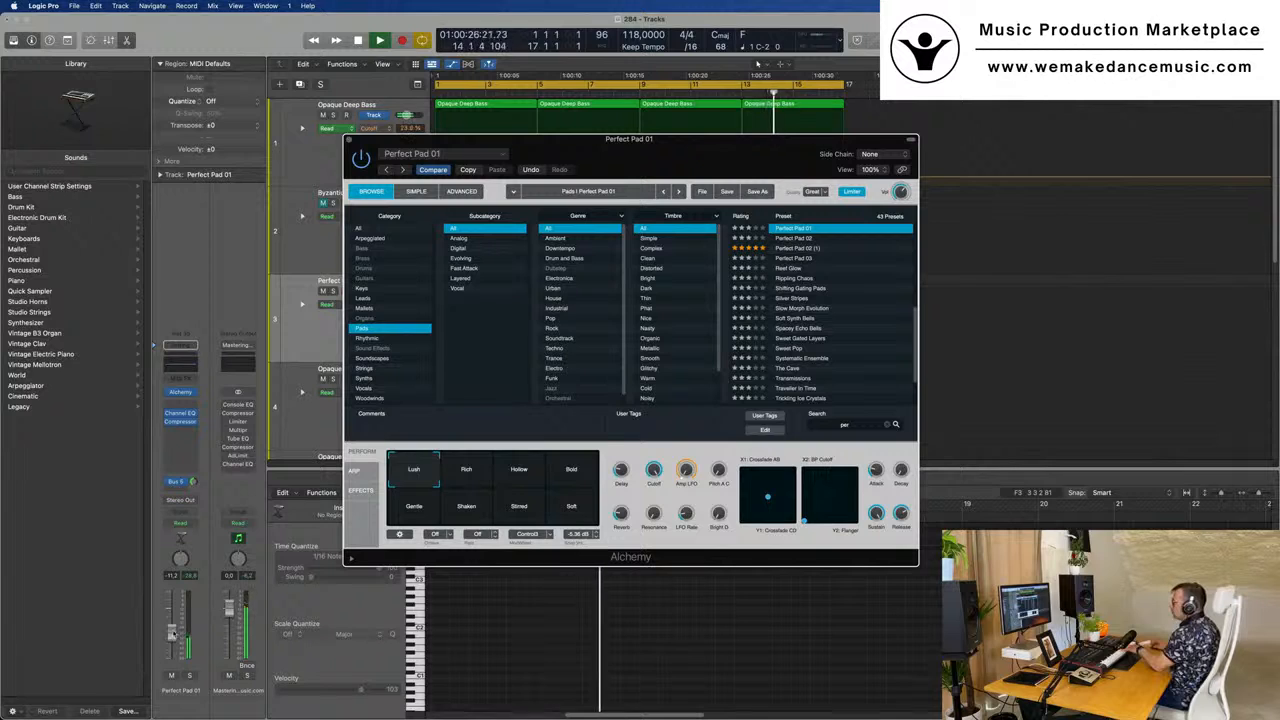
# - Raise the Perfect Pad 01 track's volume to about -4.8 dB and record a chord part on it
pyautogui.moveTo(172, 624); pyautogui.dragTo(172, 621)
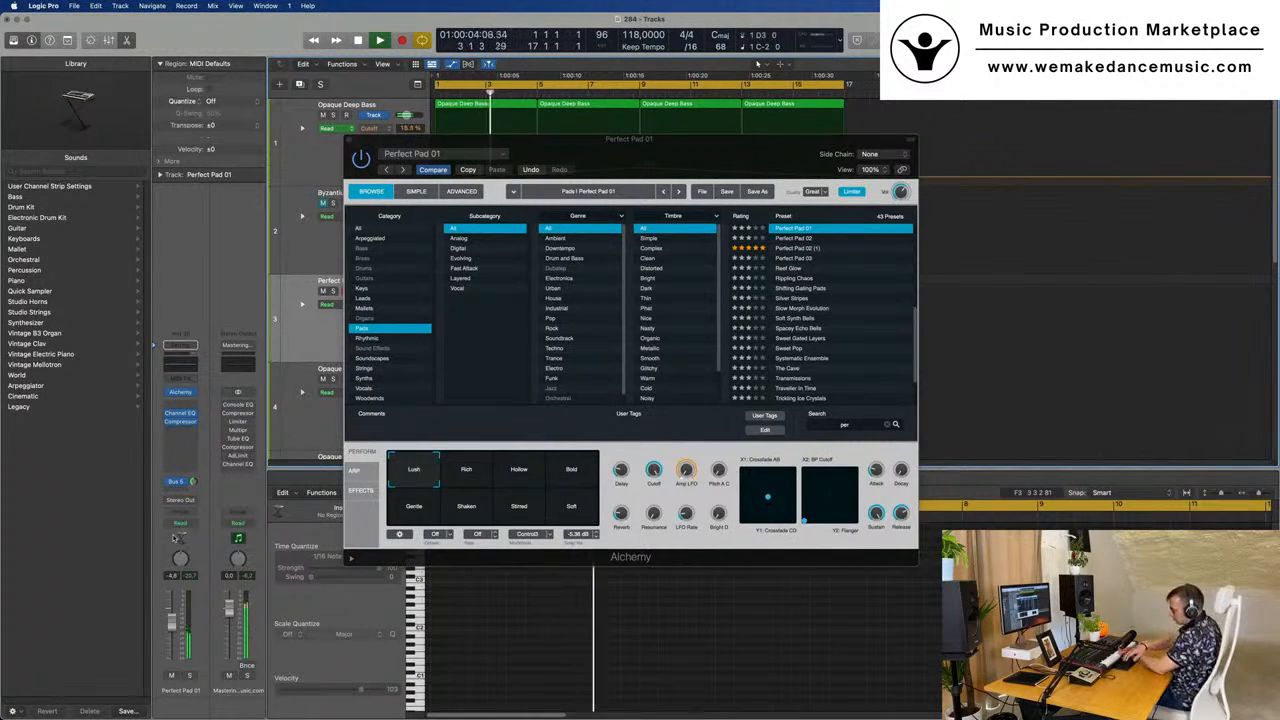
pyautogui.press('r')
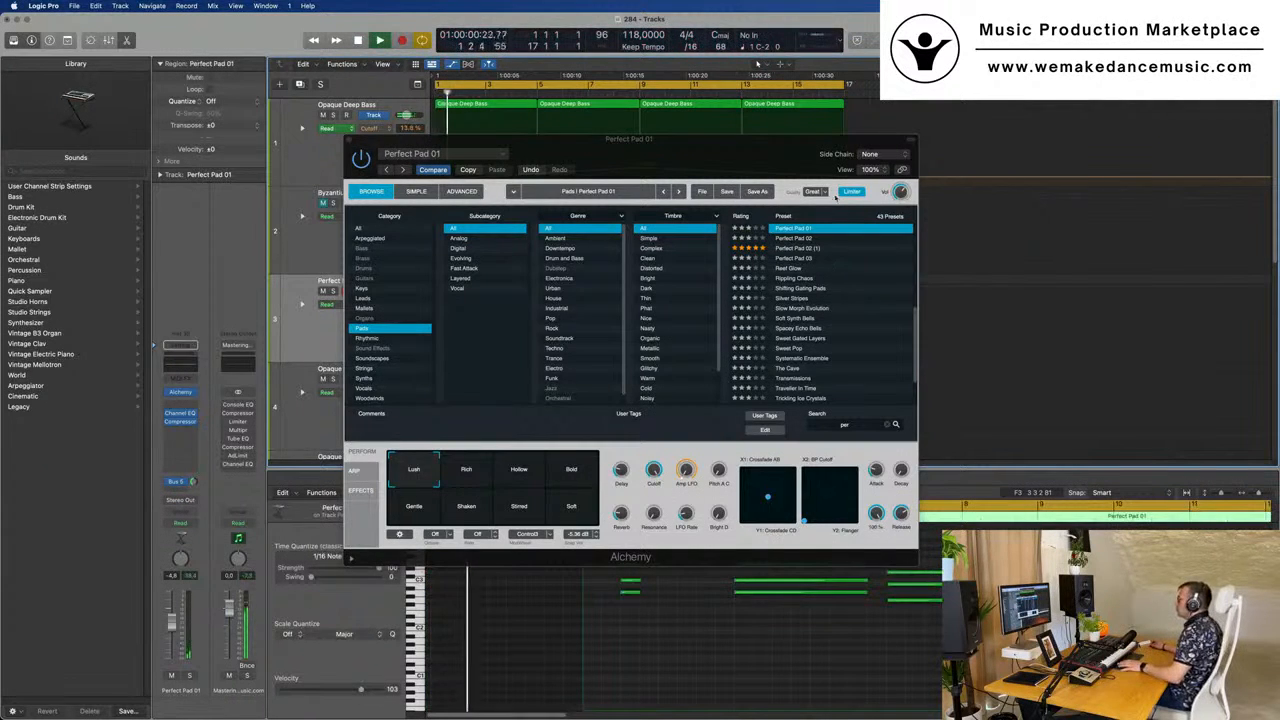
# - Adjust the note ends of the recorded pad chords so they have even lengths, starting with the chord at bar 5
pyautogui.moveTo(806, 140); pyautogui.dragTo(394, 249)
pyautogui.scroll(-1, 845, 645)
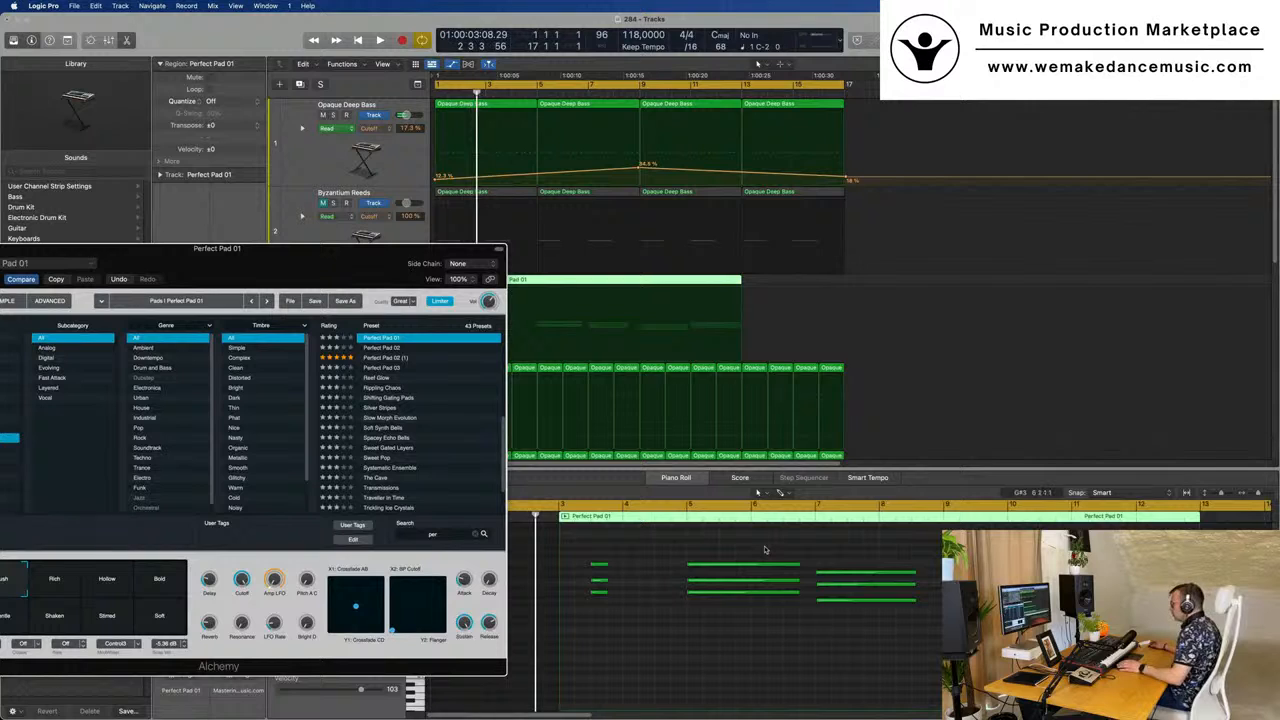
pyautogui.moveTo(765, 546); pyautogui.dragTo(1183, 673)
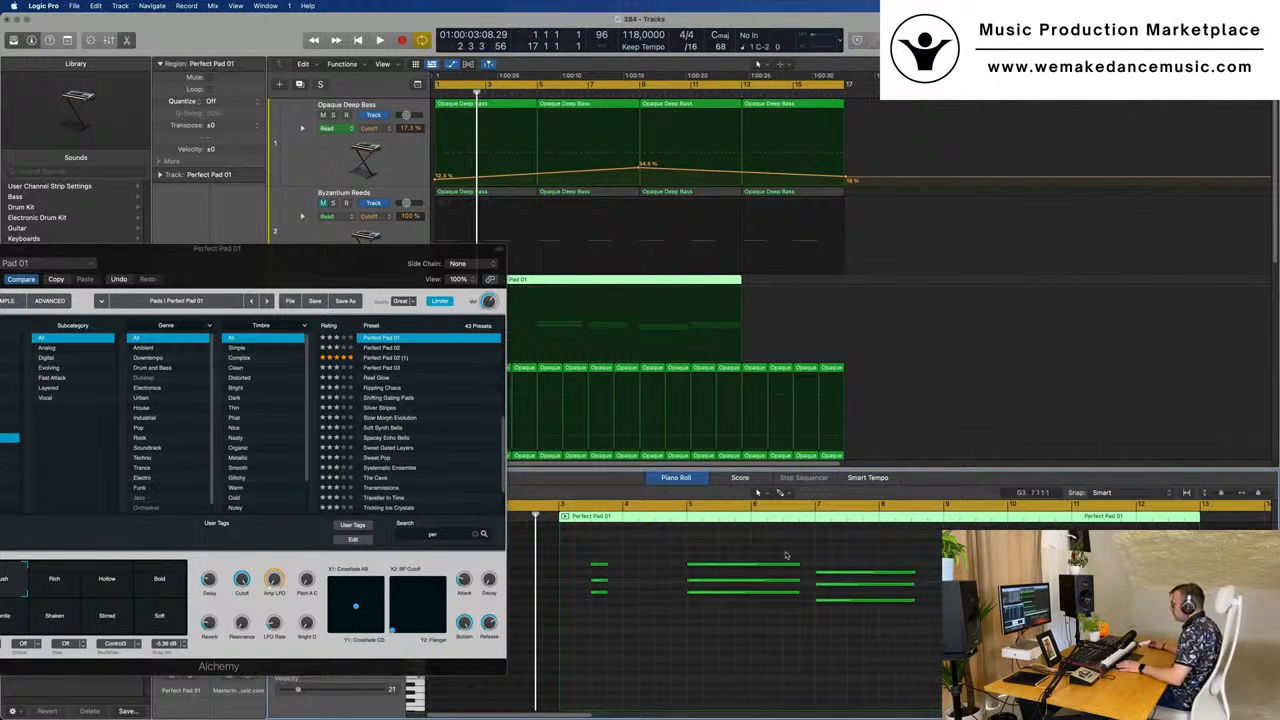
pyautogui.moveTo(765, 548); pyautogui.dragTo(772, 623)
pyautogui.moveTo(800, 565); pyautogui.dragTo(797, 565)
pyautogui.moveTo(883, 559); pyautogui.dragTo(901, 629)
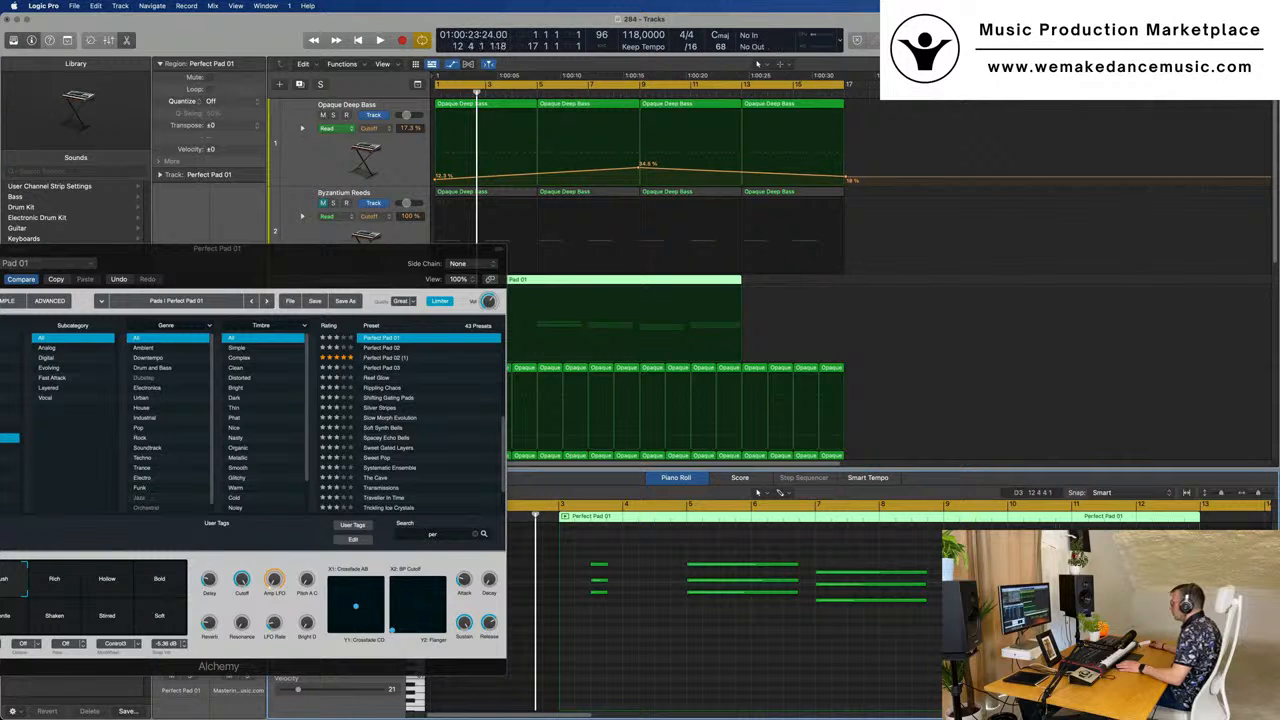
# - Split the Perfect Pad 01 region at bar 5, delete the part before it and move the remainder to bar 1
pyautogui.moveTo(439, 248); pyautogui.dragTo(1014, 257)
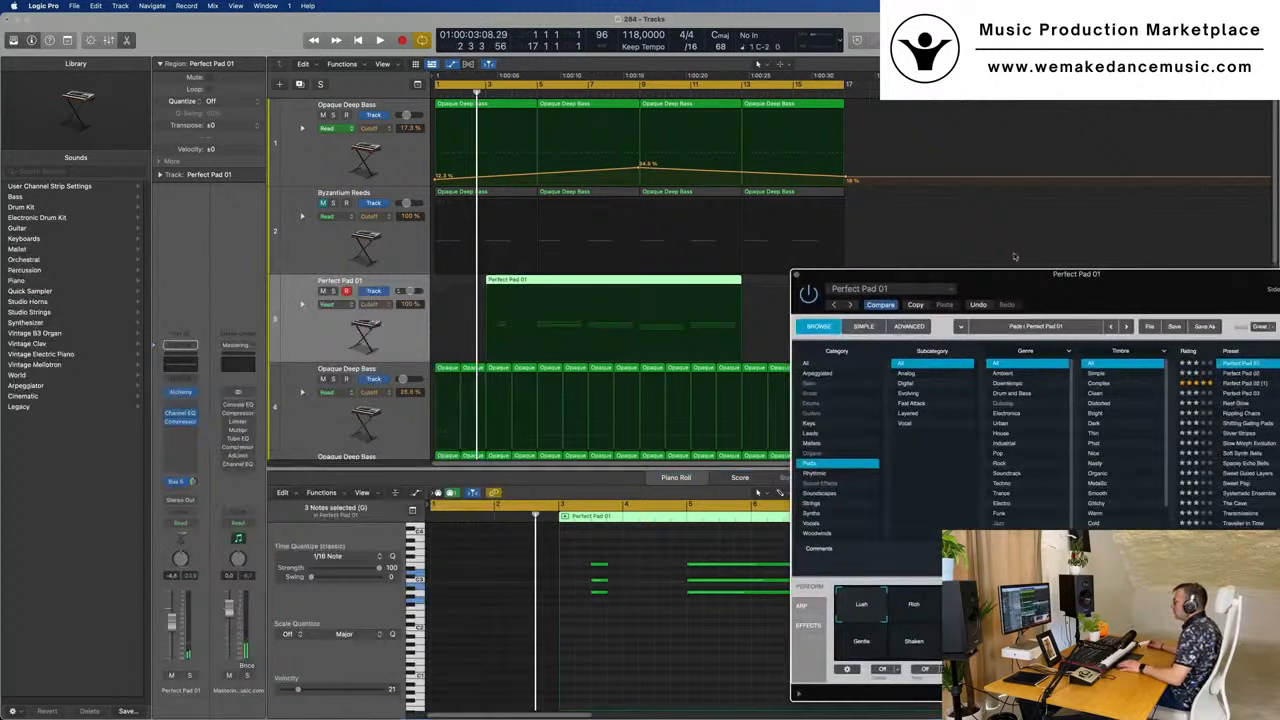
pyautogui.keyDown('super'); pyautogui.click(537, 287); pyautogui.keyUp('super')
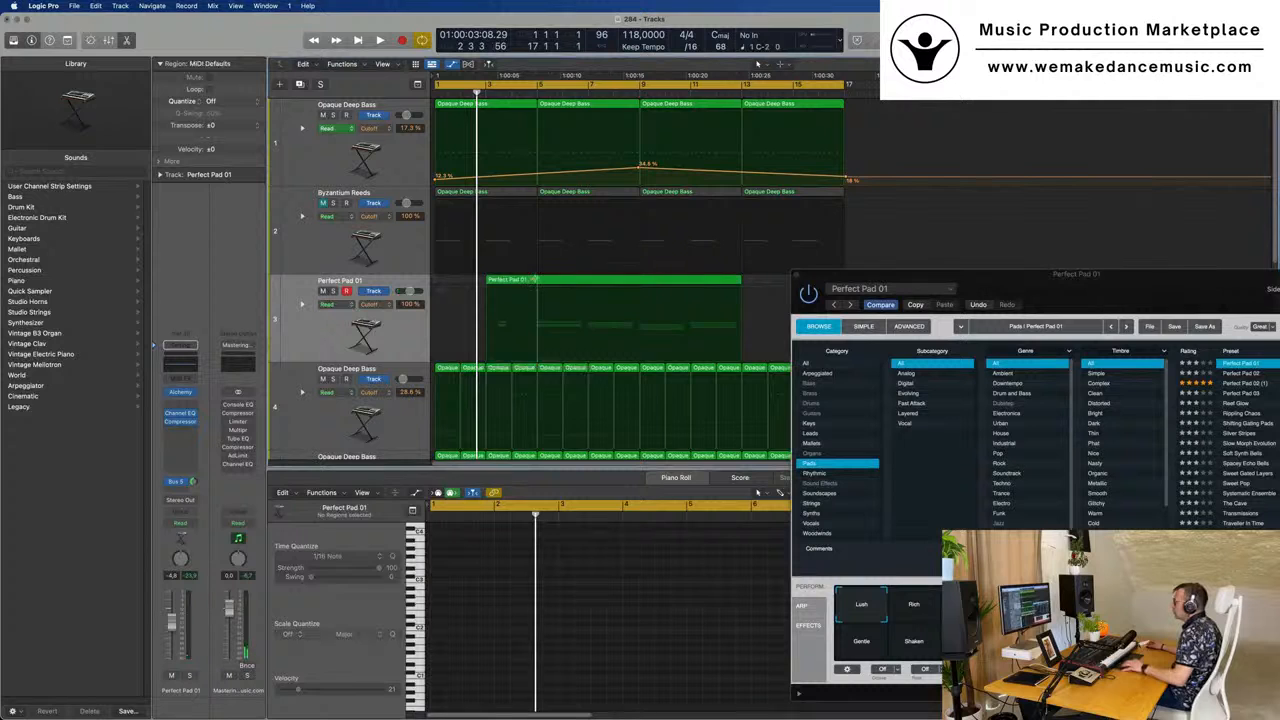
pyautogui.keyDown('super'); pyautogui.doubleClick(535, 280); pyautogui.keyUp('super')
pyautogui.click(527, 281)
pyautogui.press('Delete')
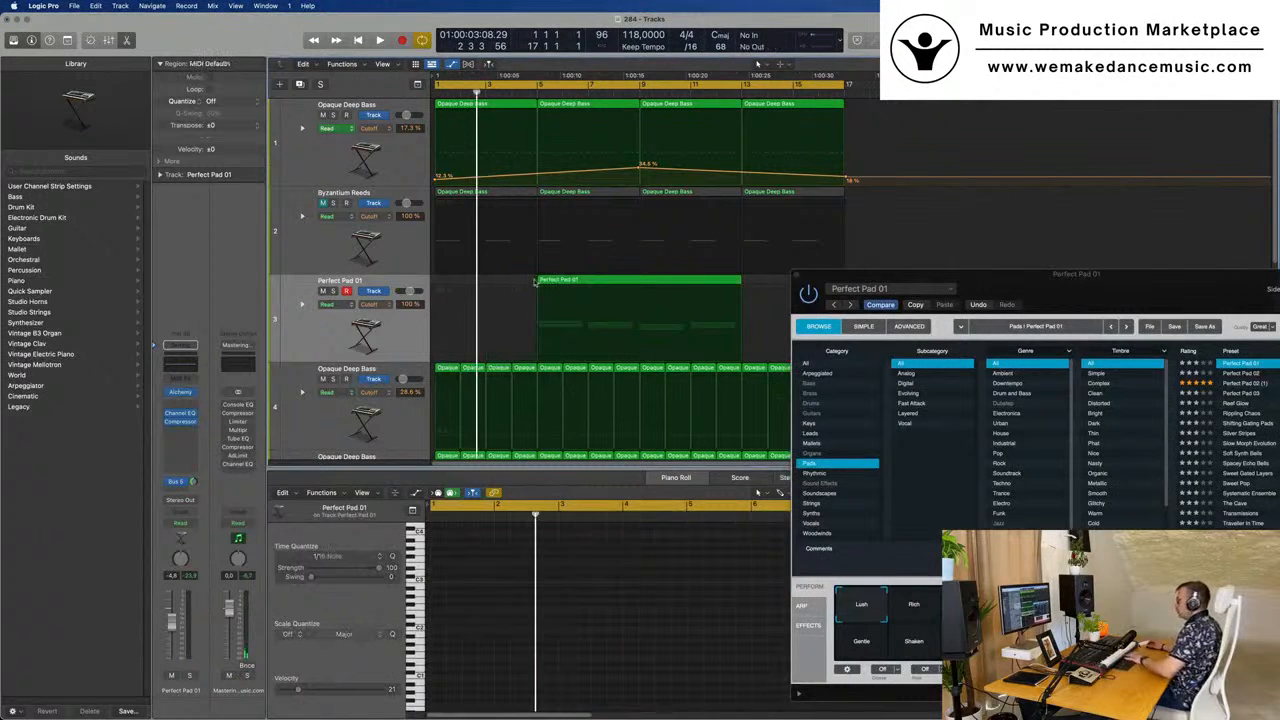
pyautogui.moveTo(636, 281); pyautogui.dragTo(449, 292)
# - Play back the moved pad region, close its Alchemy window and resume playback
pyautogui.press('space')
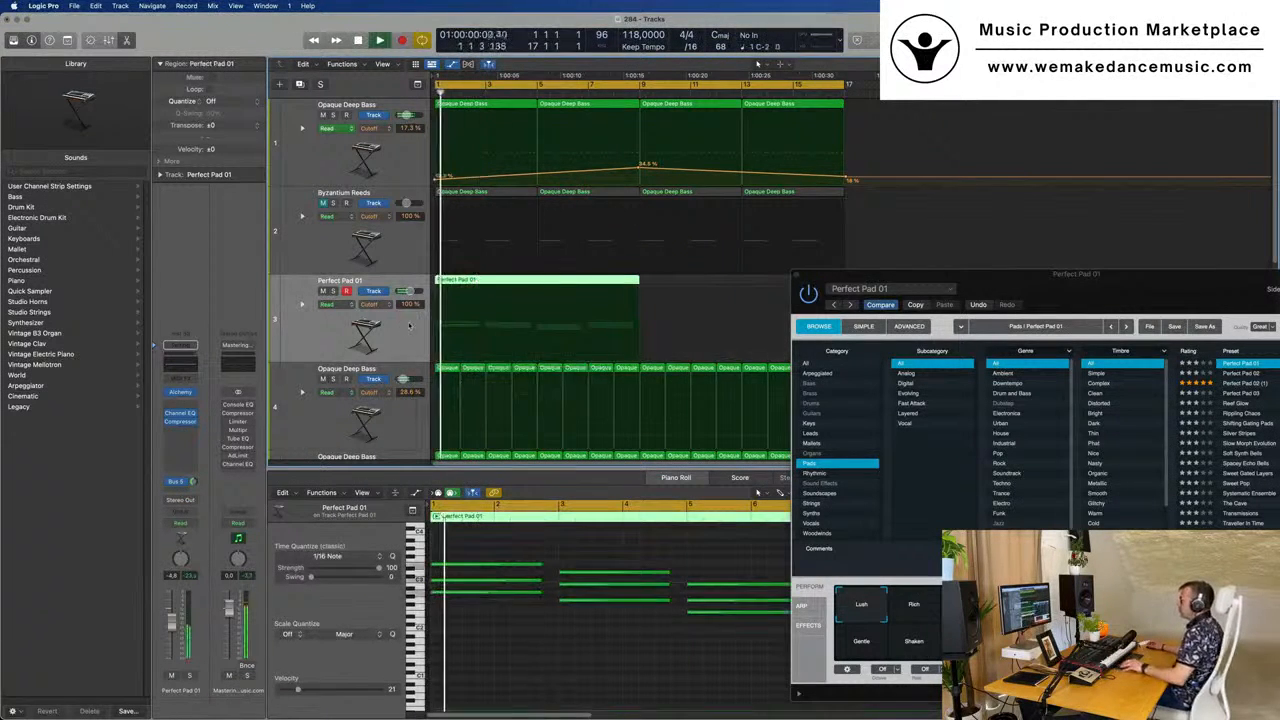
pyautogui.press('super+Left')
pyautogui.moveTo(945, 310); pyautogui.dragTo(612, 362)
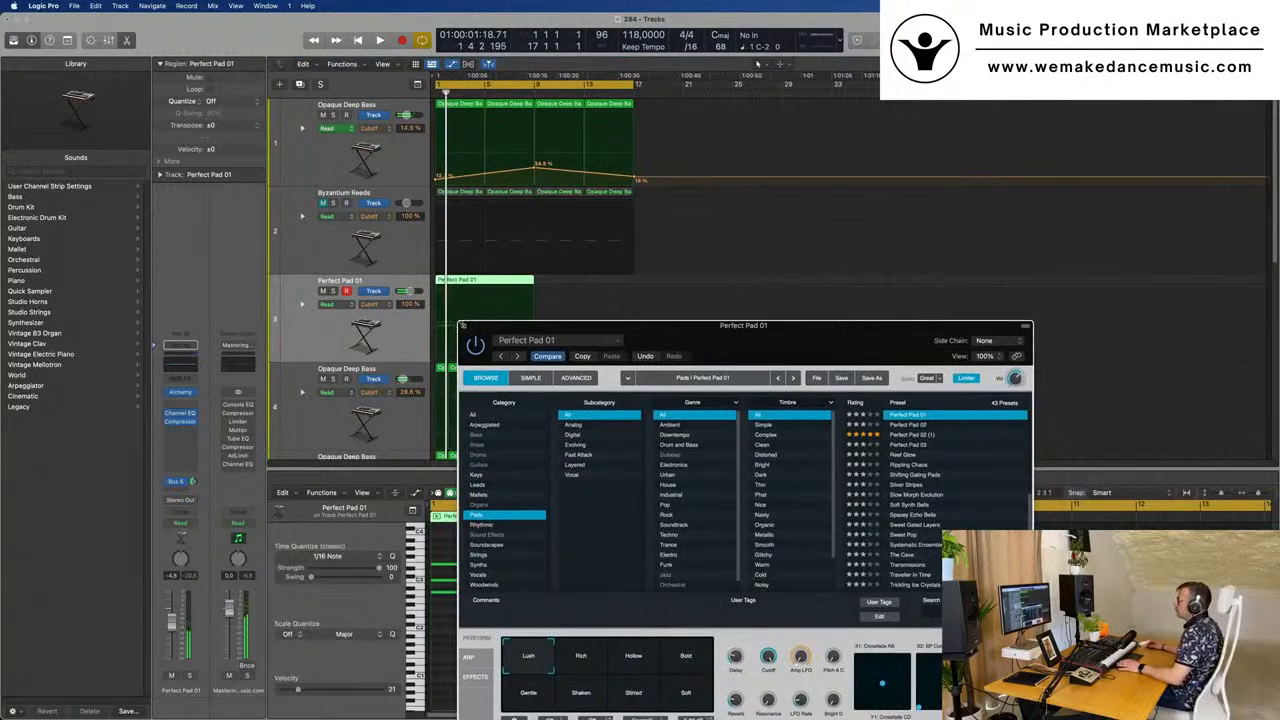
pyautogui.click(463, 327)
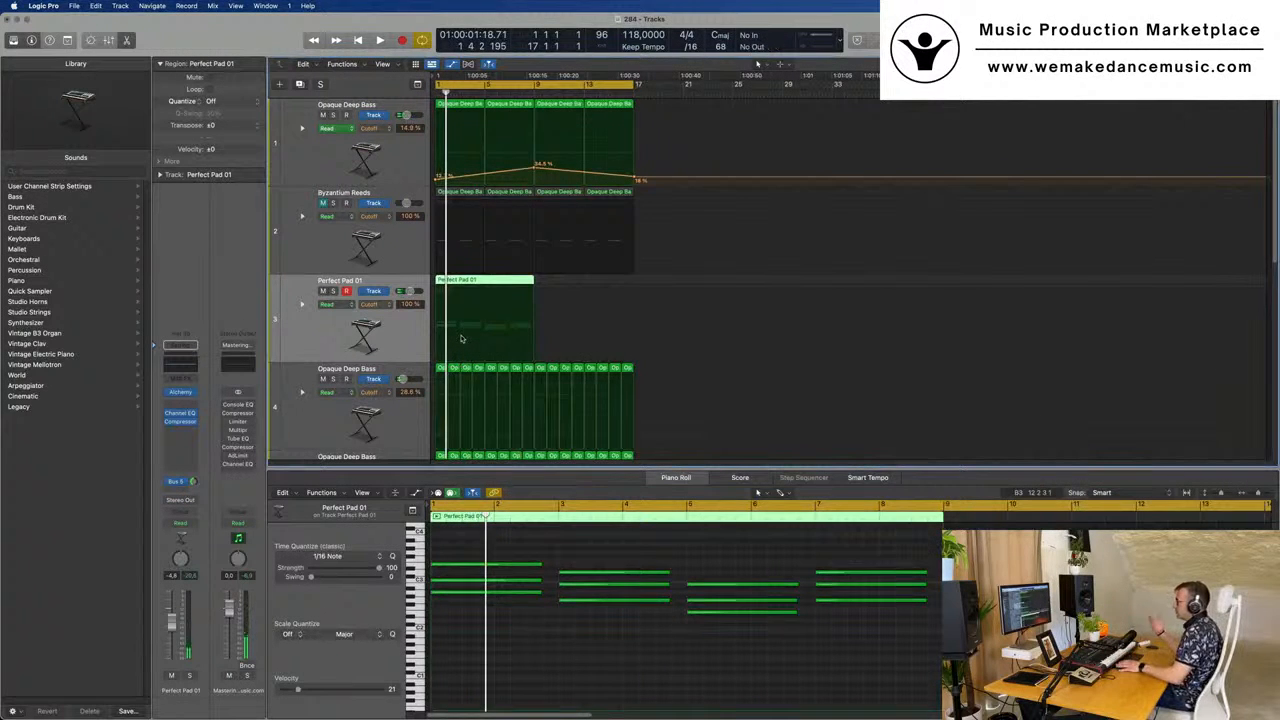
pyautogui.press('space')
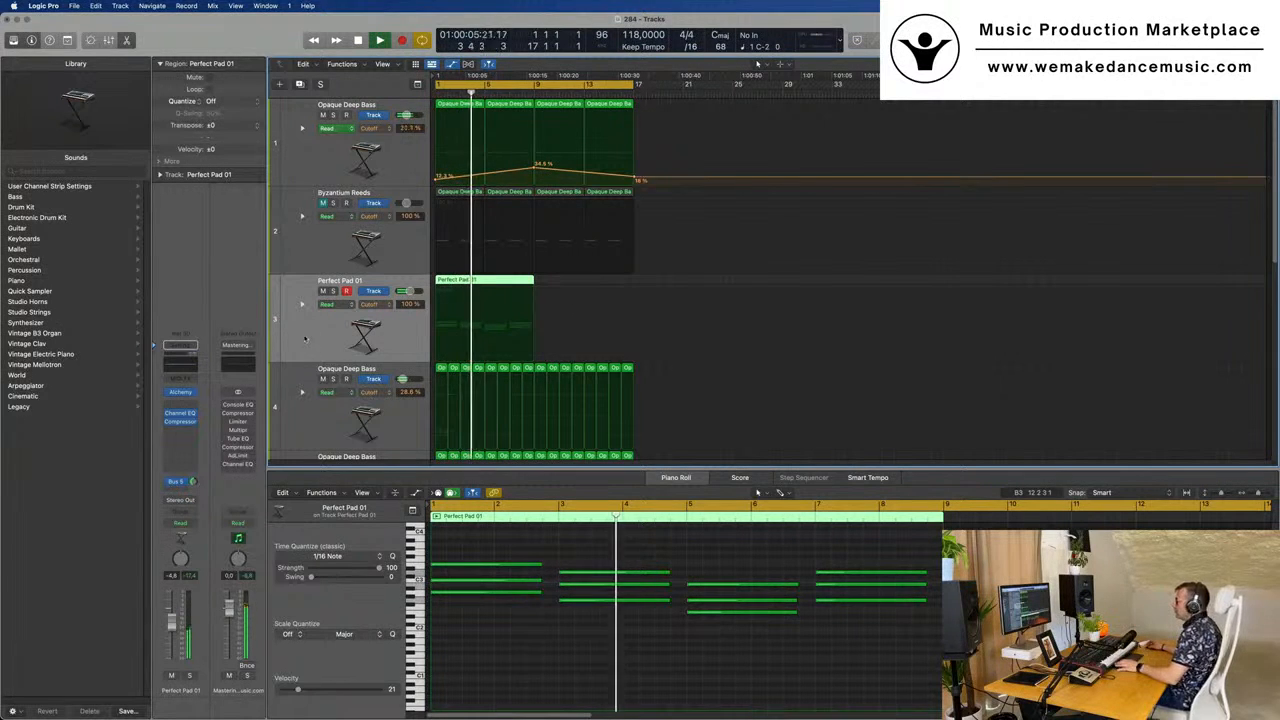
# - Enable the low-cut band in the pad track's Channel EQ and set it to 147 Hz at 12 dB/Oct
pyautogui.click(179, 354)
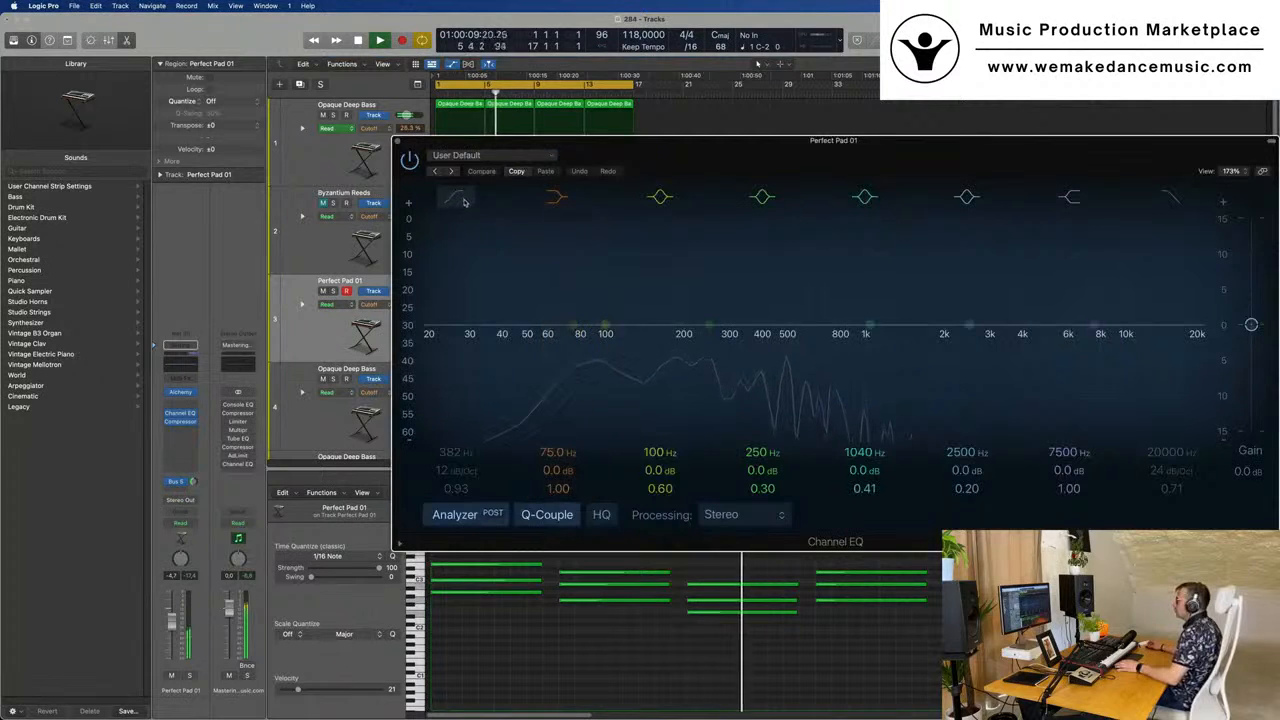
pyautogui.click(460, 200)
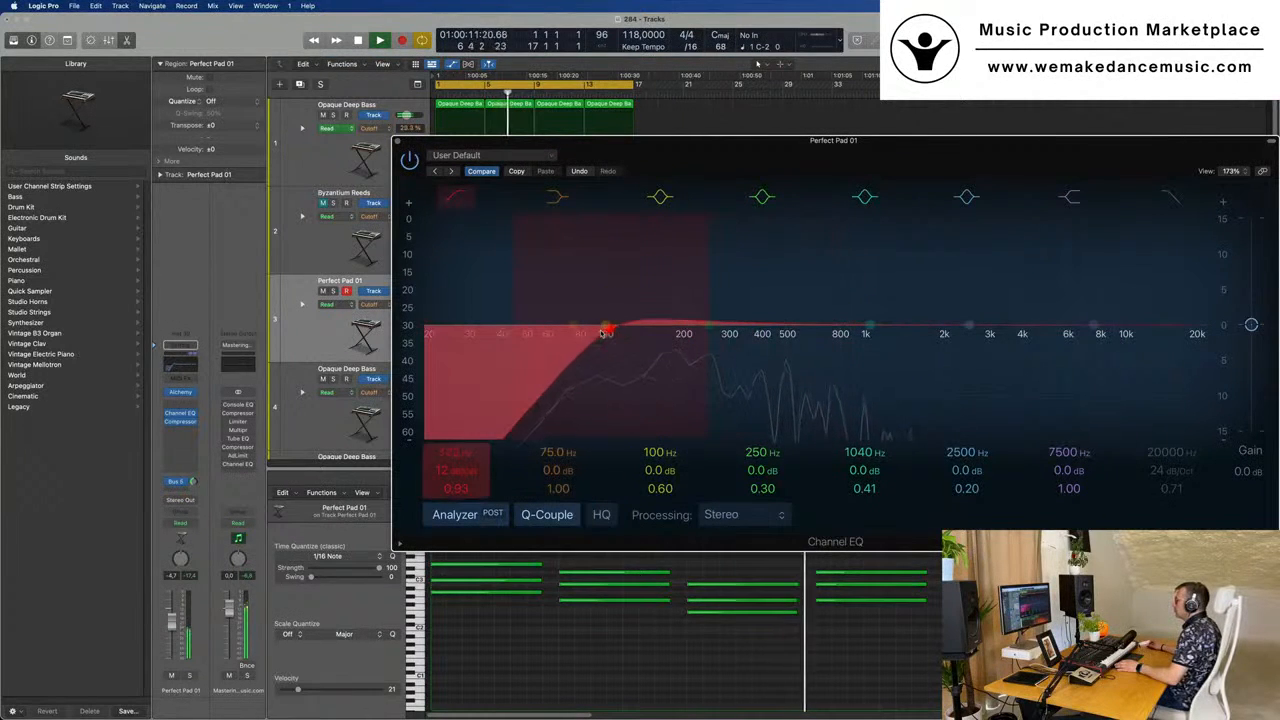
pyautogui.moveTo(604, 331); pyautogui.dragTo(648, 329)
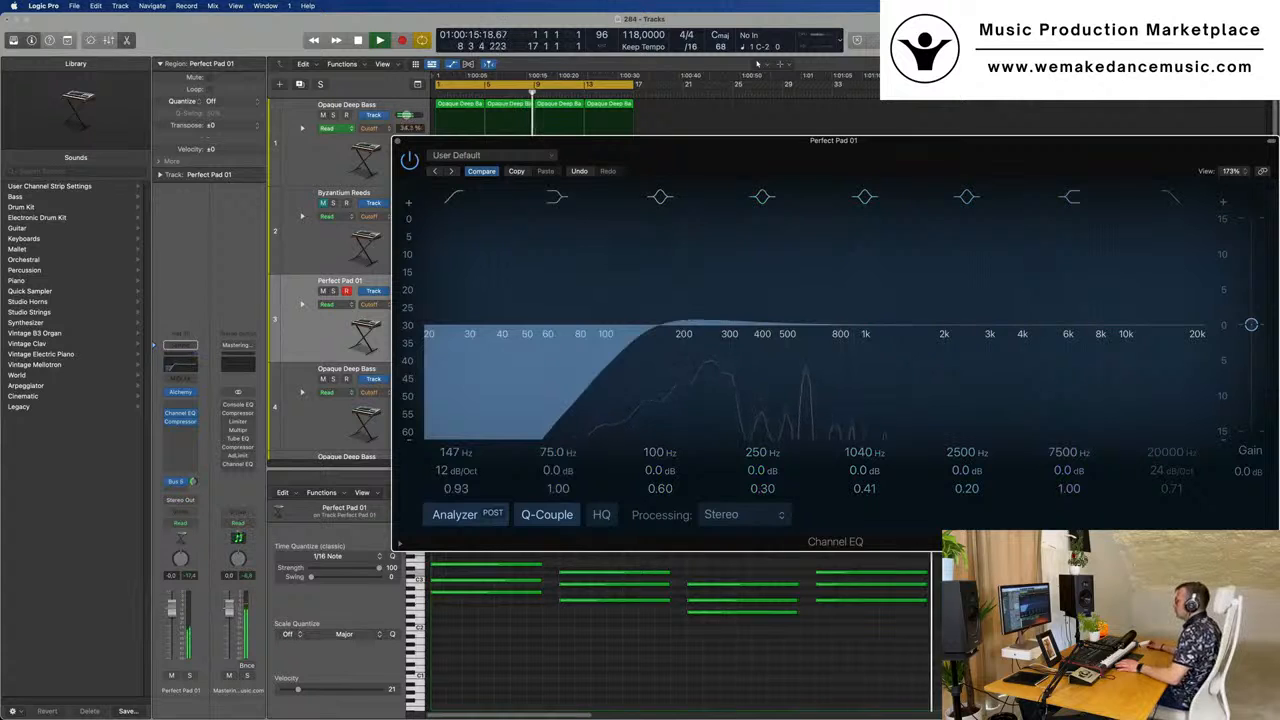
# - Repeat the Perfect Pad 01 region once so the pad part extends from bar 9 to bar 17
pyautogui.moveTo(670, 215); pyautogui.dragTo(527, 501)
pyautogui.press('Return')
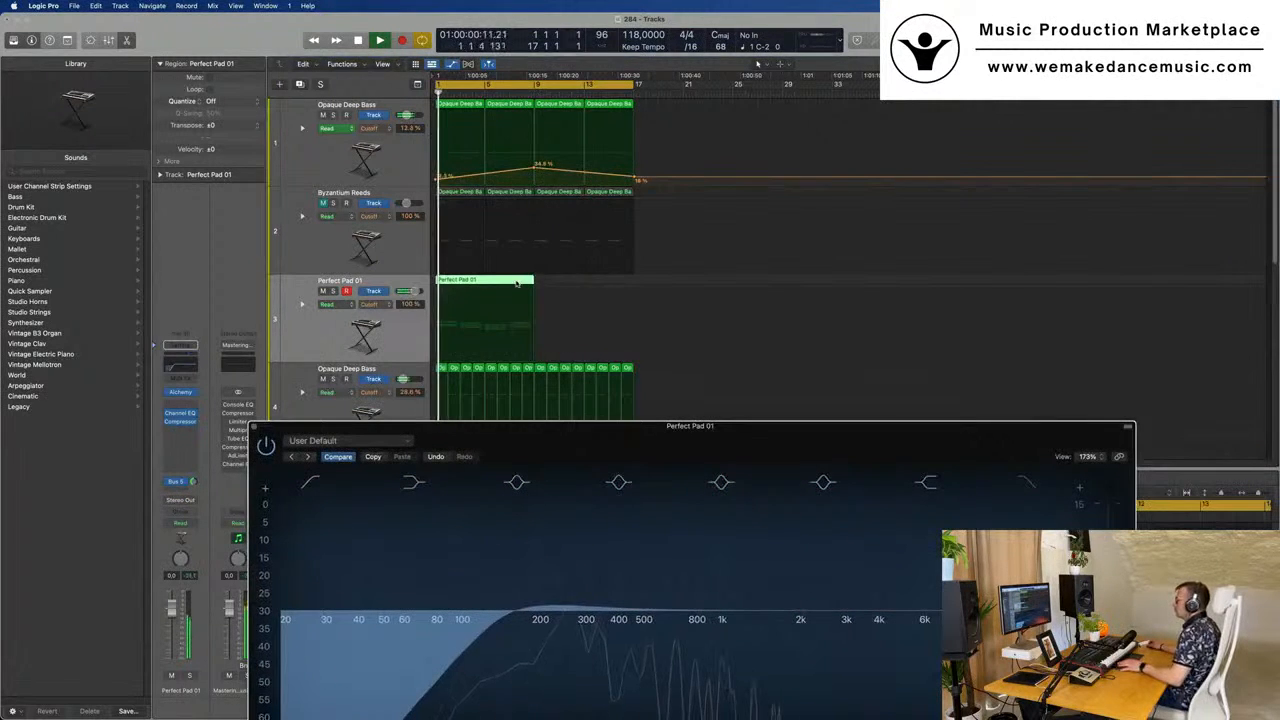
pyautogui.click(517, 283)
pyautogui.press('super+r')
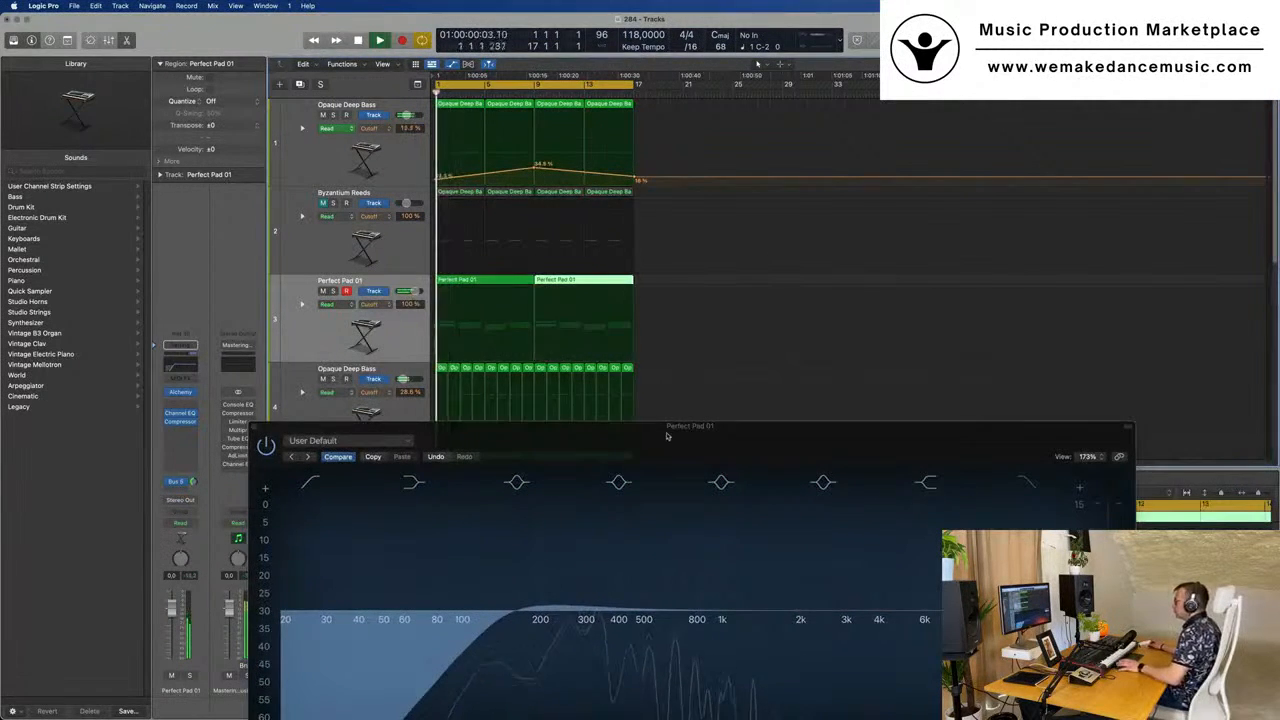
pyautogui.moveTo(667, 436); pyautogui.dragTo(800, 312)
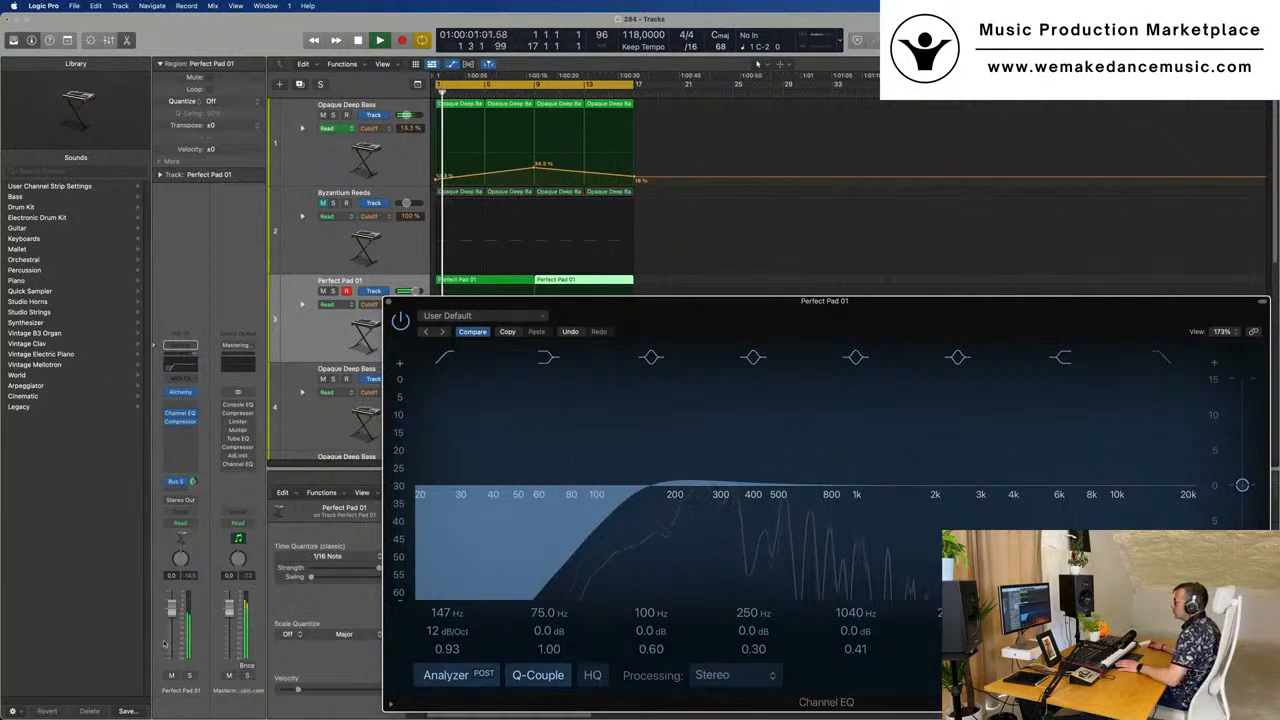
# - Lower the Perfect Pad 01 track's volume to about -5.5 dB and resume playback
pyautogui.moveTo(172, 615); pyautogui.dragTo(173, 636)
pyautogui.press('space')
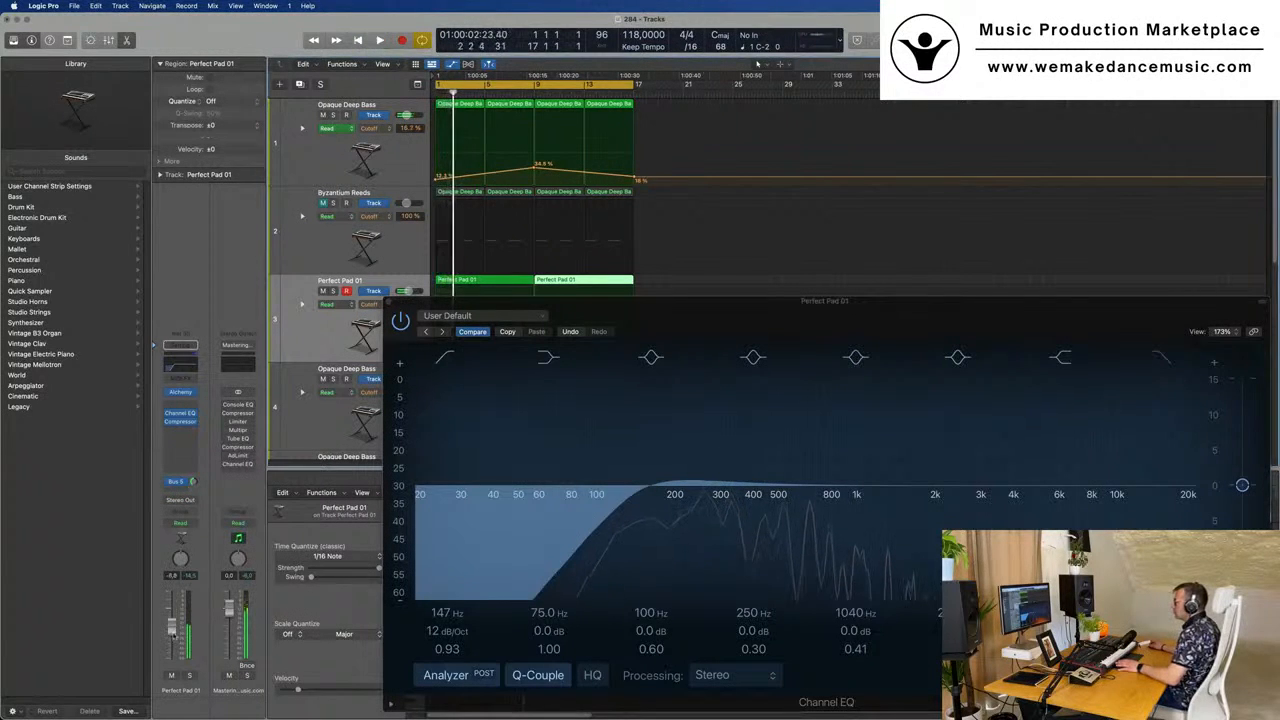
pyautogui.press('space')
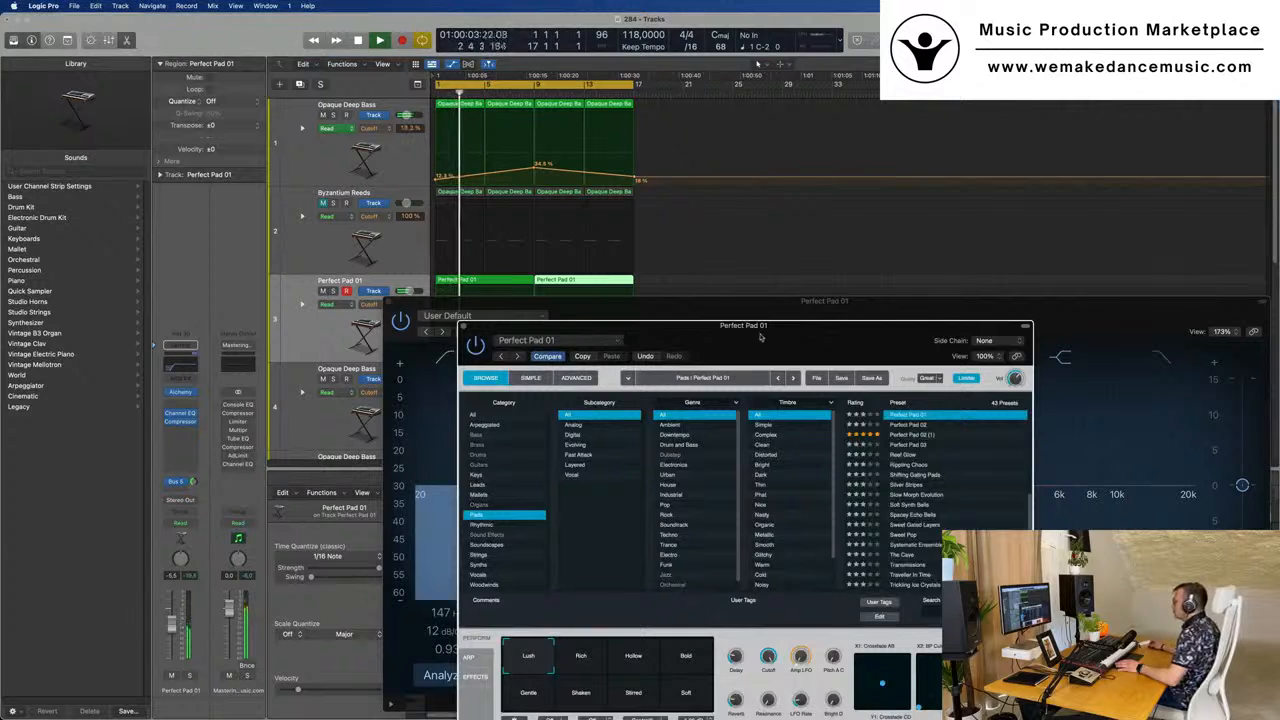
# - Audition the Bold and Gentle performance snapshots of Perfect Pad 01 in Alchemy
pyautogui.moveTo(760, 337); pyautogui.dragTo(713, 214)
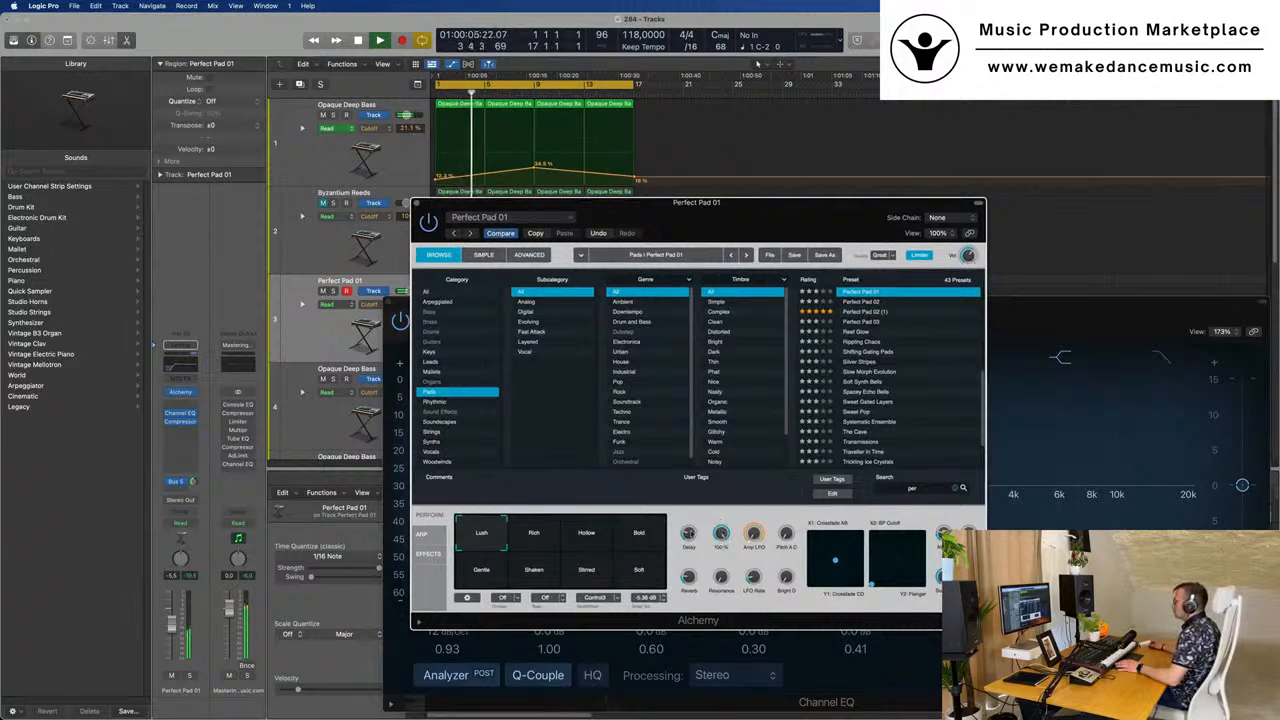
pyautogui.click(639, 533)
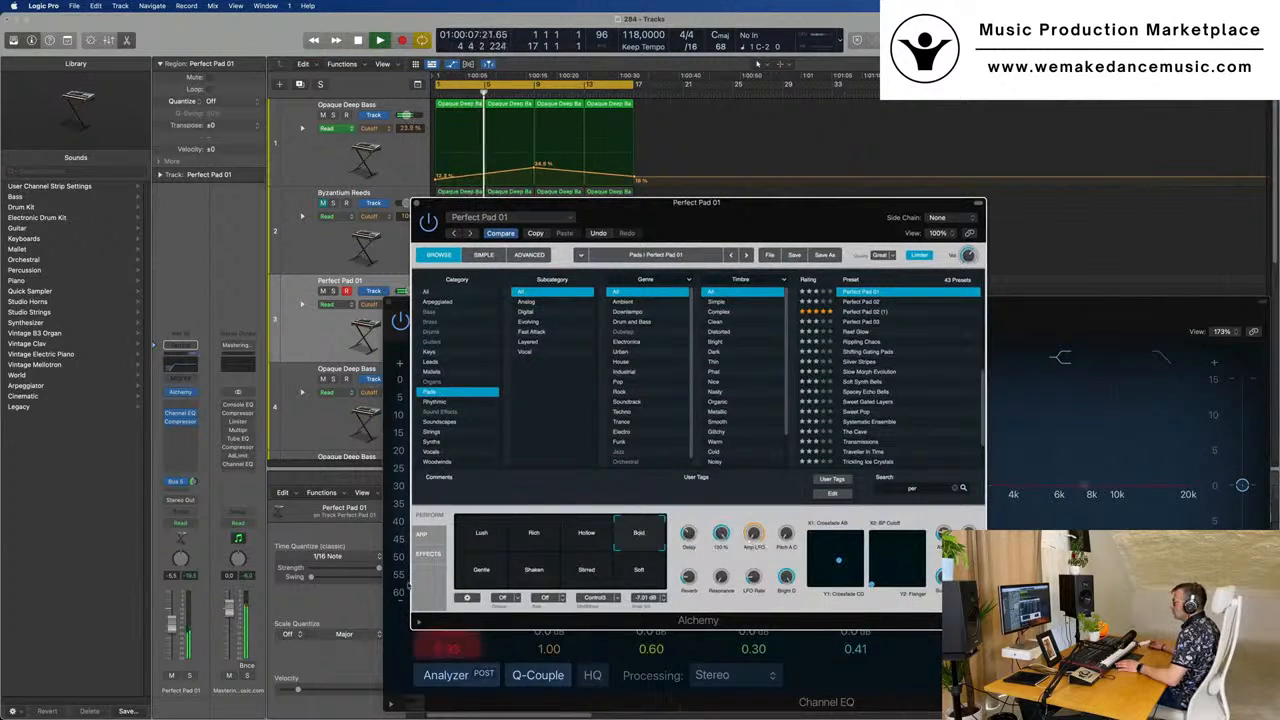
pyautogui.click(484, 578)
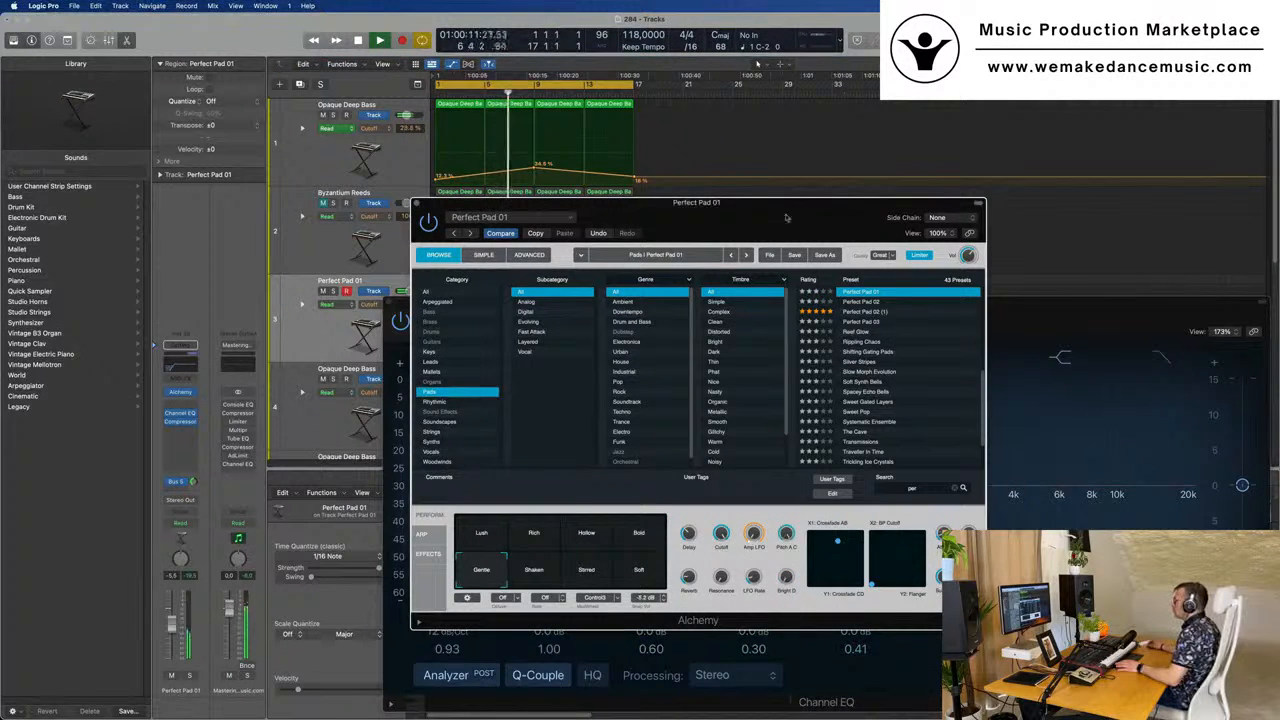
# - Use the Lush snapshot with Cutoff lowered to 48 %, and close the pad's Alchemy and Channel EQ windows
pyautogui.moveTo(786, 218); pyautogui.dragTo(707, 270)
pyautogui.press('Return')
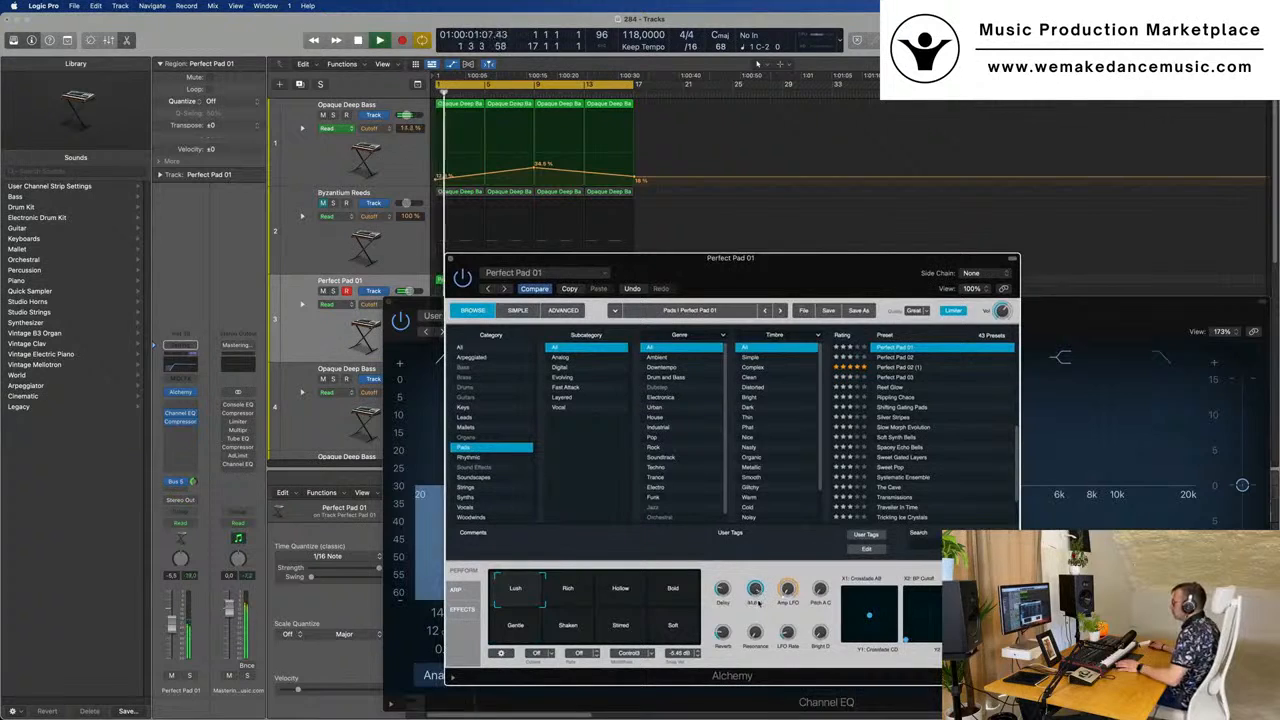
pyautogui.press('space')
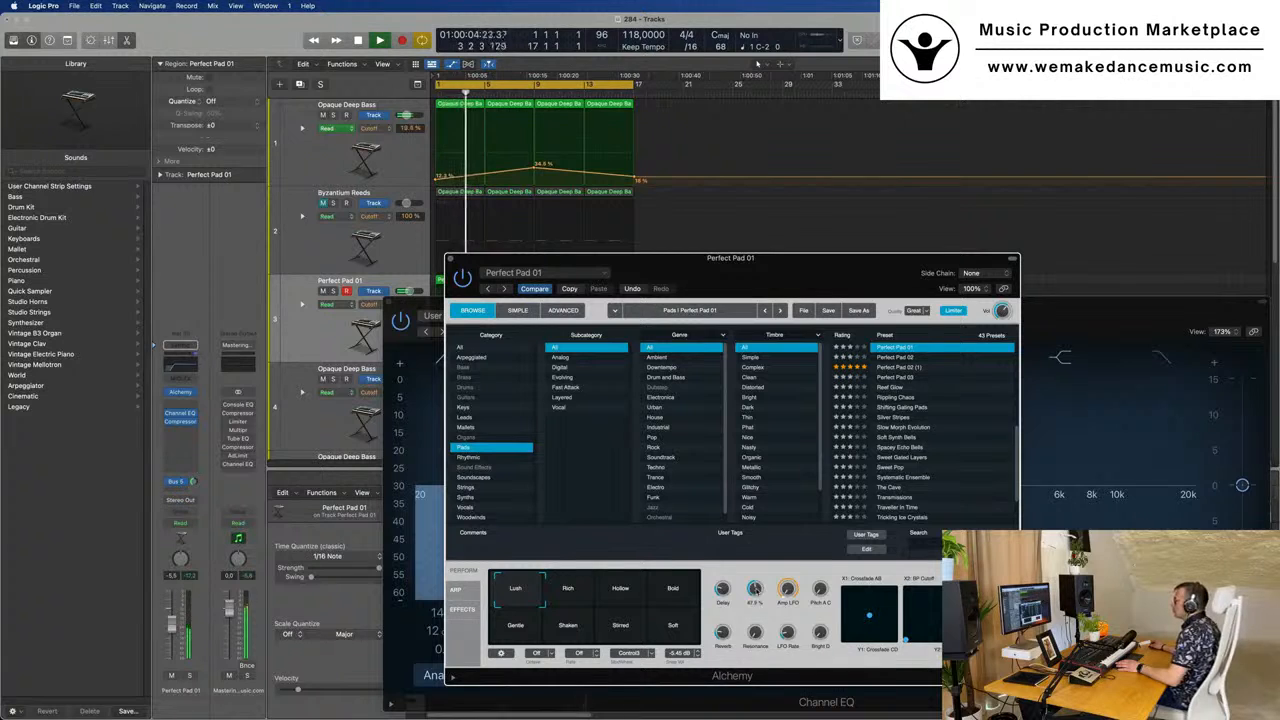
pyautogui.moveTo(820, 297); pyautogui.dragTo(770, 301)
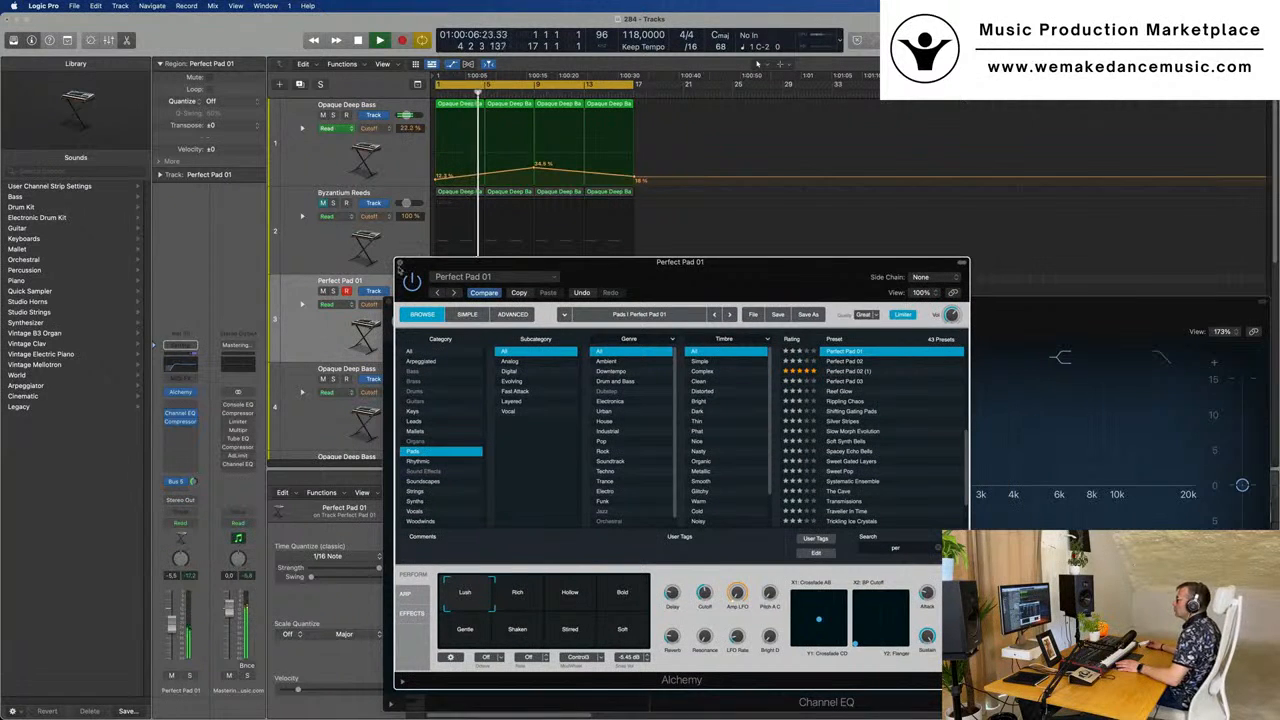
pyautogui.click(400, 263)
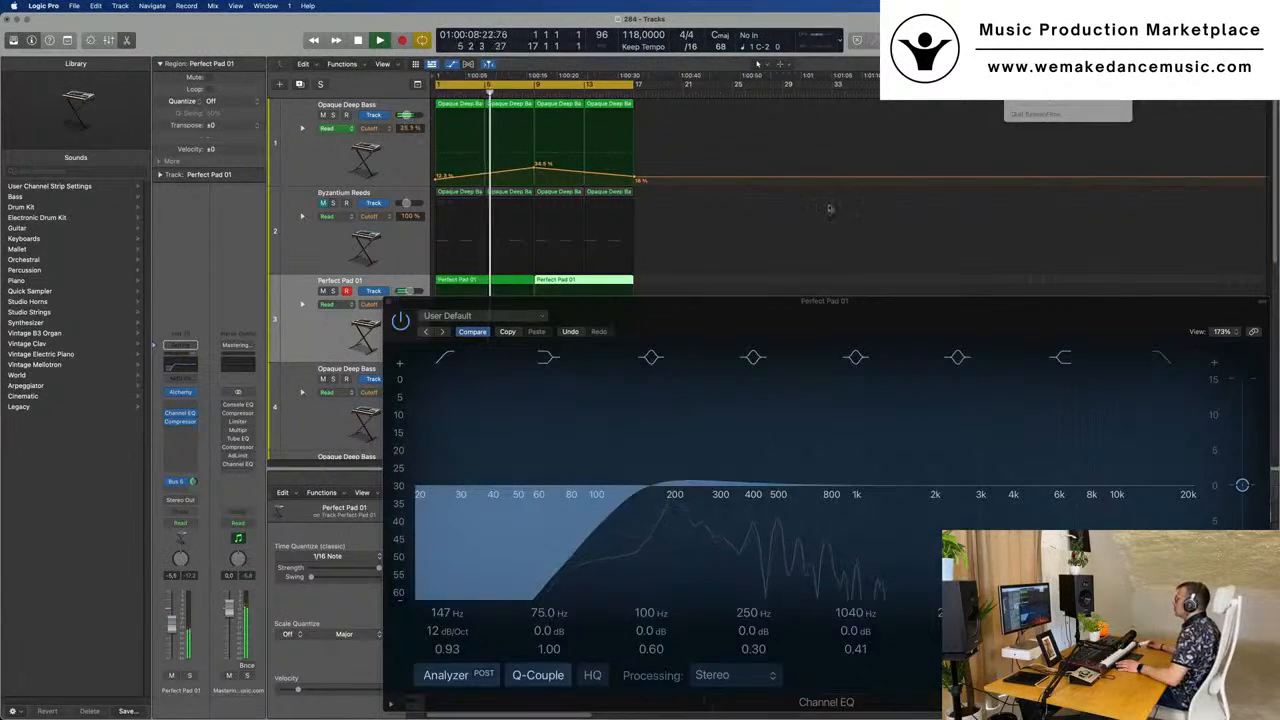
pyautogui.moveTo(939, 292); pyautogui.dragTo(762, 164)
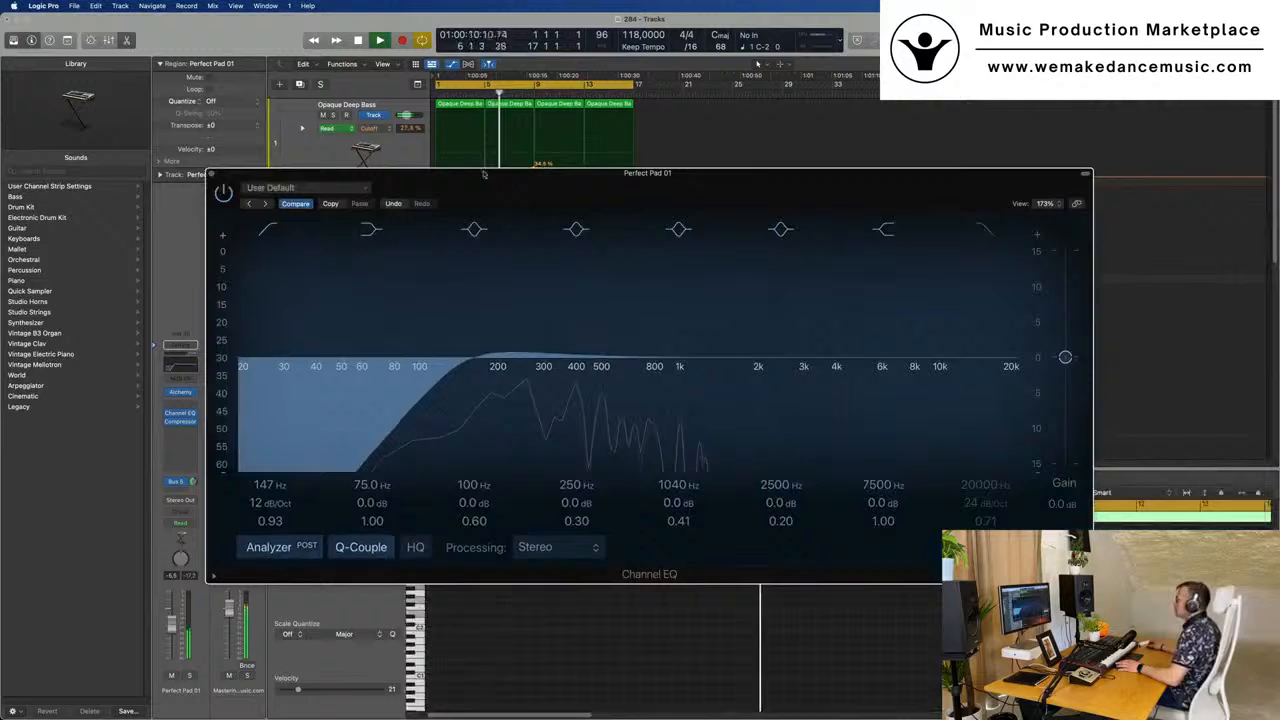
pyautogui.click(211, 175)
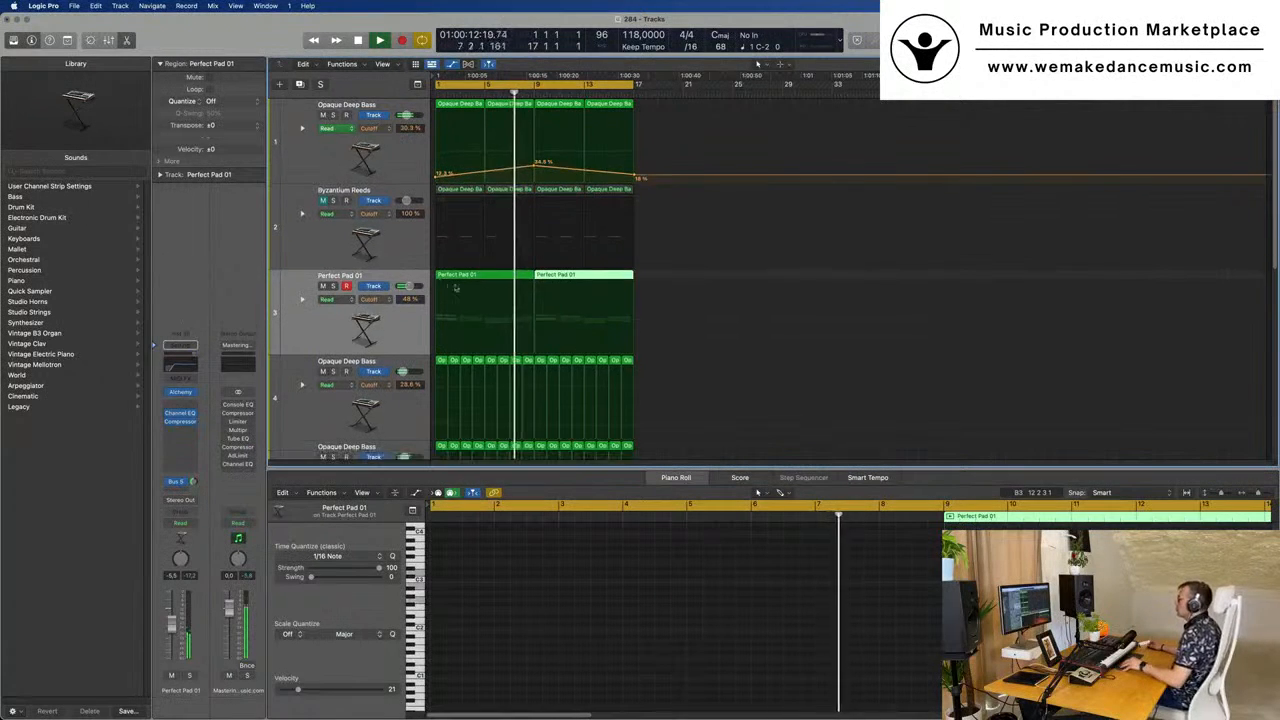
# - Select track 5, Opaque Deep Bass, with its regions, solo it briefly and restart playback from bar 1
pyautogui.scroll(2, 525, 300)
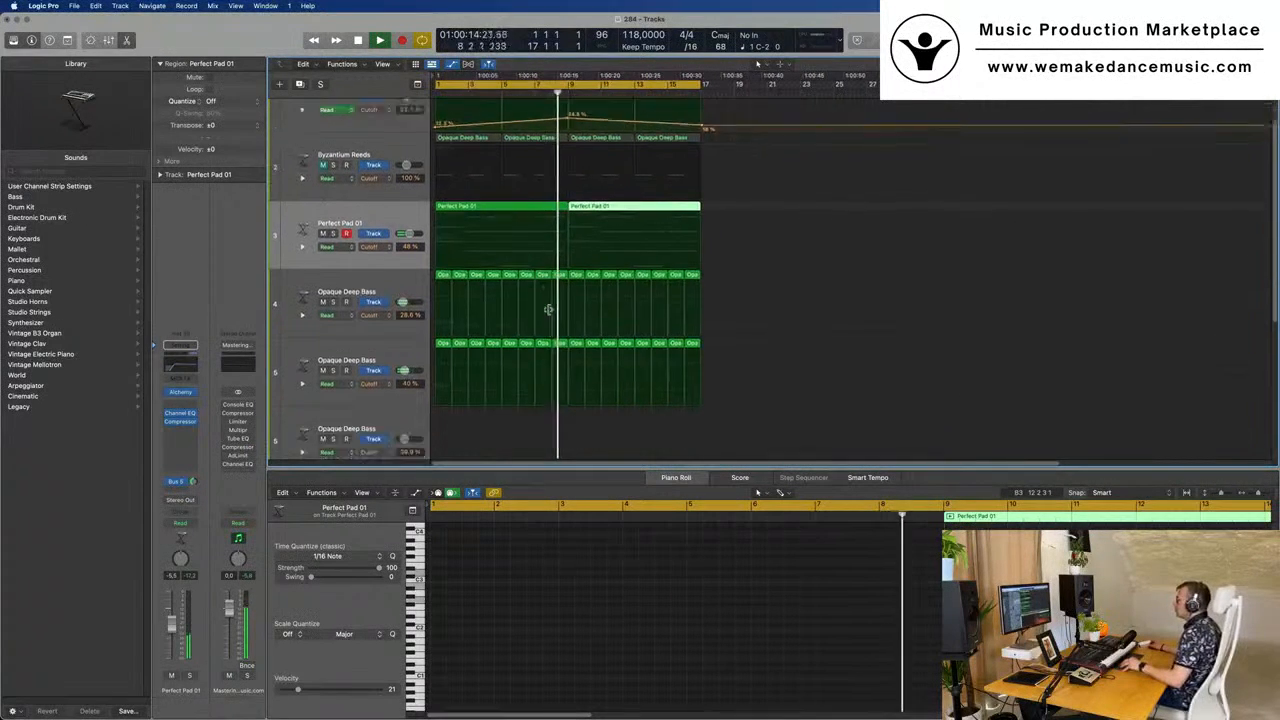
pyautogui.scroll(-4, 545, 306)
pyautogui.scroll(-2, 551, 311)
pyautogui.click(302, 299)
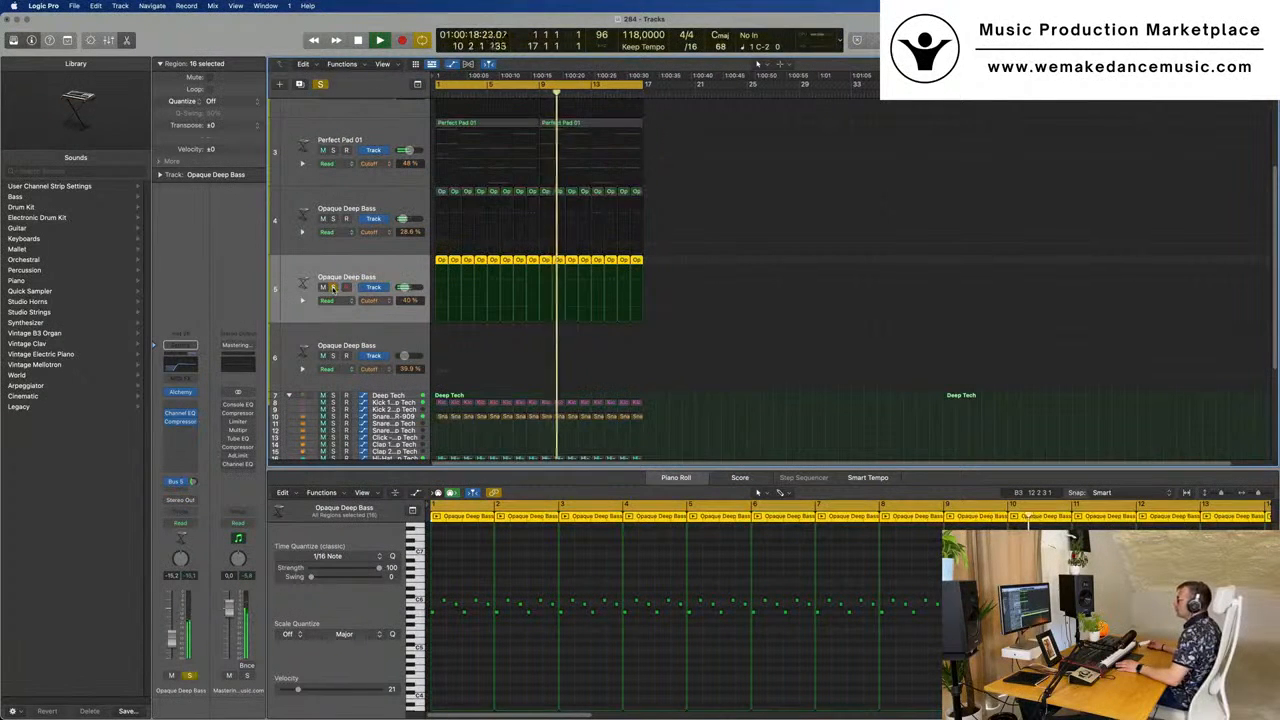
pyautogui.press('Return')
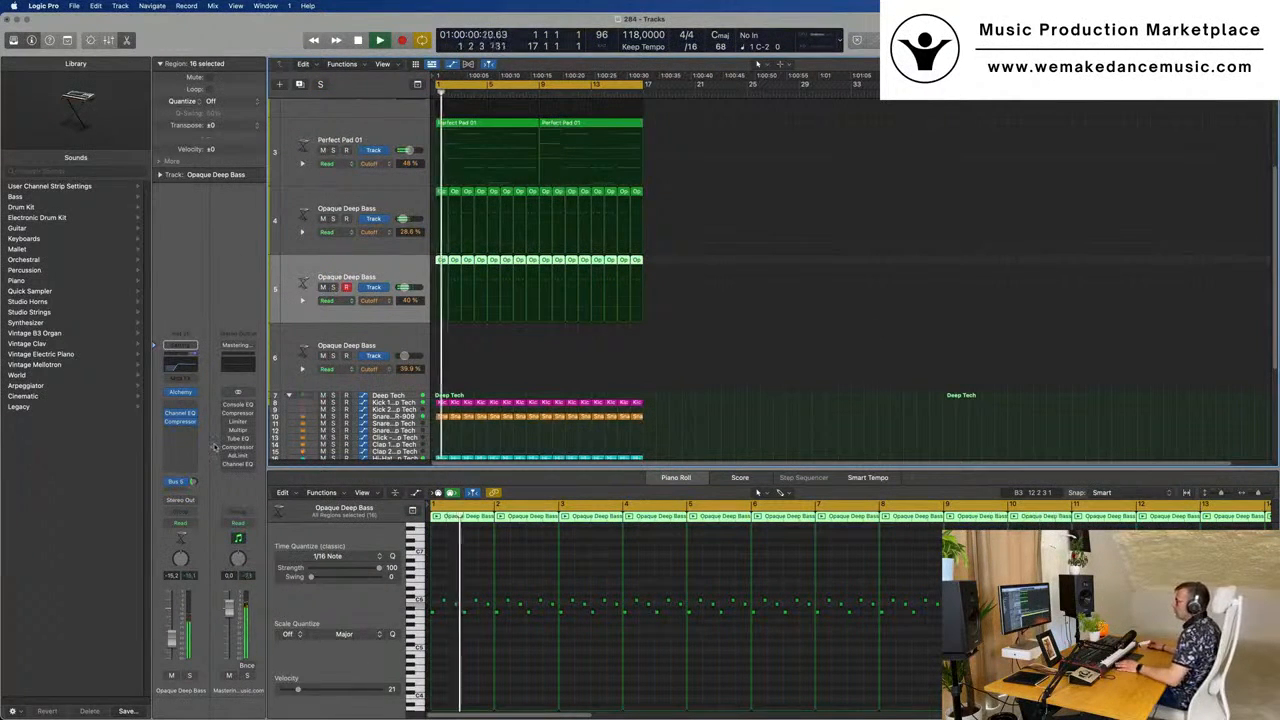
# - Add a send to Bus 7 on the channel strip of track 5, Opaque Deep Bass
pyautogui.click(165, 458)
pyautogui.moveTo(200, 505)
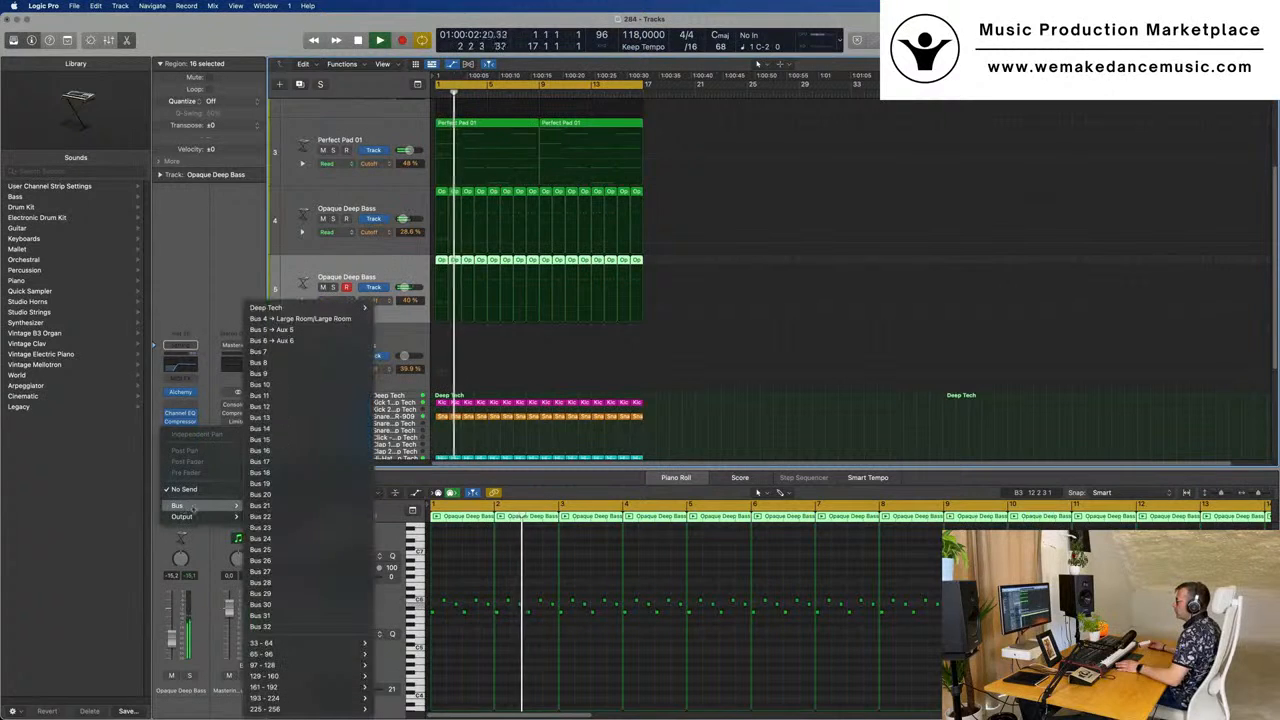
pyautogui.click(268, 351)
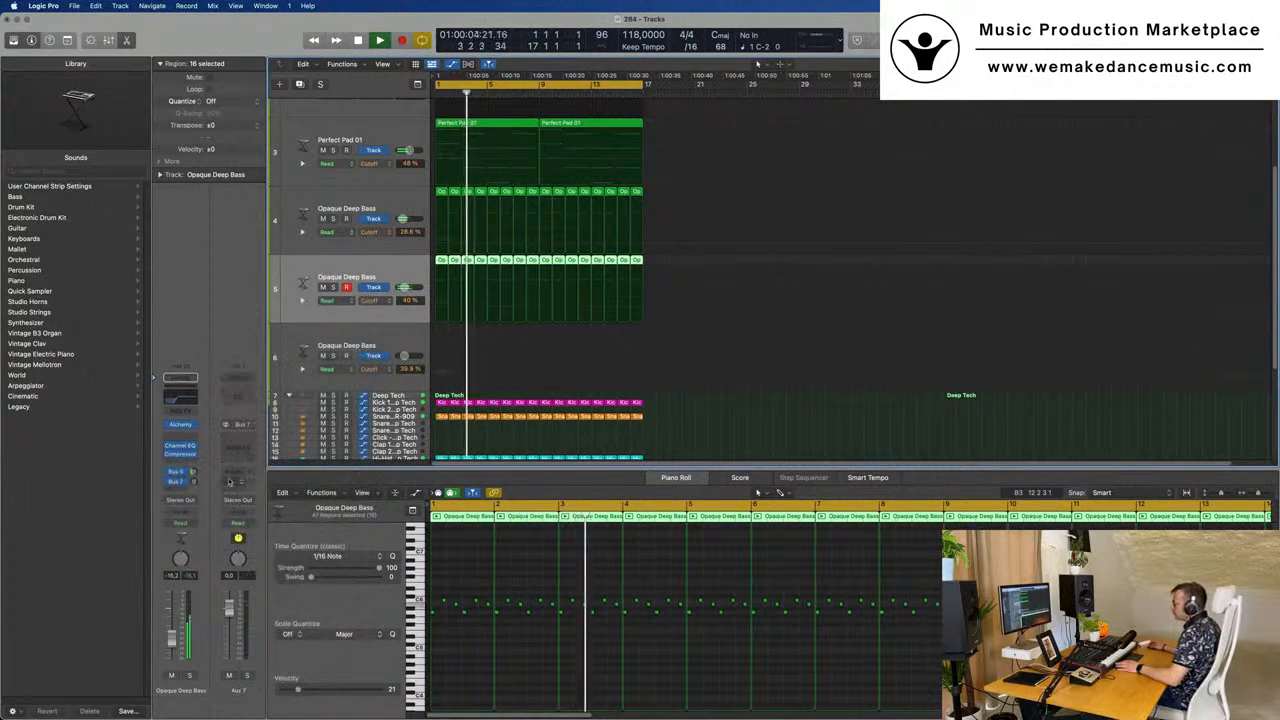
# - Insert a stereo Tape Delay on the Bus 7 aux channel and set its Wet output to 100 %
pyautogui.click(238, 440)
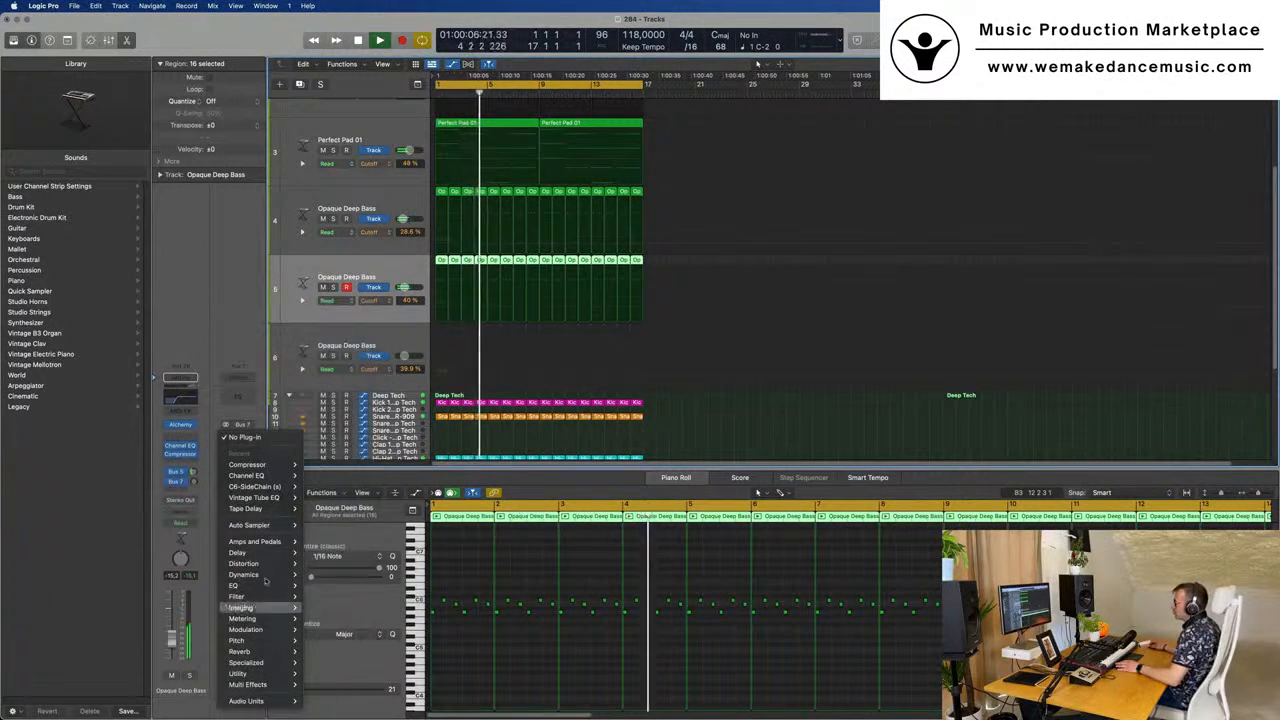
pyautogui.moveTo(268, 551)
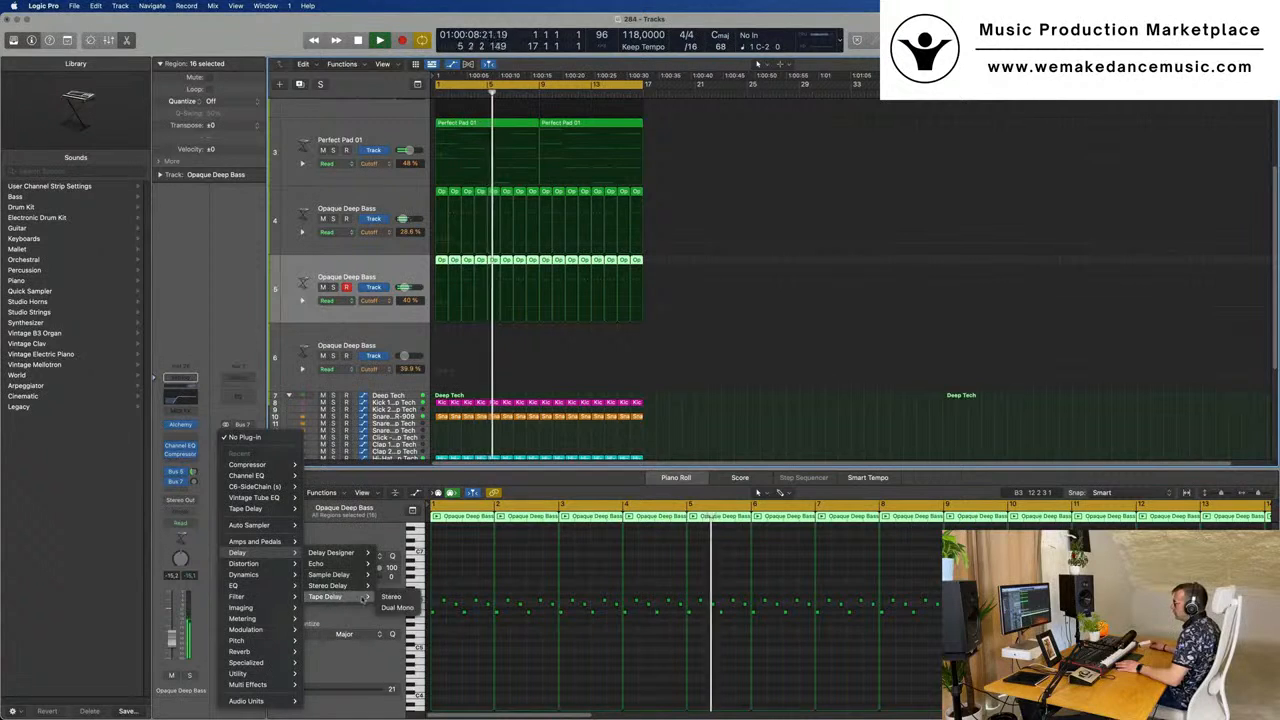
pyautogui.click(389, 597)
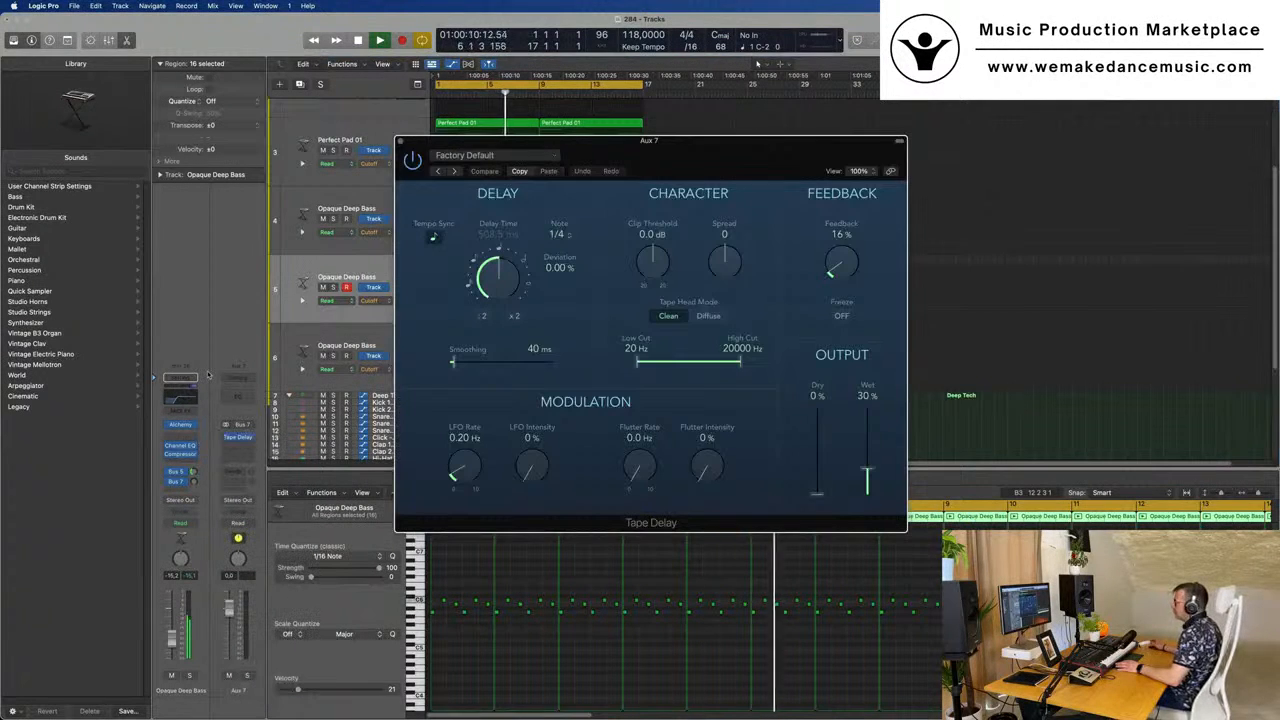
pyautogui.moveTo(867, 470); pyautogui.dragTo(867, 400)
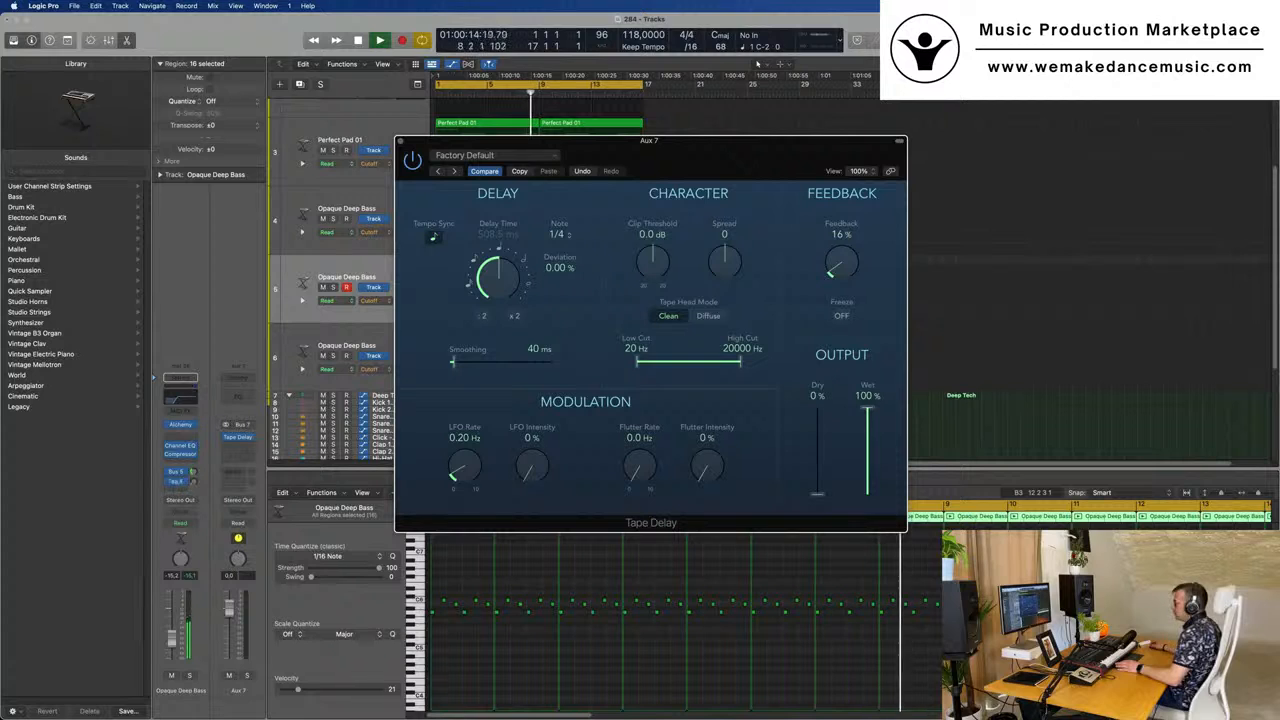
# - Adjust track 5's Bus 7 send level, set the Tape Delay's Feedback to 27 % and close the plug-in window
pyautogui.click(195, 472)
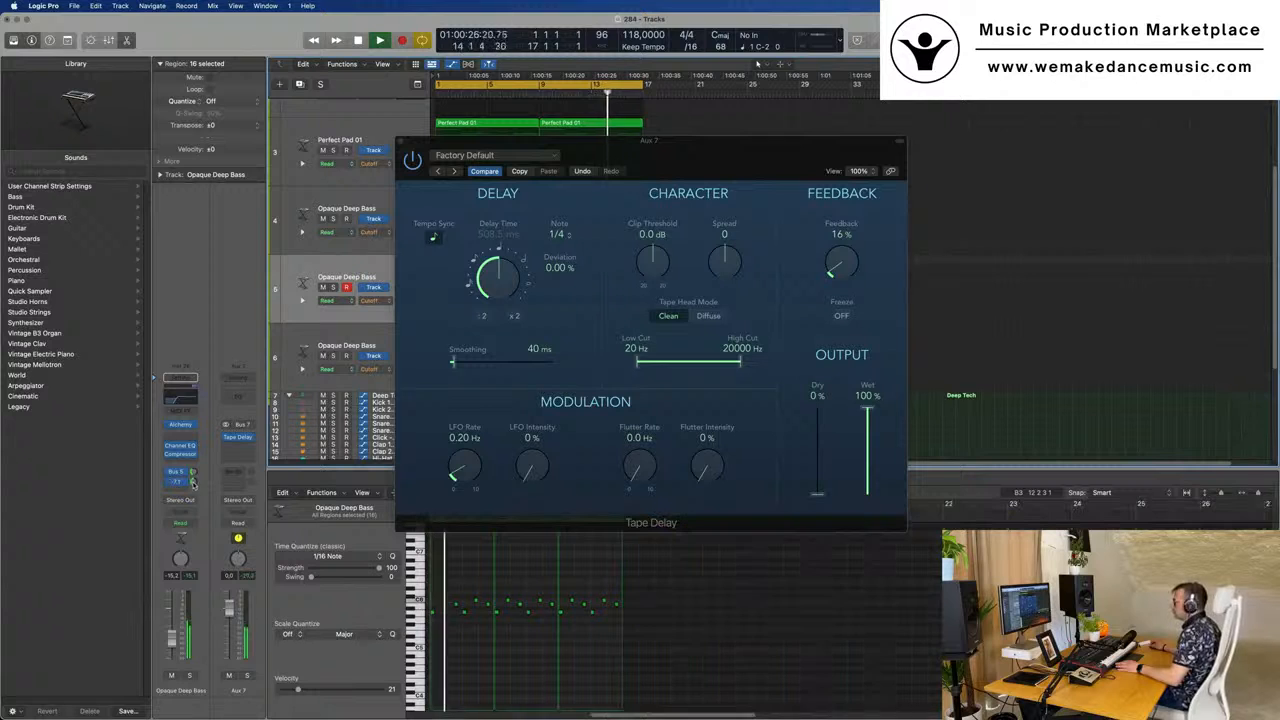
pyautogui.moveTo(767, 155); pyautogui.dragTo(805, 173)
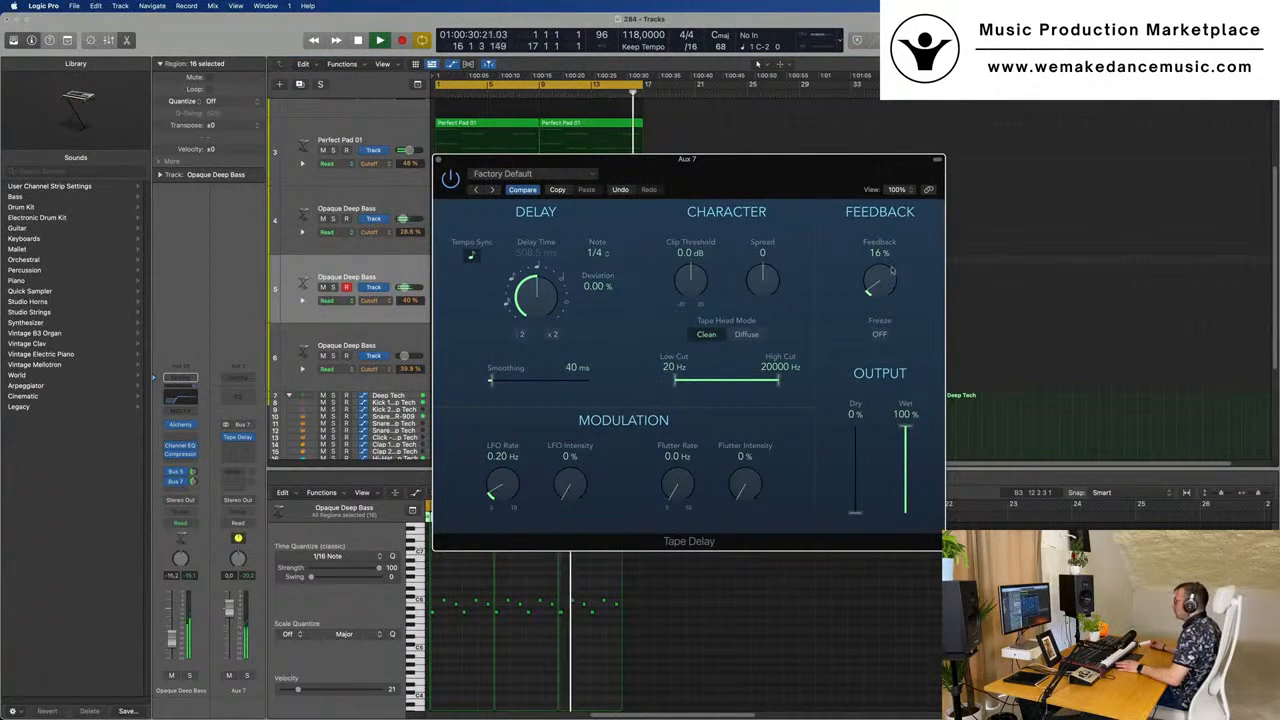
pyautogui.moveTo(884, 288); pyautogui.dragTo(884, 283)
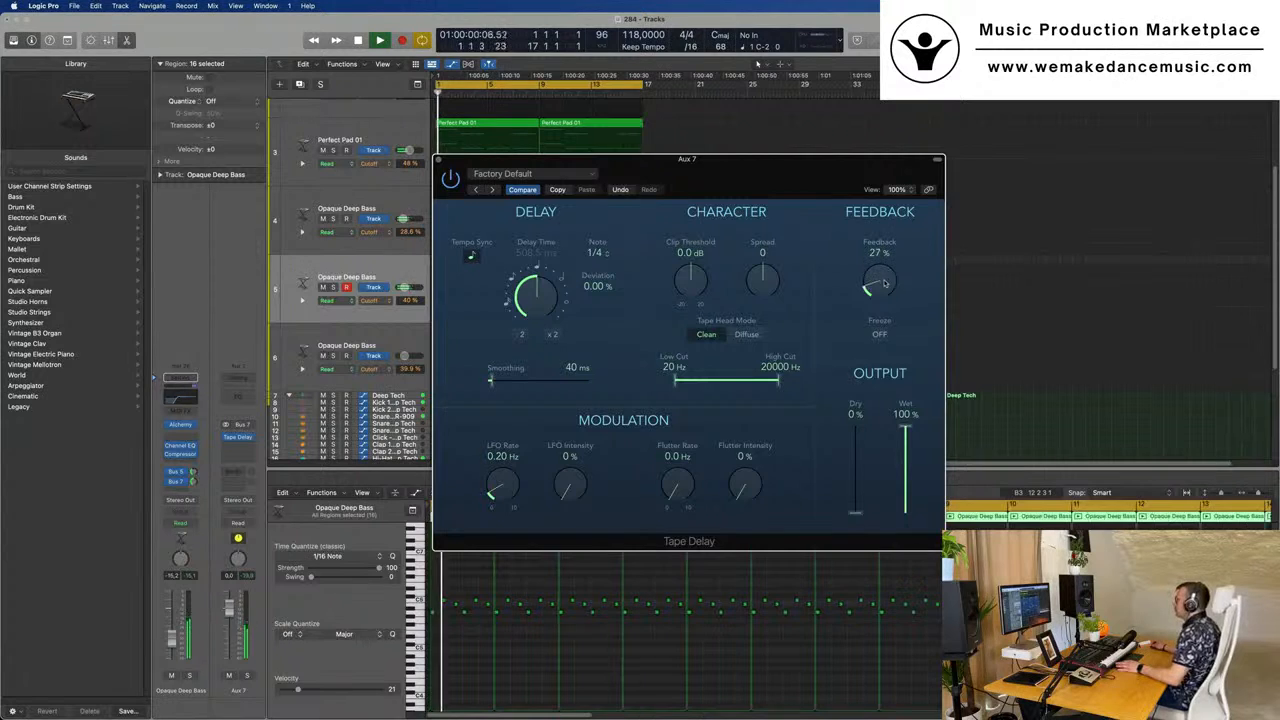
pyautogui.moveTo(796, 172); pyautogui.dragTo(915, 181)
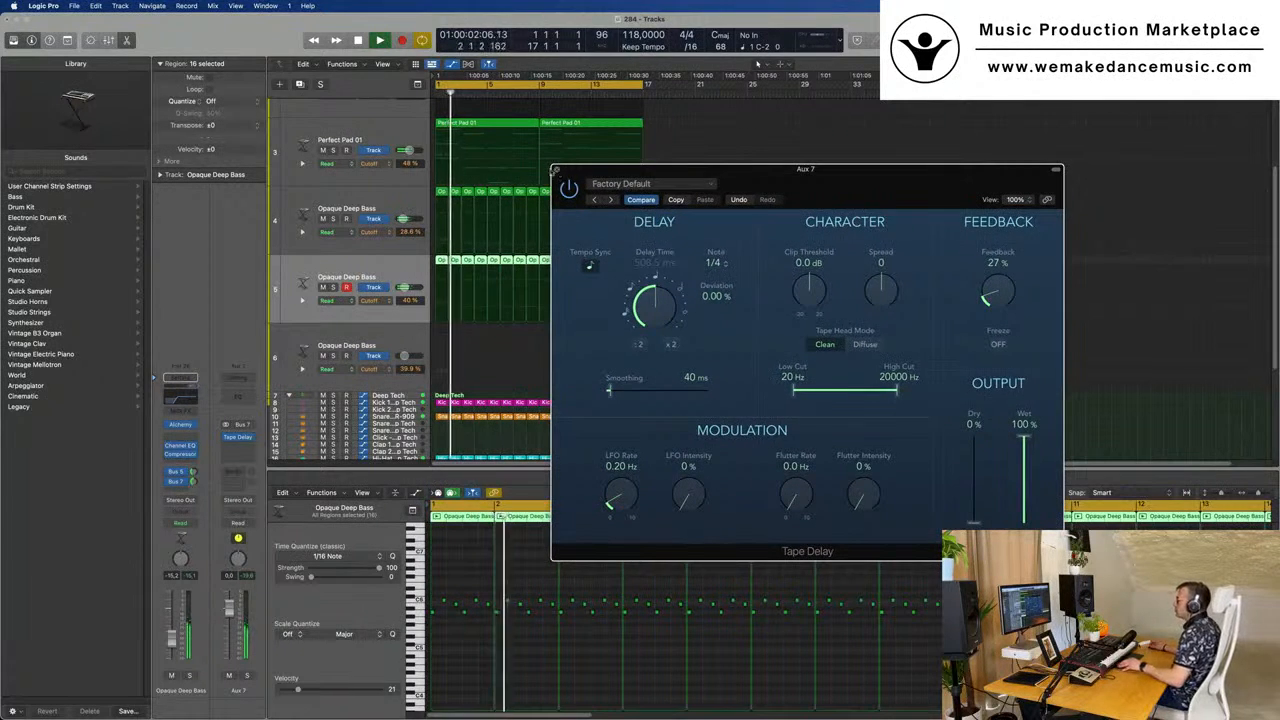
pyautogui.click(557, 168)
# - Copy the Compressor from the Opaque Deep Bass channel to the Bus 7 aux, directly after the Tape Delay
pyautogui.press('super+Left')
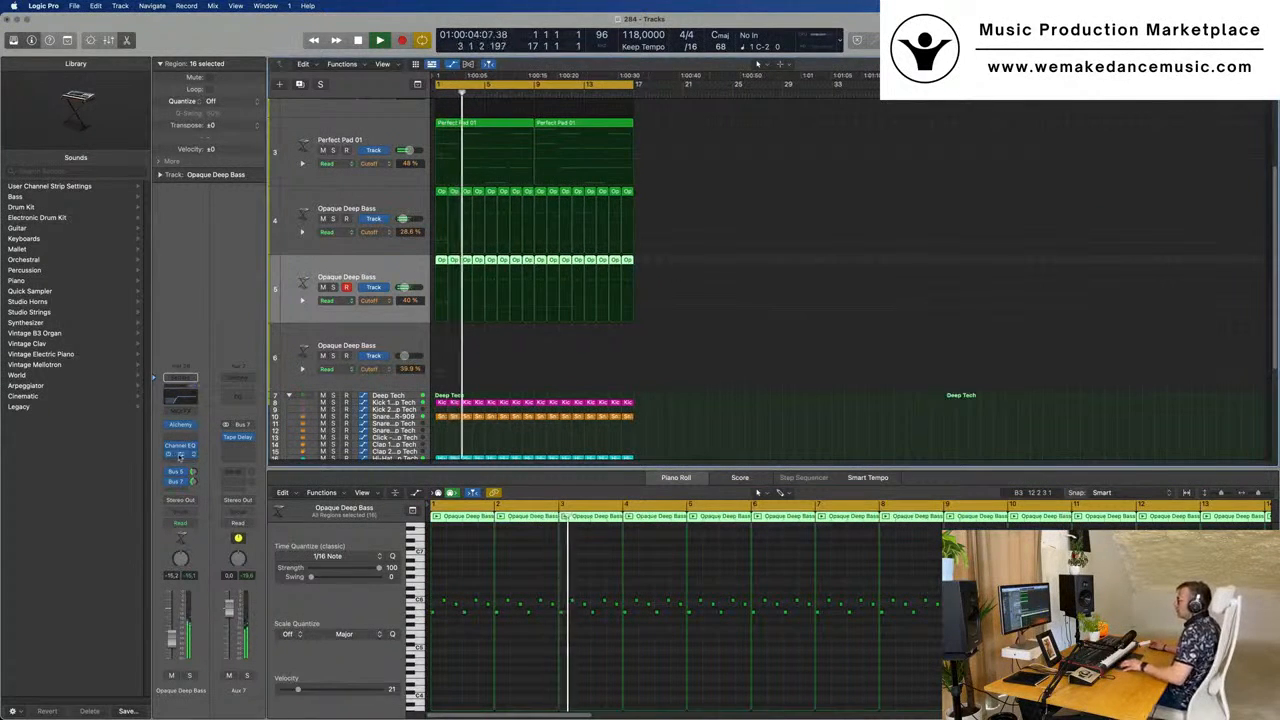
pyautogui.moveTo(181, 456); pyautogui.dragTo(238, 452)
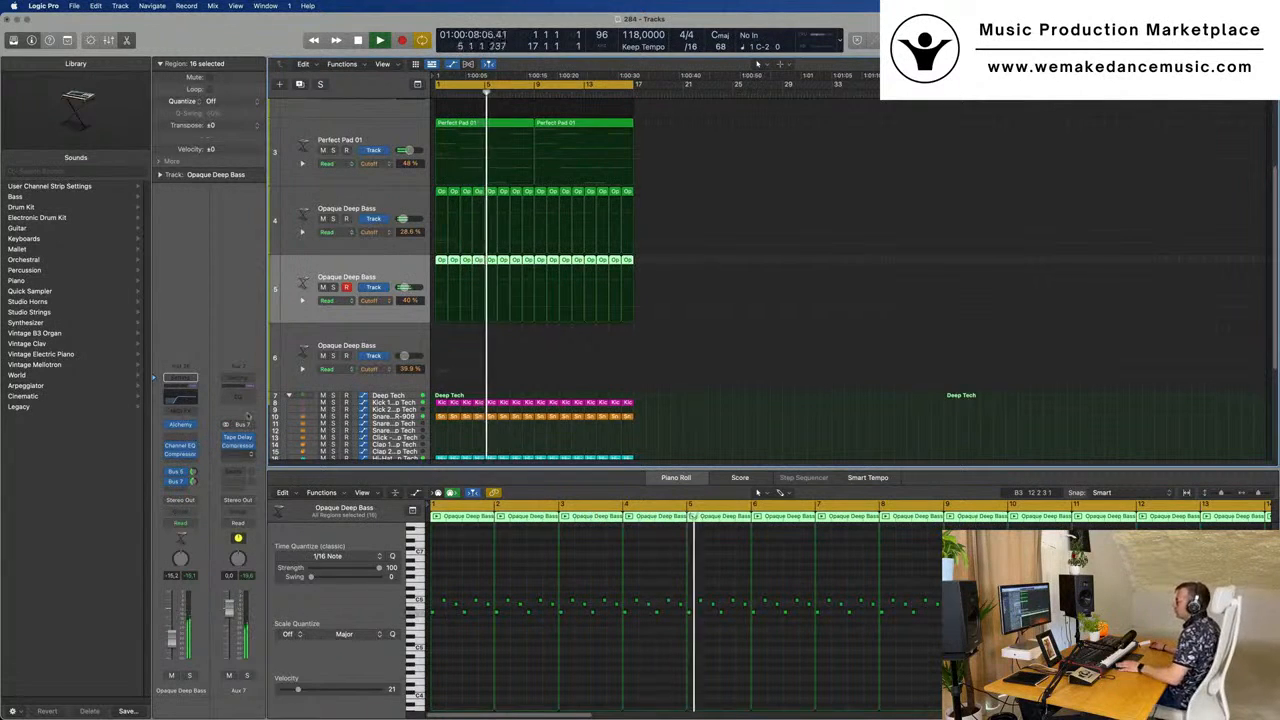
pyautogui.scroll(4, 600, 345)
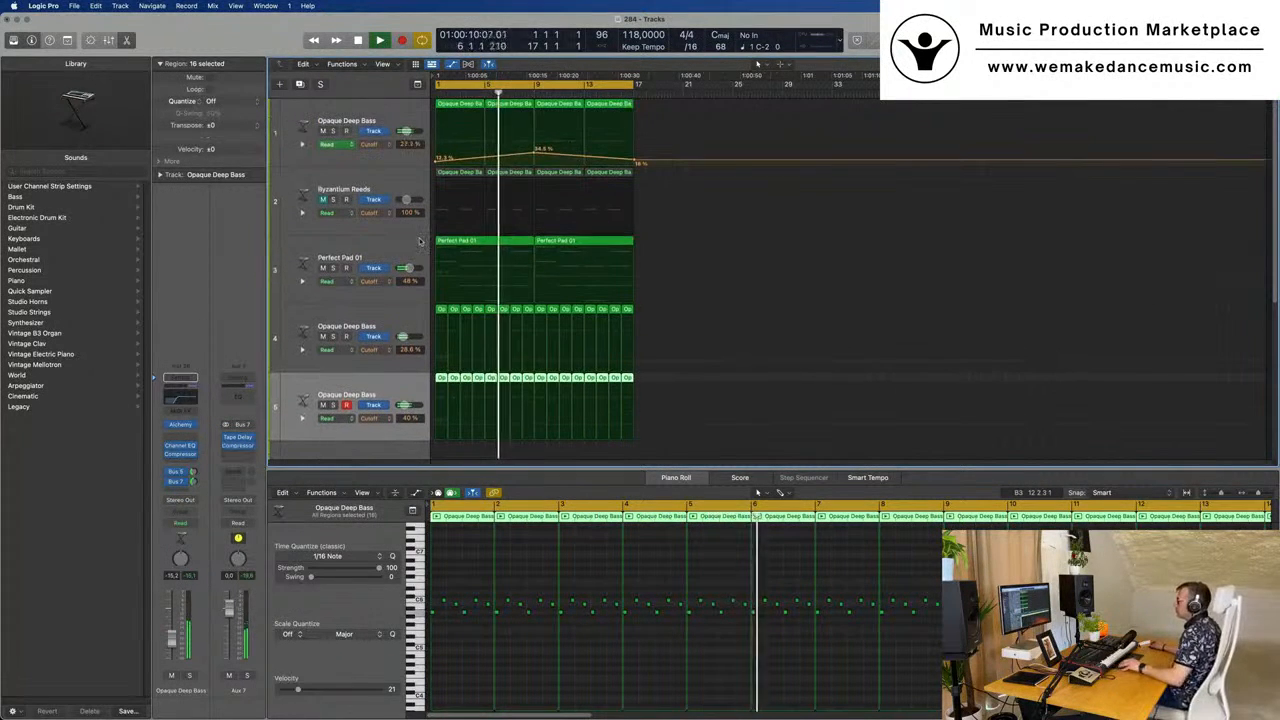
pyautogui.scroll(-1, 420, 241)
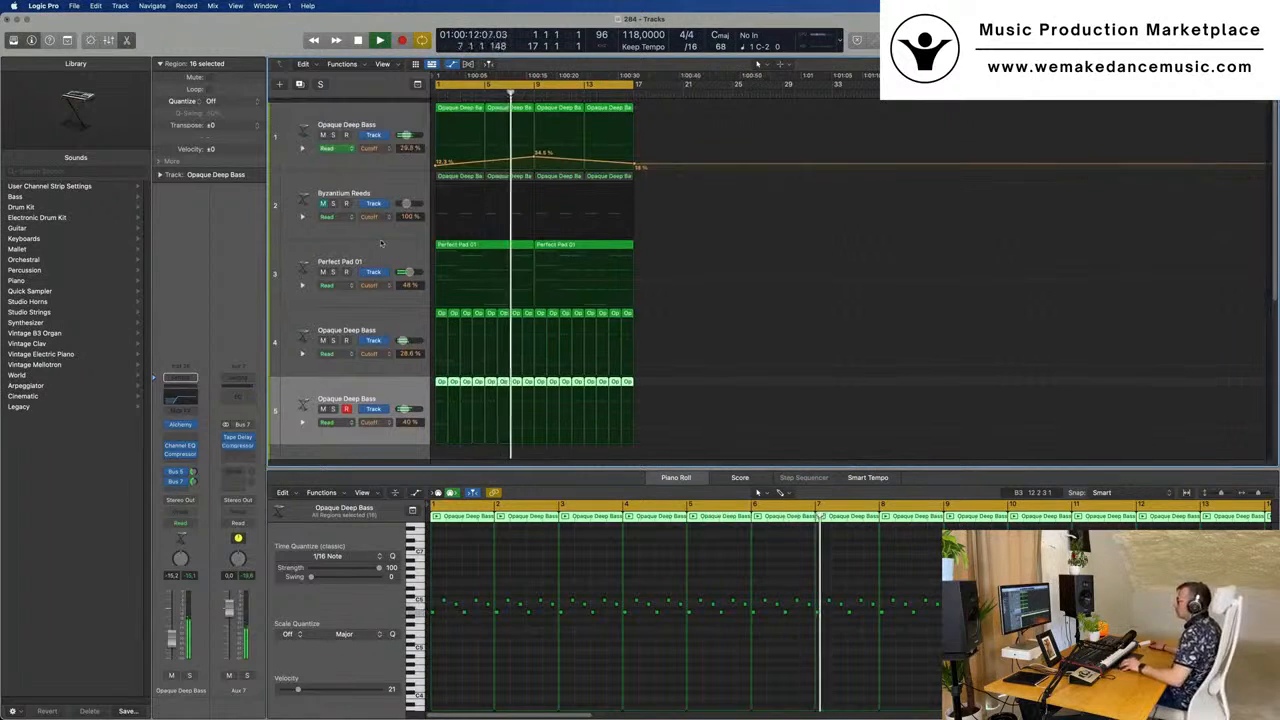